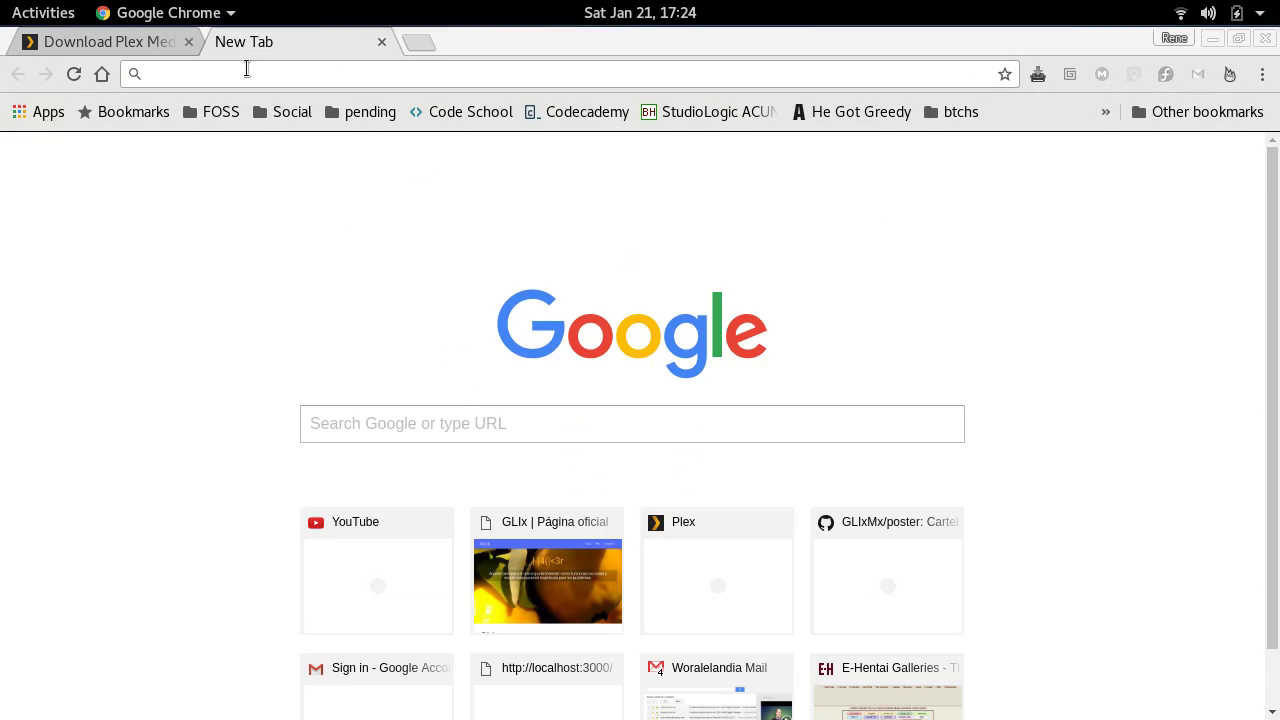
- Load cloudsigma.com in the new Chrome tab
type("cloudsigma.")
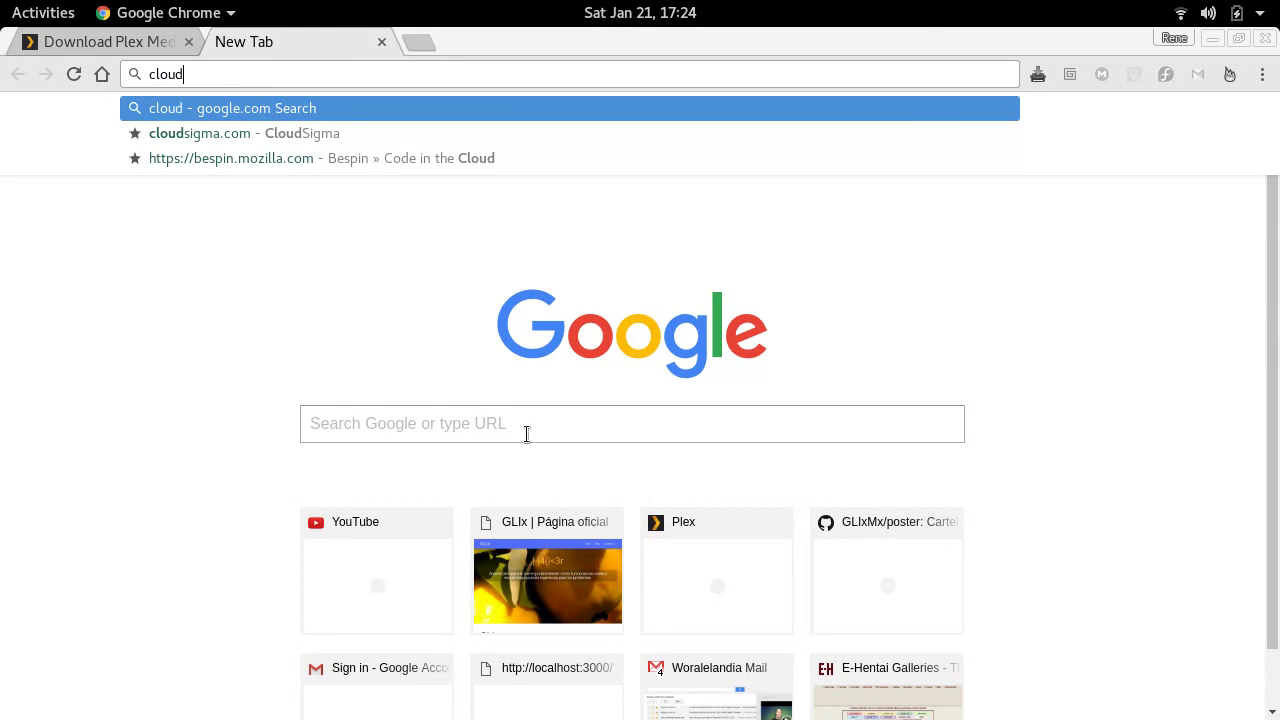
type("com")
key("Return")
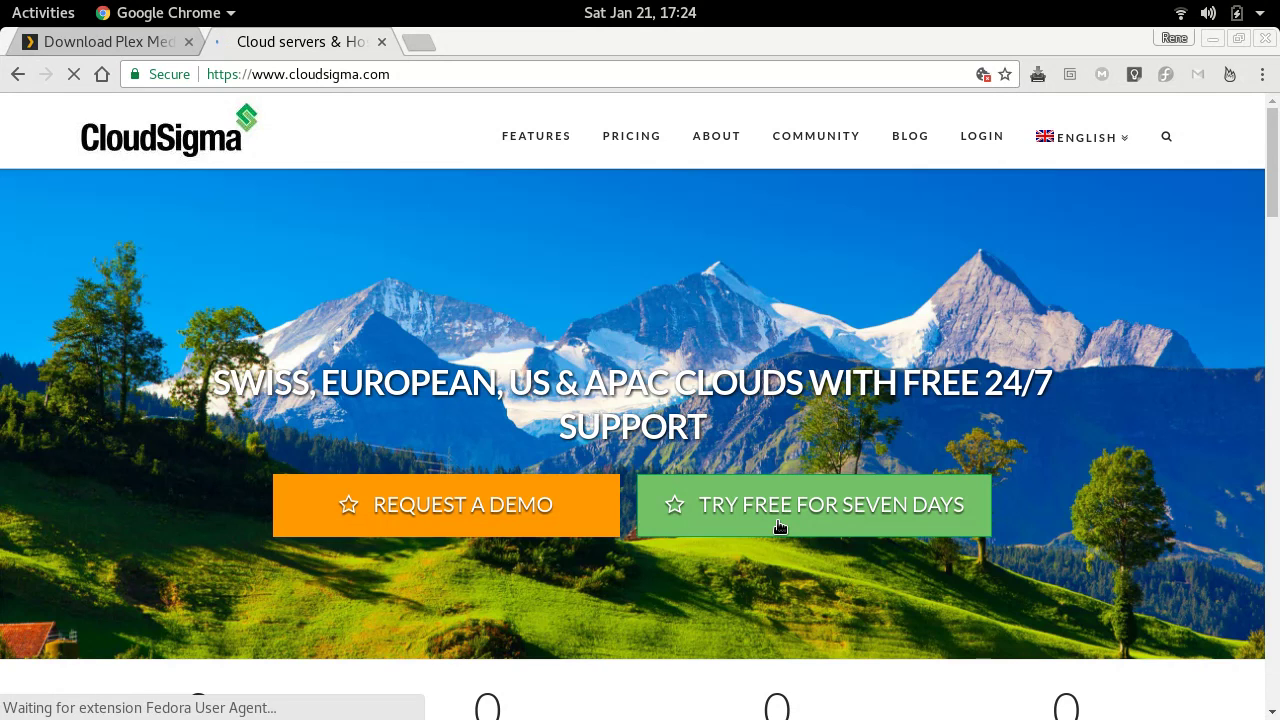
- Start the seven-day free trial, close the homepage tab, and sign in with a Google account
left_click(851, 515)
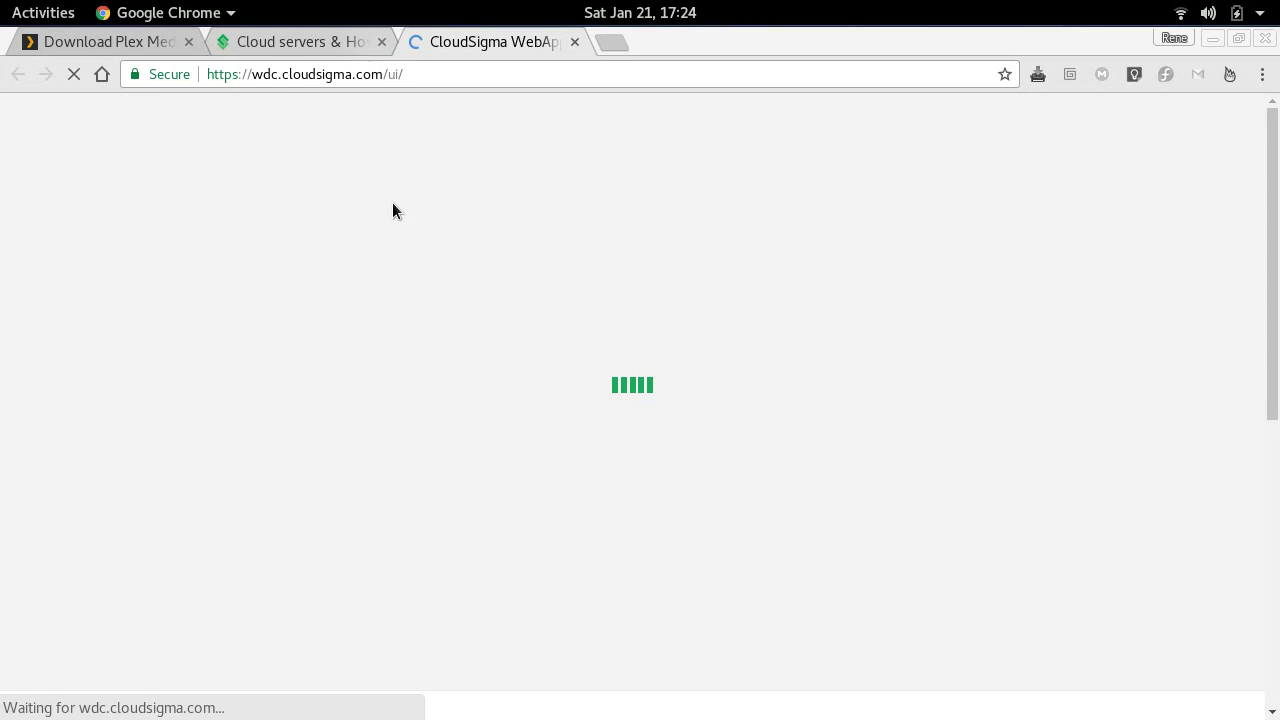
left_click(381, 42)
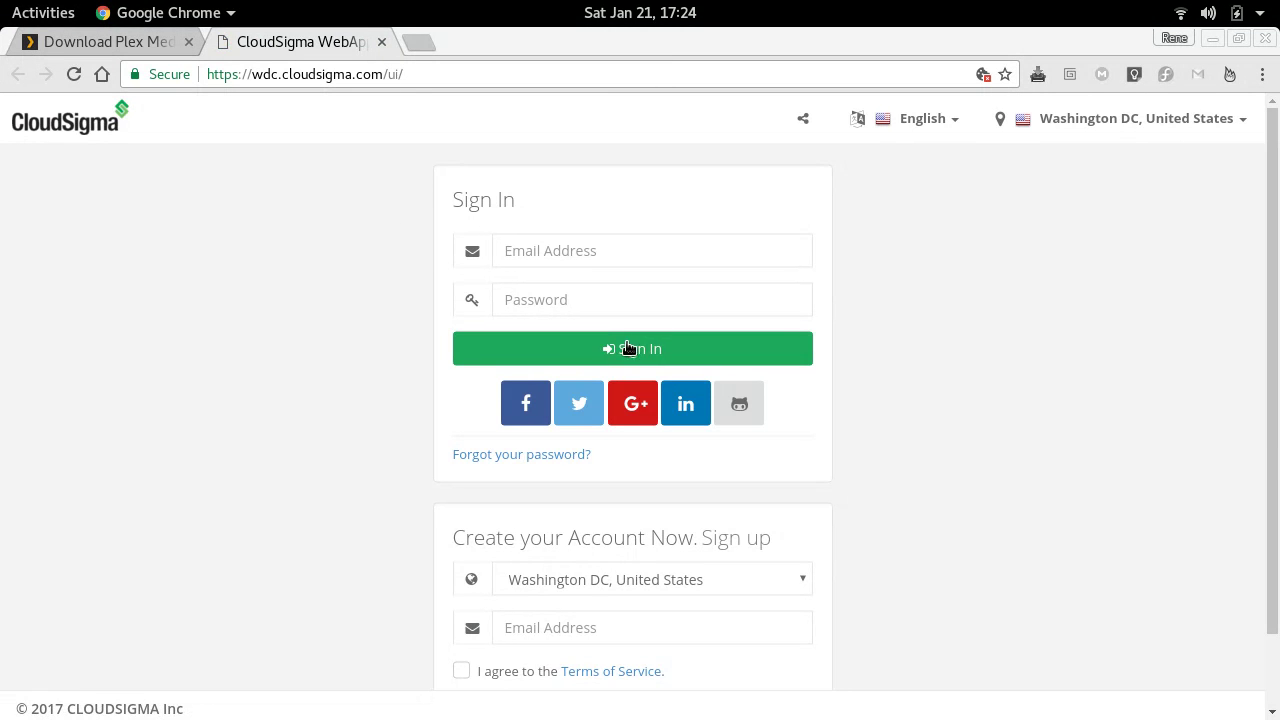
left_click(646, 405)
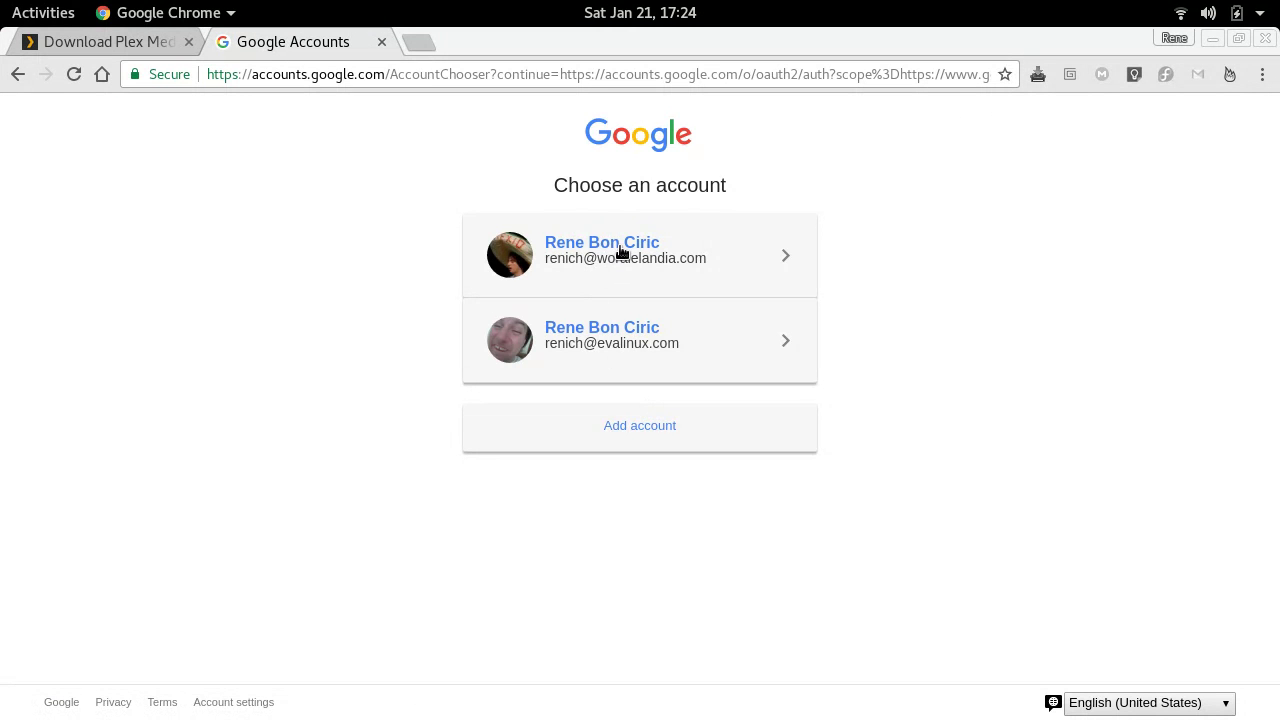
left_click(619, 245)
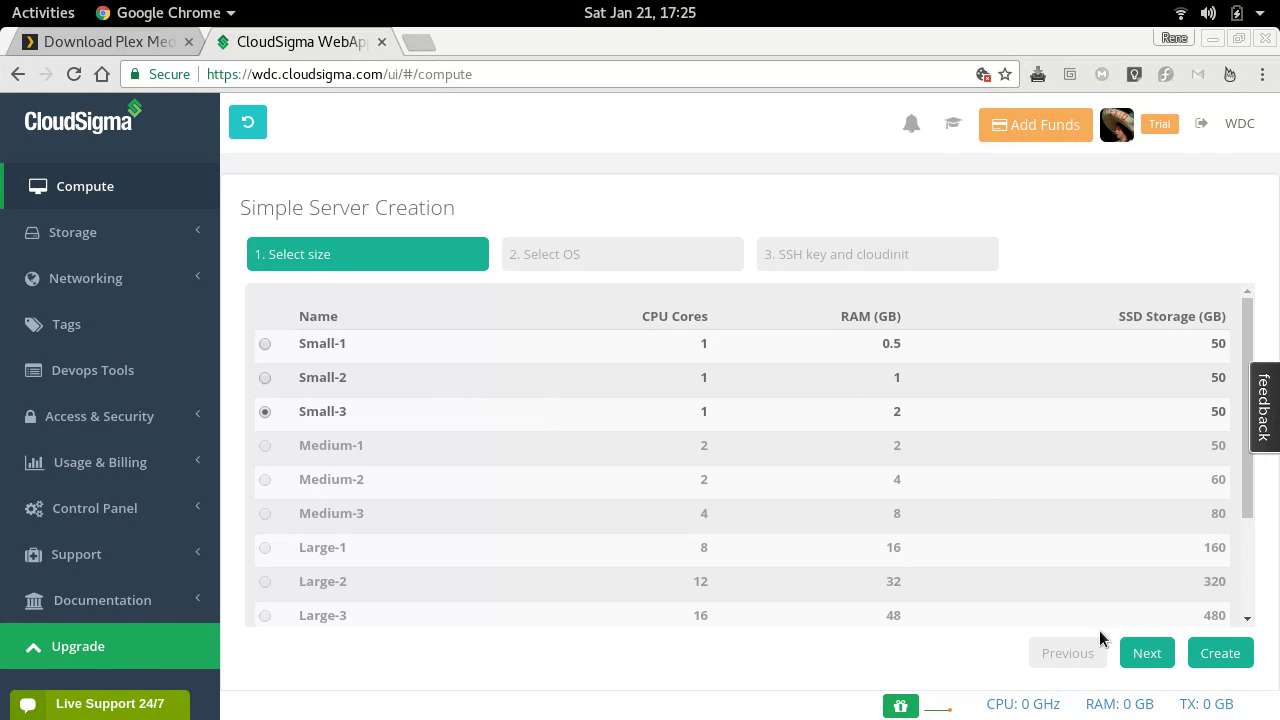
- Create a Fedora 25 Server with the default Small-3 size and no extra settings
left_click(1131, 650)
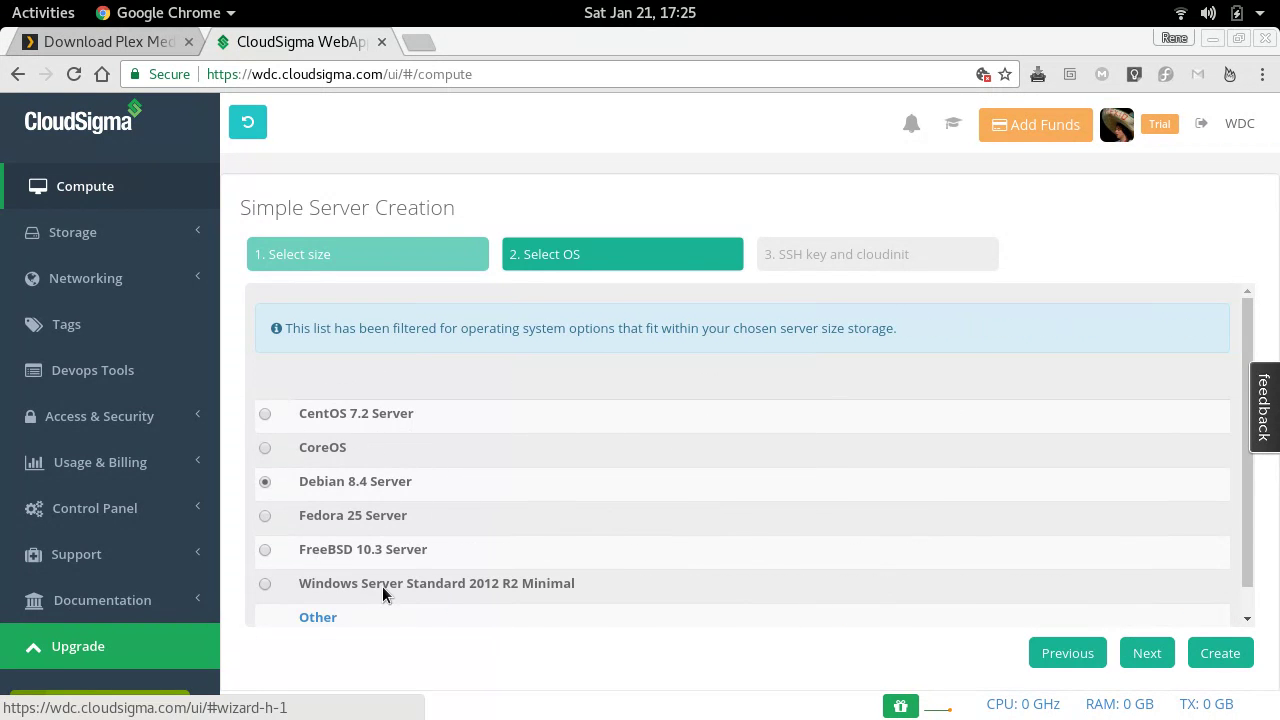
left_click(265, 516)
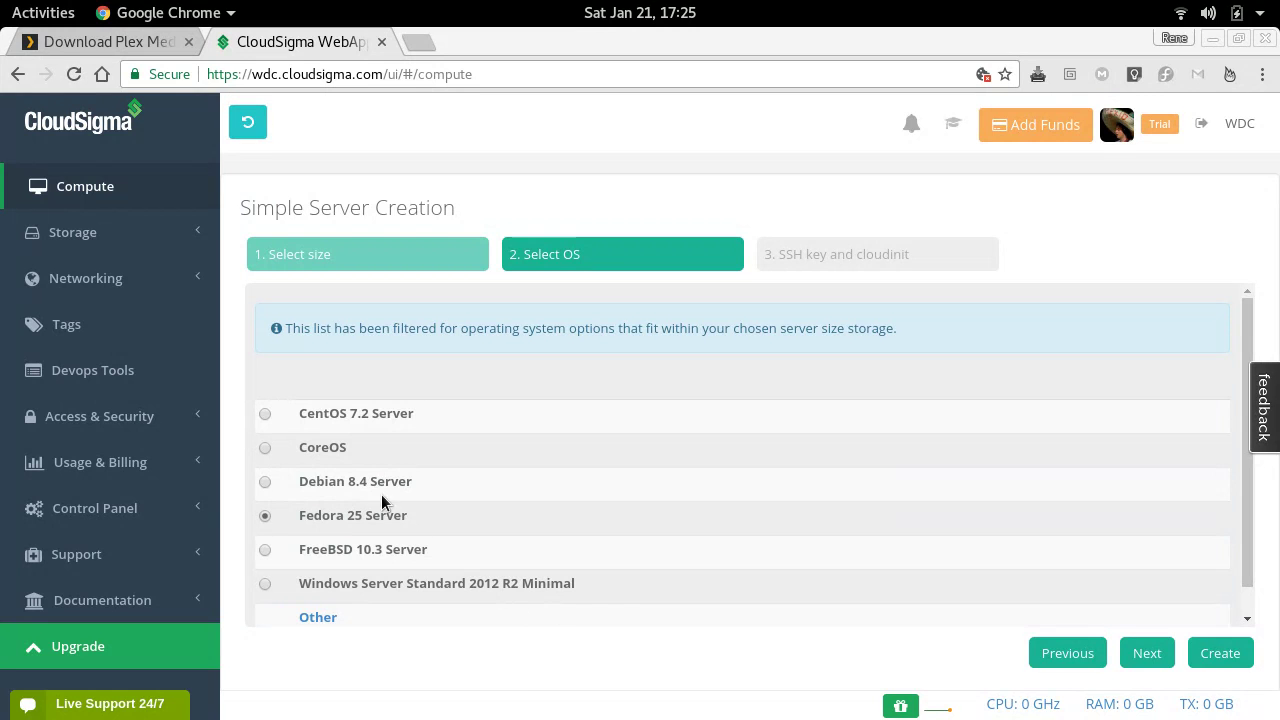
left_click(1150, 655)
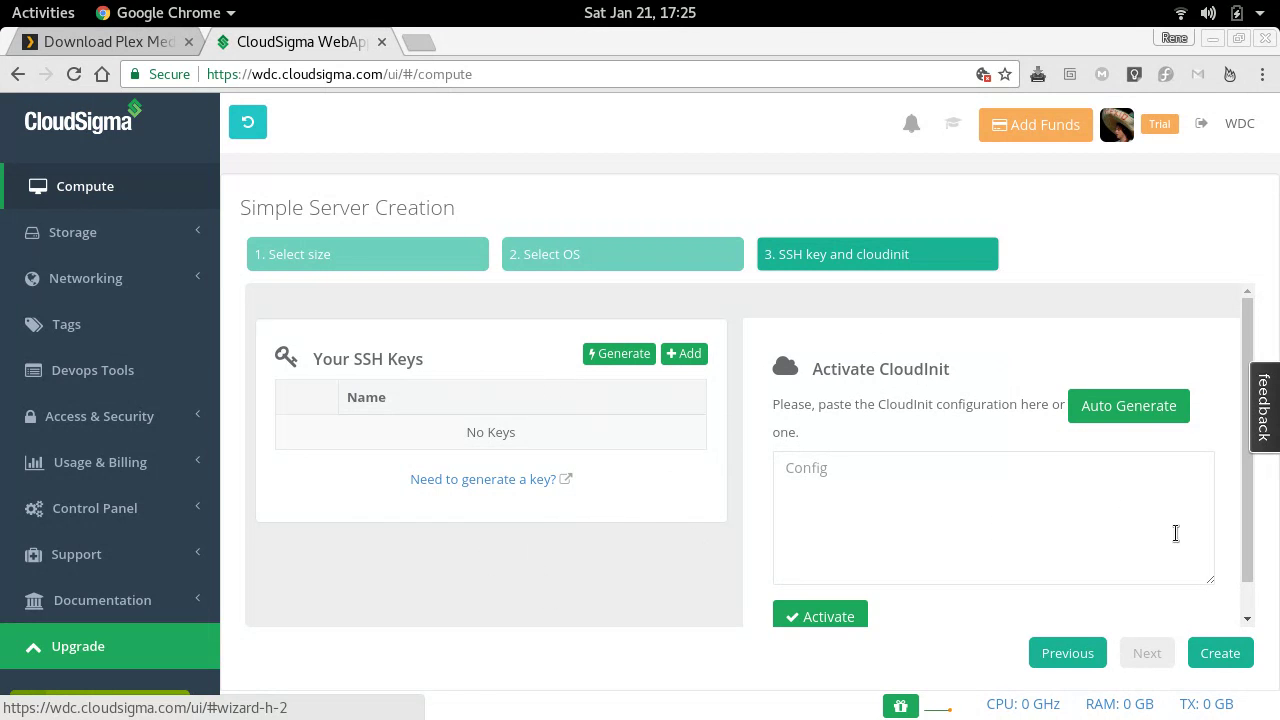
left_click(1203, 657)
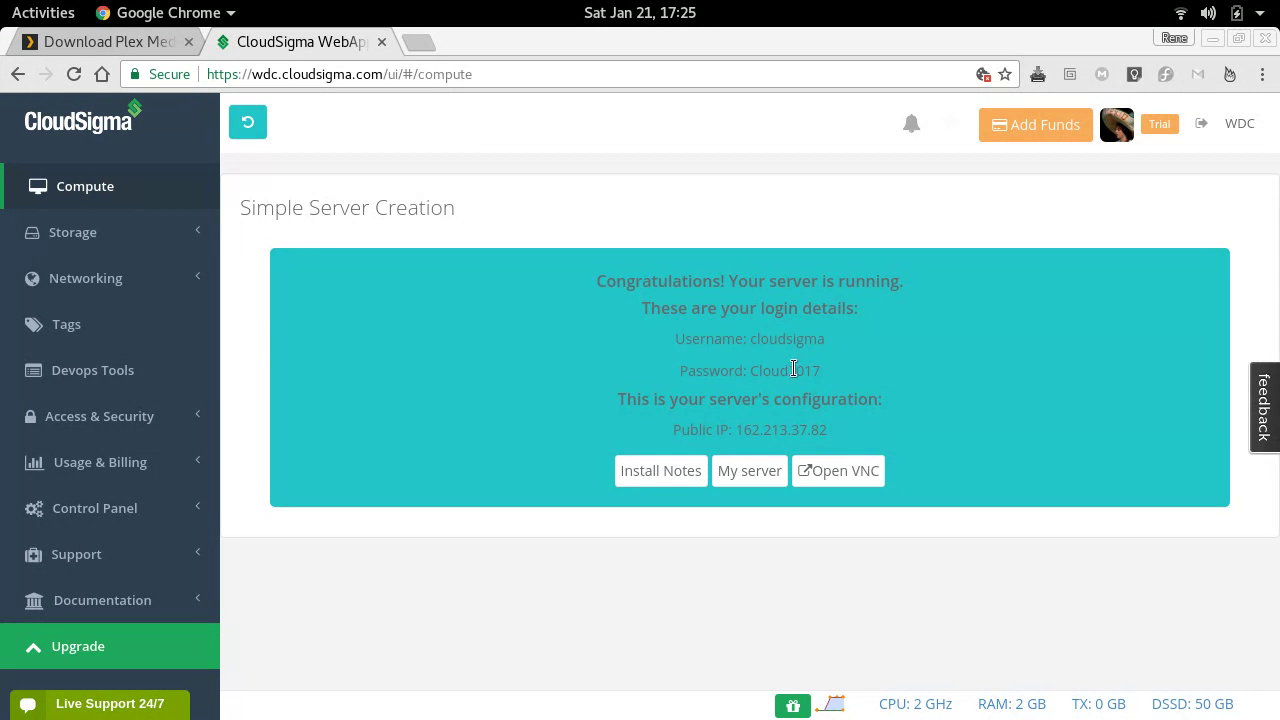
- Copy the new server's password and its public IP address
double_click(765, 371)
right_click(766, 372)
left_click(775, 385)
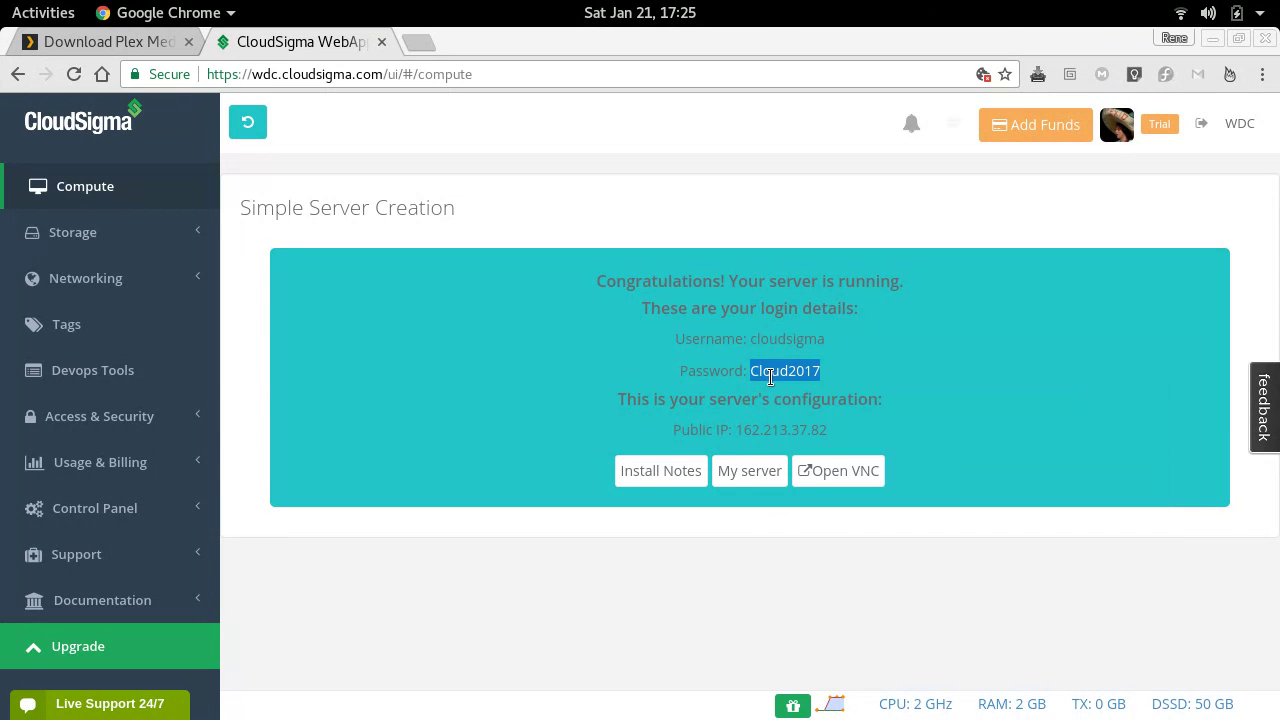
double_click(747, 429)
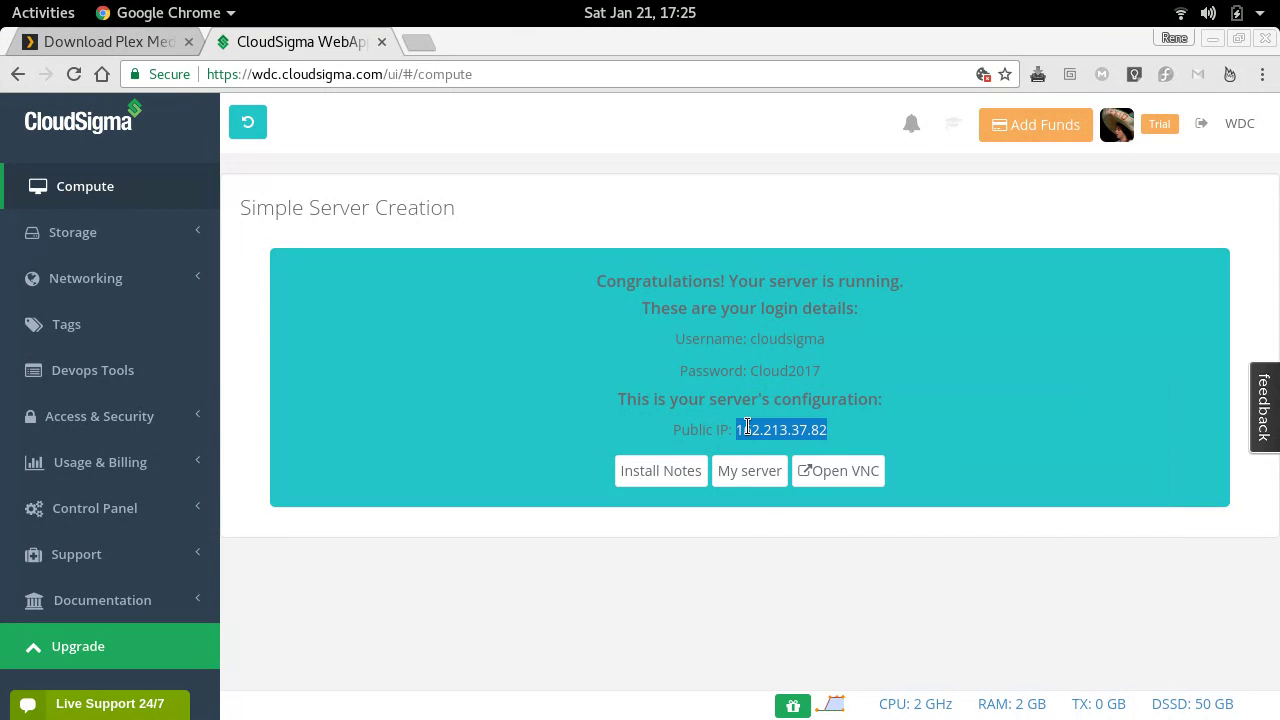
right_click(747, 427)
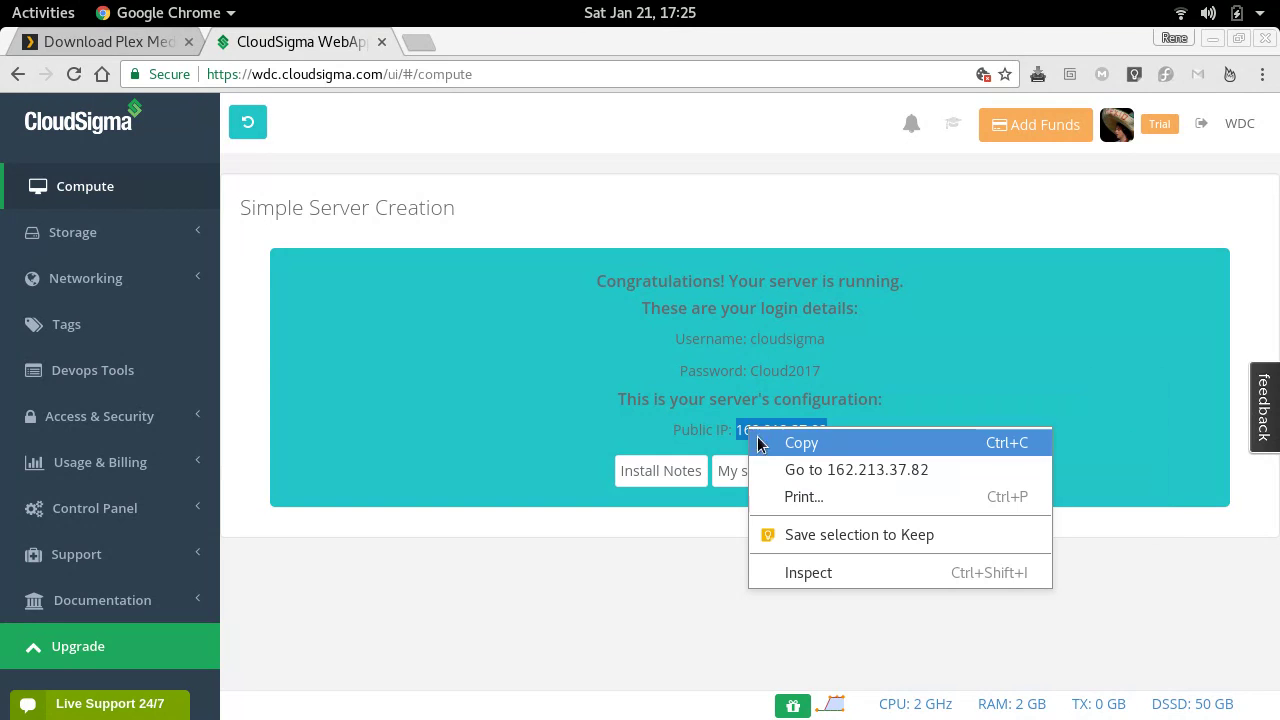
left_click(760, 443)
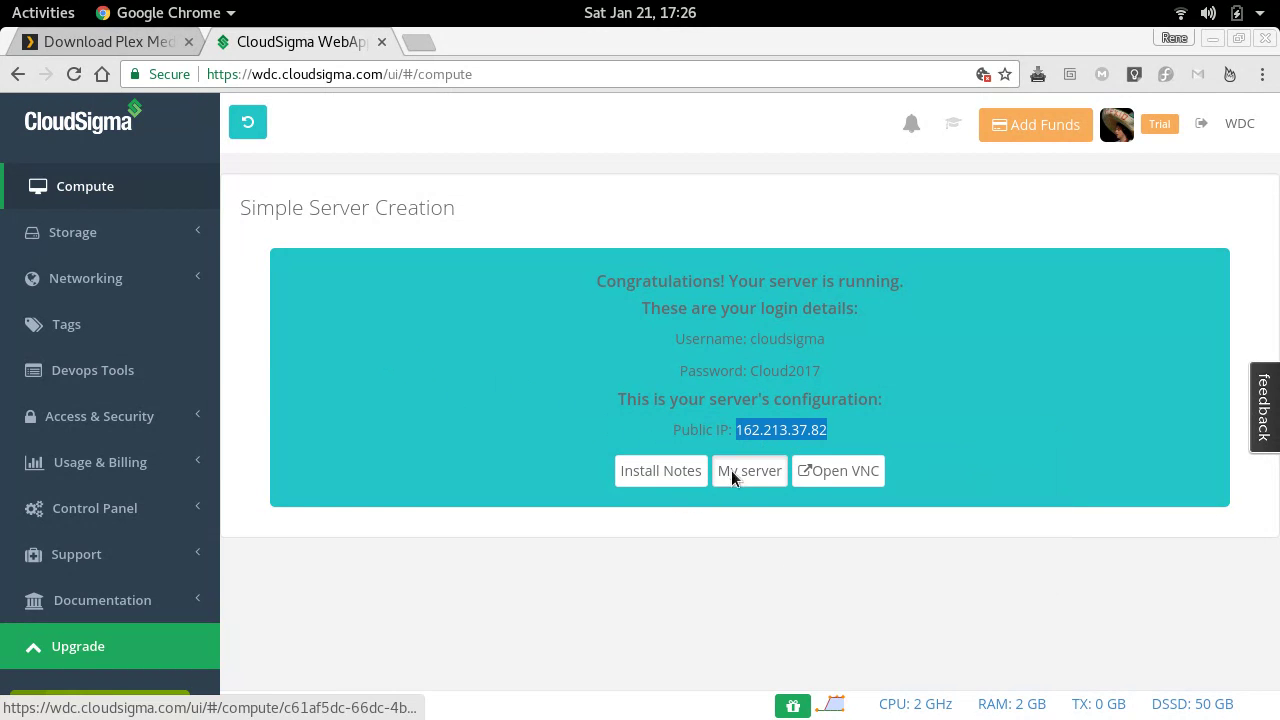
- Rename the server to 'plex' on its details page and save
left_click(731, 472)
left_click(489, 373)
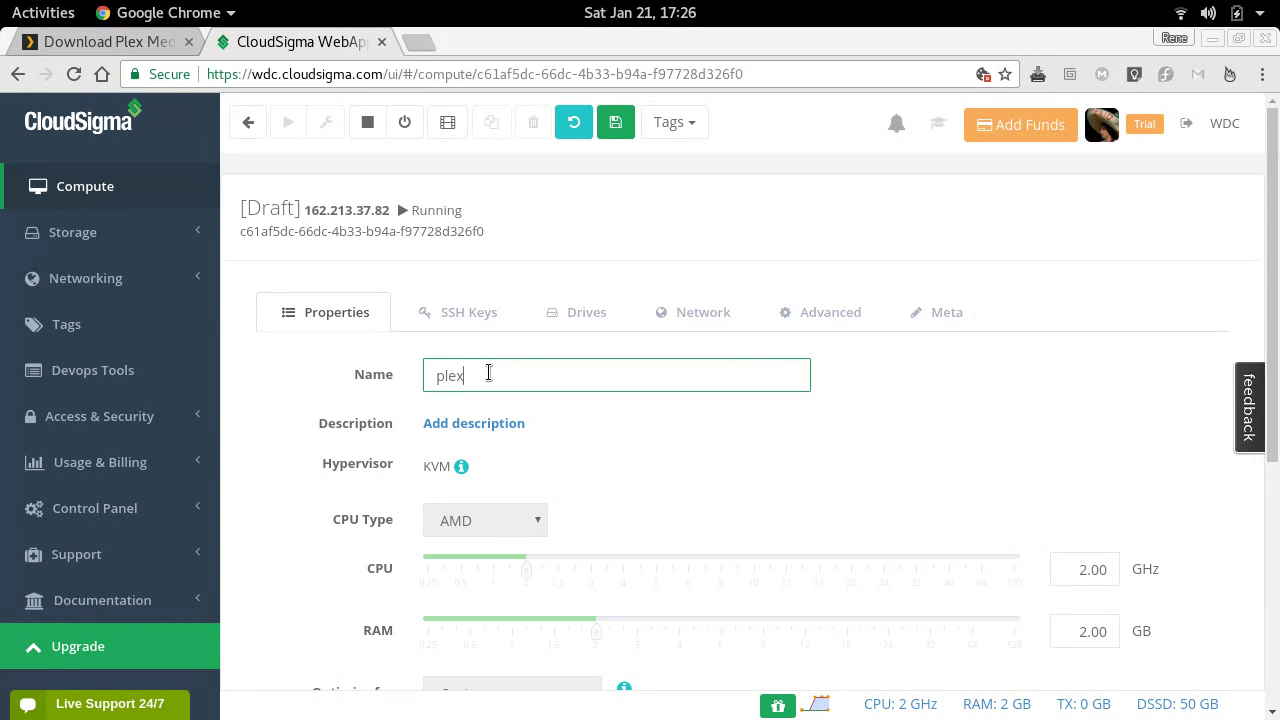
type("plex")
left_click(617, 122)
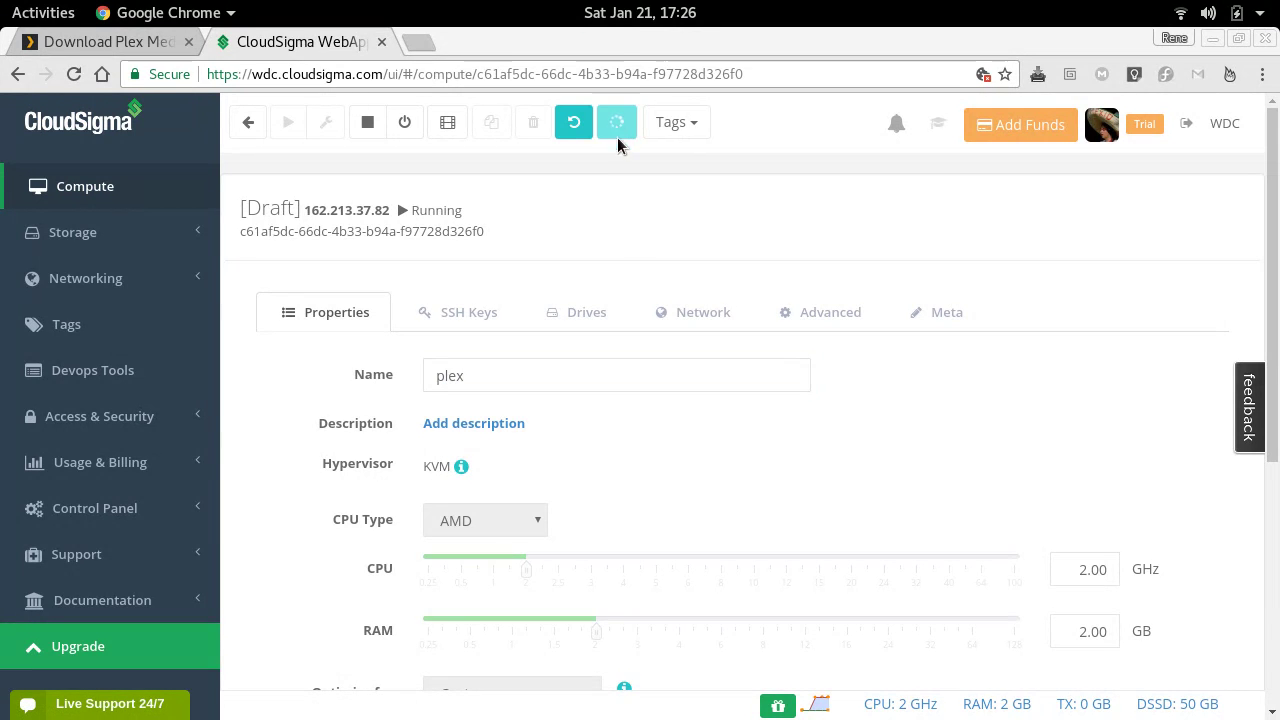
key("alt+Tab")
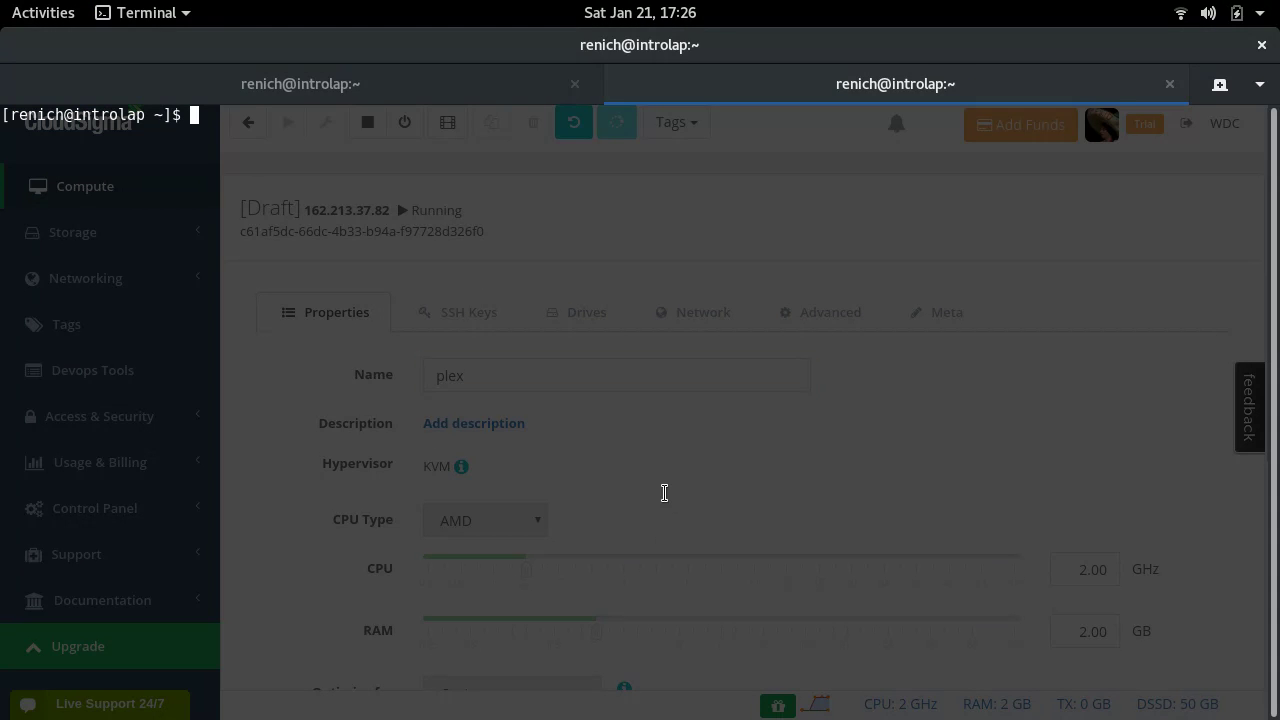
- SSH to the server's pasted IP as cloudsigma and accept the host key with 'yes'
type("ssh cloudsigma@")
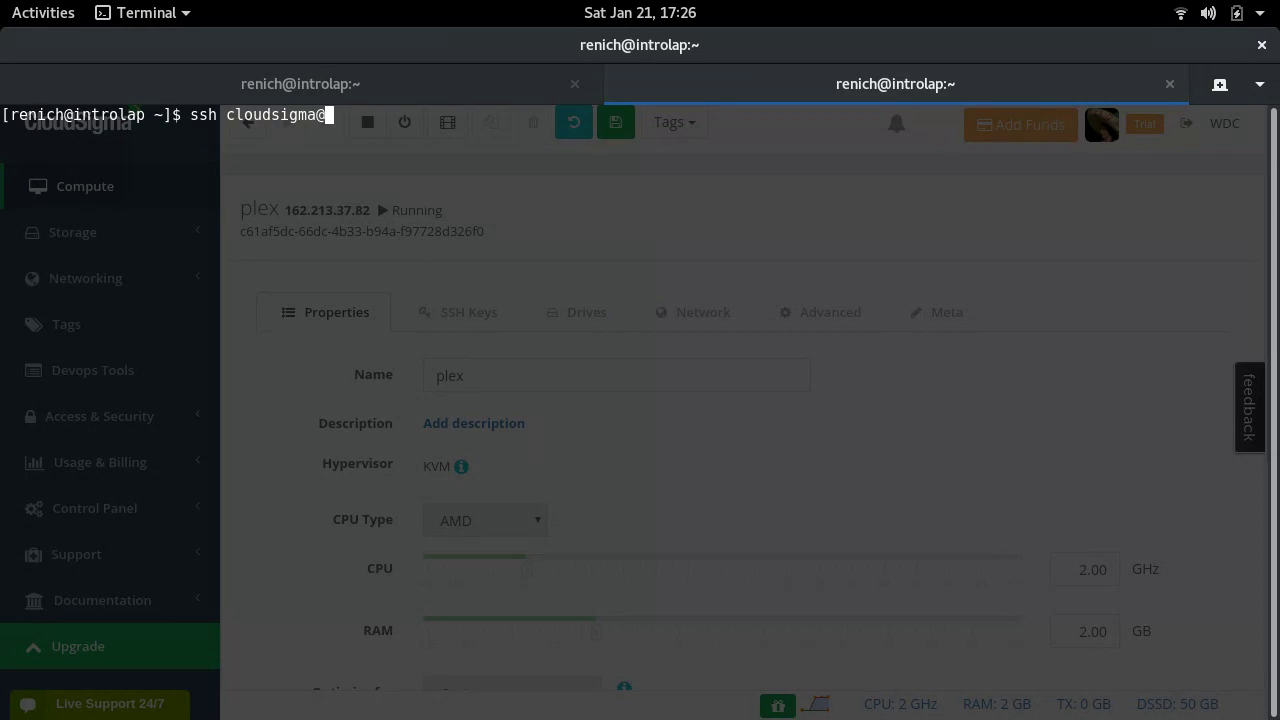
key("ctrl+shift+v")
key("Return")
type("yes")
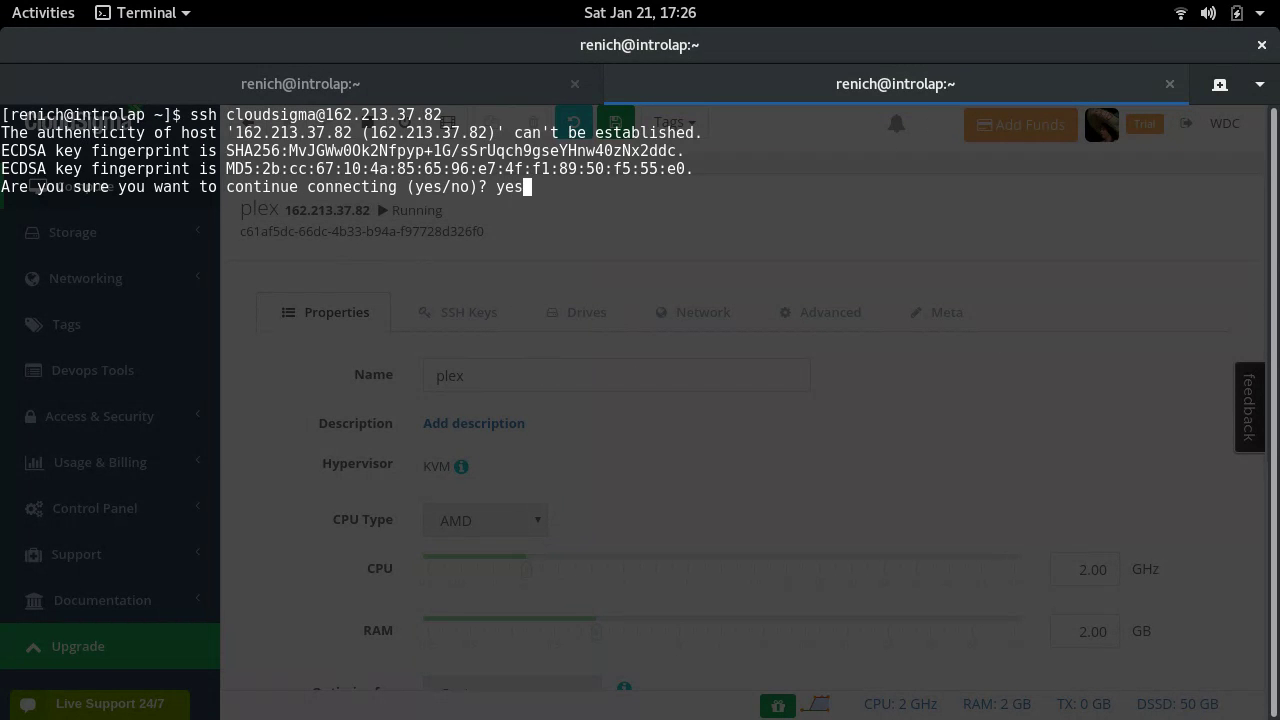
key("Return")
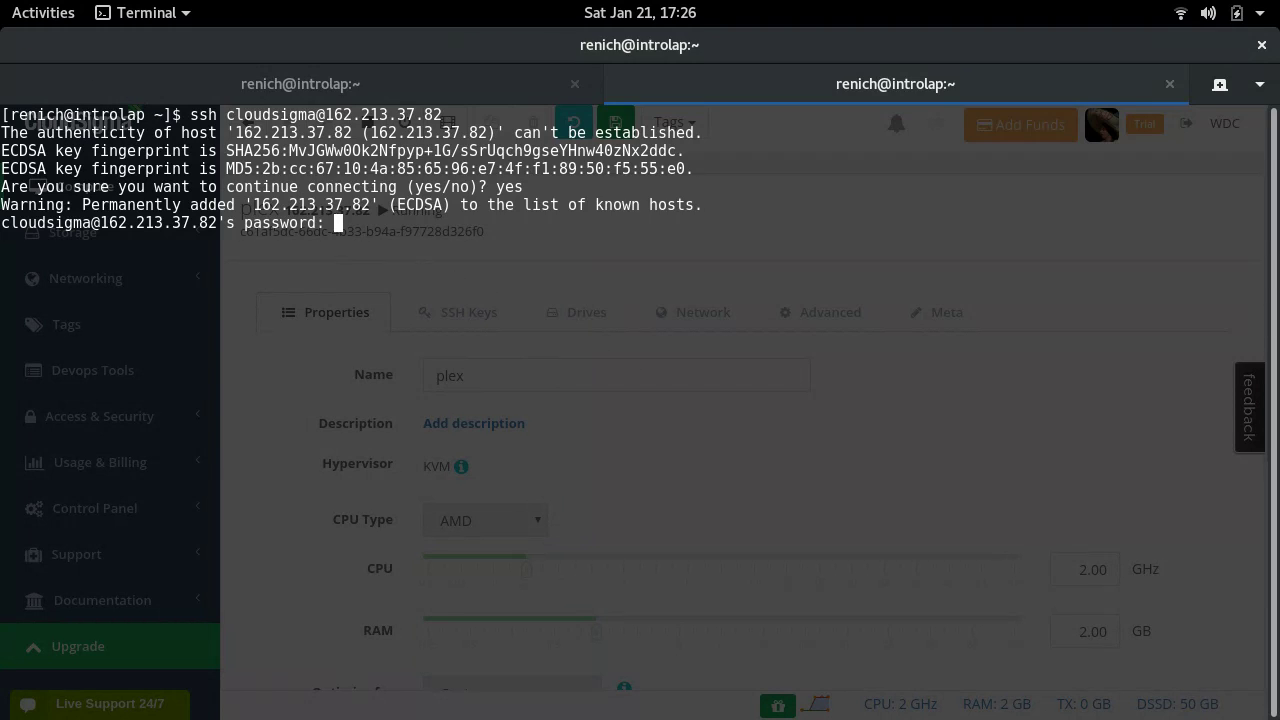
- Change the expired login password, then recall the ssh command to reconnect
key("Return")
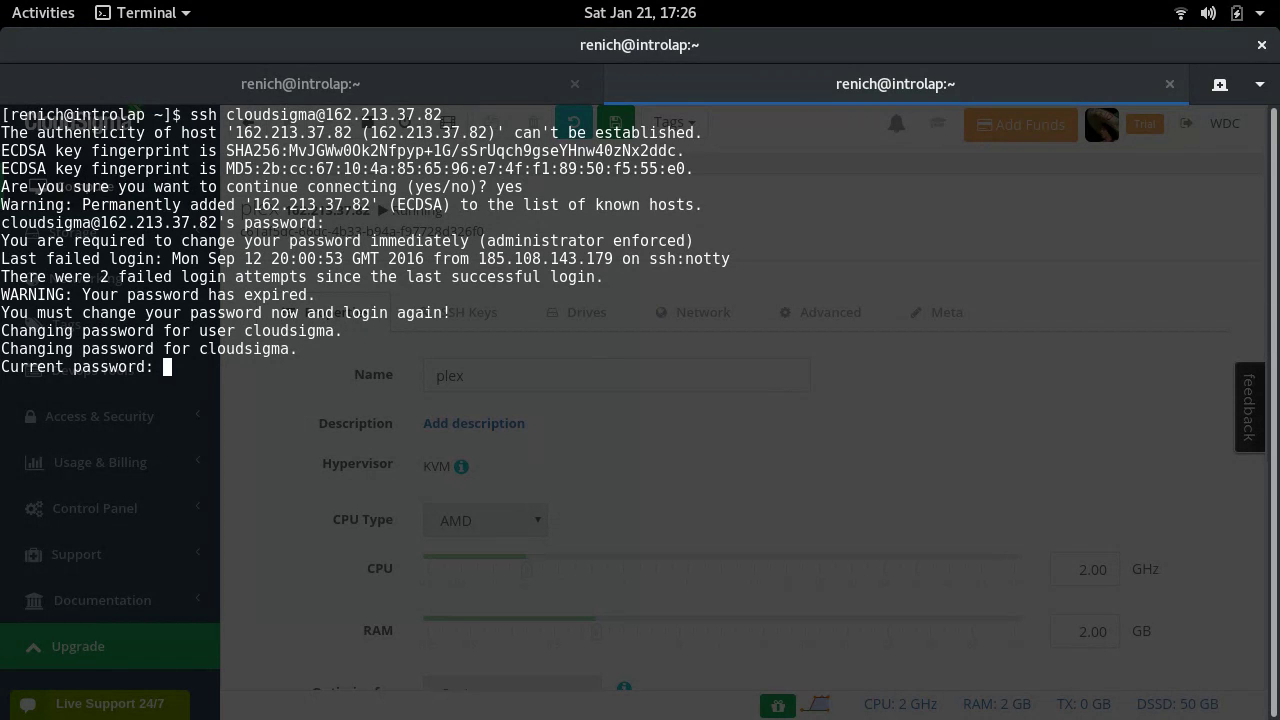
key("Return")
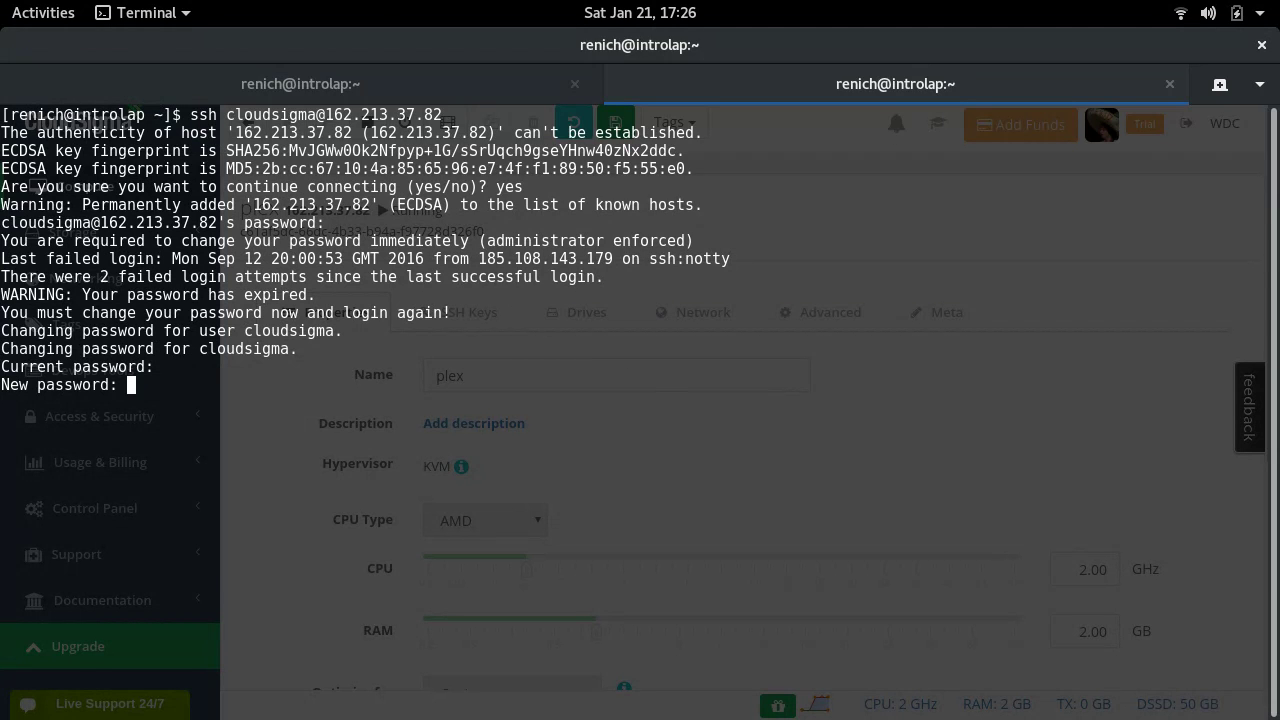
key("Return")
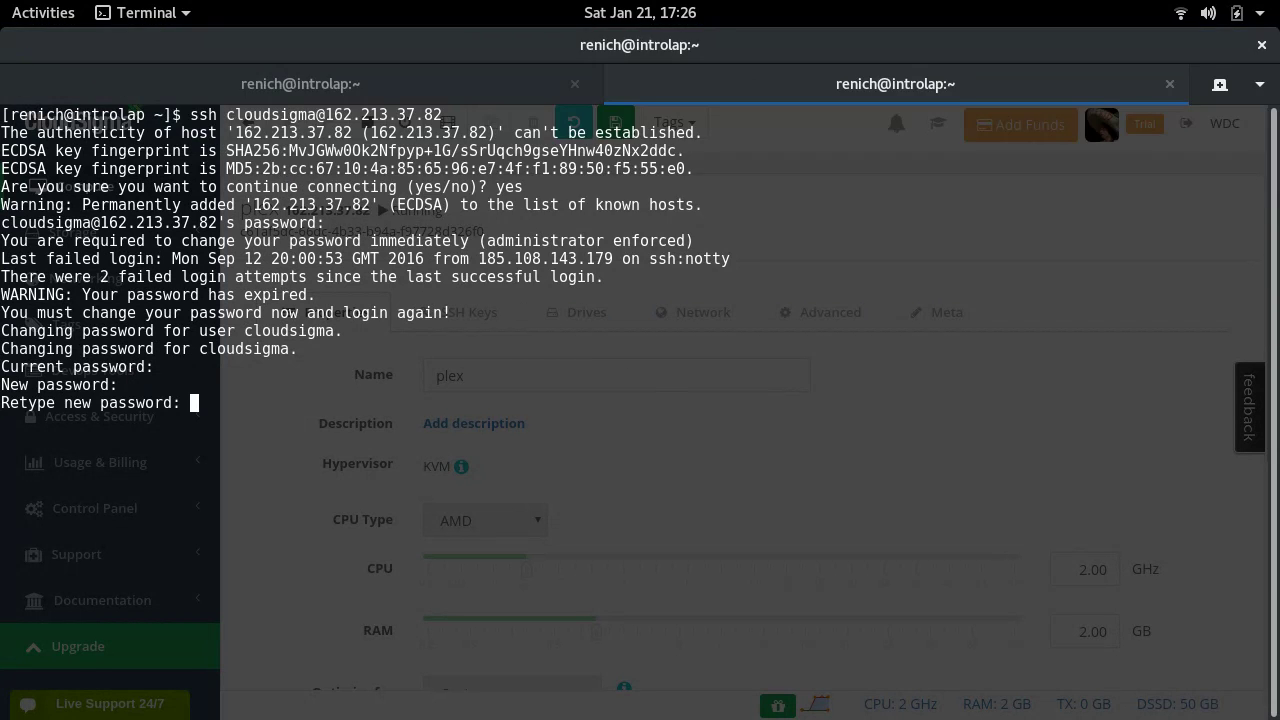
key("Return")
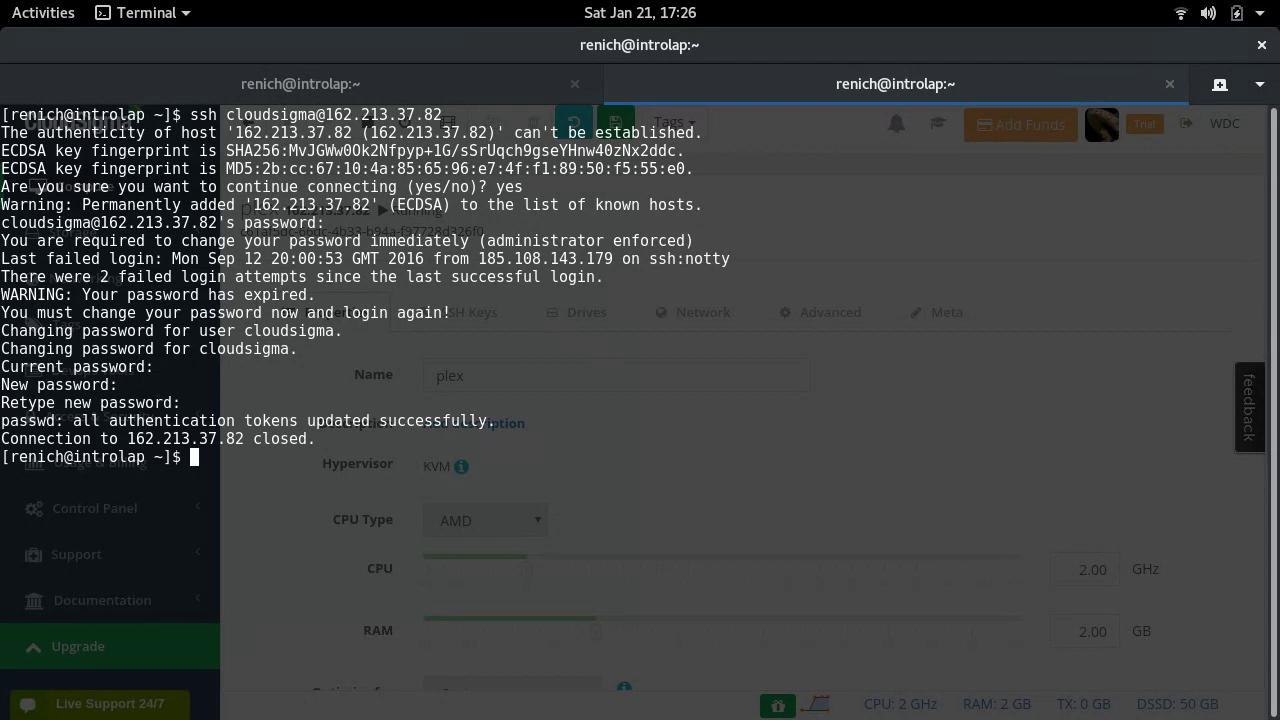
key("Up")
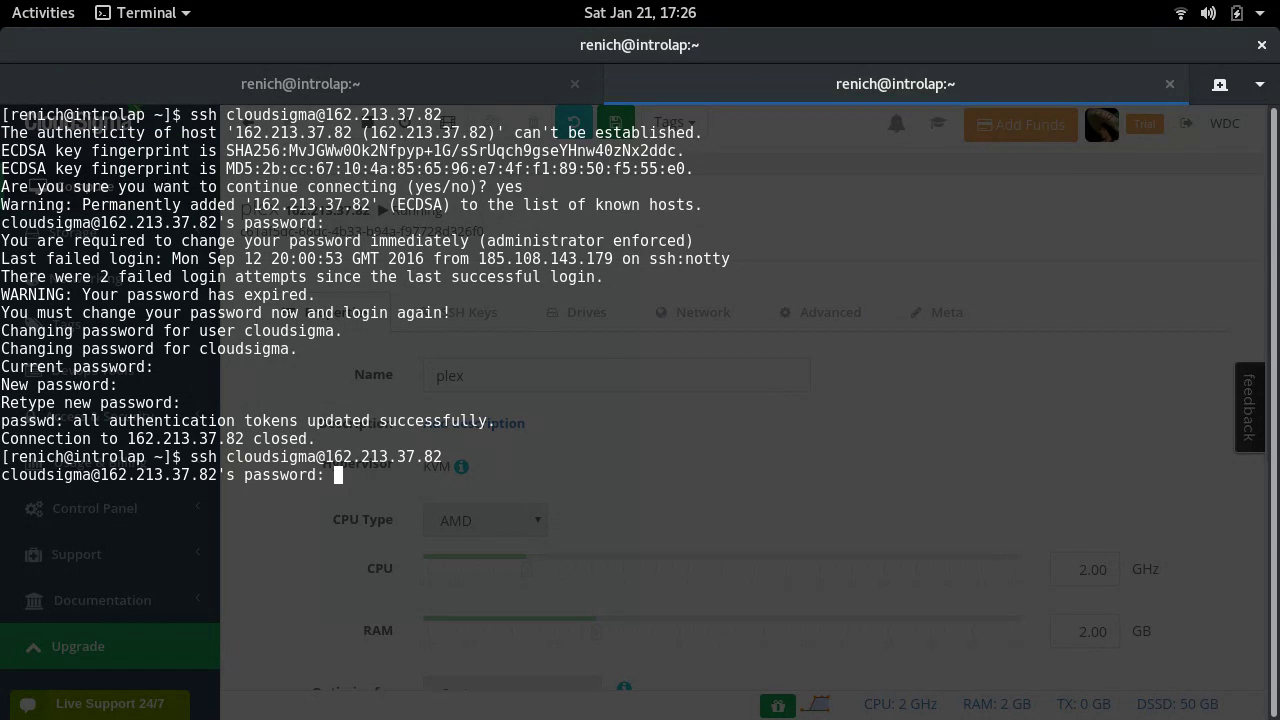
- Log back in, become root with sudo -i, and set a new root password
key("Return")
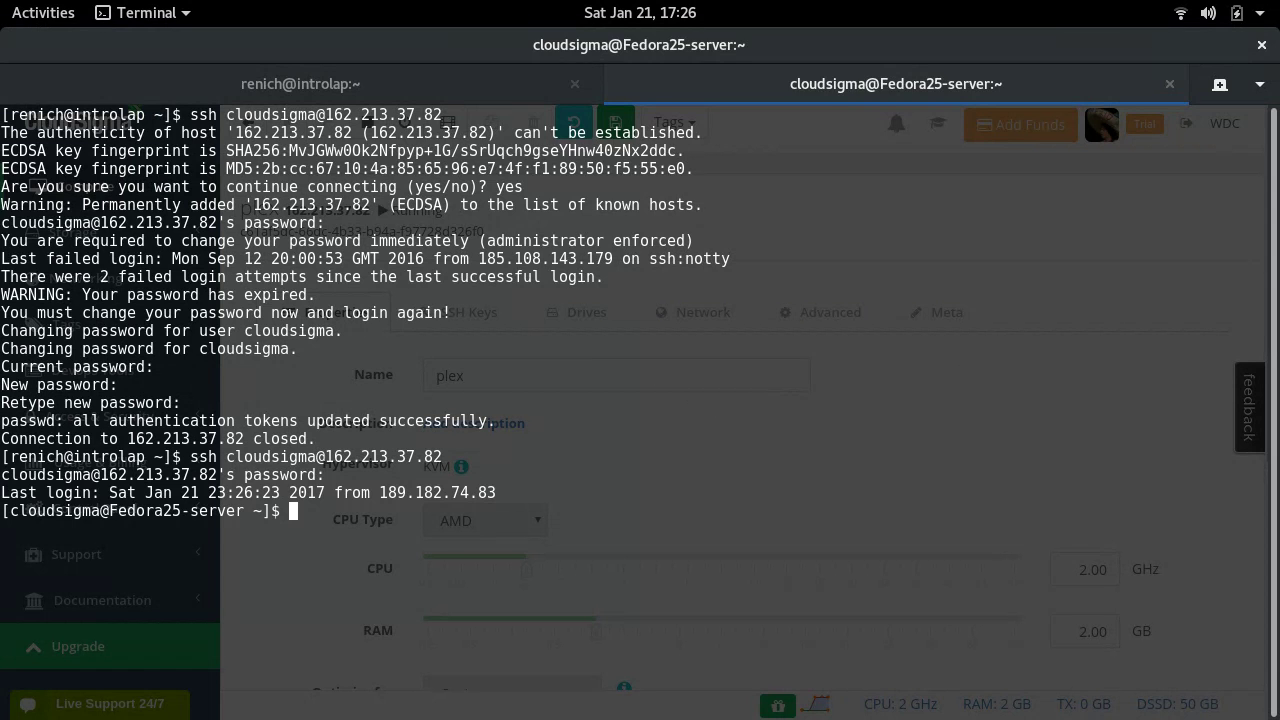
key("ctrl+l")
type("s")
type("udo -i")
key("Return")
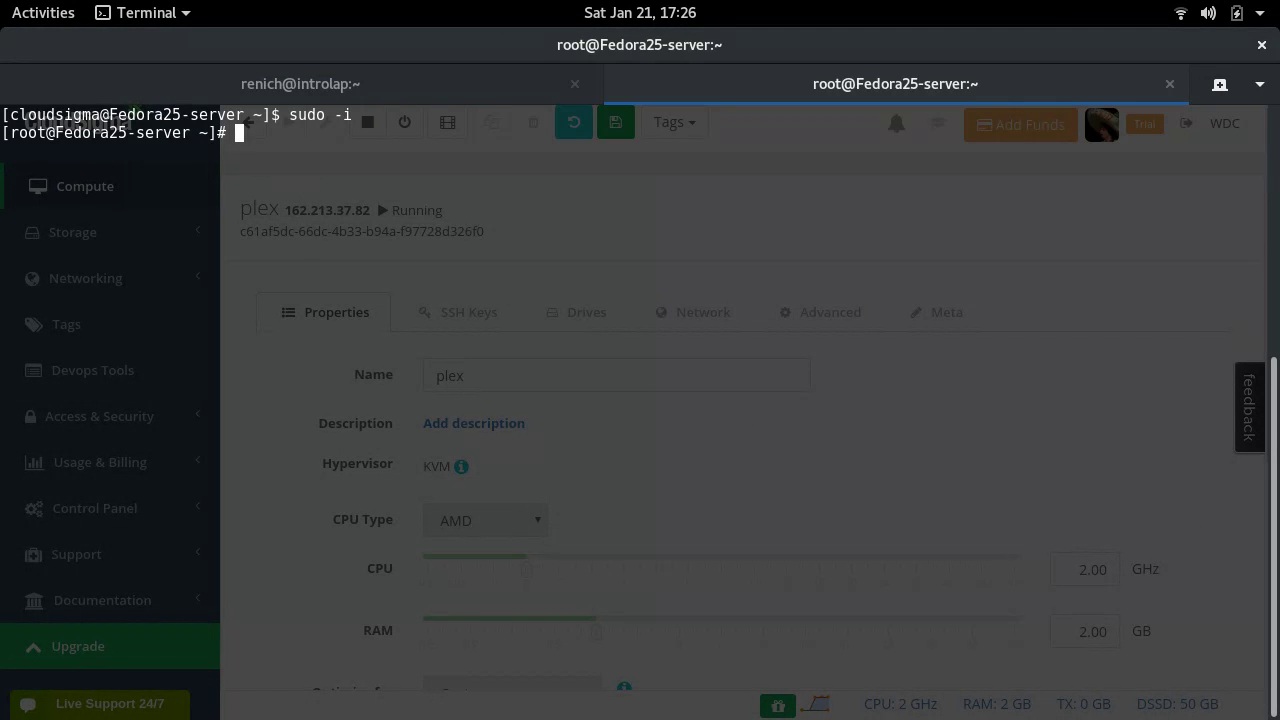
type("passwd")
key("Return")
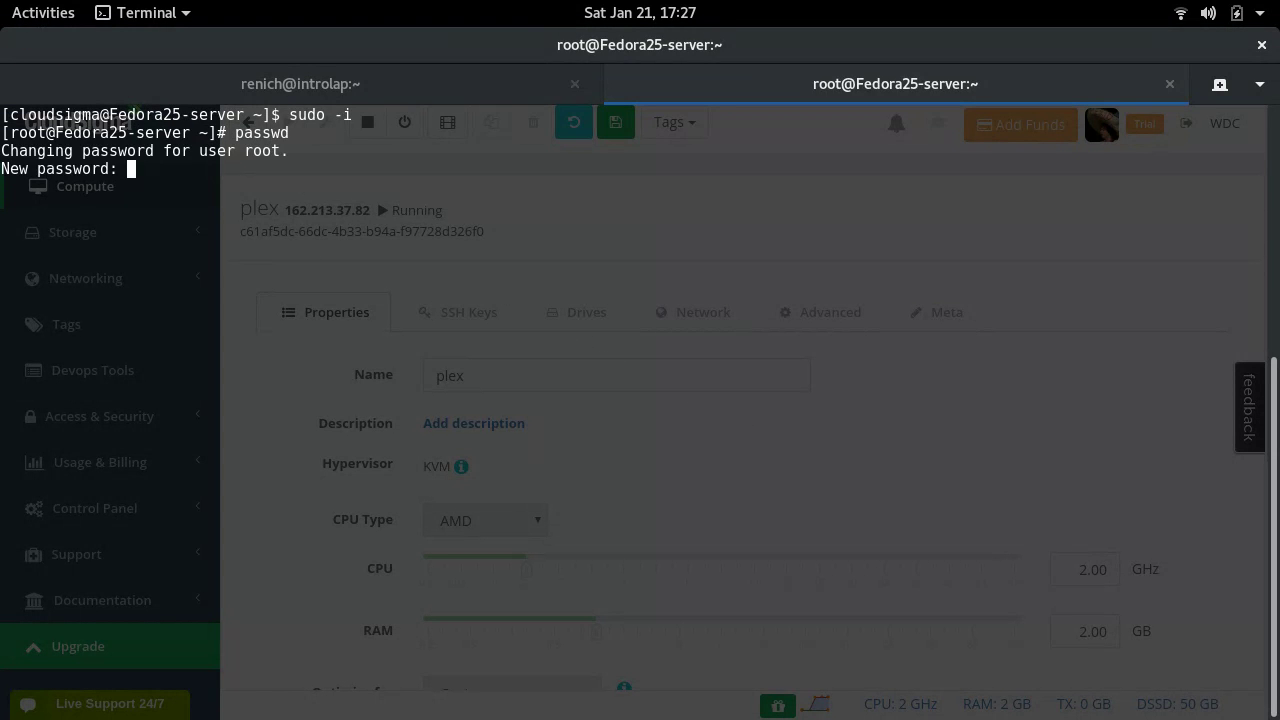
key("Return")
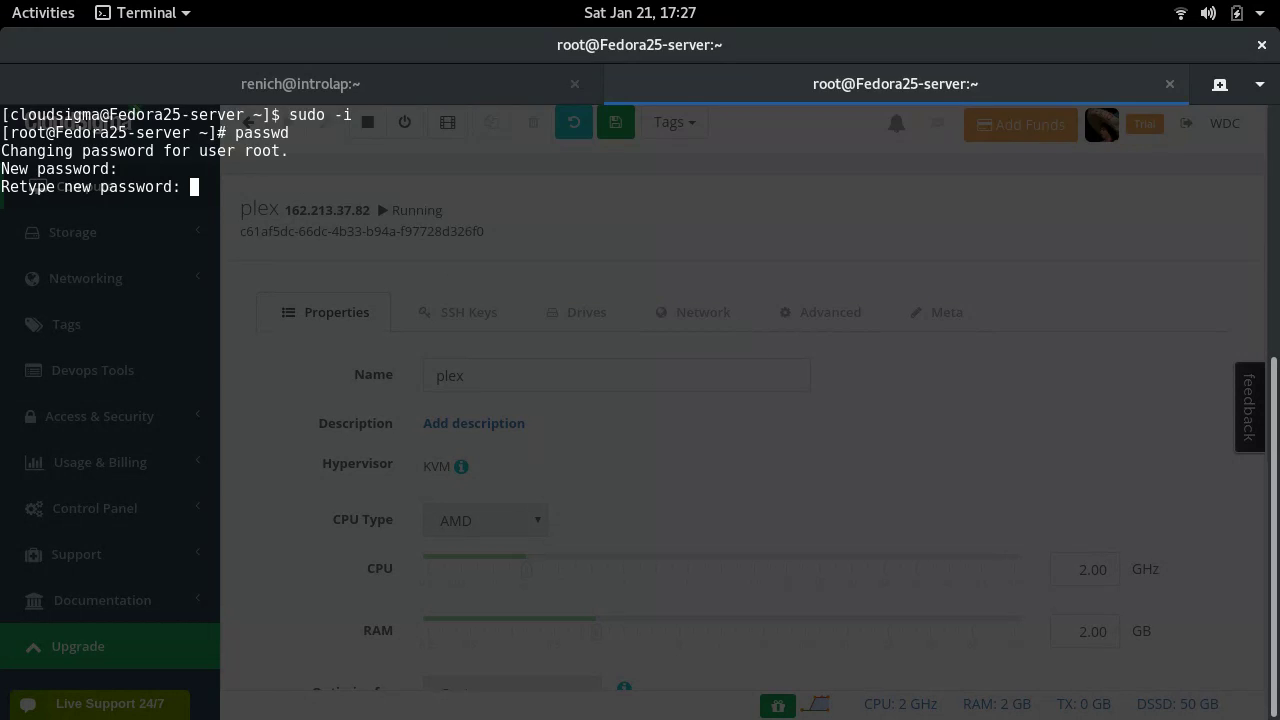
key("Return")
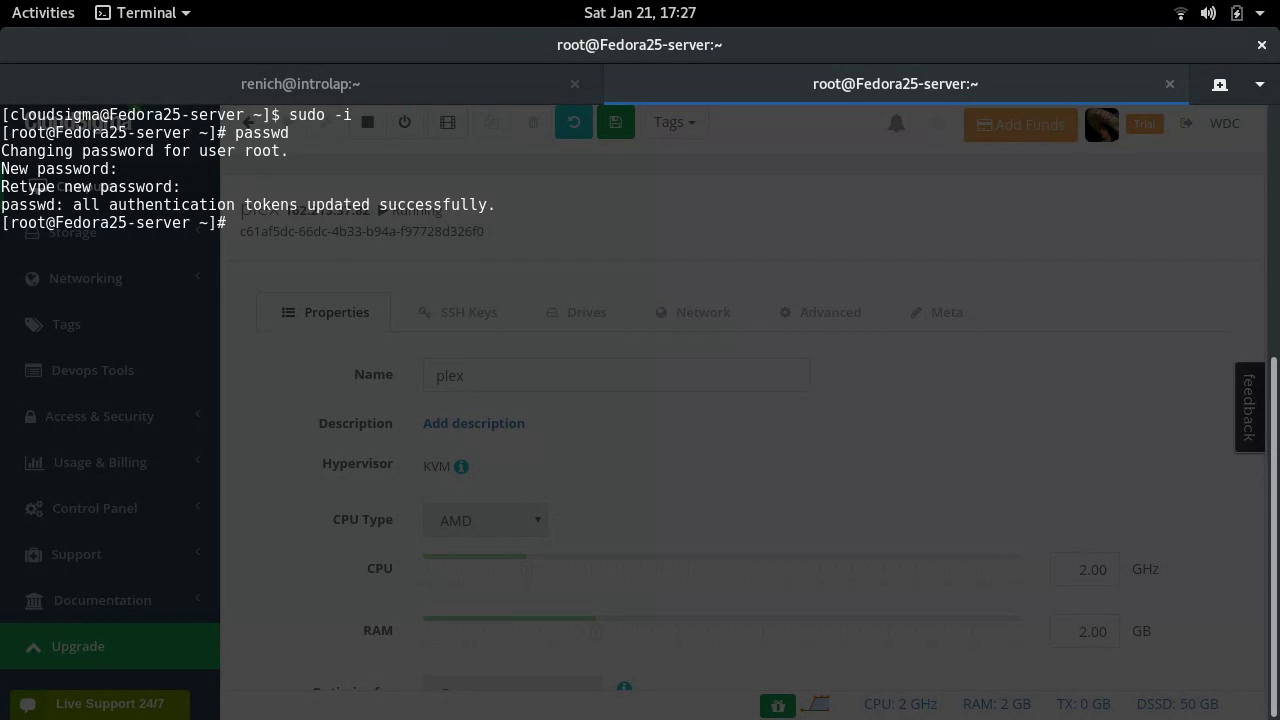
- Create a new user account with useradd and set its password with passwd
type("useradd renich")
key("Return")
type("passwd")
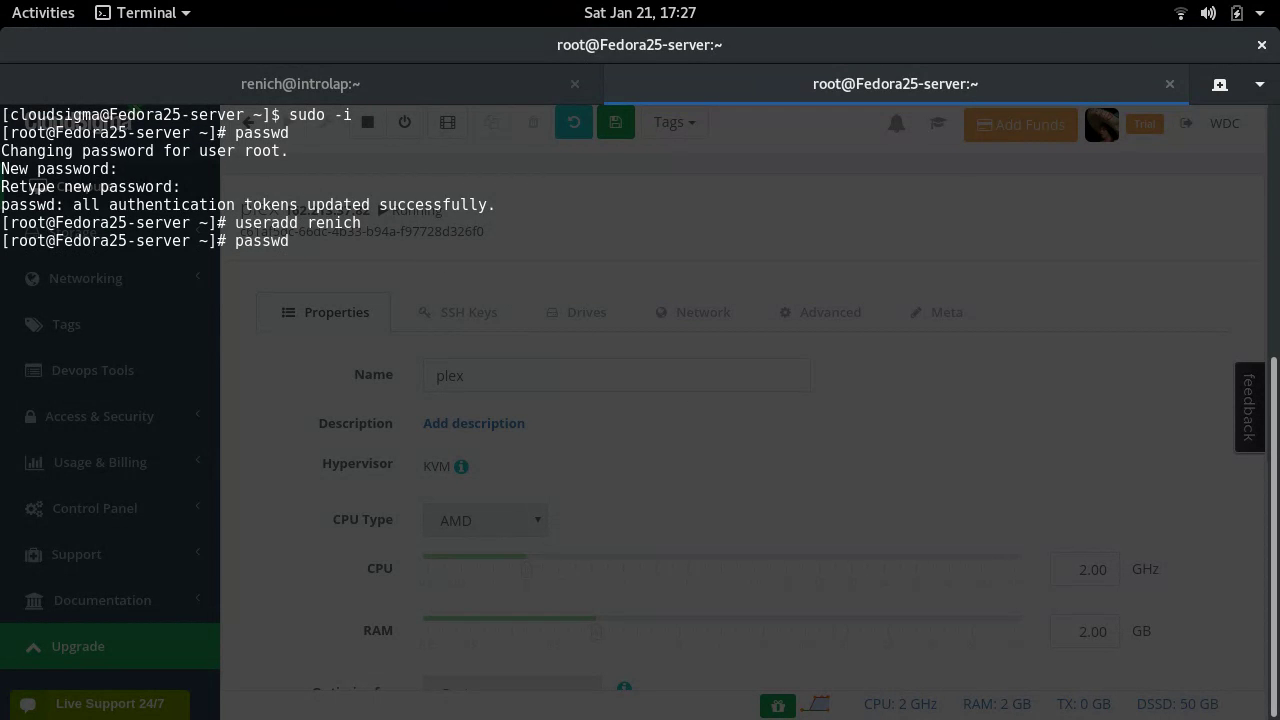
key("Return")
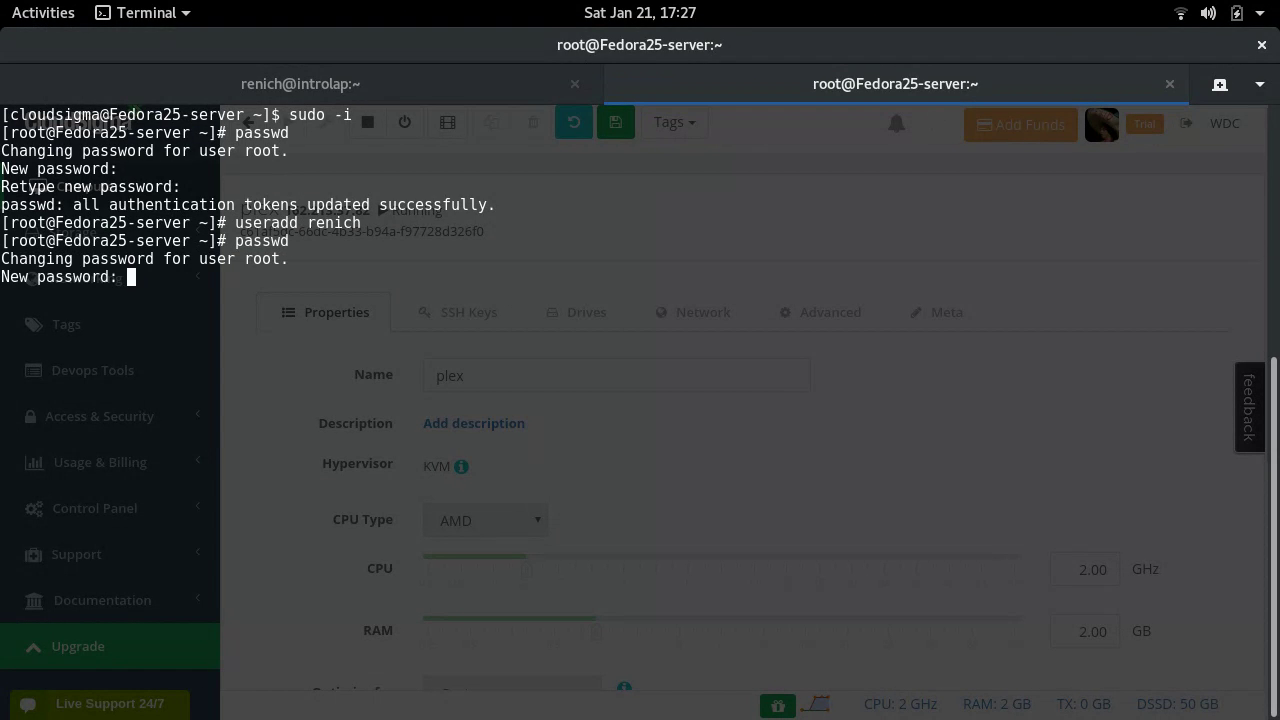
key("ctrl+c")
type("passwd ")
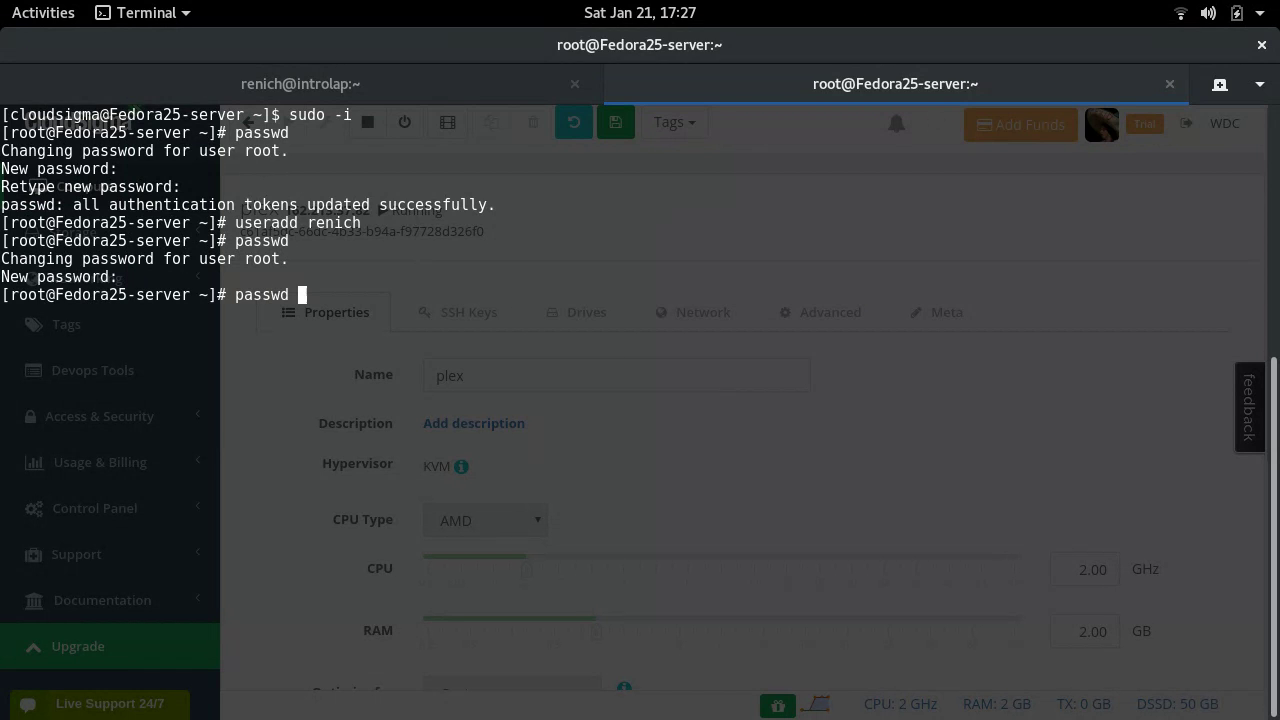
type("renich")
key("Return")
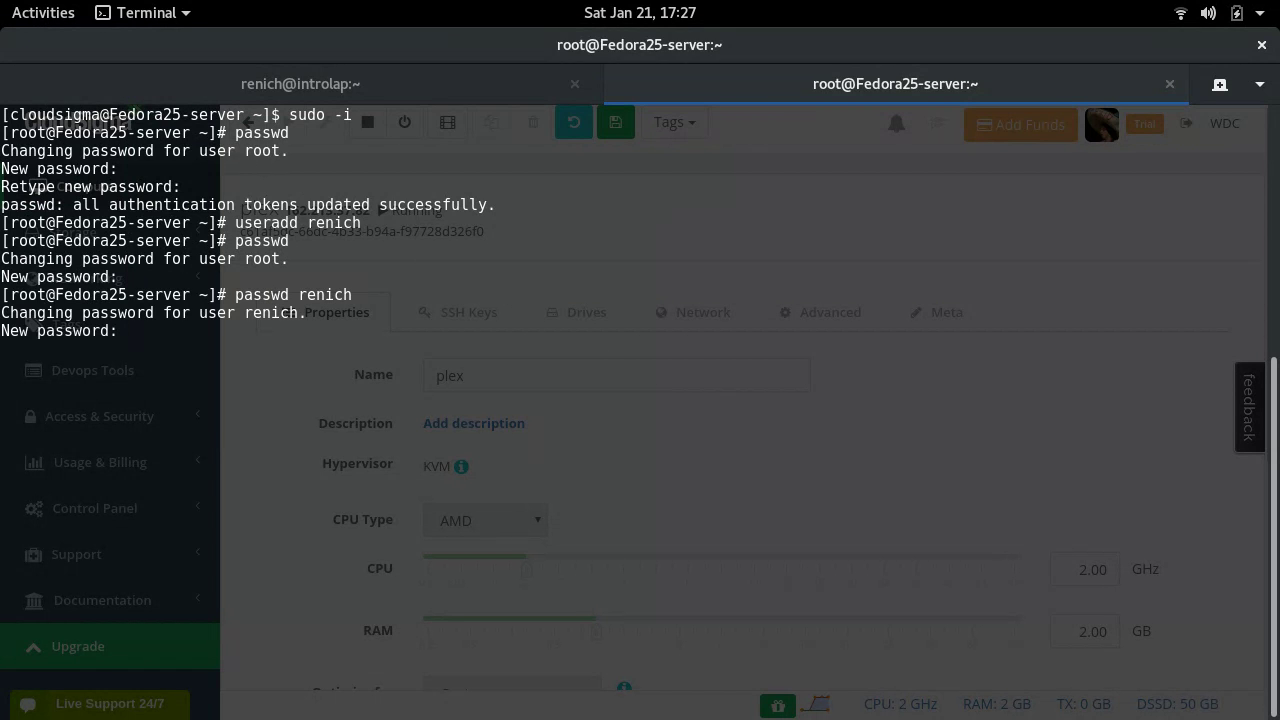
key("Return")
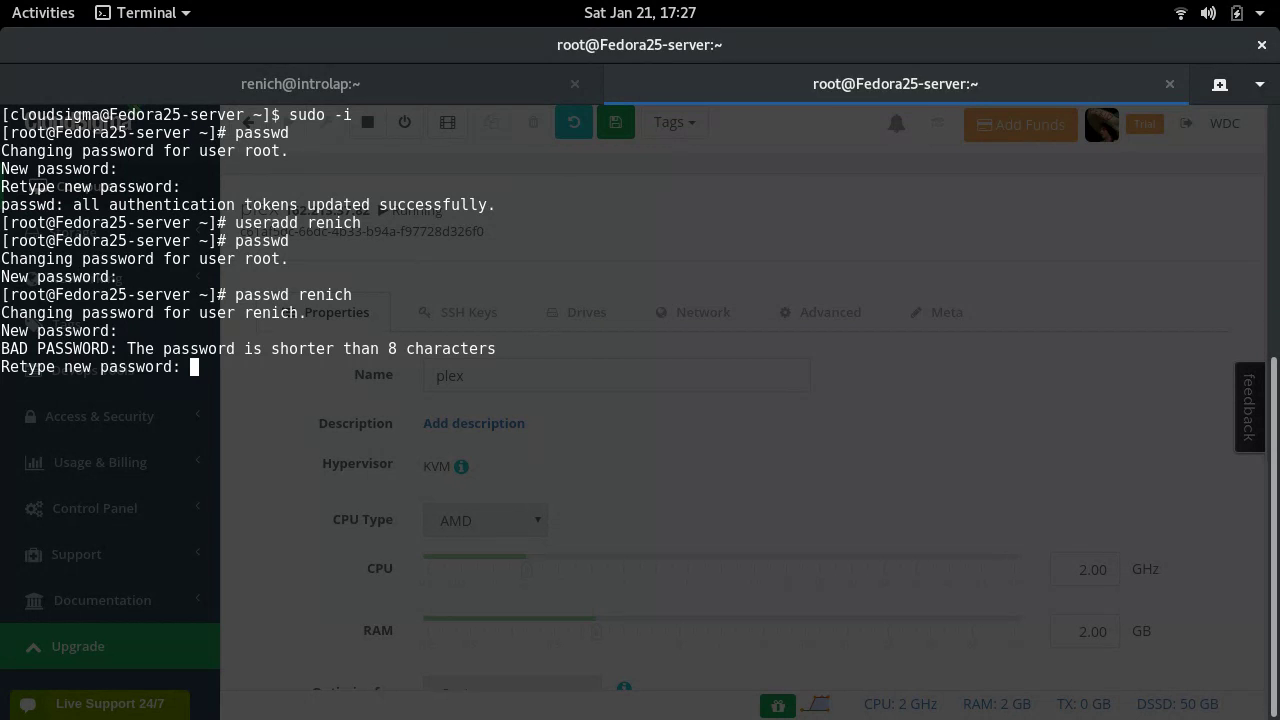
key("Return")
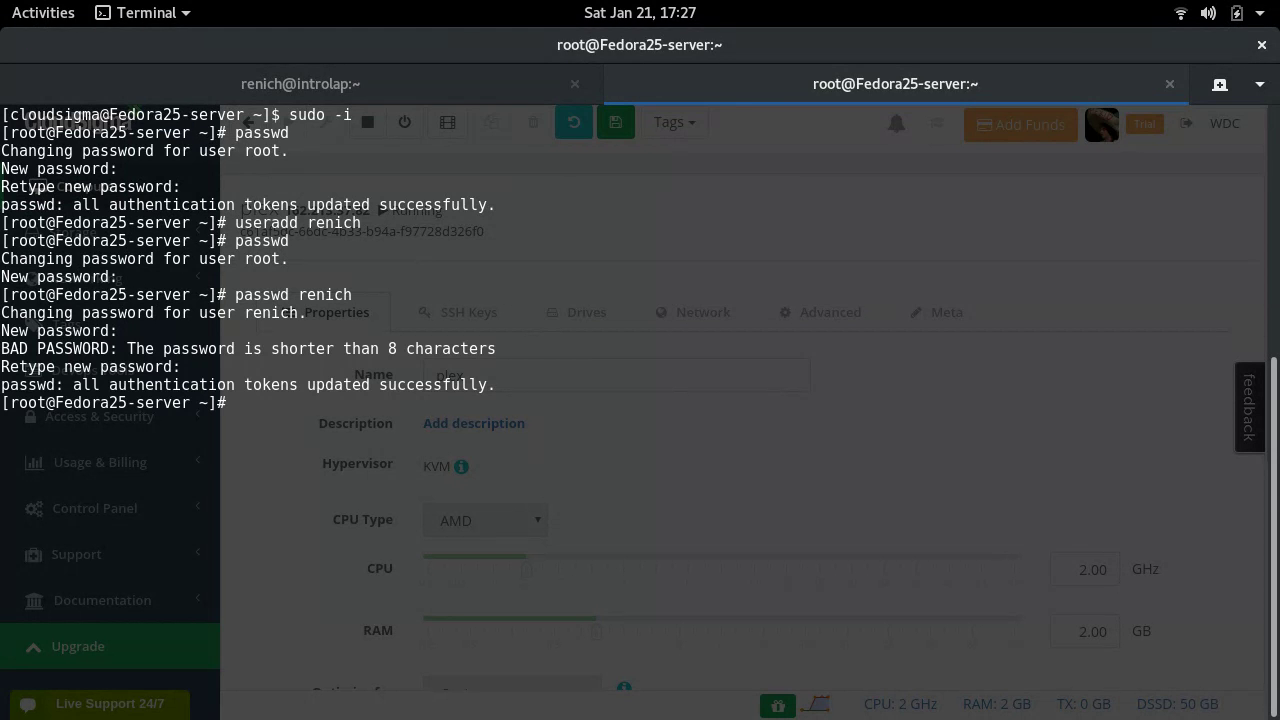
- Add the new user to the wheel group with usermod -aG, then log out of the server
key("ctrl+l")
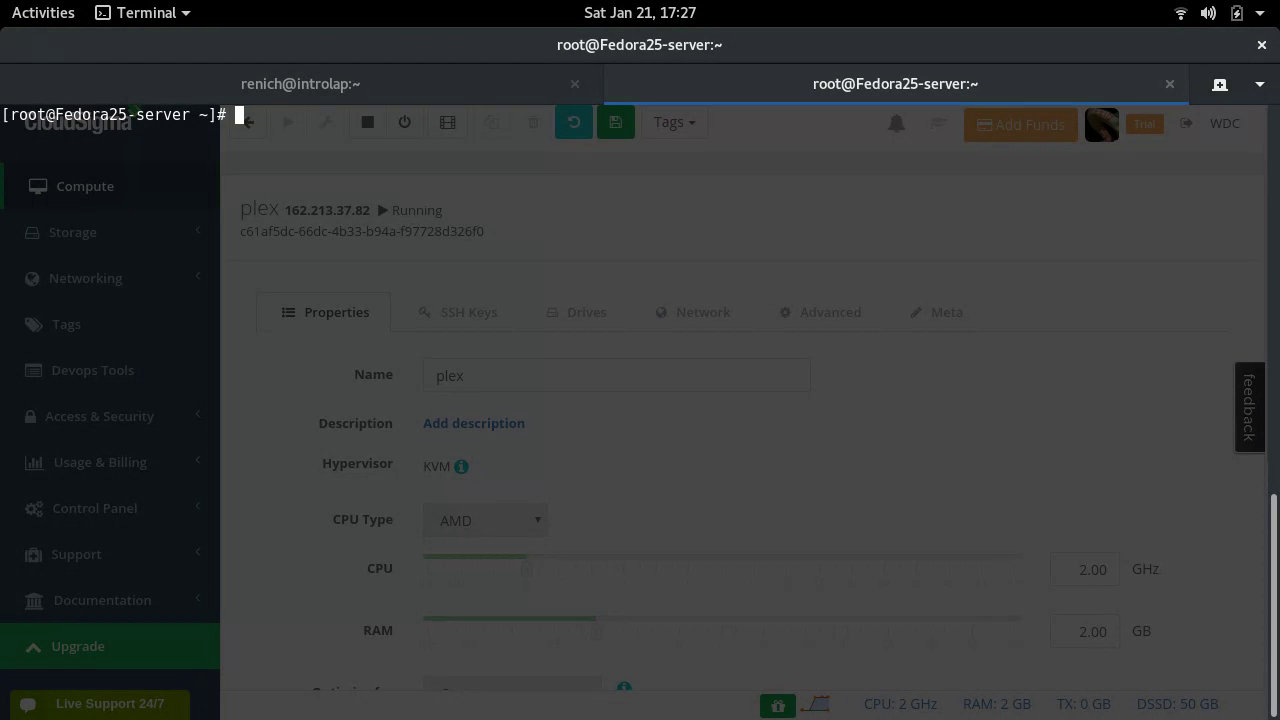
type("usermod -aG wh")
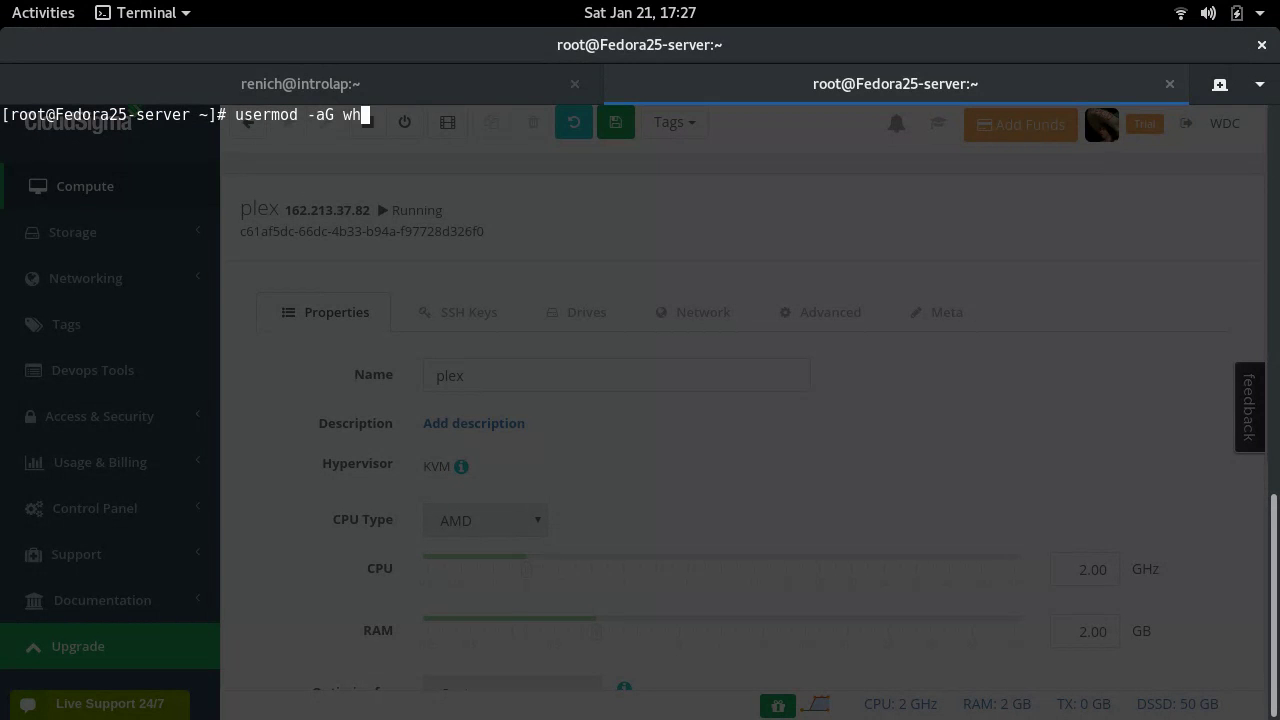
type("eel renich")
key("Return")
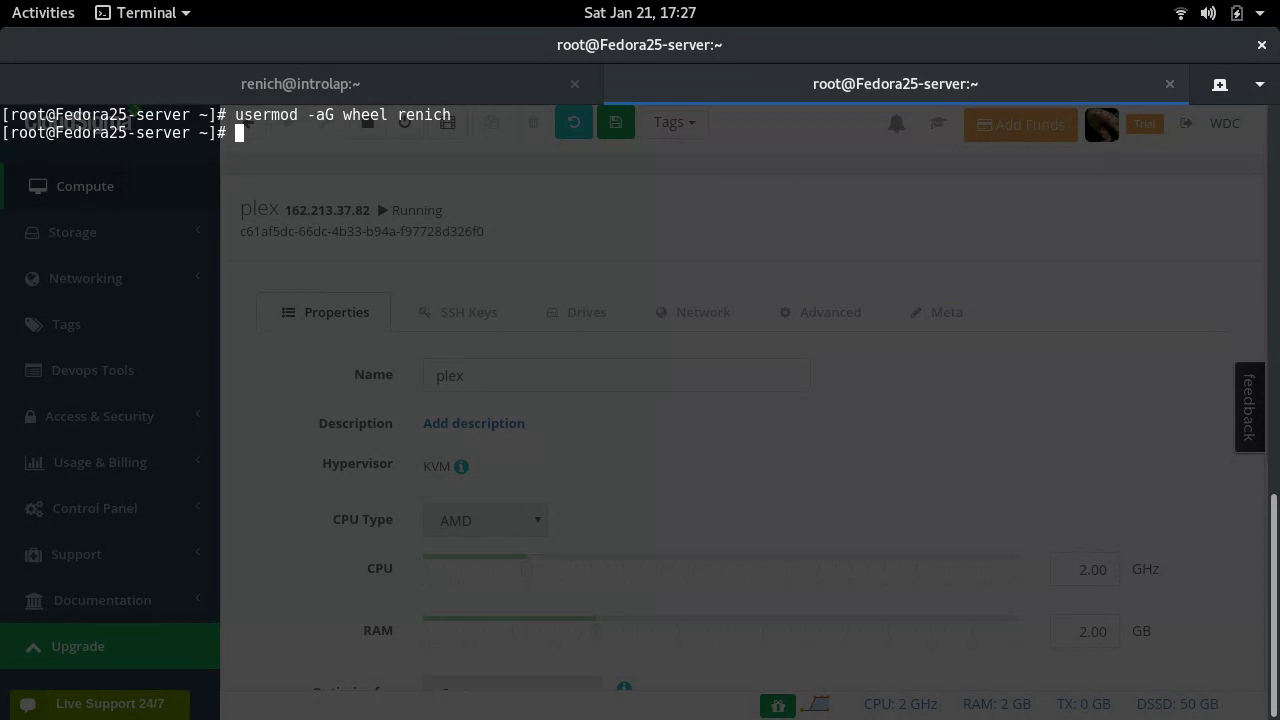
key("F12")
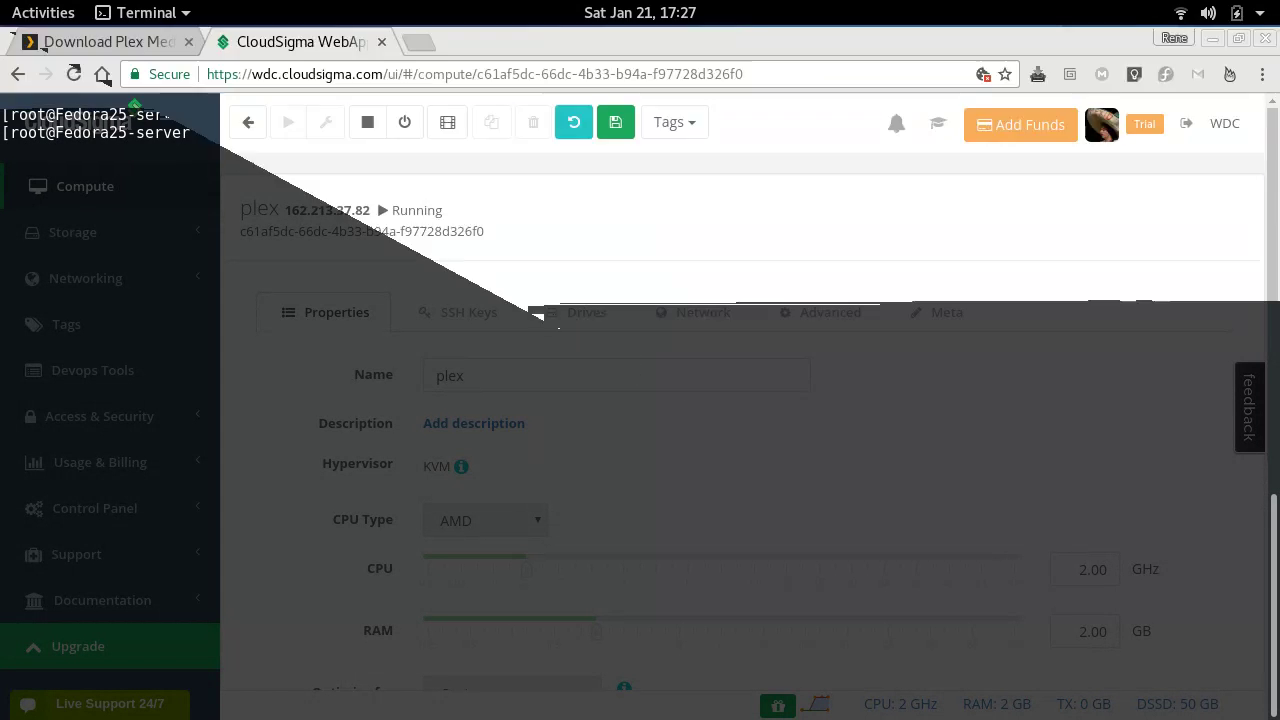
key("F12")
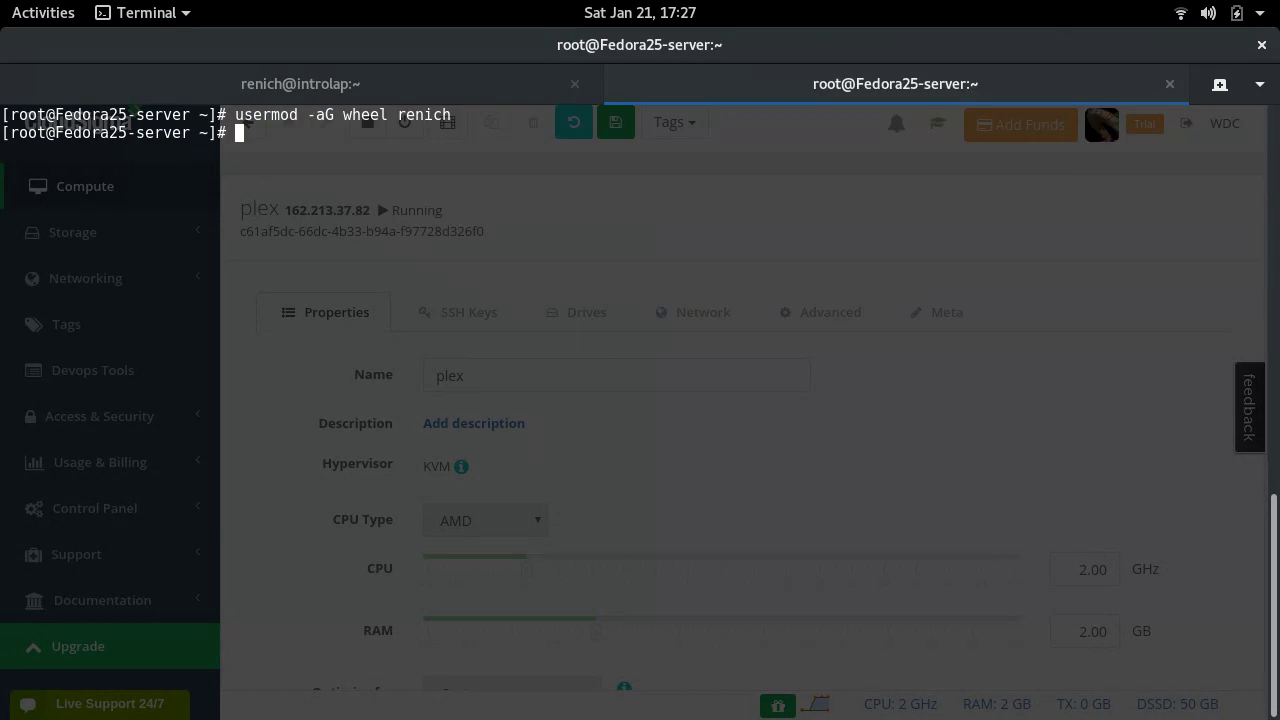
key("ctrl+d")
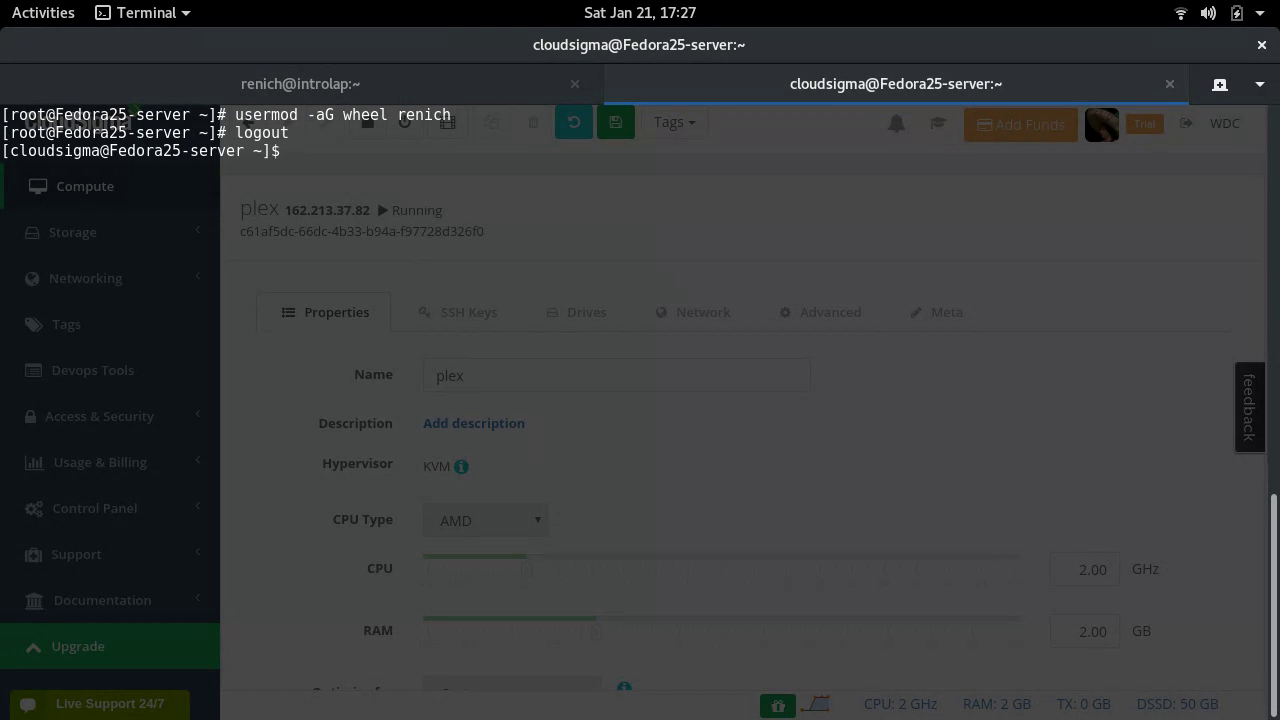
key("ctrl+d")
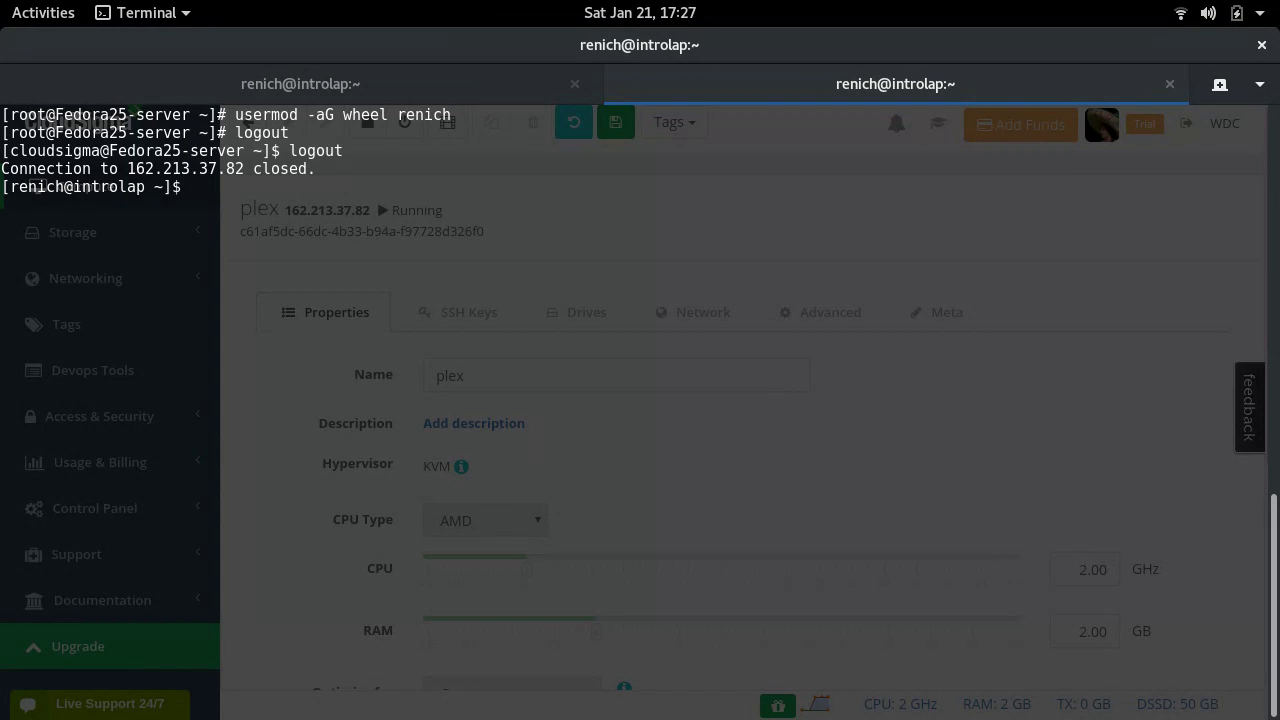
key("F12")
- Run ssh-copy-id for the new user on 162.213.37.82, installing 5 SSH keys
key("Up")
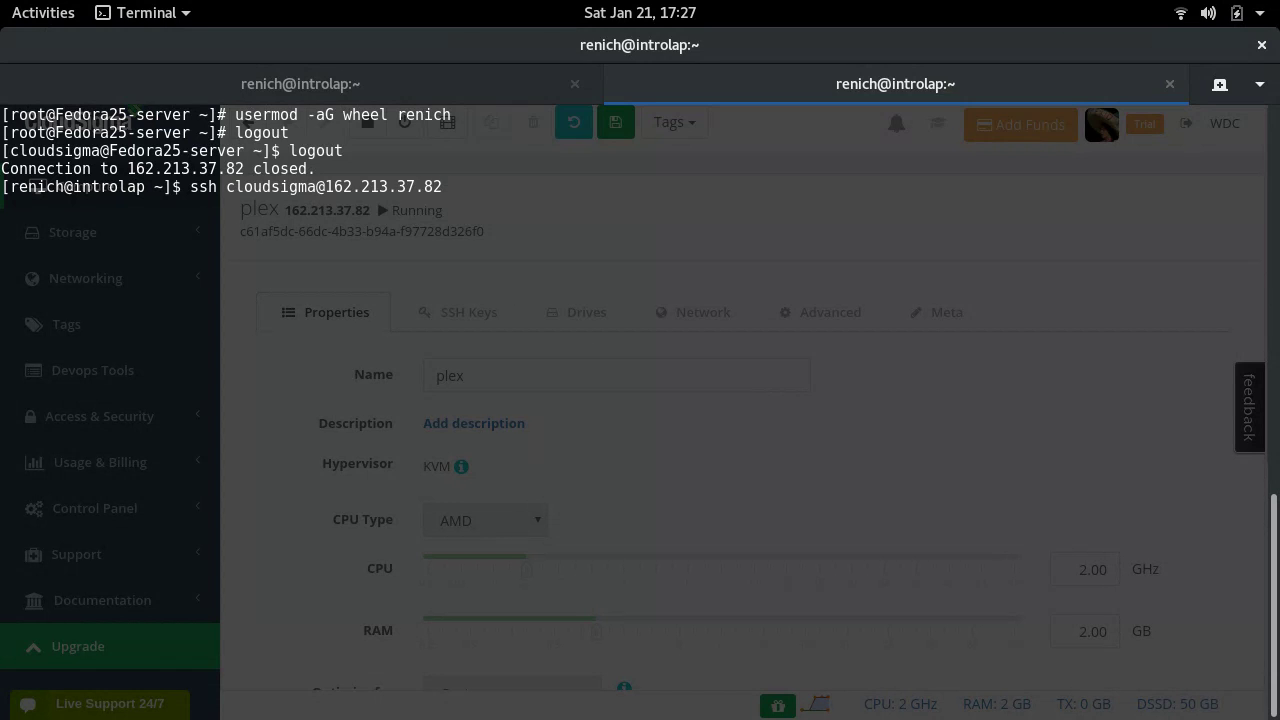
key("Left")
key("Left")
key("Left")
key("Left")
key("Left")
key("Left")
key("Left")
key("Left")
key("Left")
key("Left")
key("Left")
key("Left")
key("Left")
key("Left")
key("BackSpace")
key("BackSpace")
key("BackSpace")
key("BackSpace")
key("BackSpace")
key("BackSpace")
key("BackSpace")
key("BackSpace")
key("BackSpace")
key("BackSpace")
type("renich")
key("Home")
key("Right")
key("Right")
key("Right")
type("-copy-id")
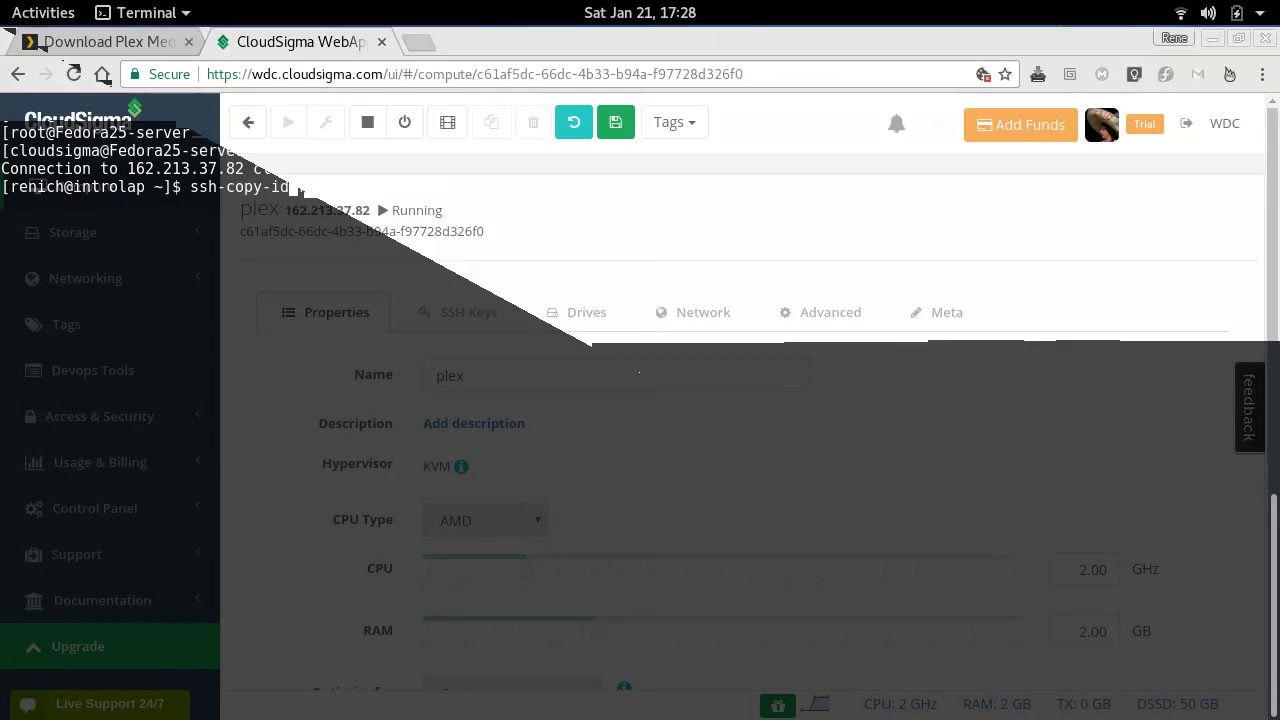
key("Return")
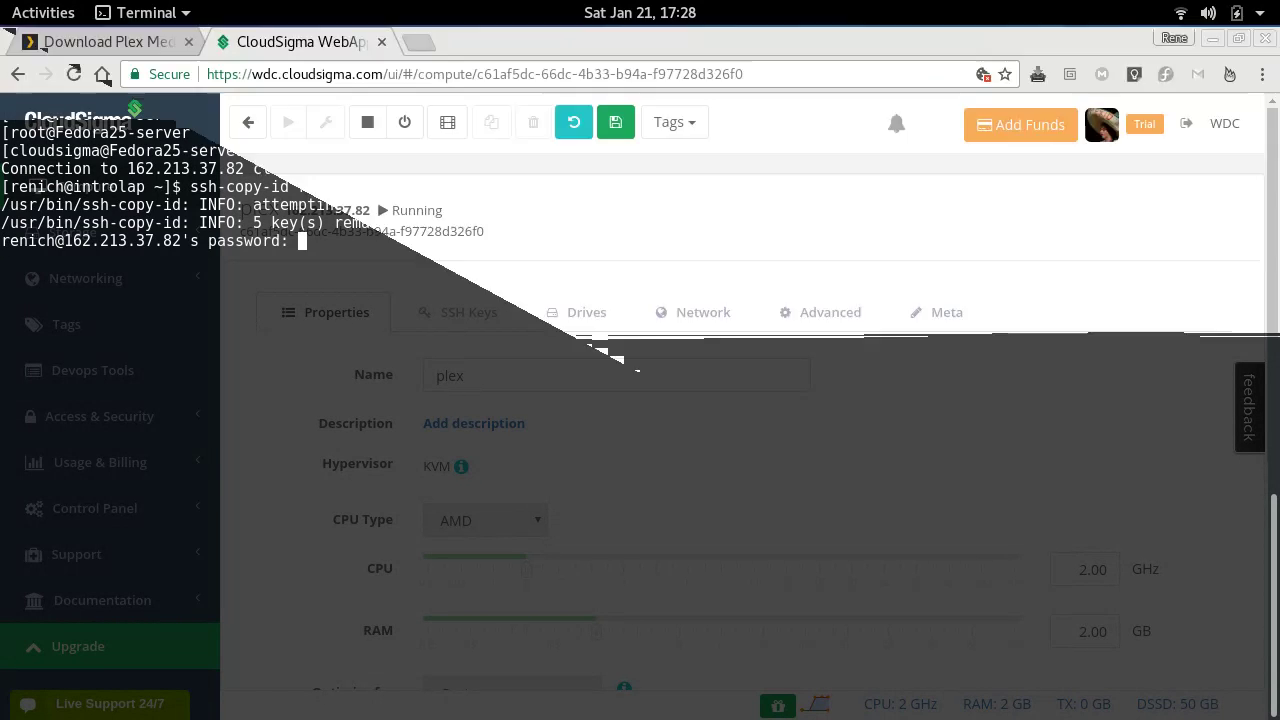
key("Return")
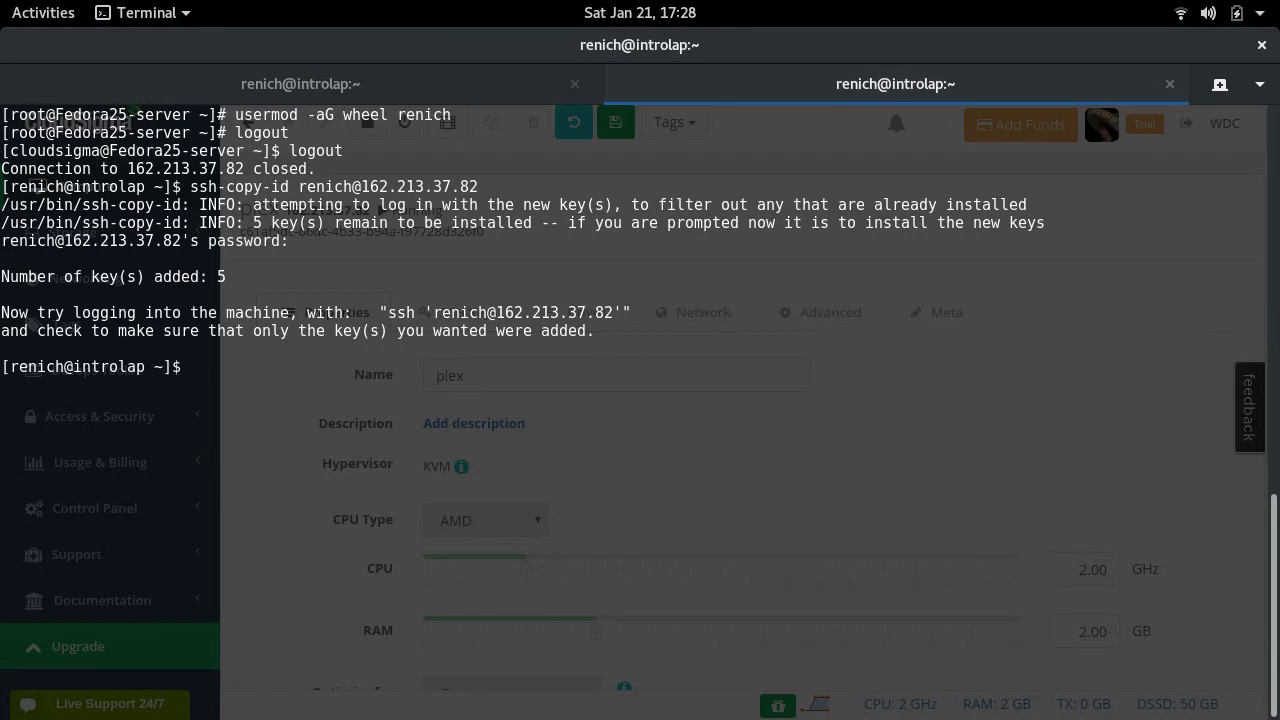
- Turn the recalled command into a plain ssh login as the new user
key("Up")
key("ctrl+Left")
key("ctrl+Left")
key("ctrl+Left")
key("ctrl+Left")
key("ctrl+Left")
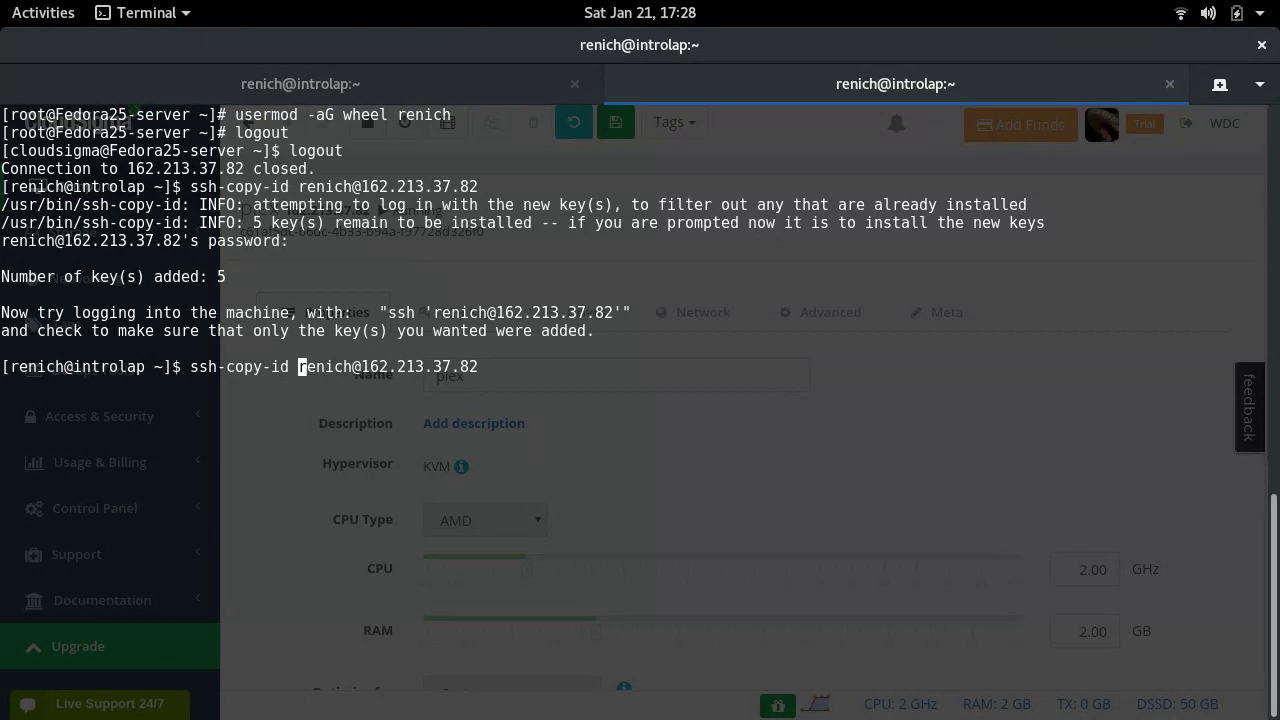
key("BackSpace")
key("BackSpace")
key("BackSpace")
key("BackSpace")
key("BackSpace")
key("BackSpace")
key("BackSpace")
key("BackSpace")
key("BackSpace")
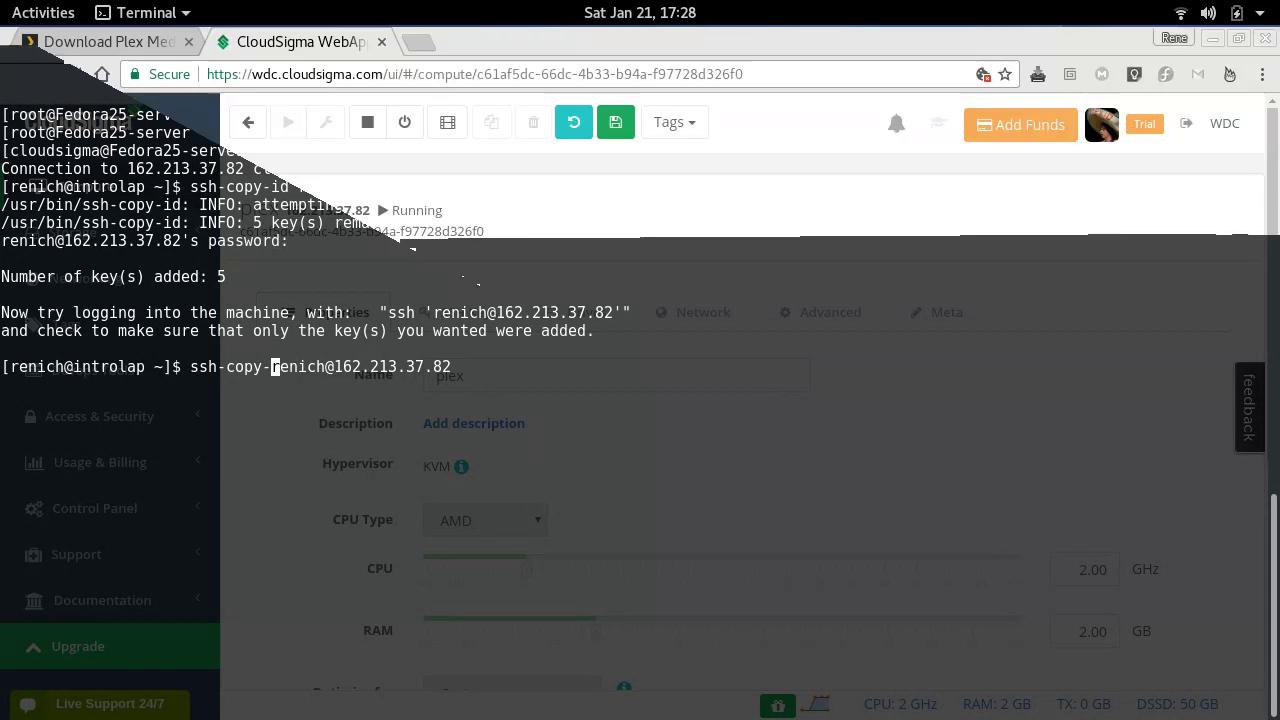
key("Return")
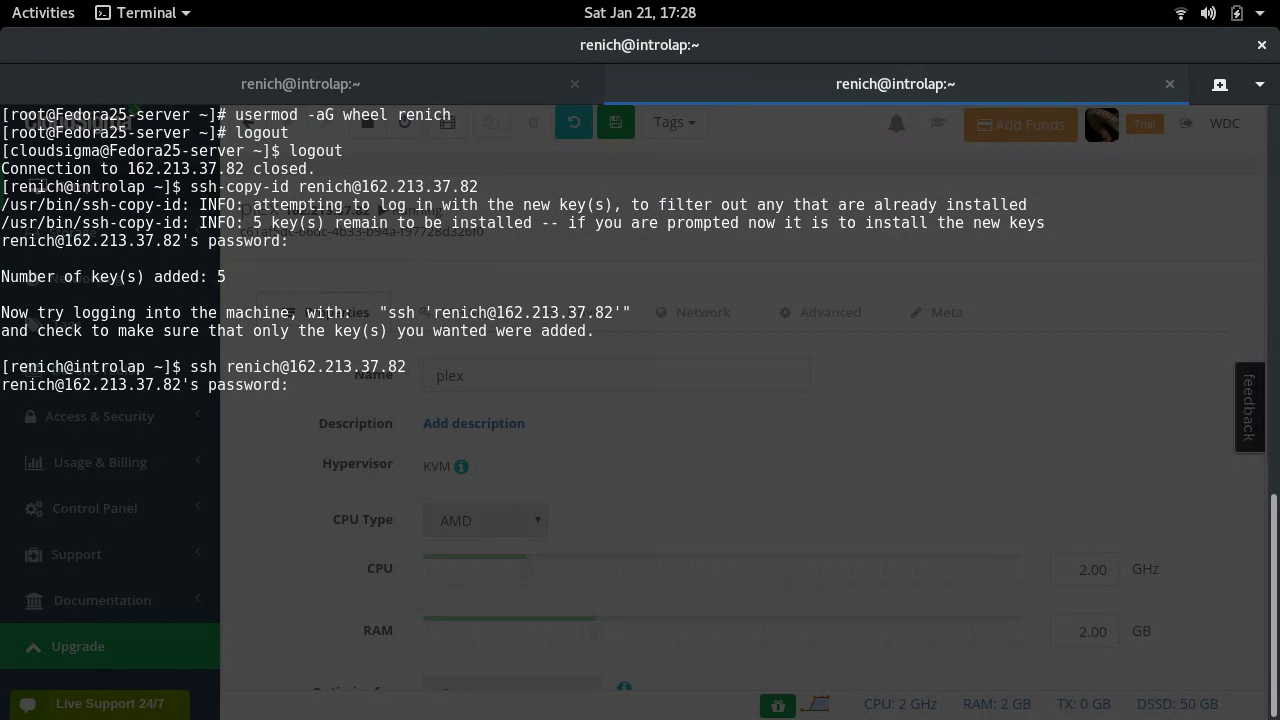
- Log in, become root with su -, and delete the cloudsigma user with userdel -fr
key("Return")
type("su -")
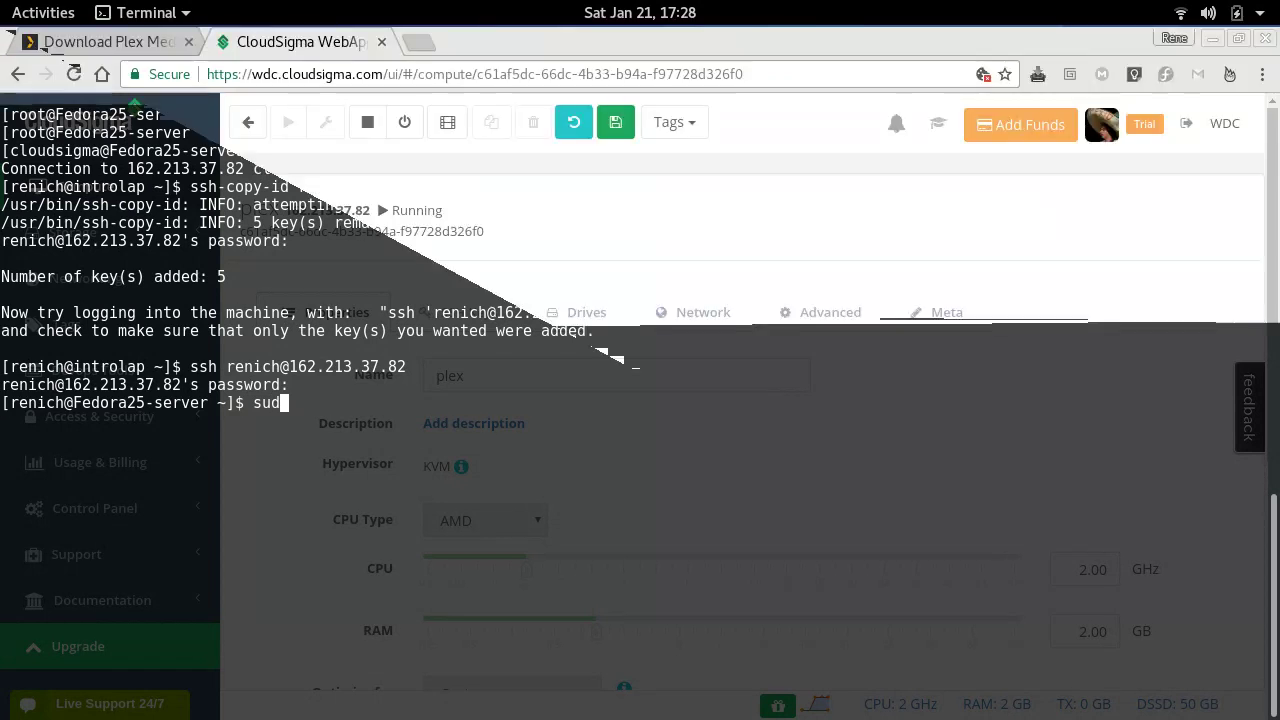
key("Return")
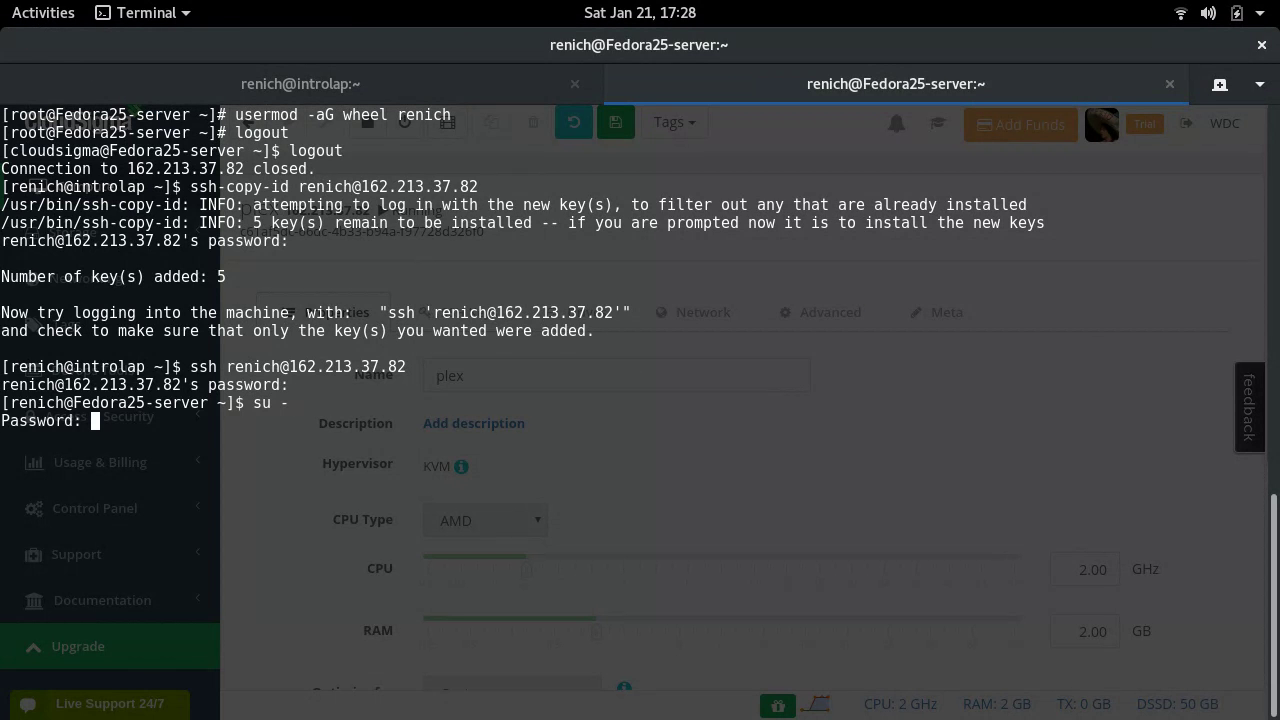
key("Return")
type("user")
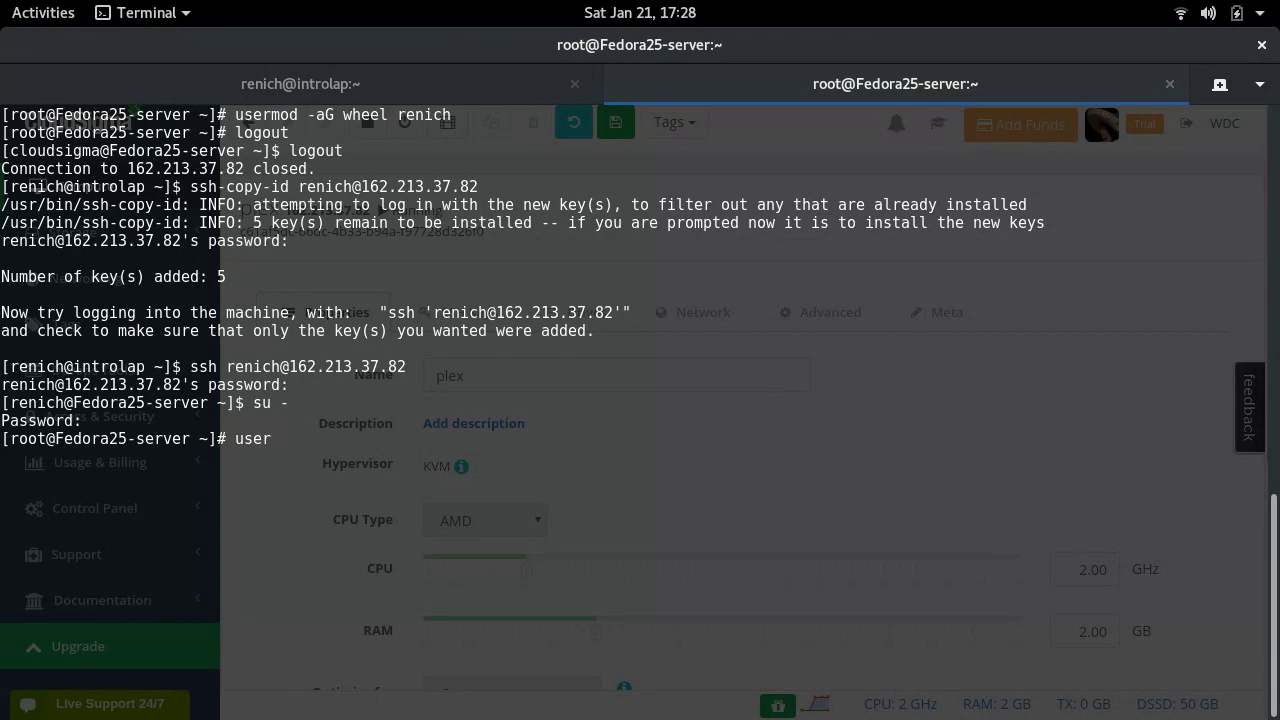
type("del -fr cloudsigma")
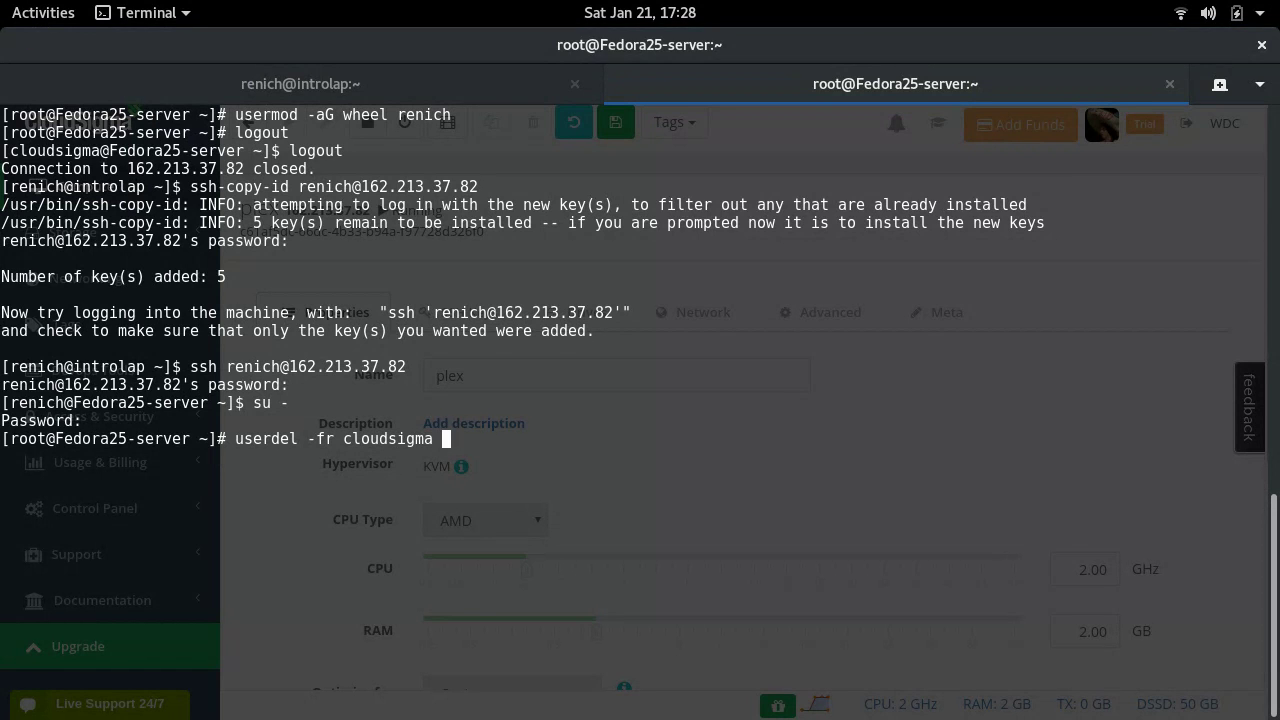
key("Return")
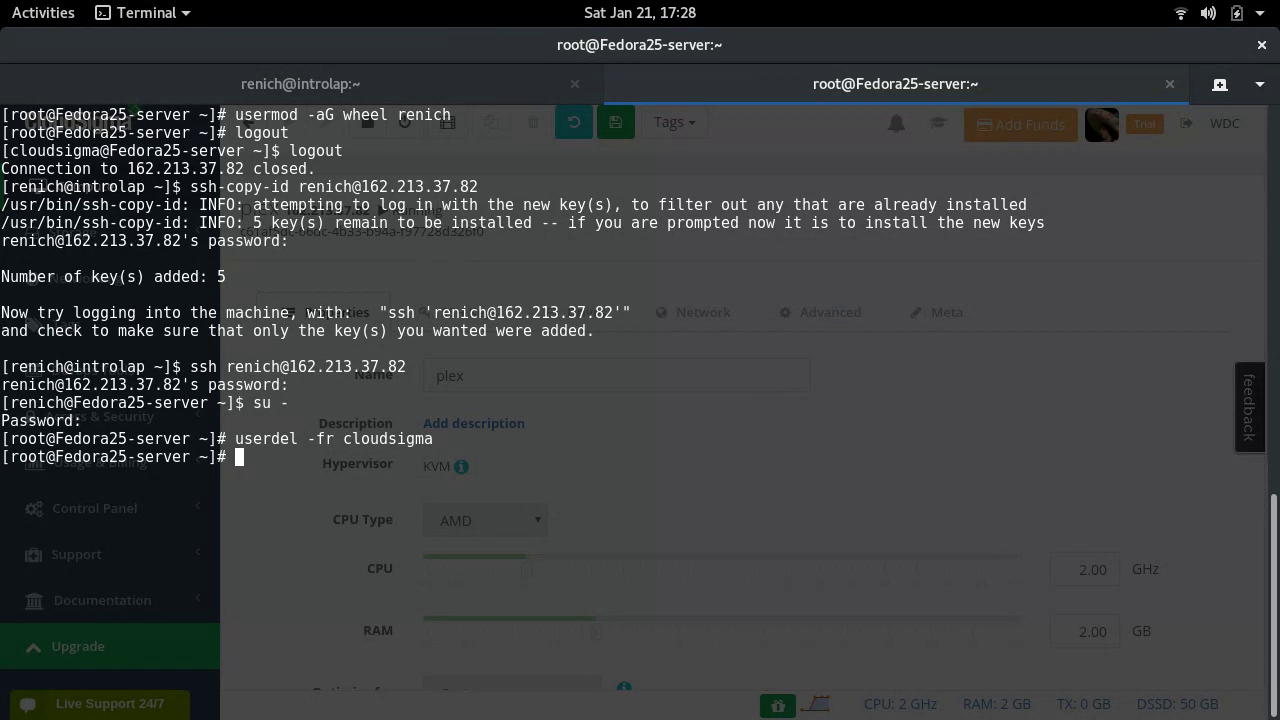
- Remove /etc/sudoers.d/90-cloud-init-users, confirming with y, and clear the screen
type("rm /etc/")
type("sudoers.d/")
key("Tab")
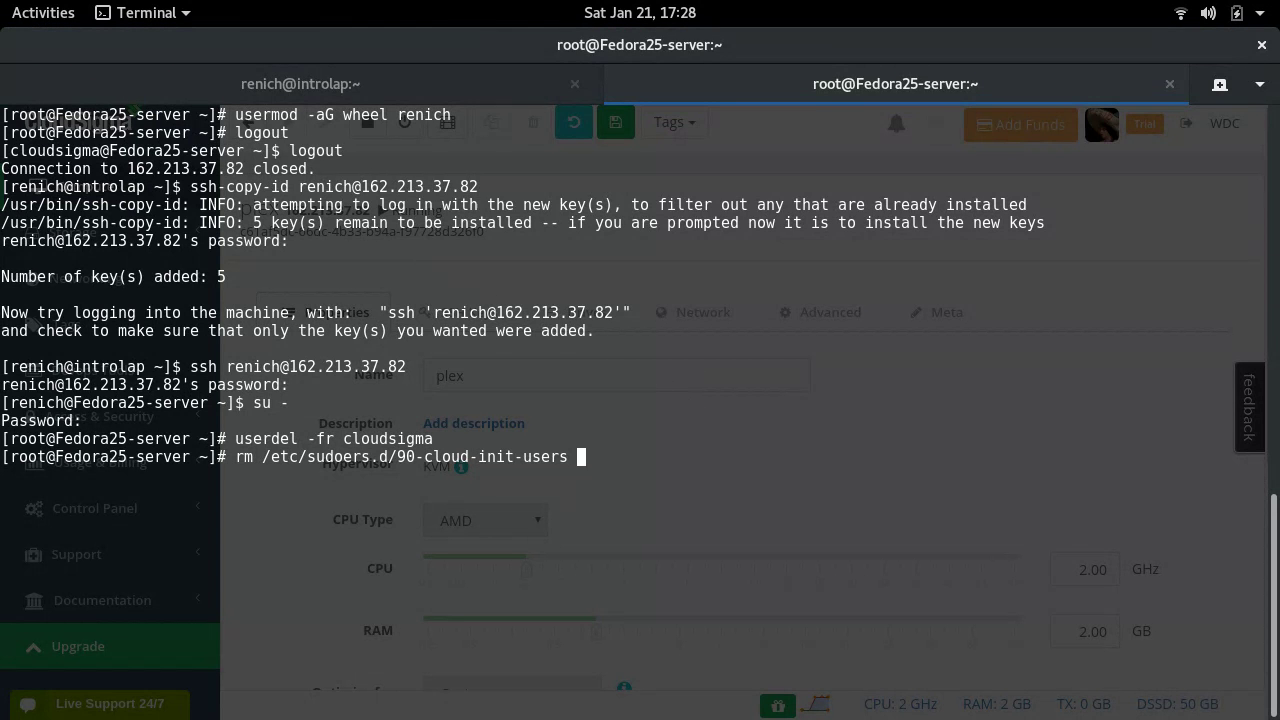
key("Return")
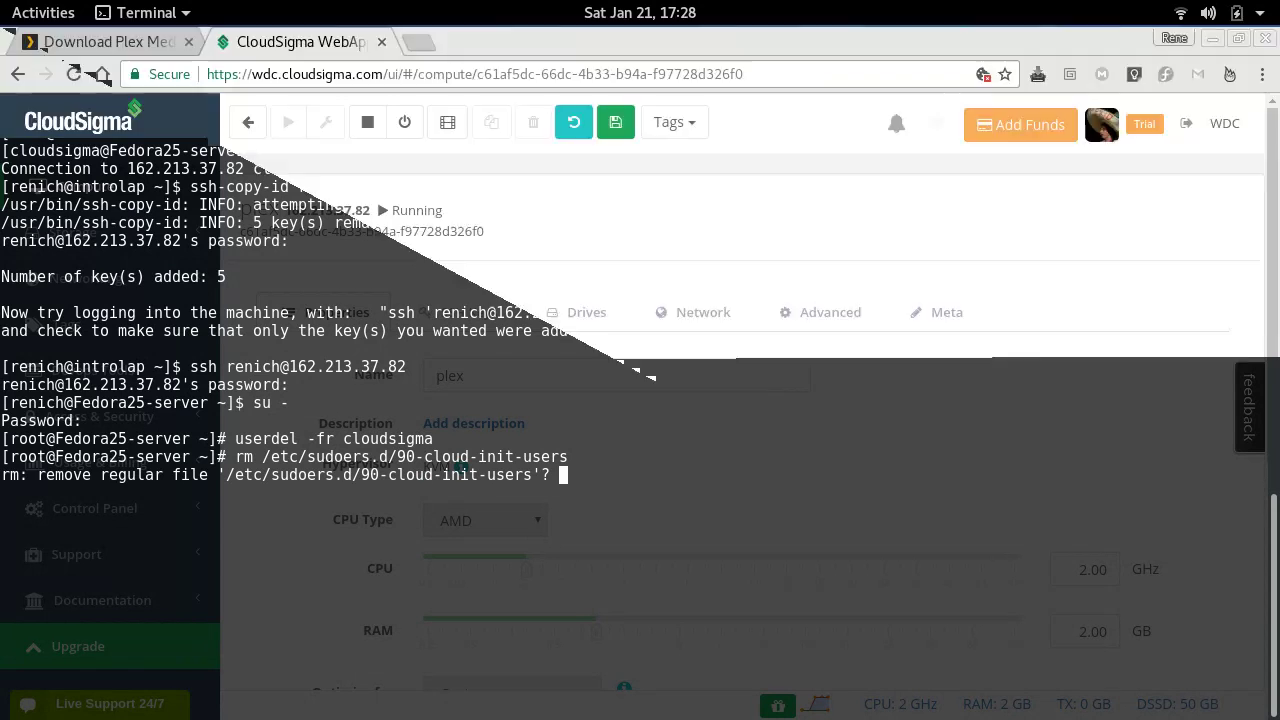
type("y")
key("Return")
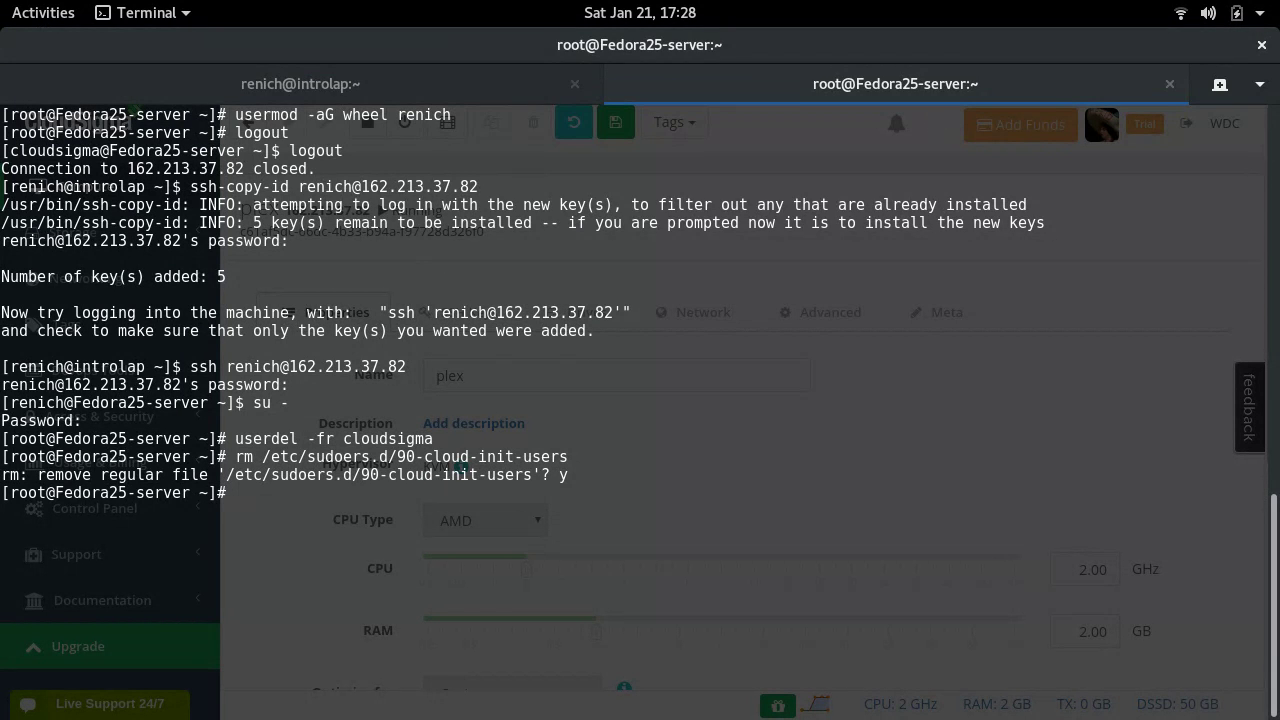
key("ctrl+l")
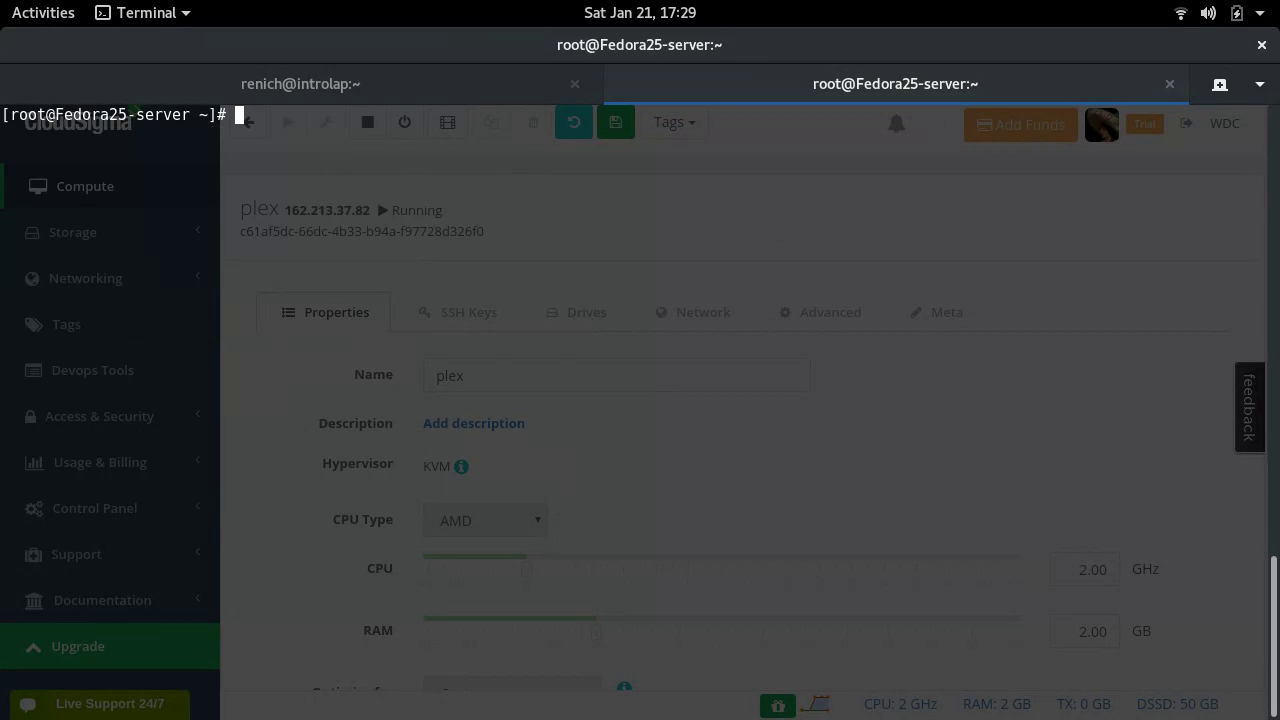
- Run dnf -y upgrade as root to upgrade all server packages
type("dnf -y upgrade")
key("Return")
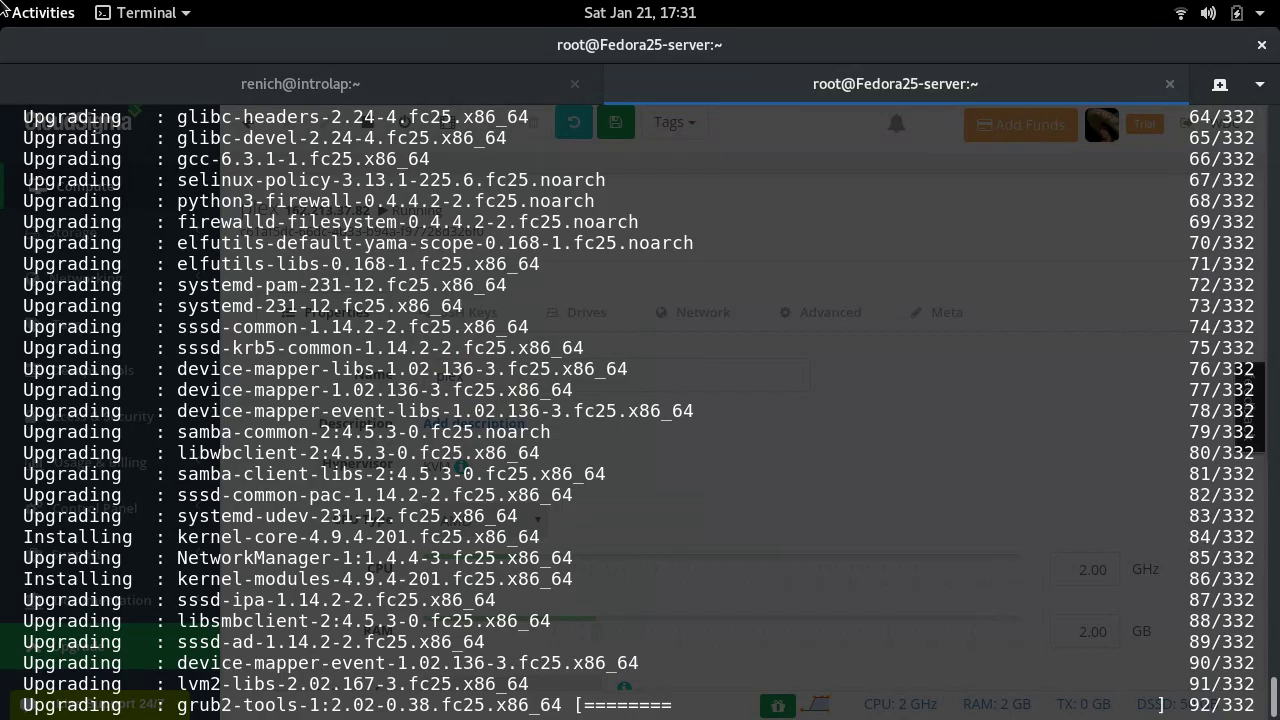
- Copy the Fedora 64-bit Plex Media Server download link from the Plex downloads page
mouse_move(3, 3)
left_click(778, 336)
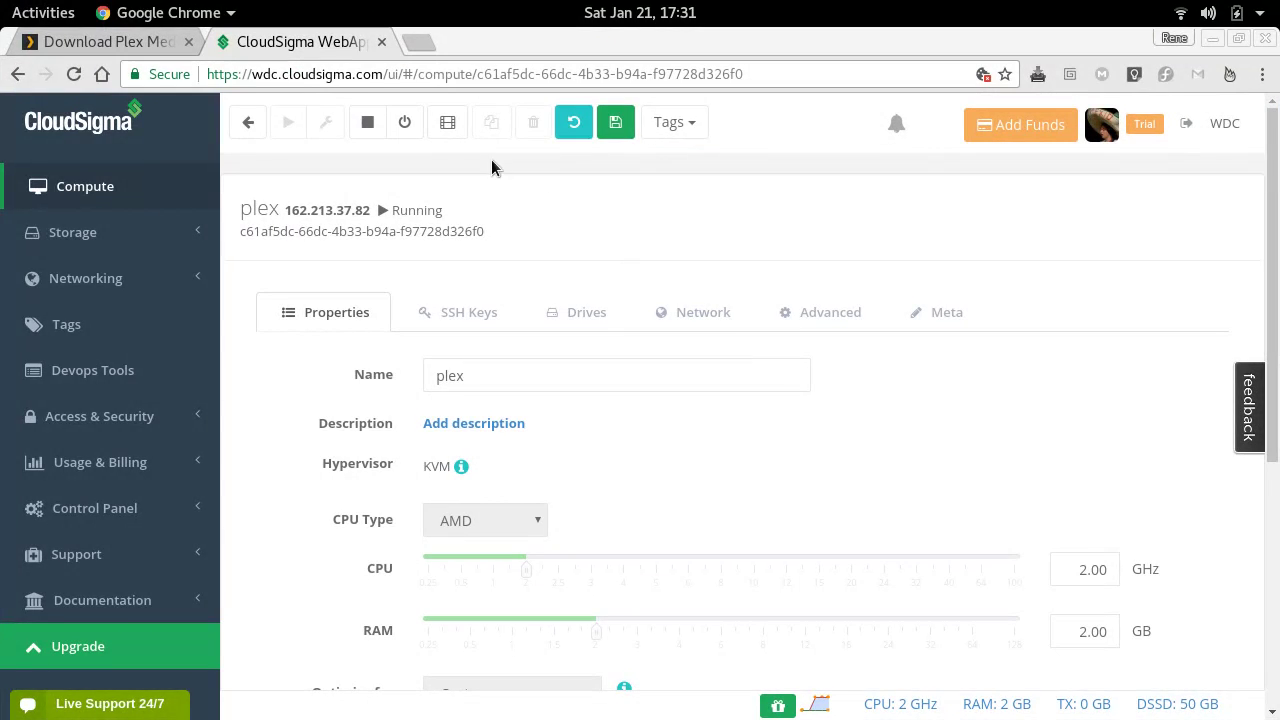
left_click(127, 42)
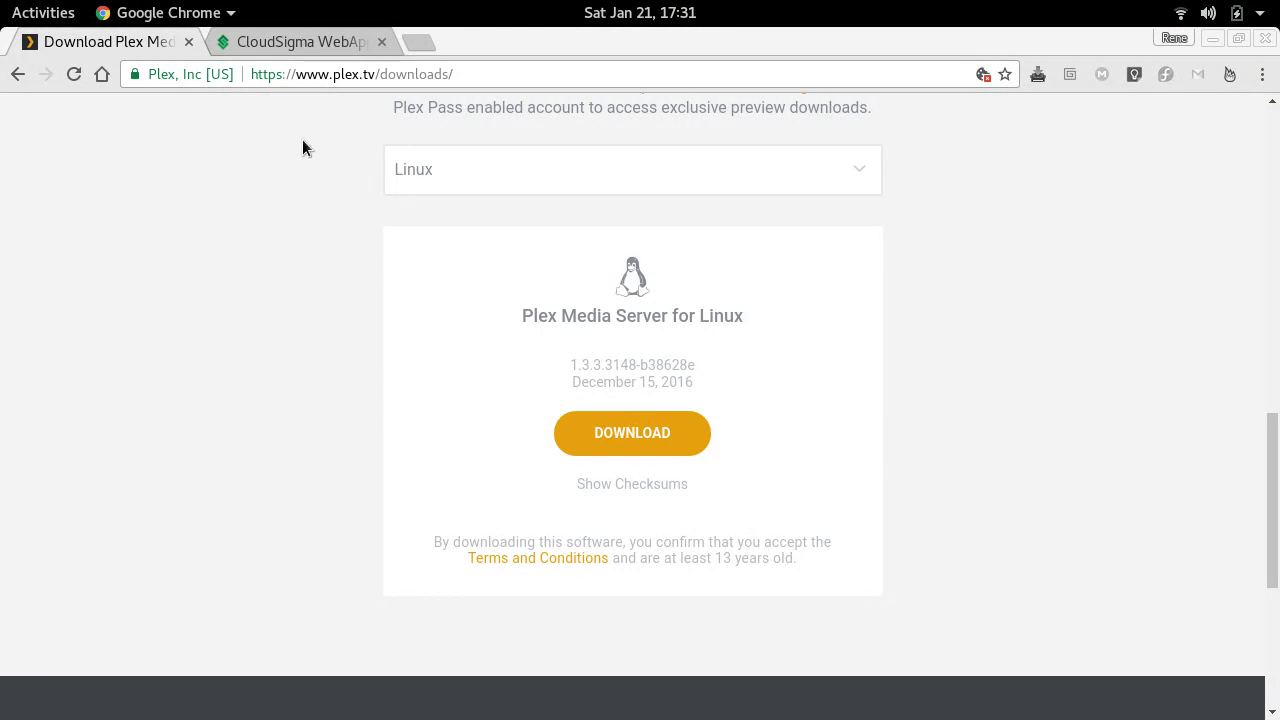
left_click(621, 431)
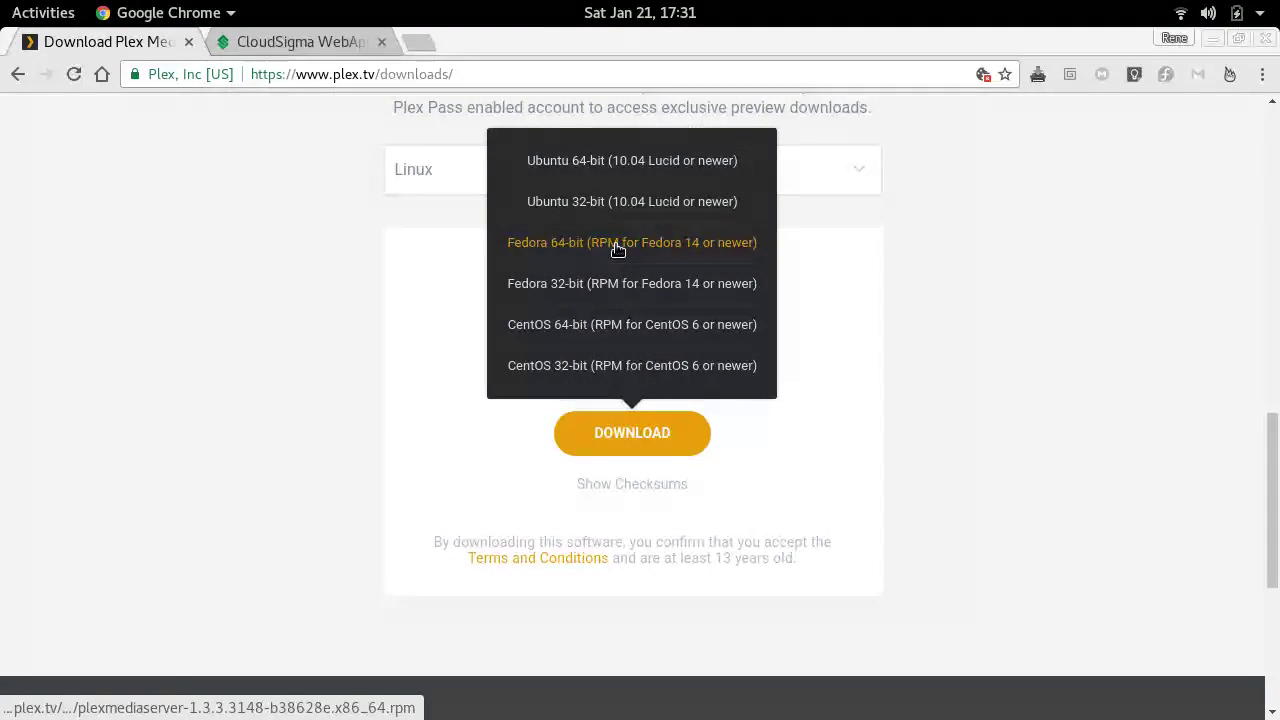
right_click(578, 246)
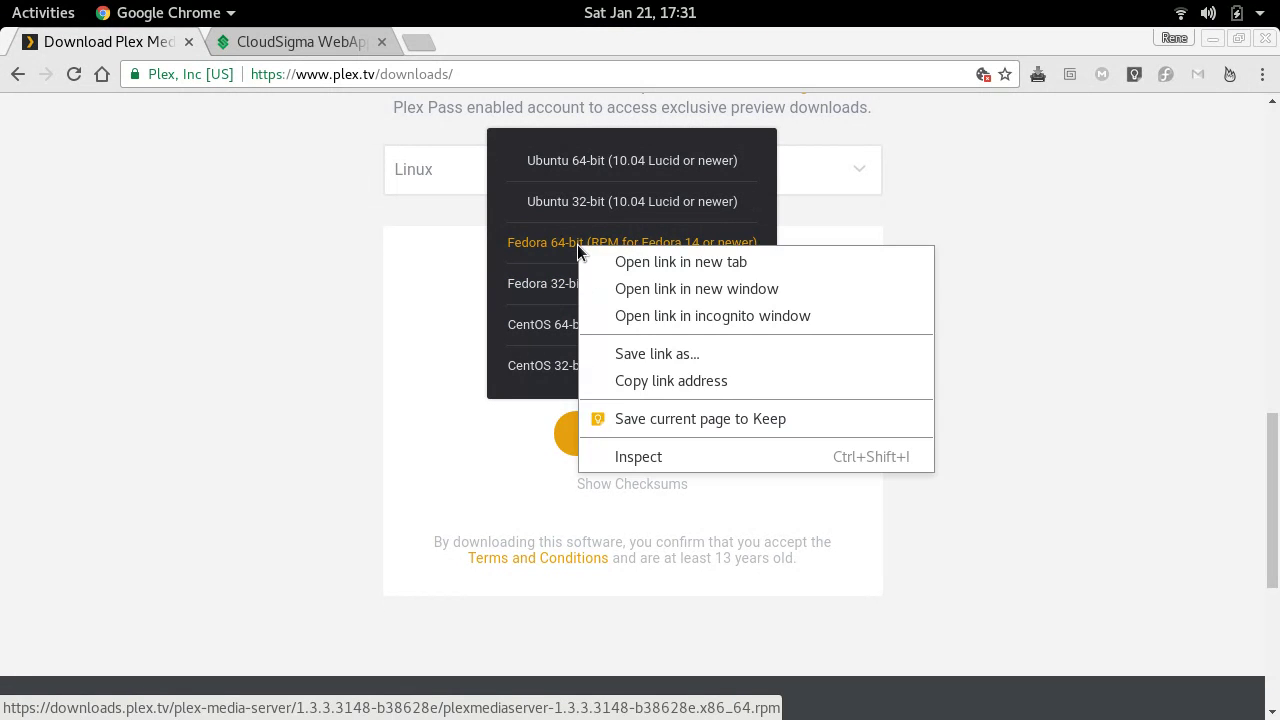
left_click(656, 381)
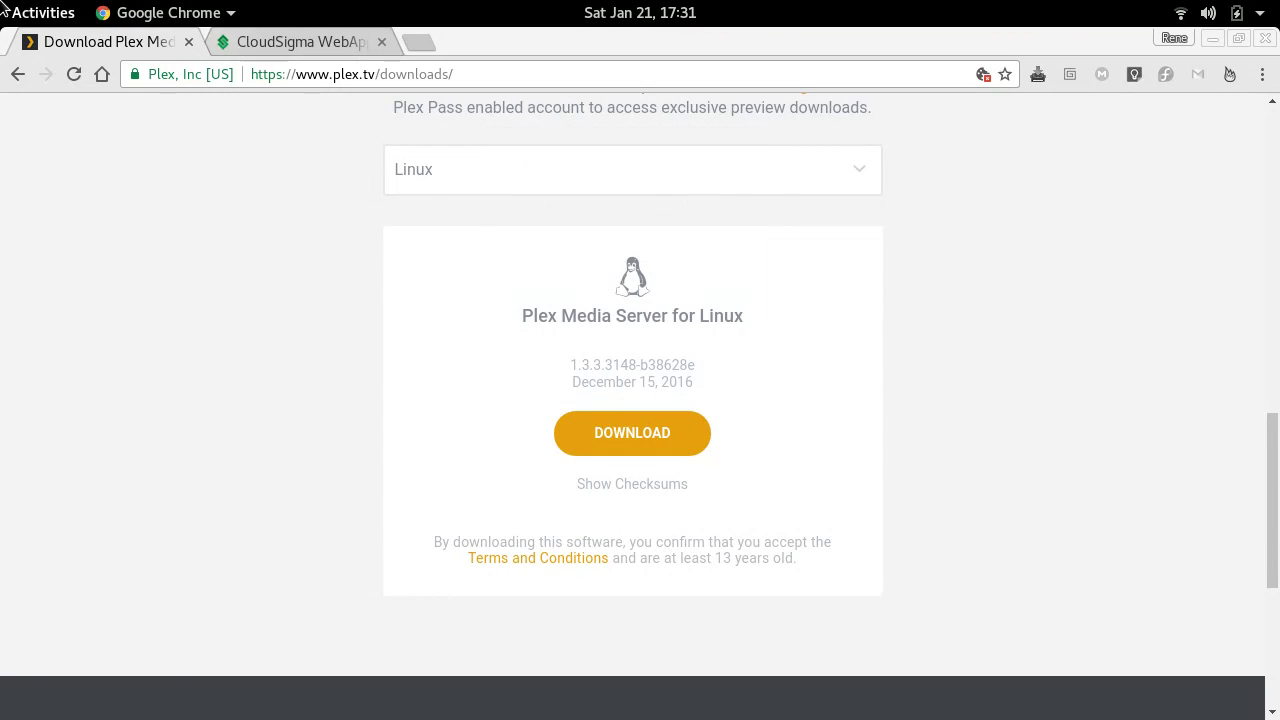
mouse_move(2, 2)
left_click(566, 394)
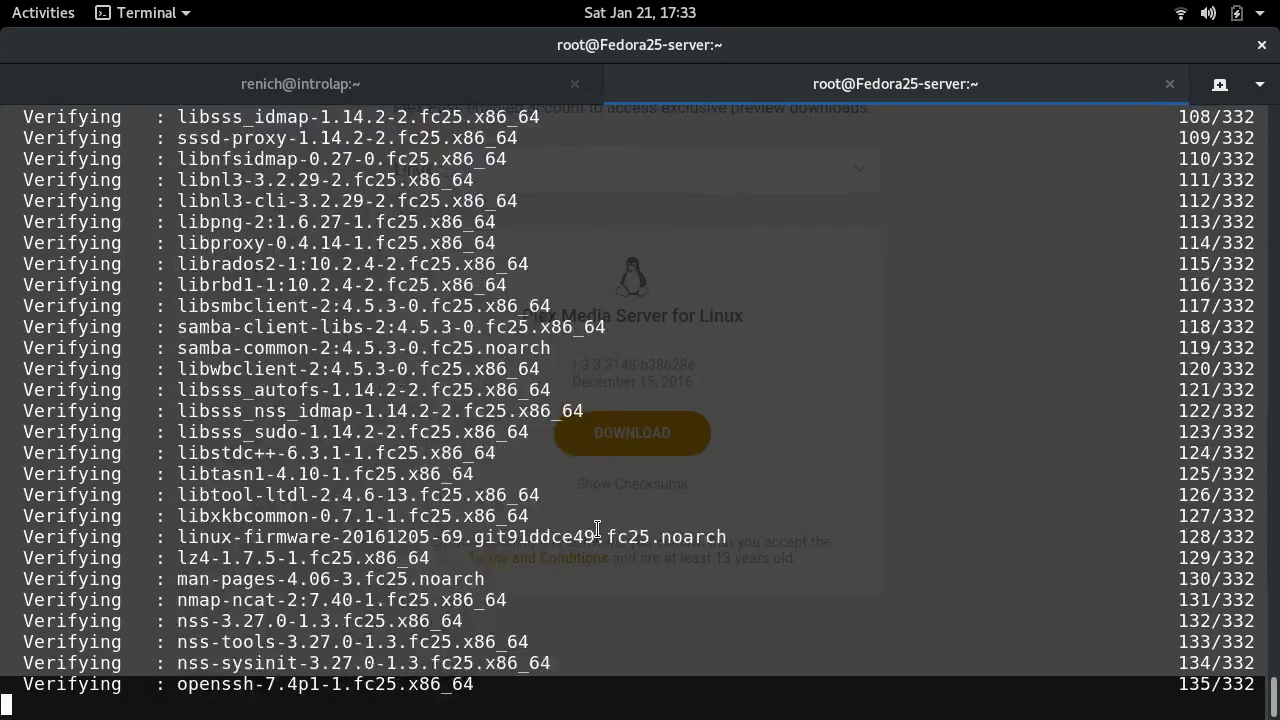
- Install rpmconf with dnf and run rpmconf -a, reaching the /etc/subgid update prompt
type("=")
key("Return")
key("Return")
type("dnf -y install rpmconf")
key("Return")
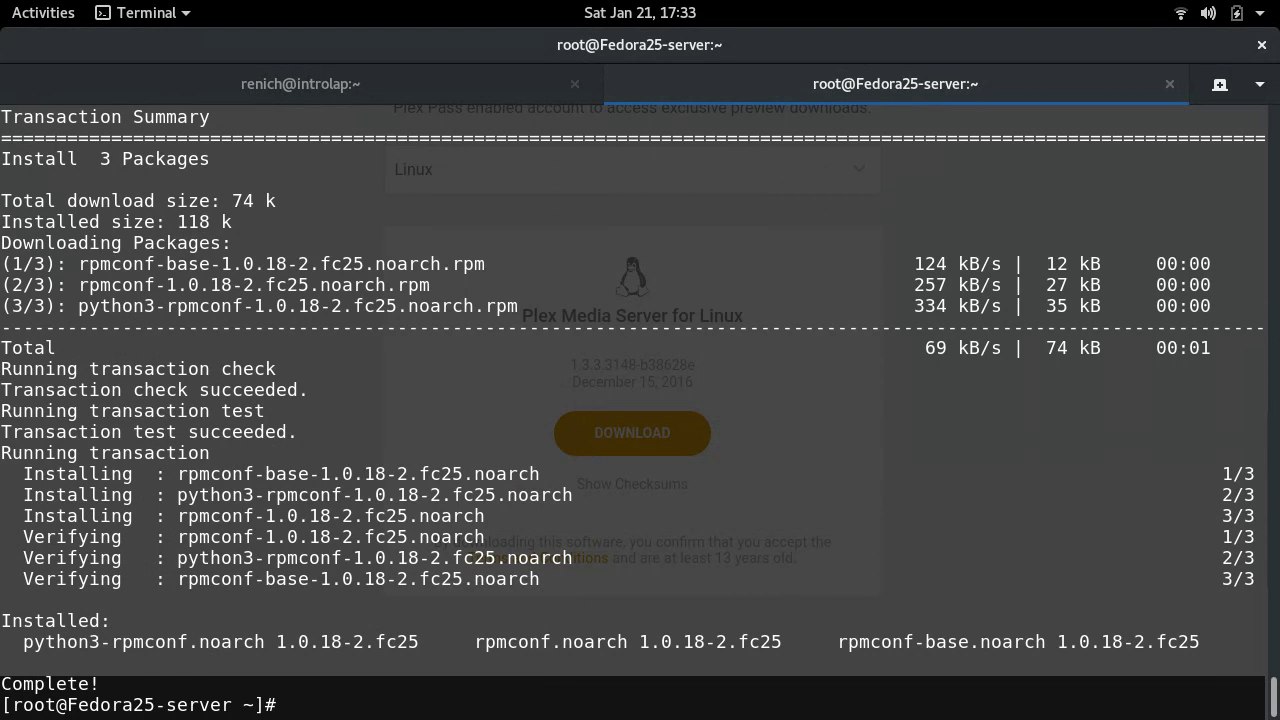
type("rpmconf -a")
key("Return")
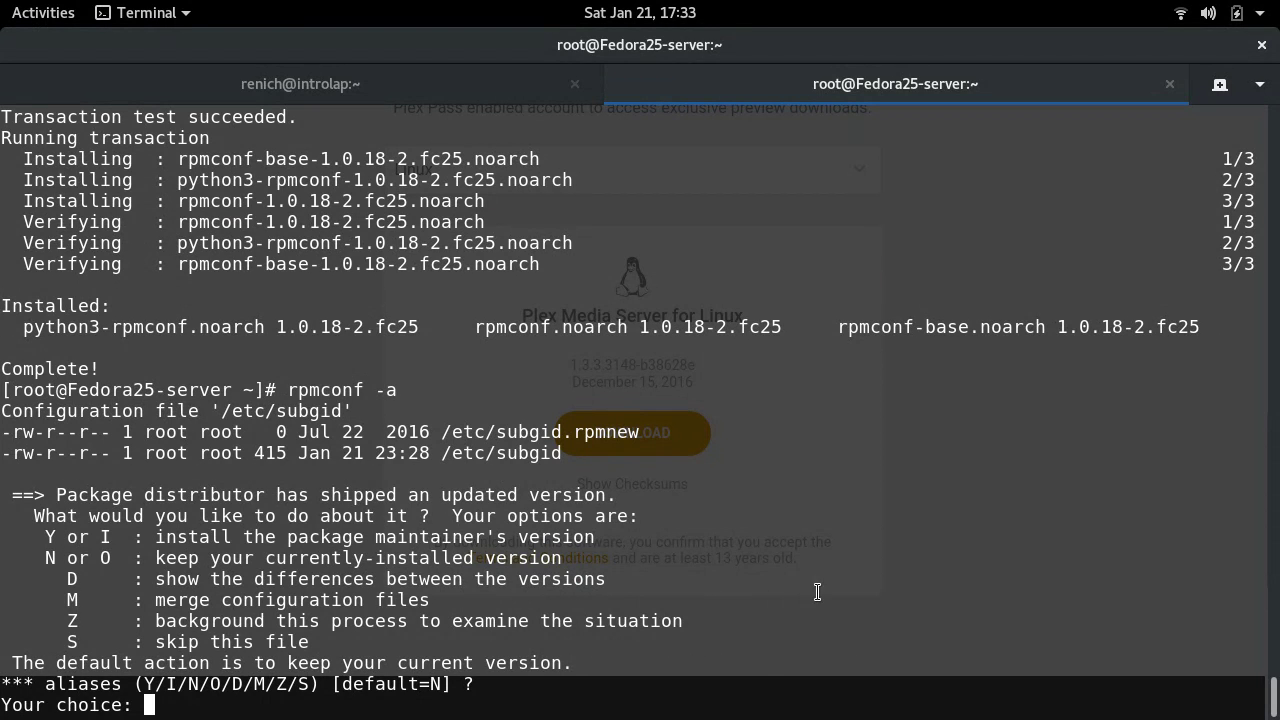
- Accept the packaged /etc/subgid and /etc/subuid, then show the sshd_config diff
double_click(505, 432)
left_click(505, 432)
type("y")
key("Return")
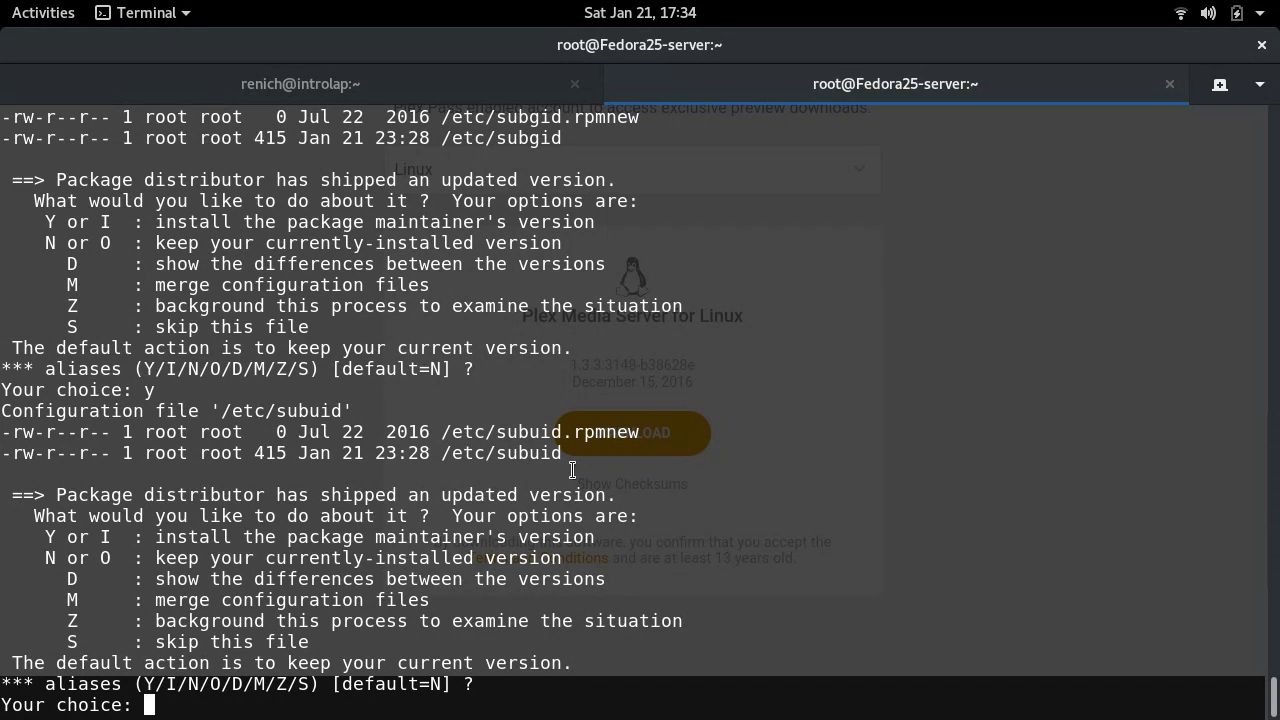
type("y")
key("Return")
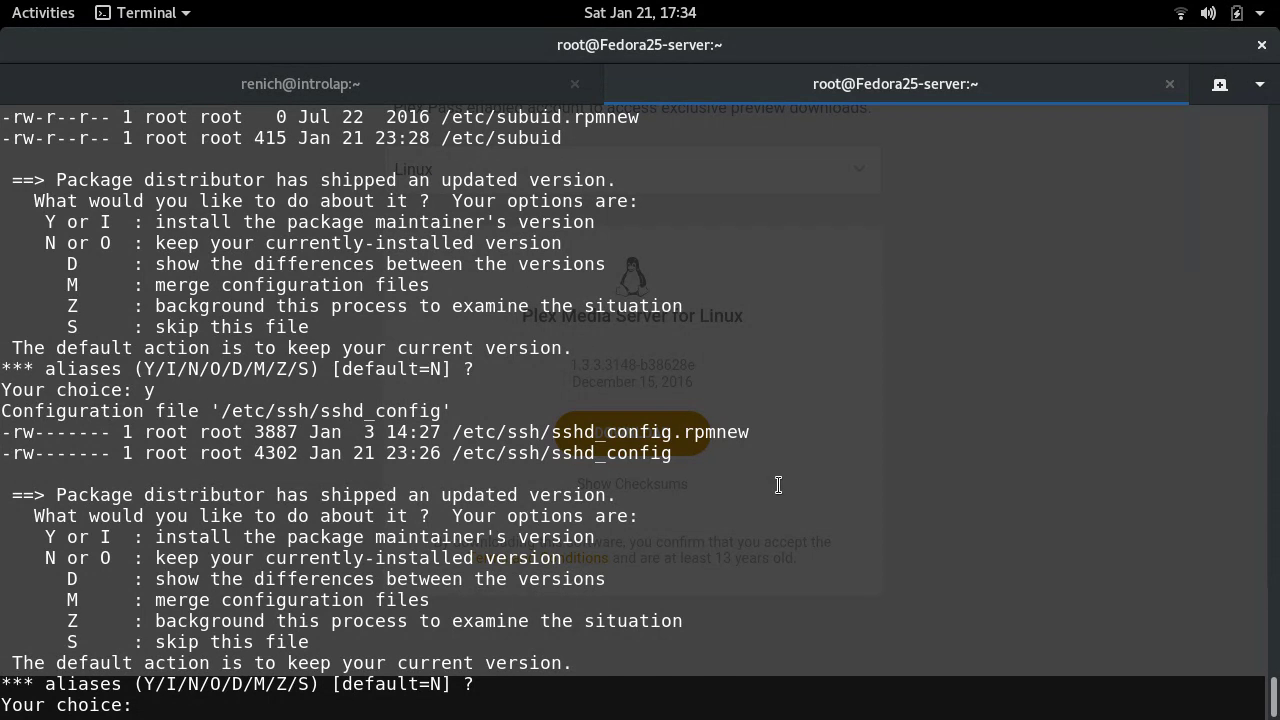
type("d")
key("Return")
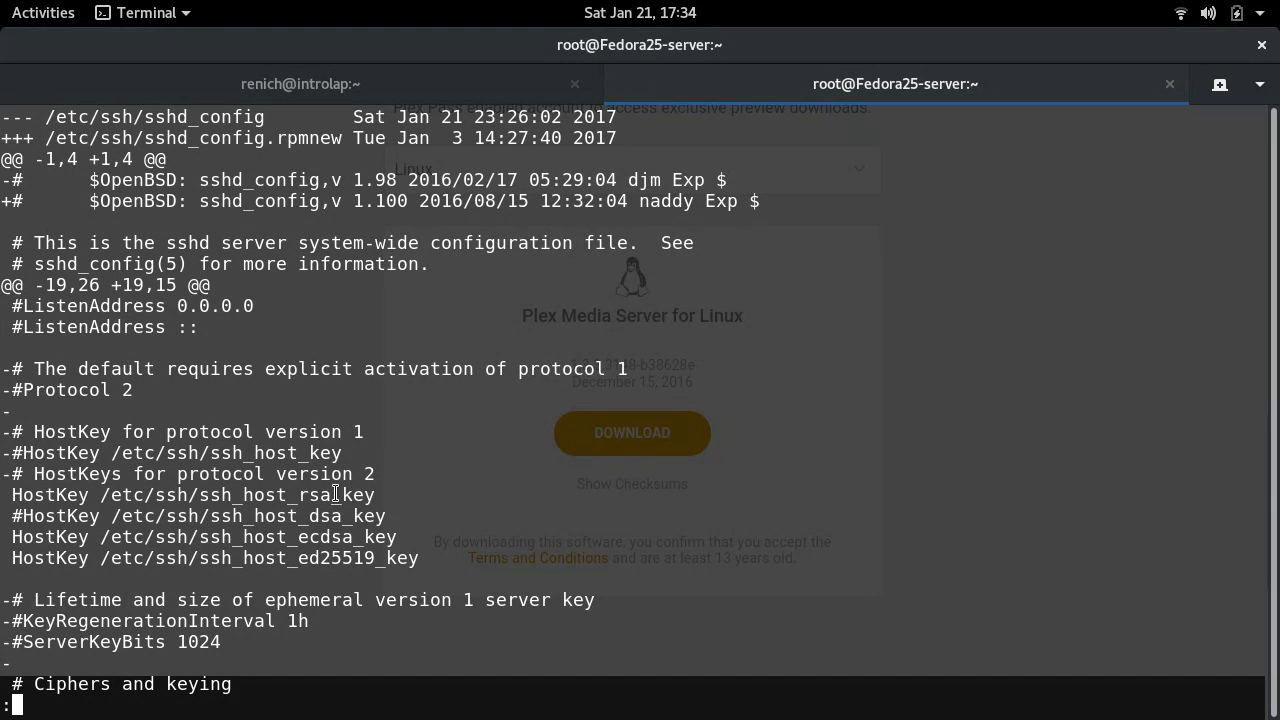
- Read through the sshd_config diff in a smaller, unmaximized terminal window
key("space")
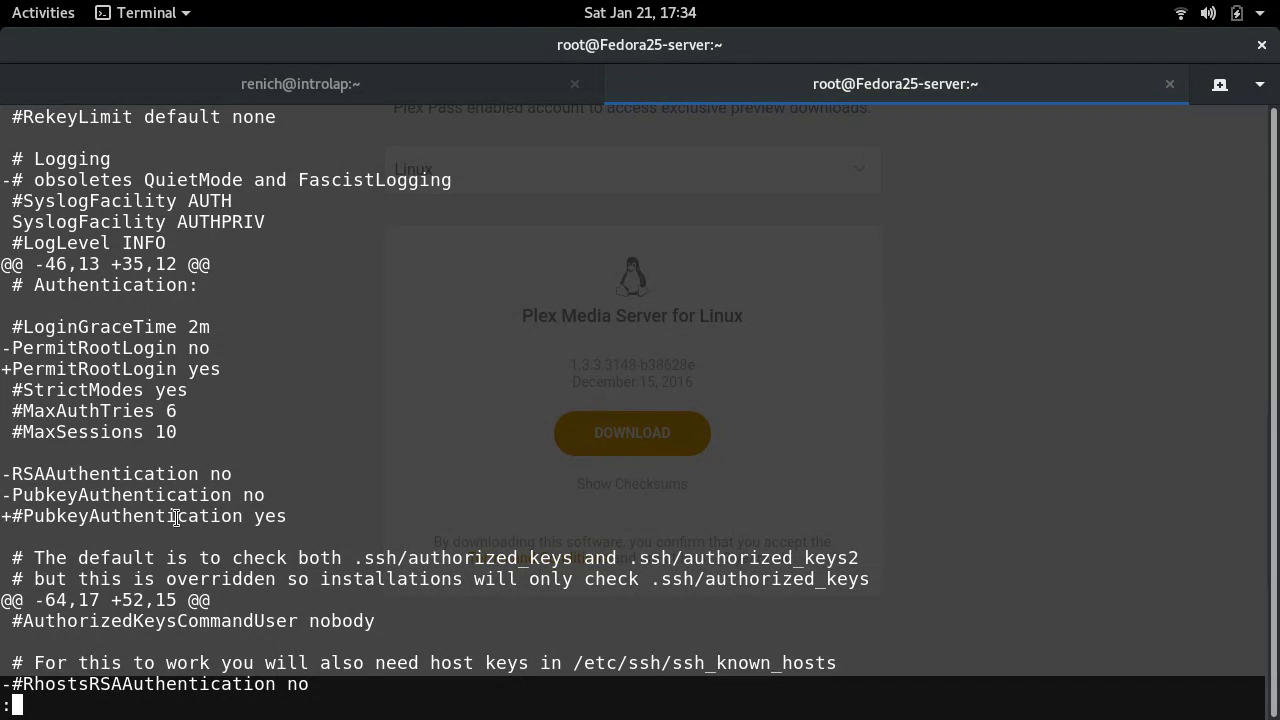
left_click_drag(115, 40, 149, 56)
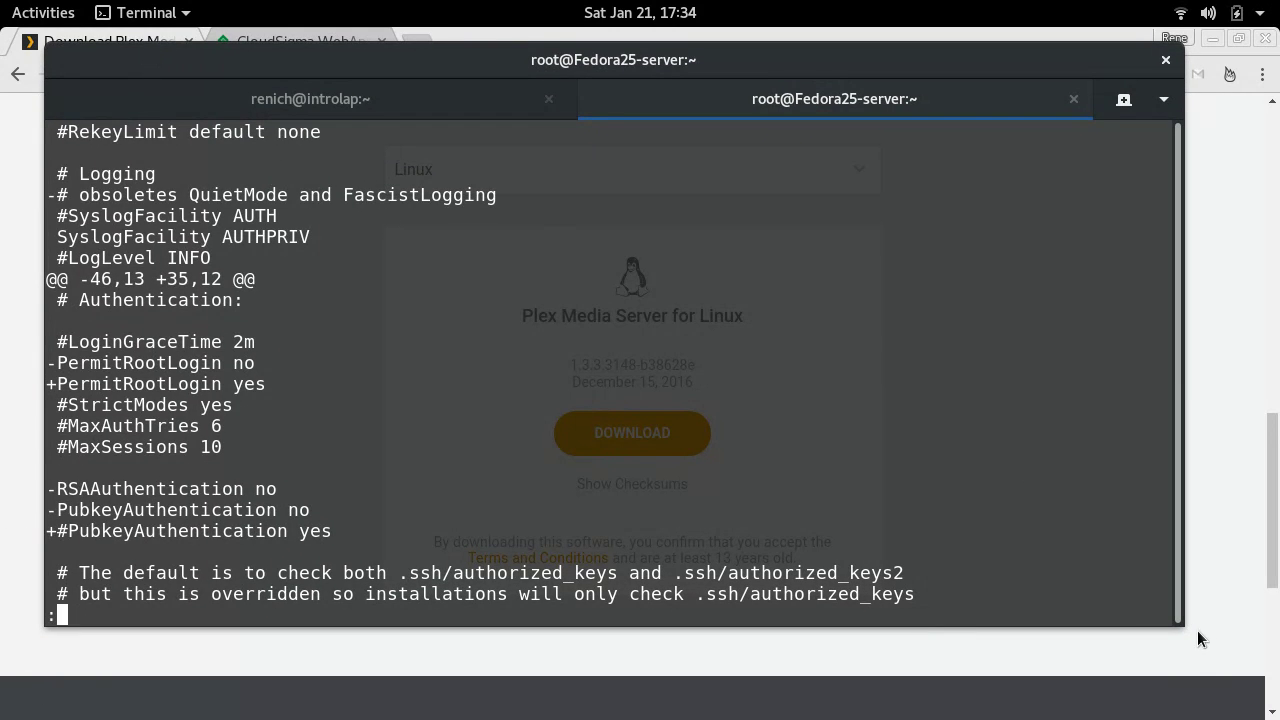
left_click_drag(1181, 626, 1238, 669)
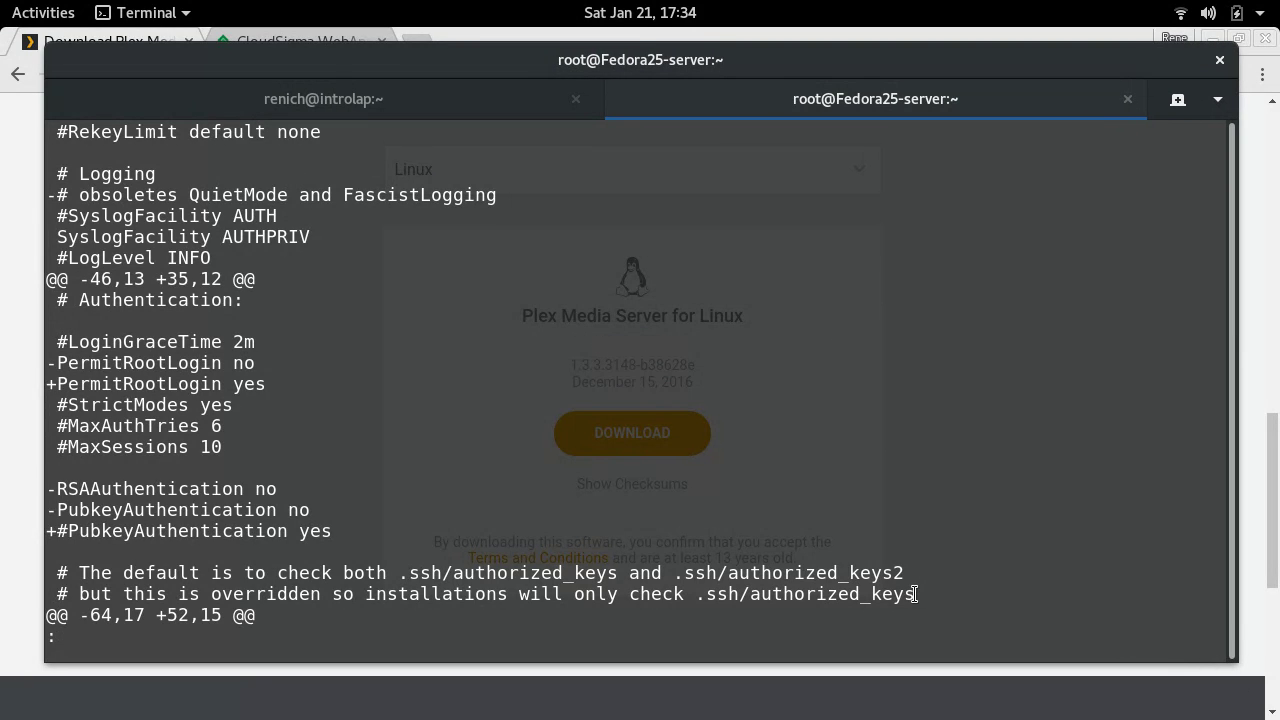
key("Down")
key("Down")
key("Down")
key("Down")
key("Down")
key("Down")
key("Down")
key("Down")
key("Down")
key("Down")
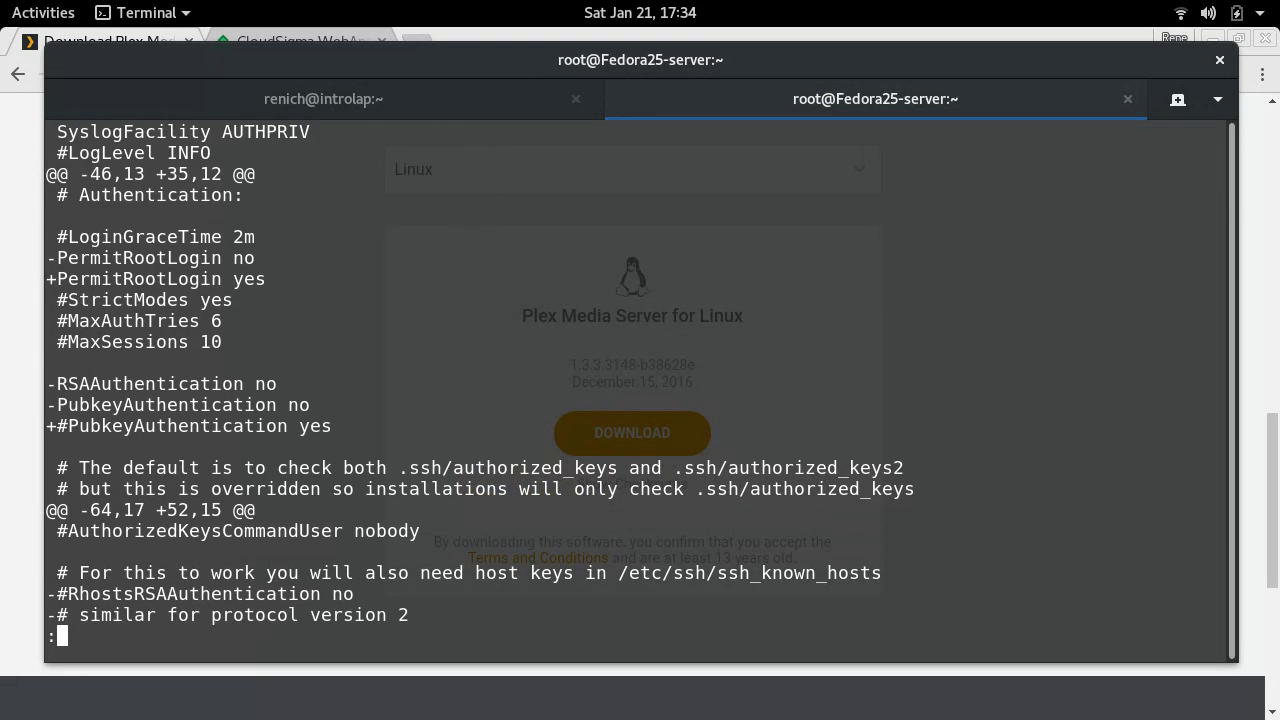
key("Down")
key("Down")
key("Down")
key("Down")
key("Down")
key("Down")
key("Down")
key("Down")
key("Down")
key("Down")
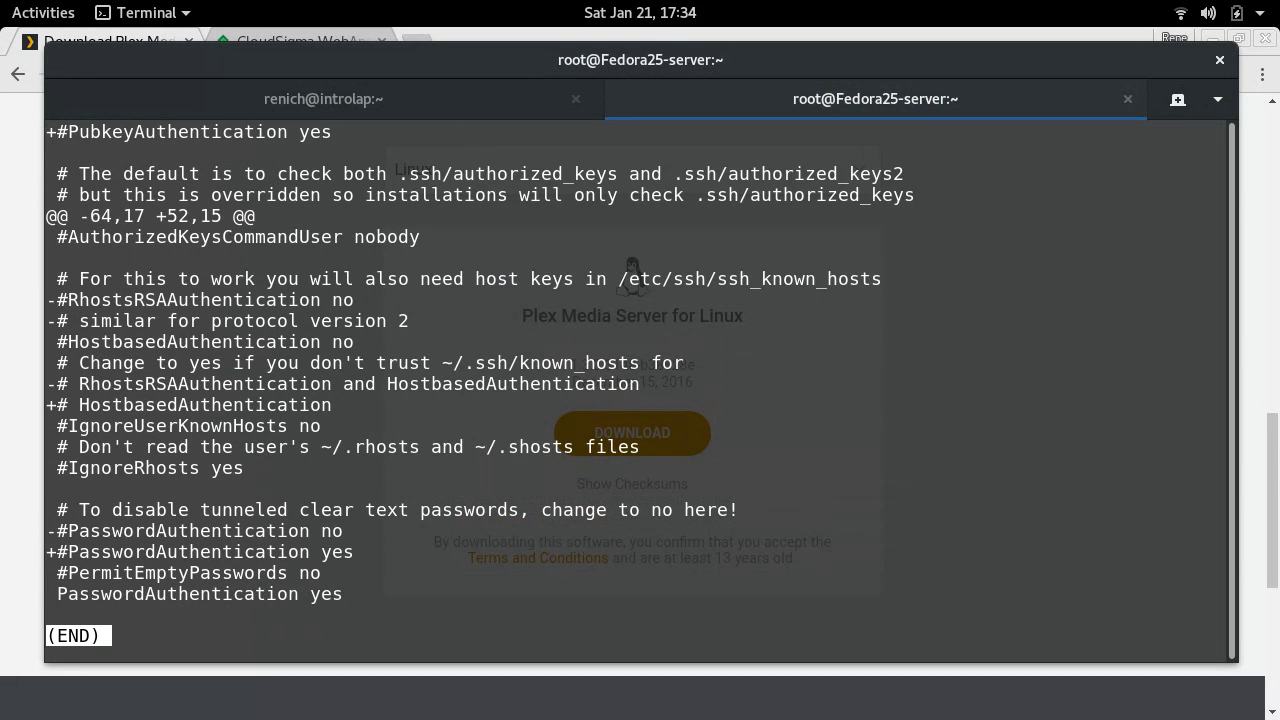
key("Up")
key("Up")
key("Up")
key("Down")
key("Down")
key("Down")
key("q")
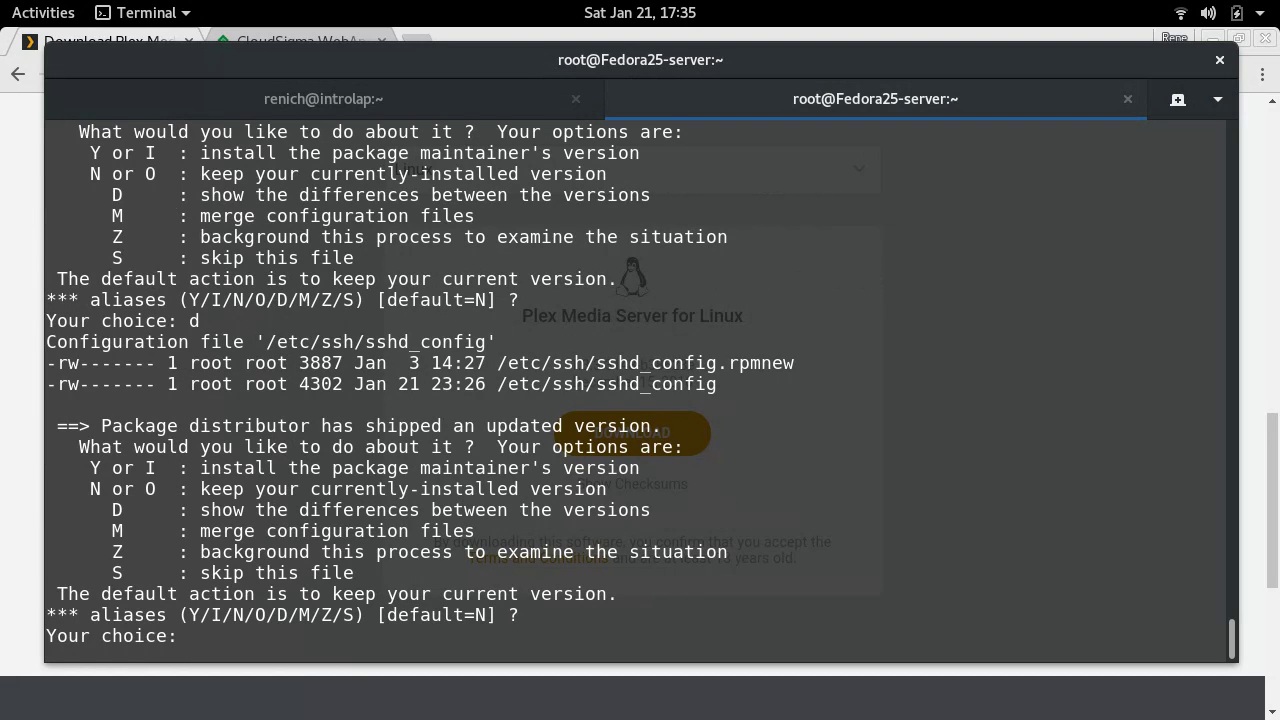
- Accept the maintainer's sshd_config and cloud.cfg so rpmconf finishes, then clear the screen
type("y")
key("Return")
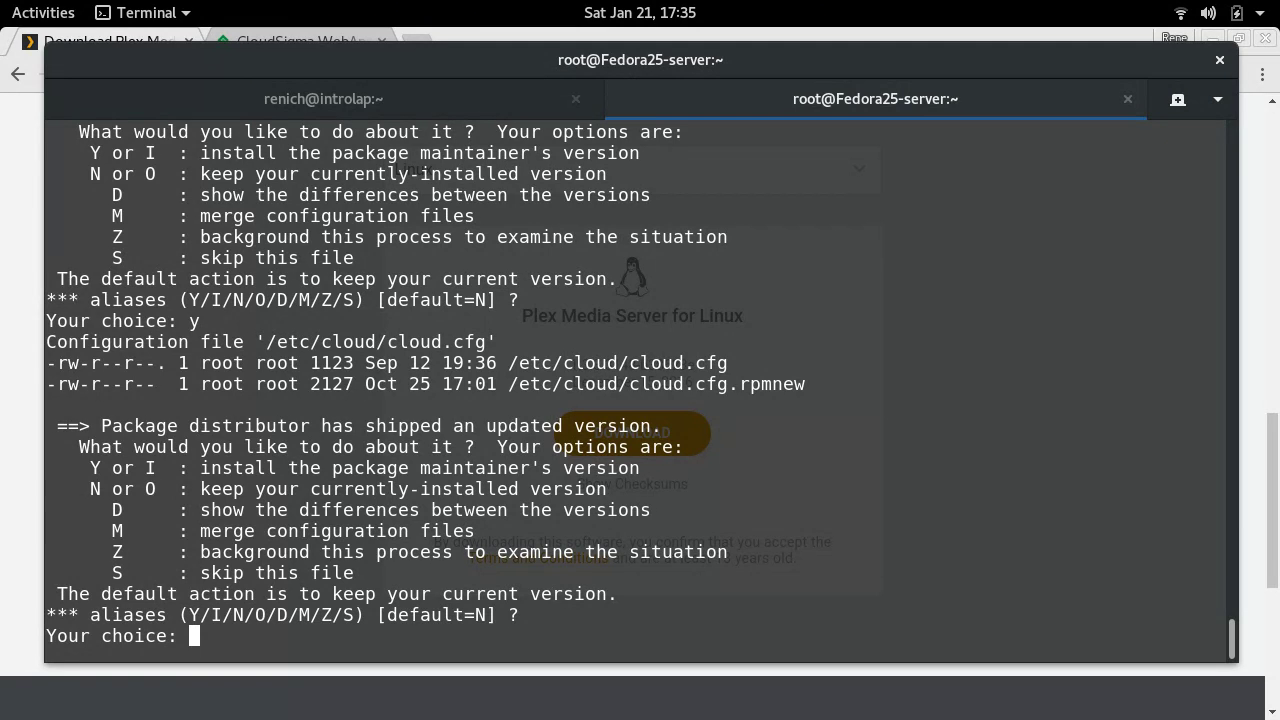
type("y")
key("Return")
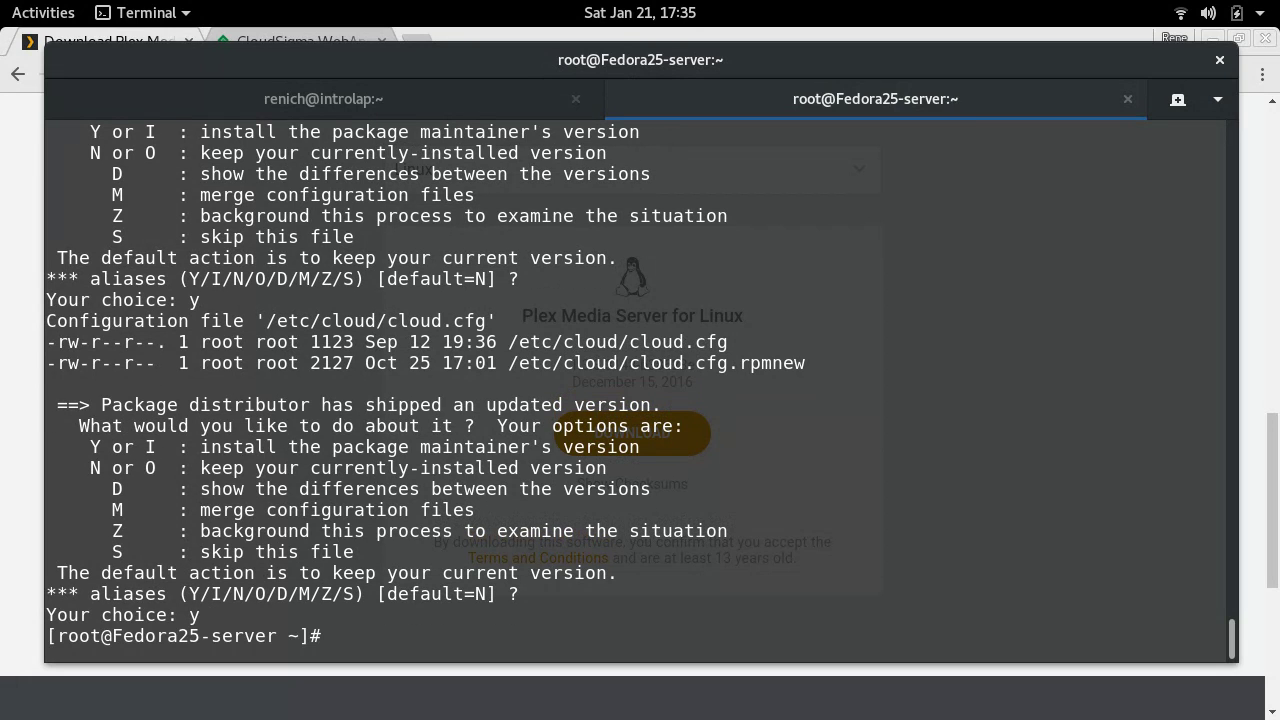
key("ctrl+l")
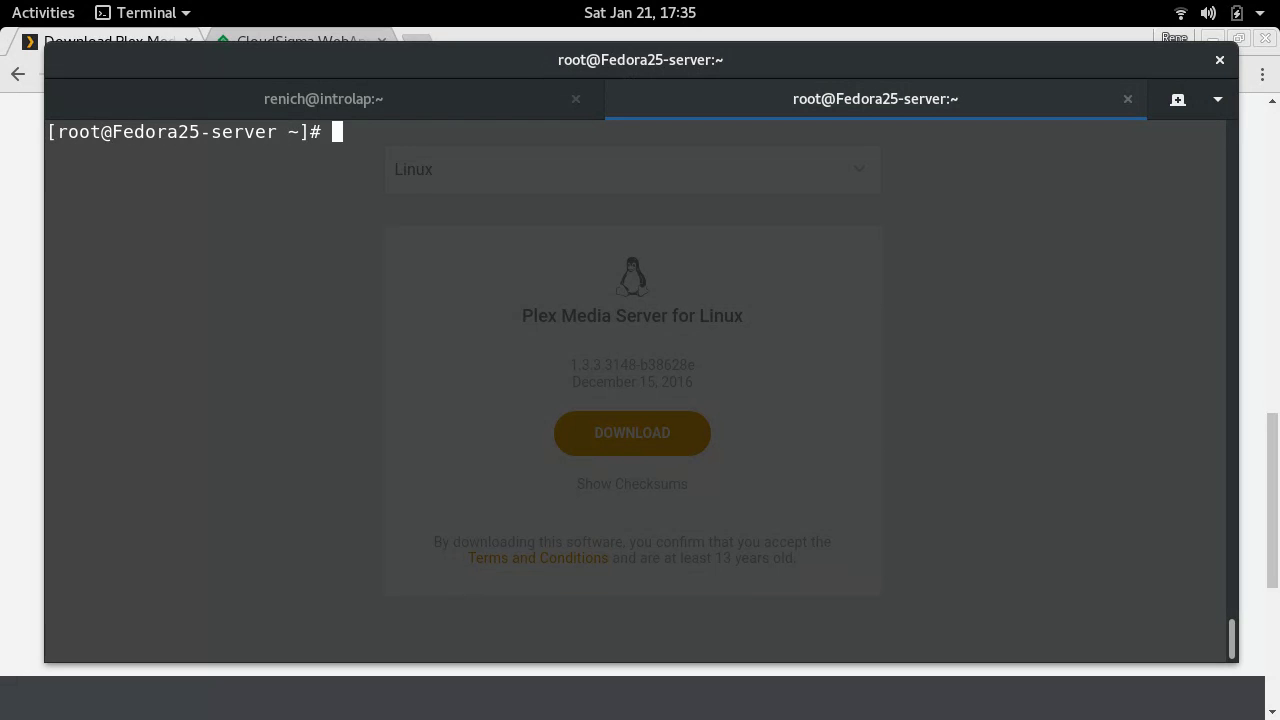
- Reboot the server and reconnect with the previous ssh command as the regular user
type("reboot")
key("Return")
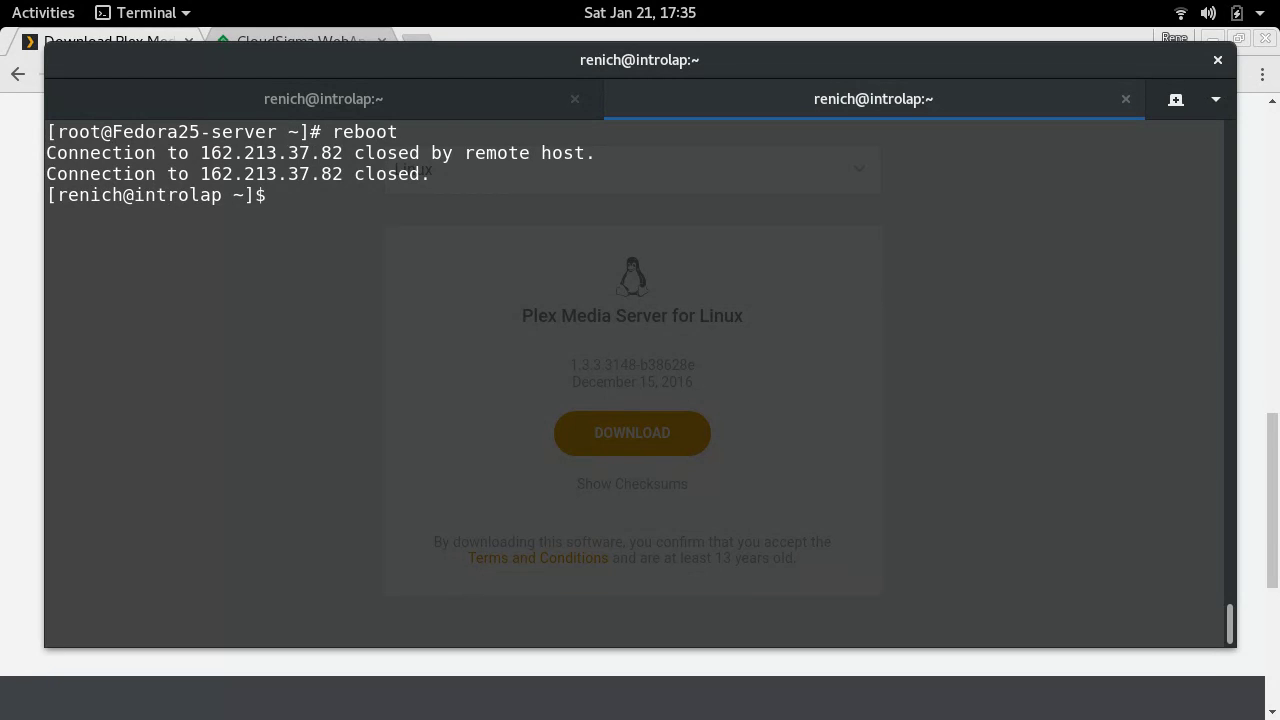
key("Up")
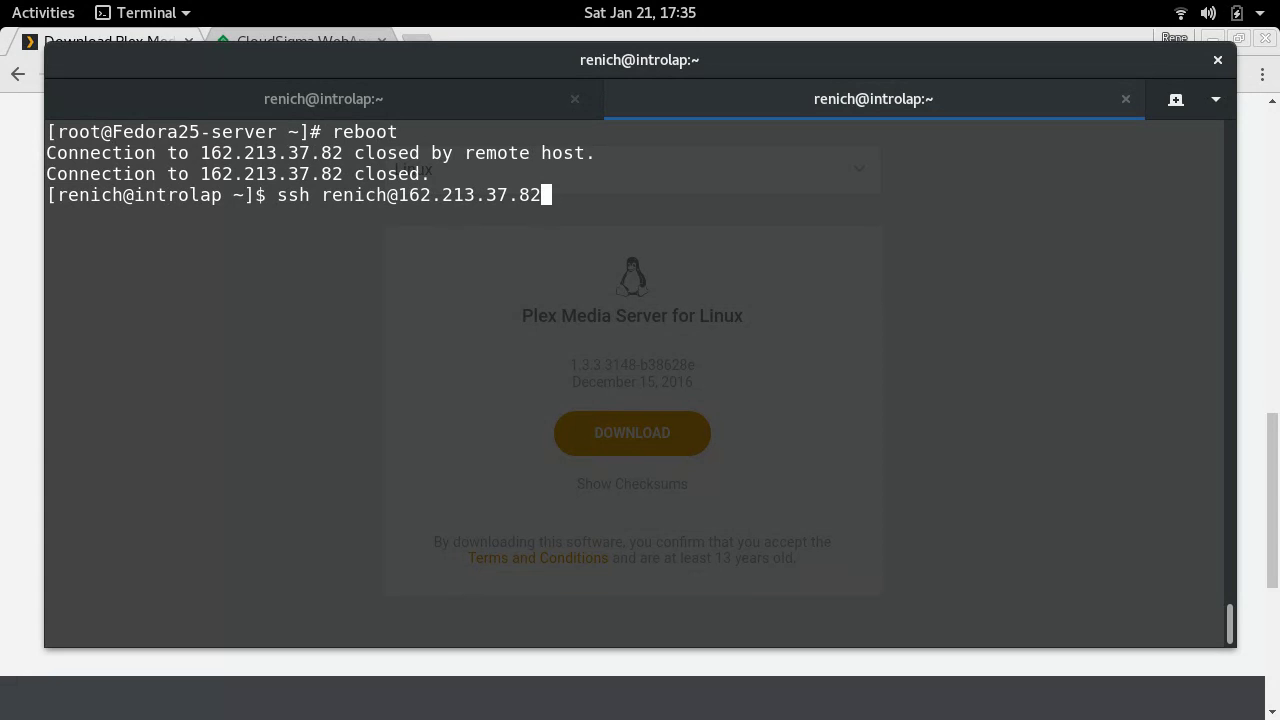
key("Return")
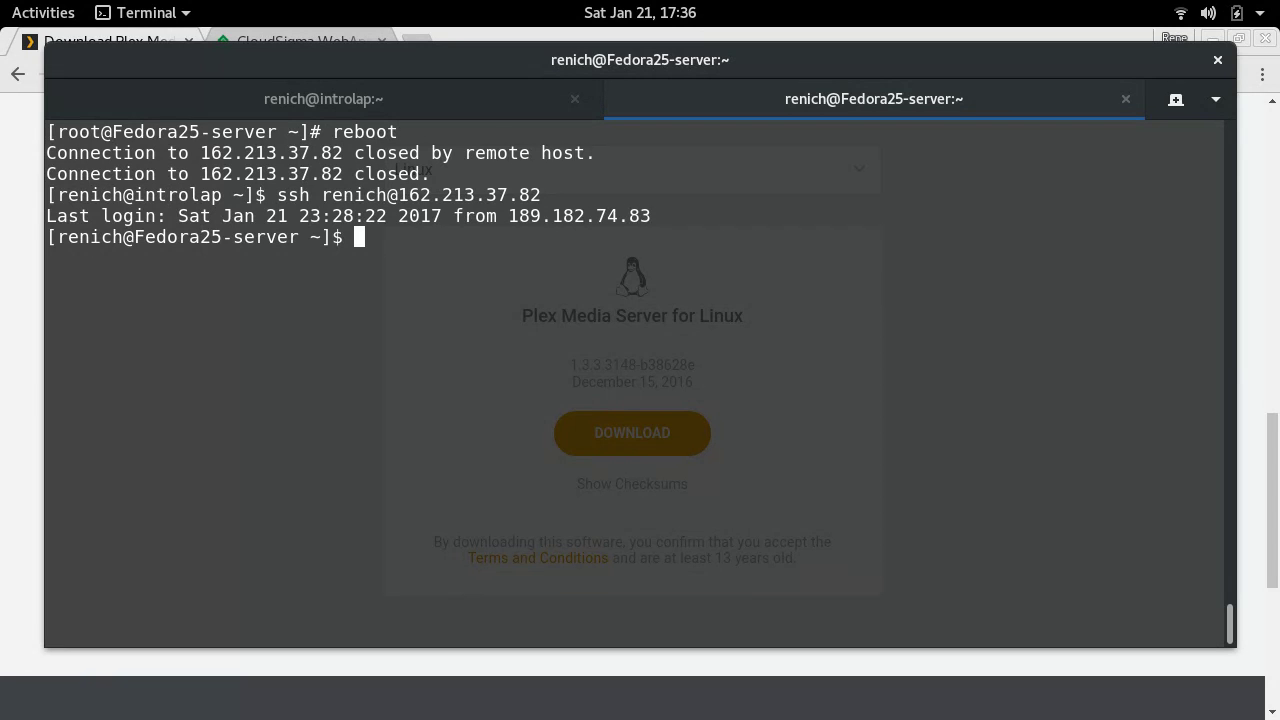
- Log out of the SSH session and reconnect to the server
key("ctrl+l")
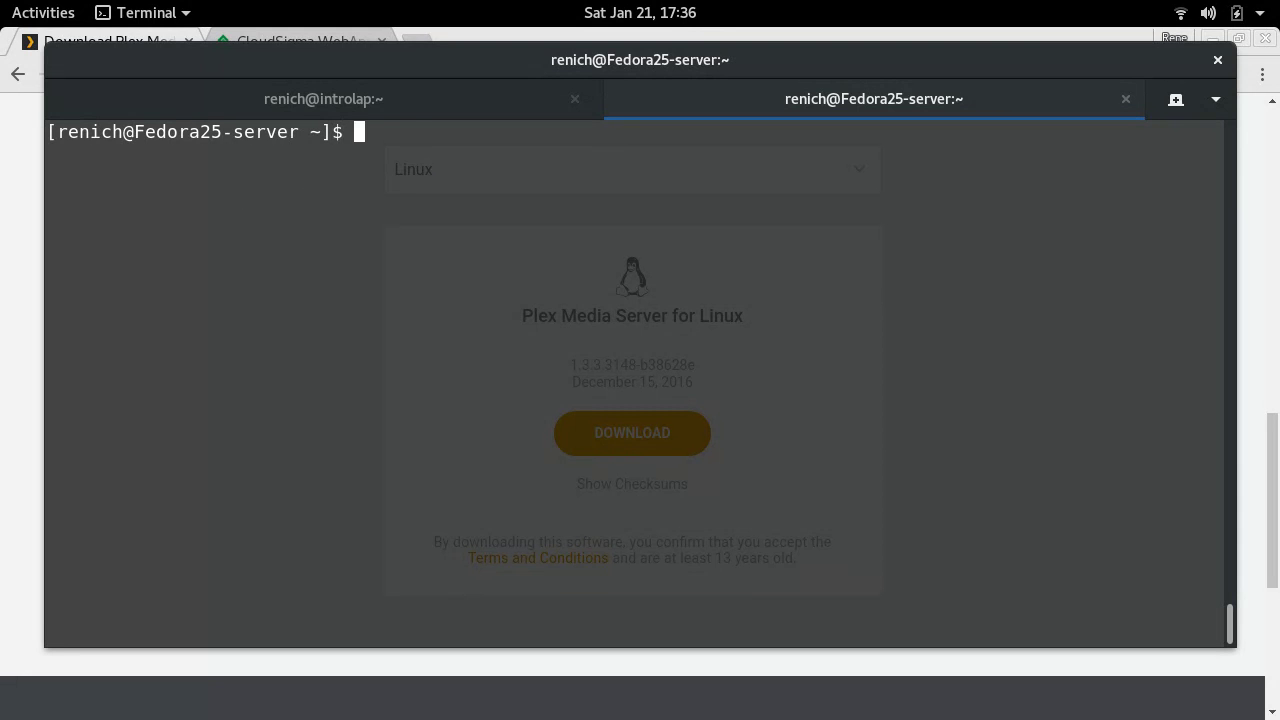
key("ctrl+d")
key("Up")
key("Return")
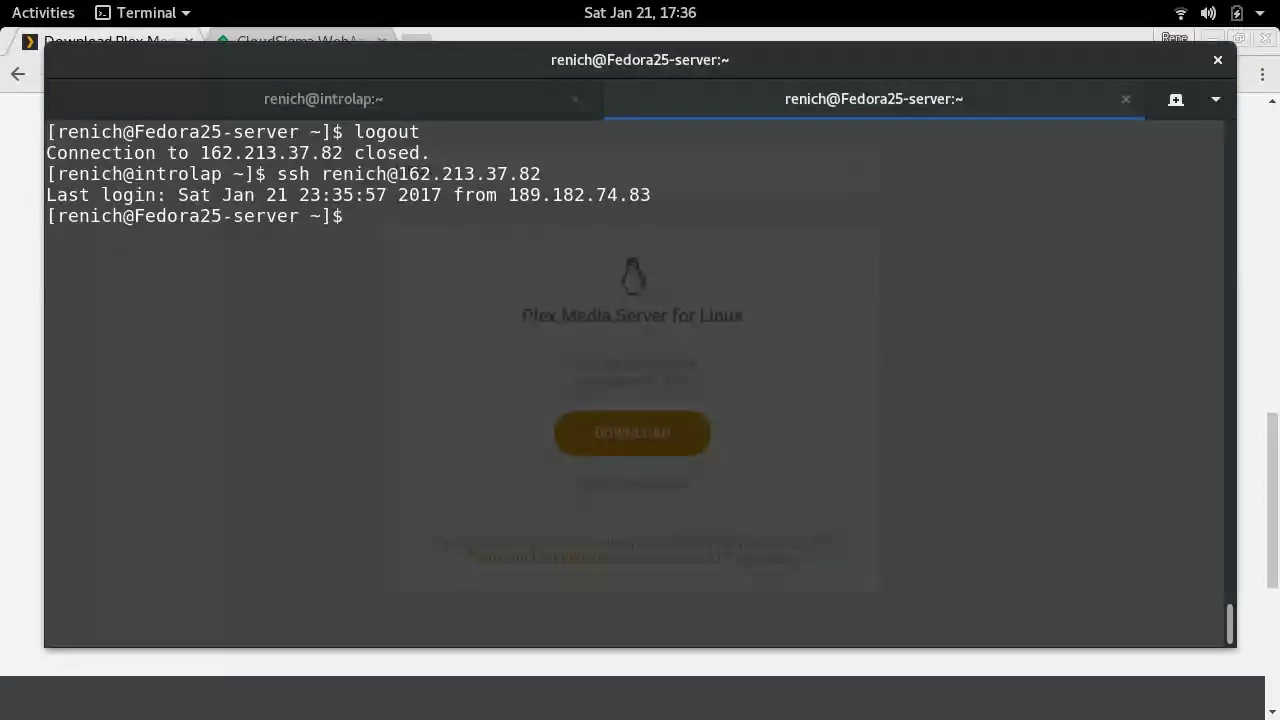
key("ctrl+l")
- Become root with su - and set the hostname to plex.renich.tld
type("su")
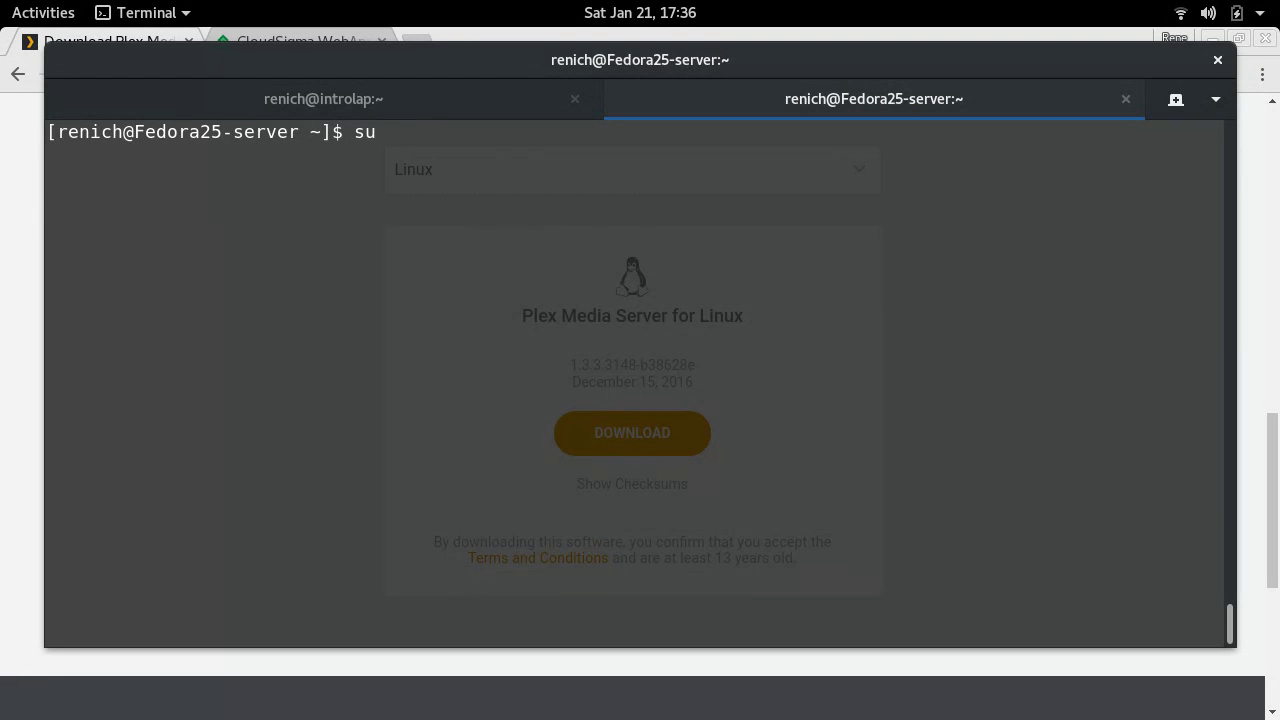
type(" -")
key("Return")
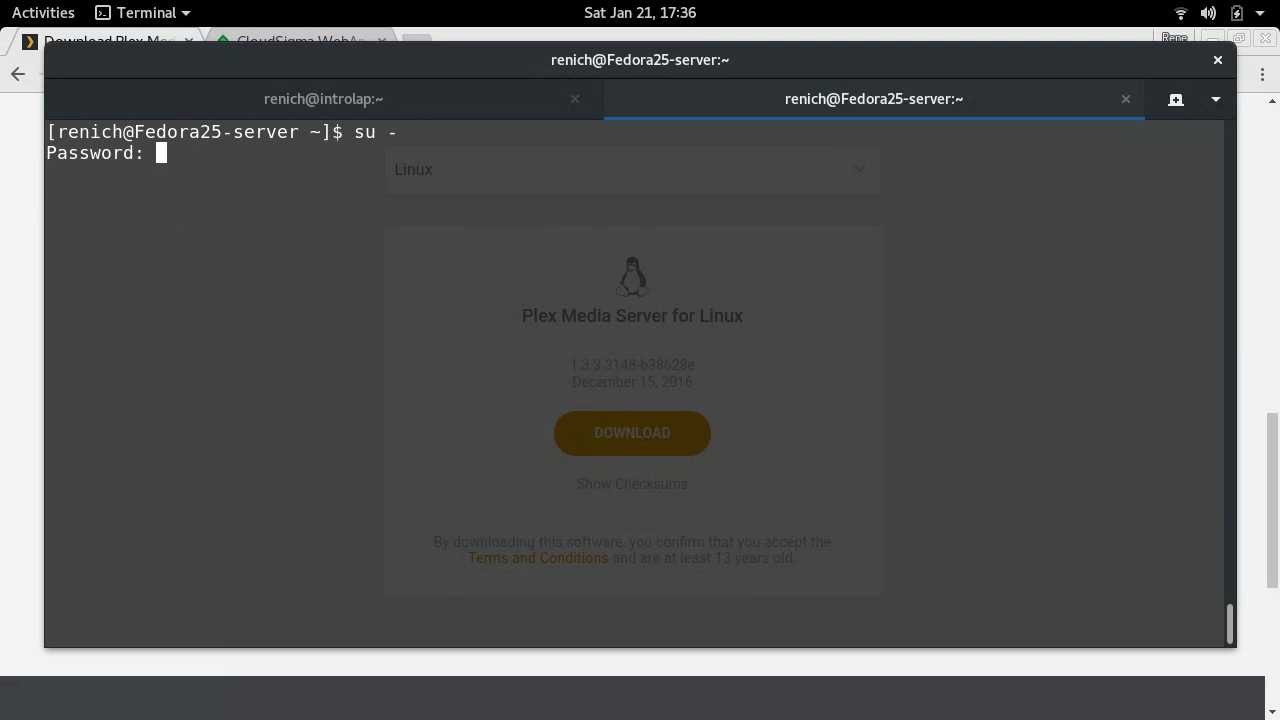
key("Return")
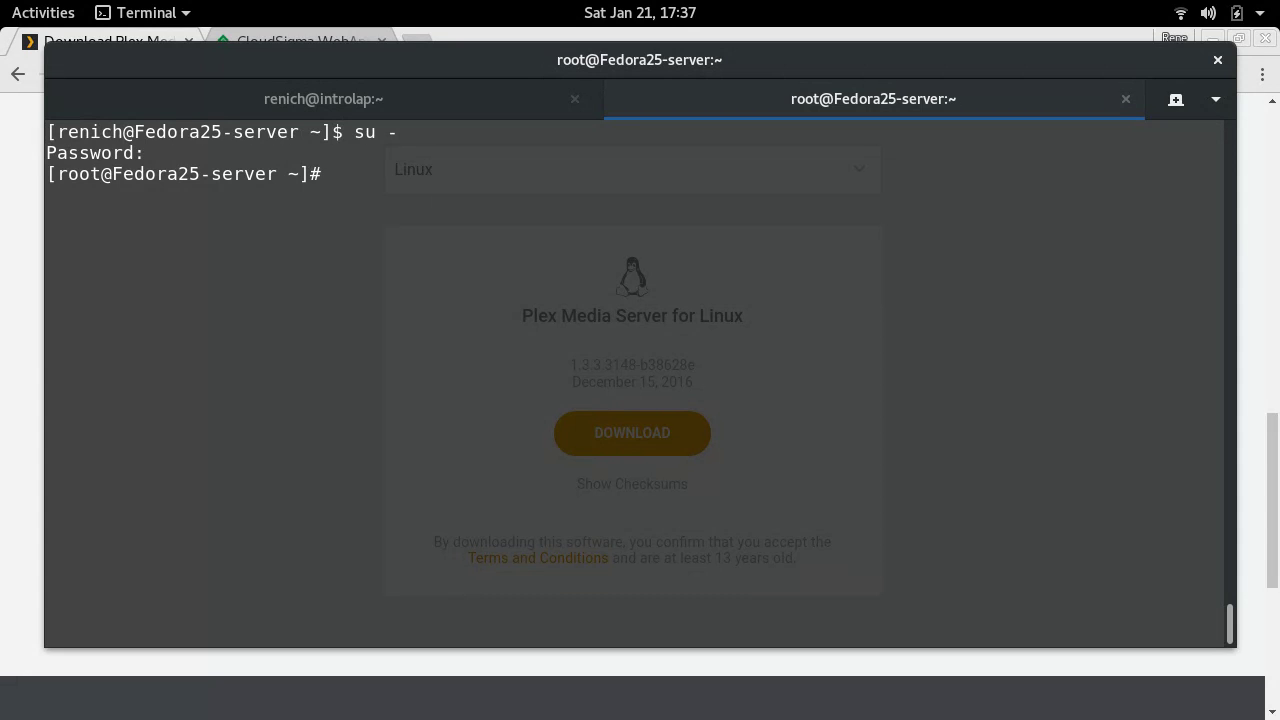
type("hostnamectl set-ho")
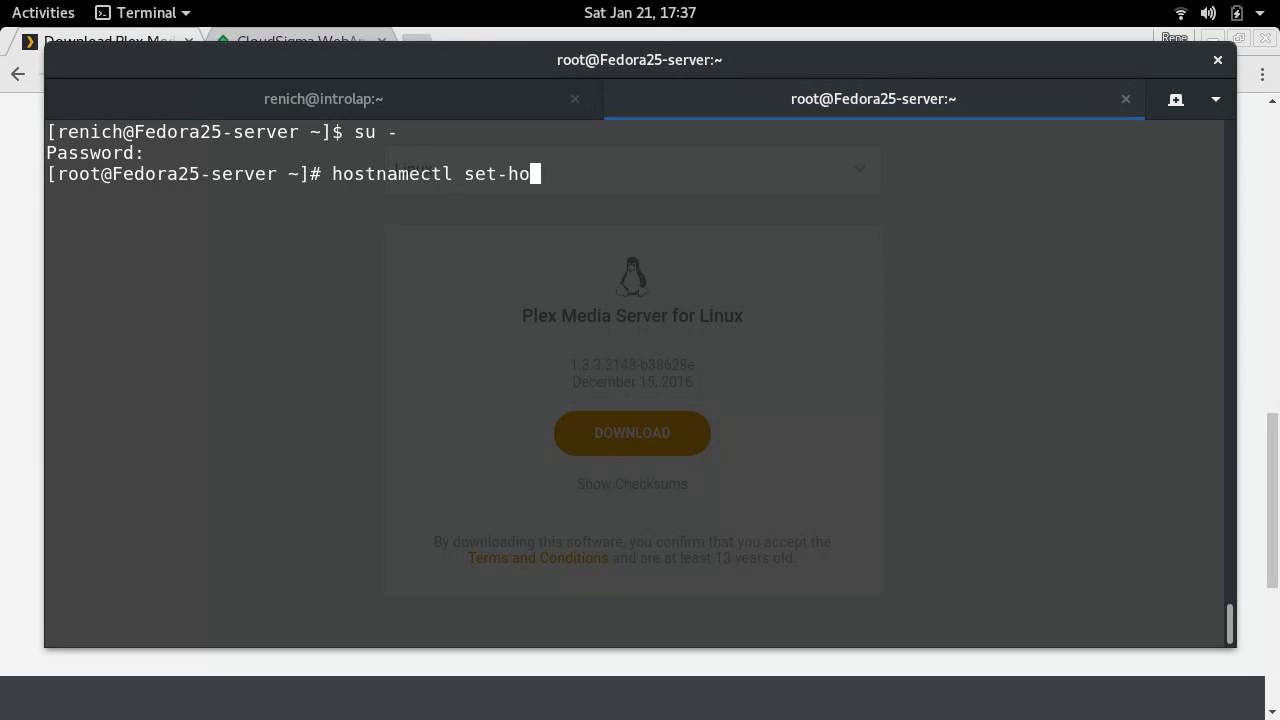
type("stname plex.renich.tld")
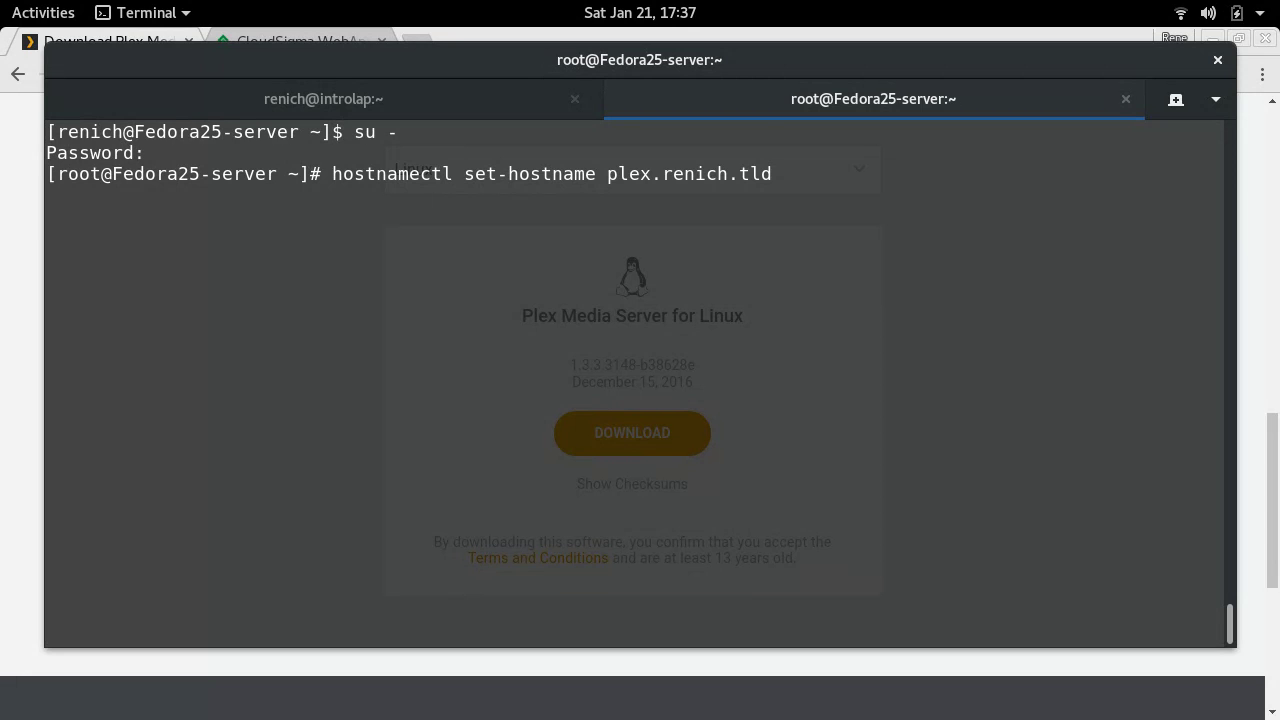
key("Return")
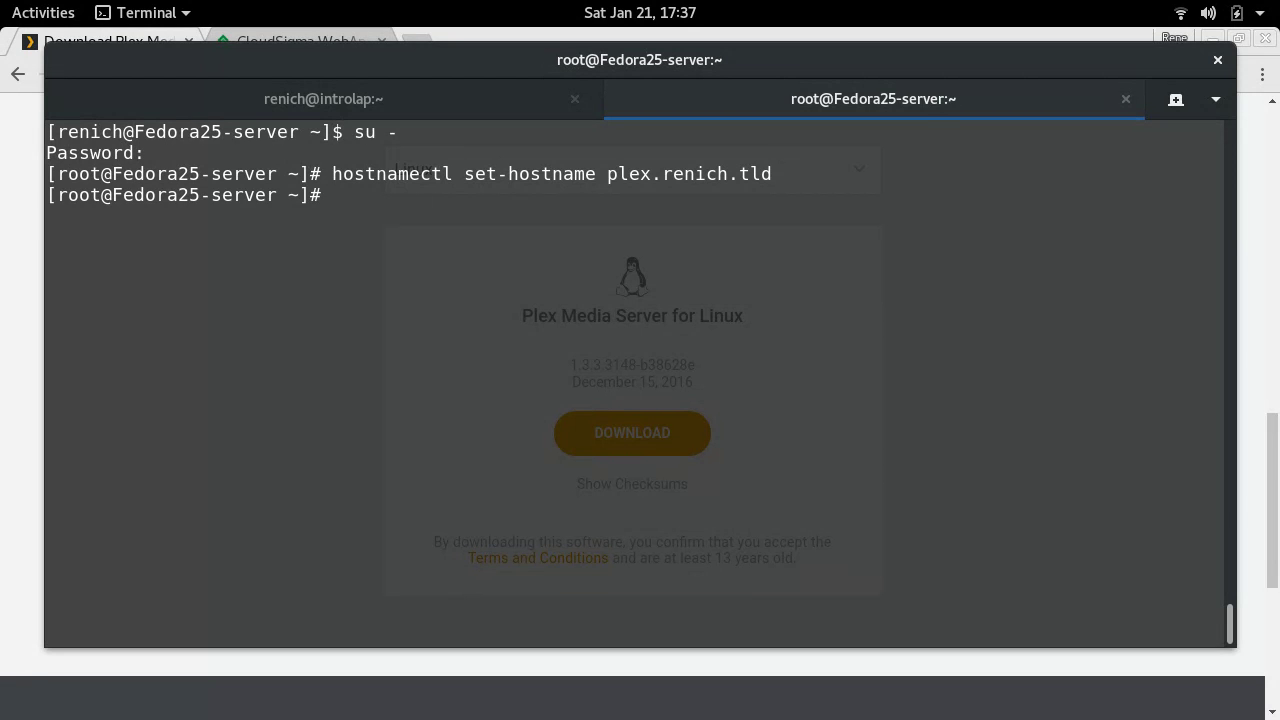
- Reconnect, become root again, and confirm the new hostname with echo $HOSTNAME
key("ctrl+d")
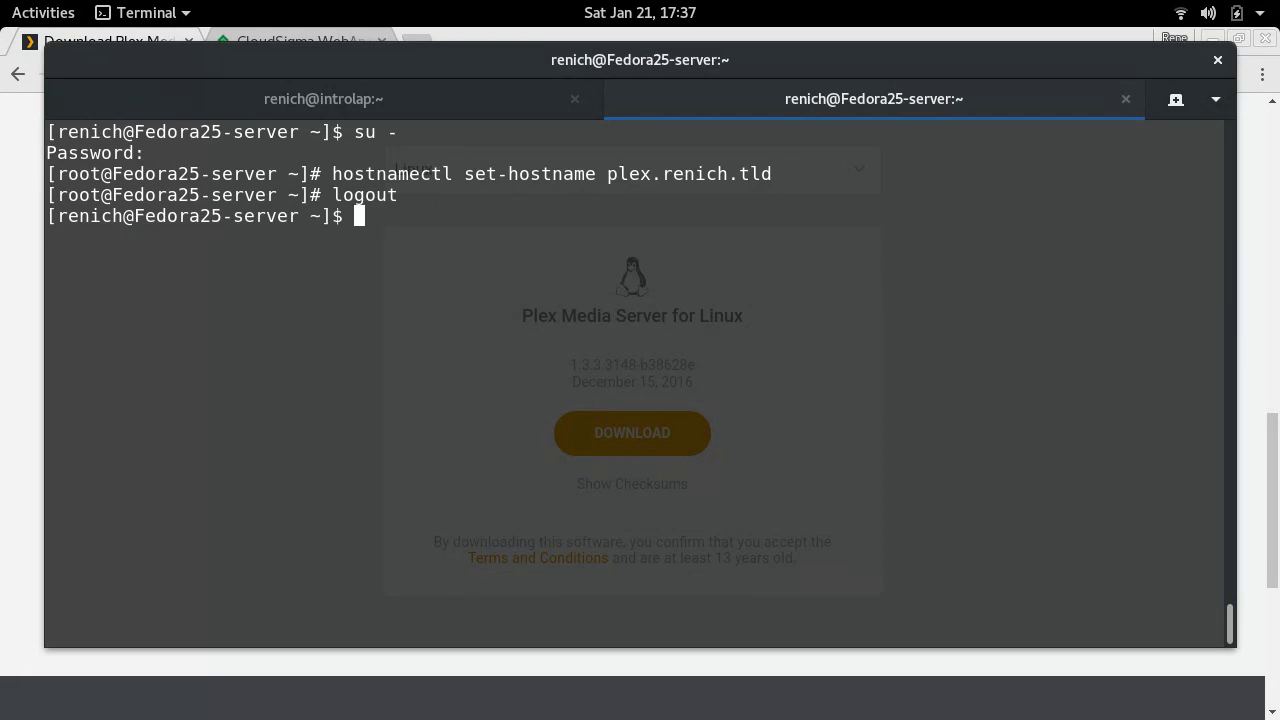
key("ctrl+d")
key("Up")
key("Up")
key("Return")
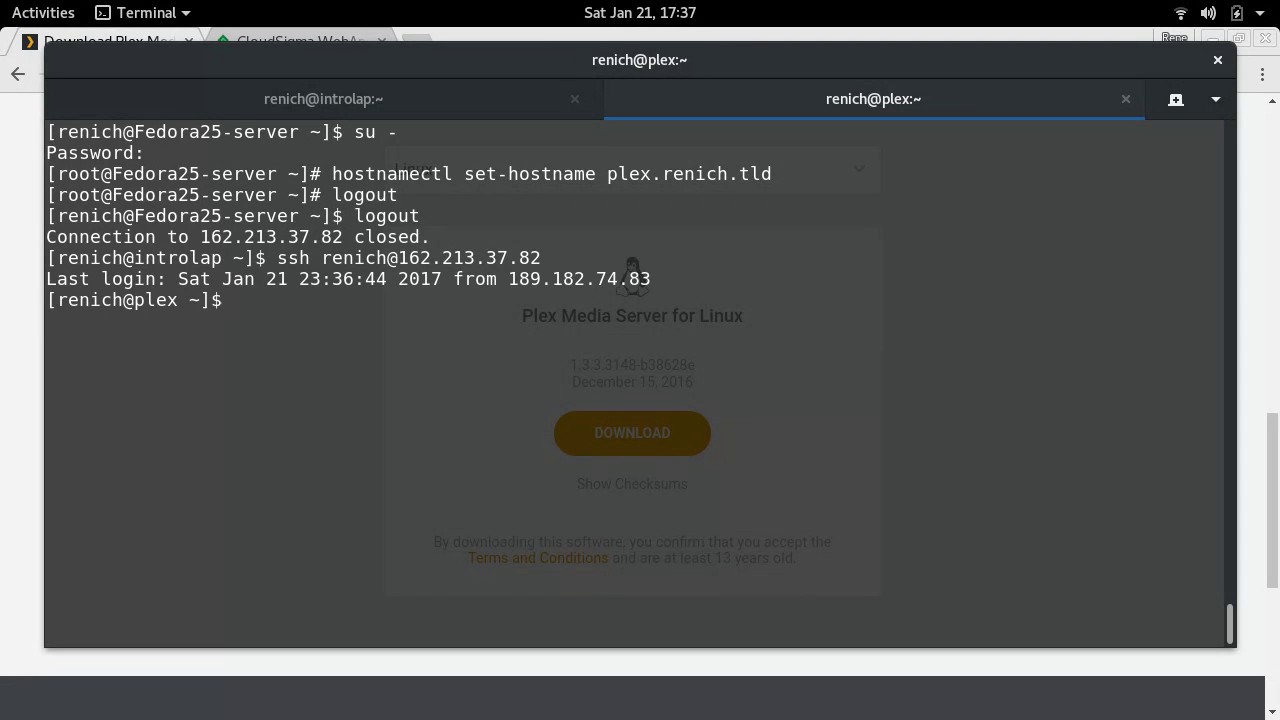
type("su -")
key("Return")
key("Return")
type("echo $HOSTNAME")
key("Return")
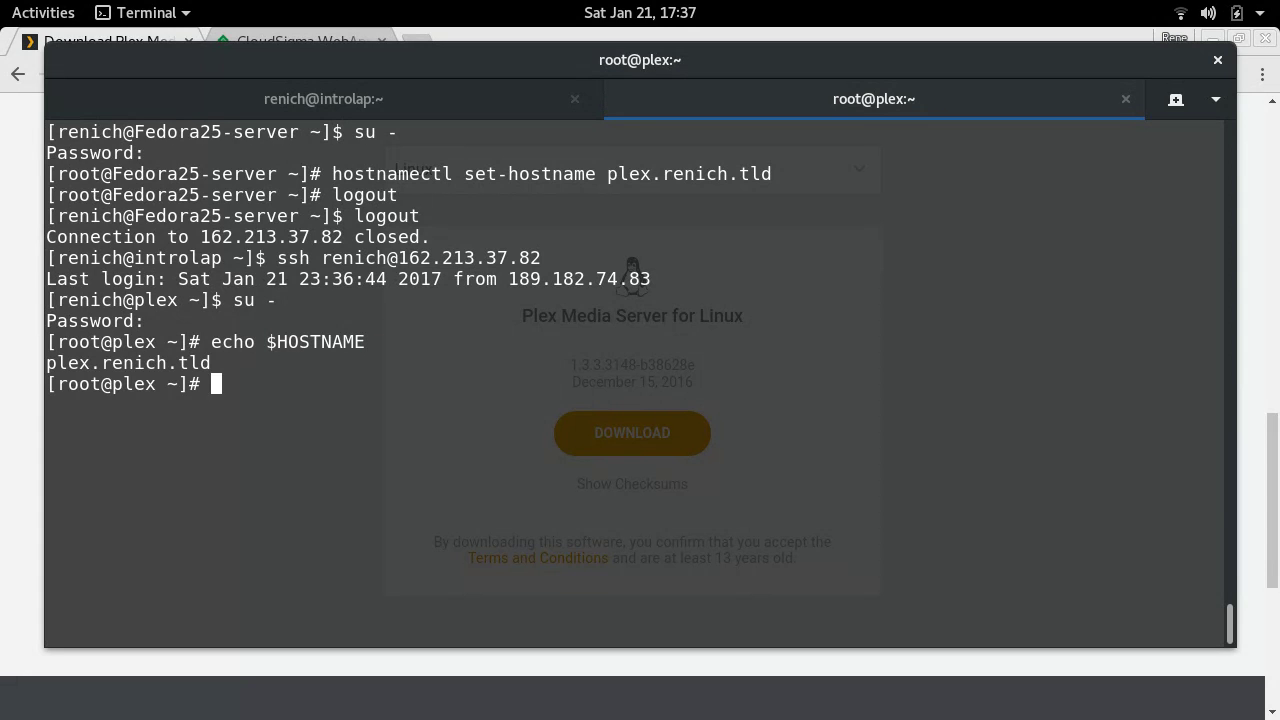
key("ctrl+l")
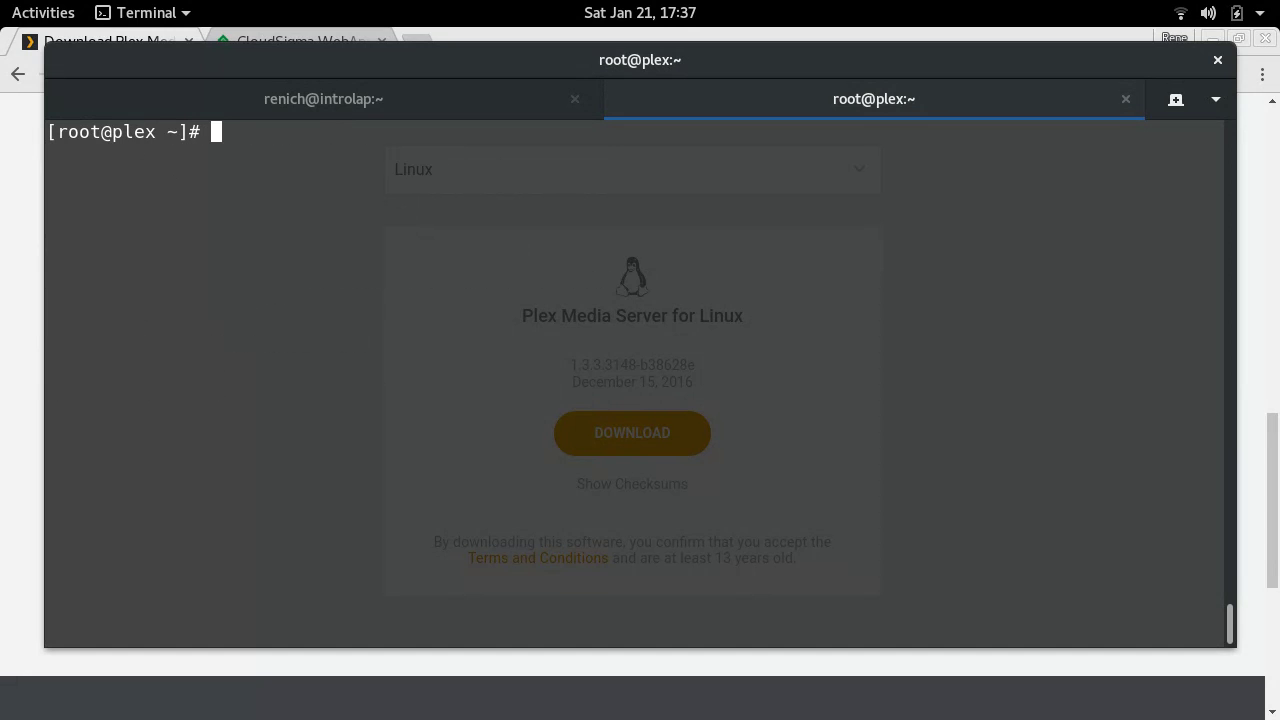
- Install plexmediaserver 1.3.3.3148-b38628e via dnf install using the pasted Plex RPM link
type("wget -c")
right_click(572, 325)
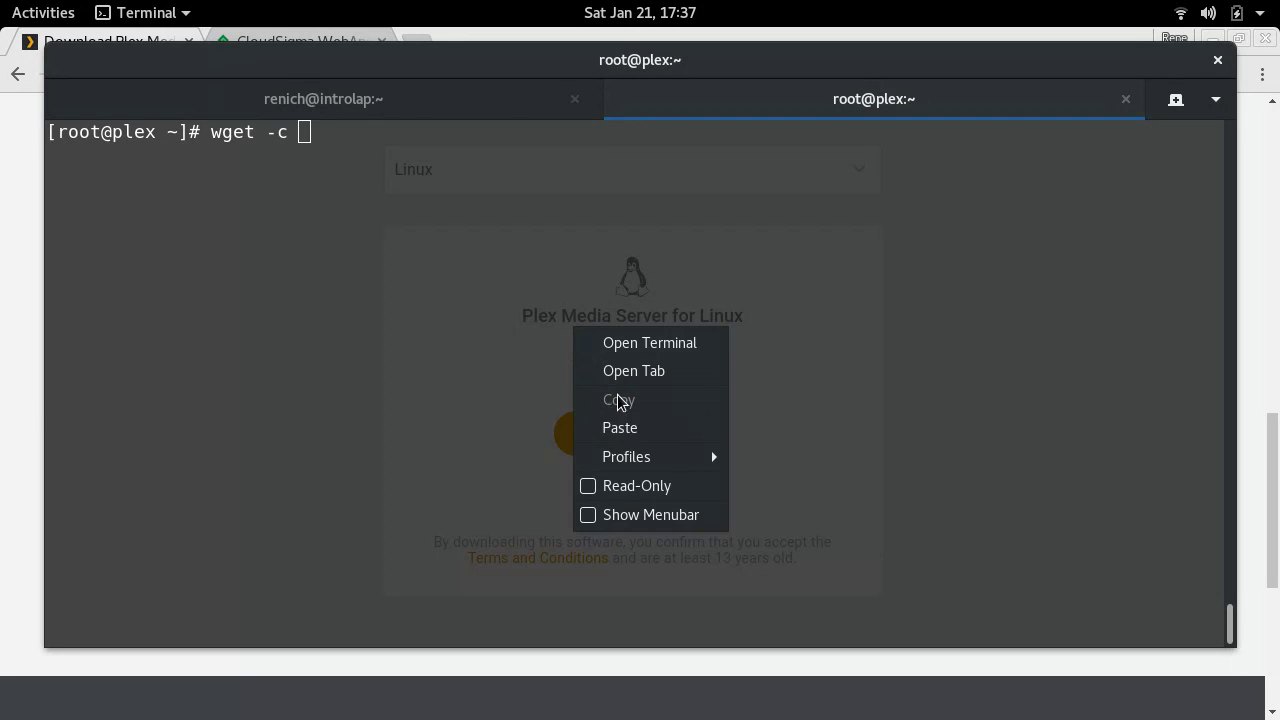
left_click(618, 427)
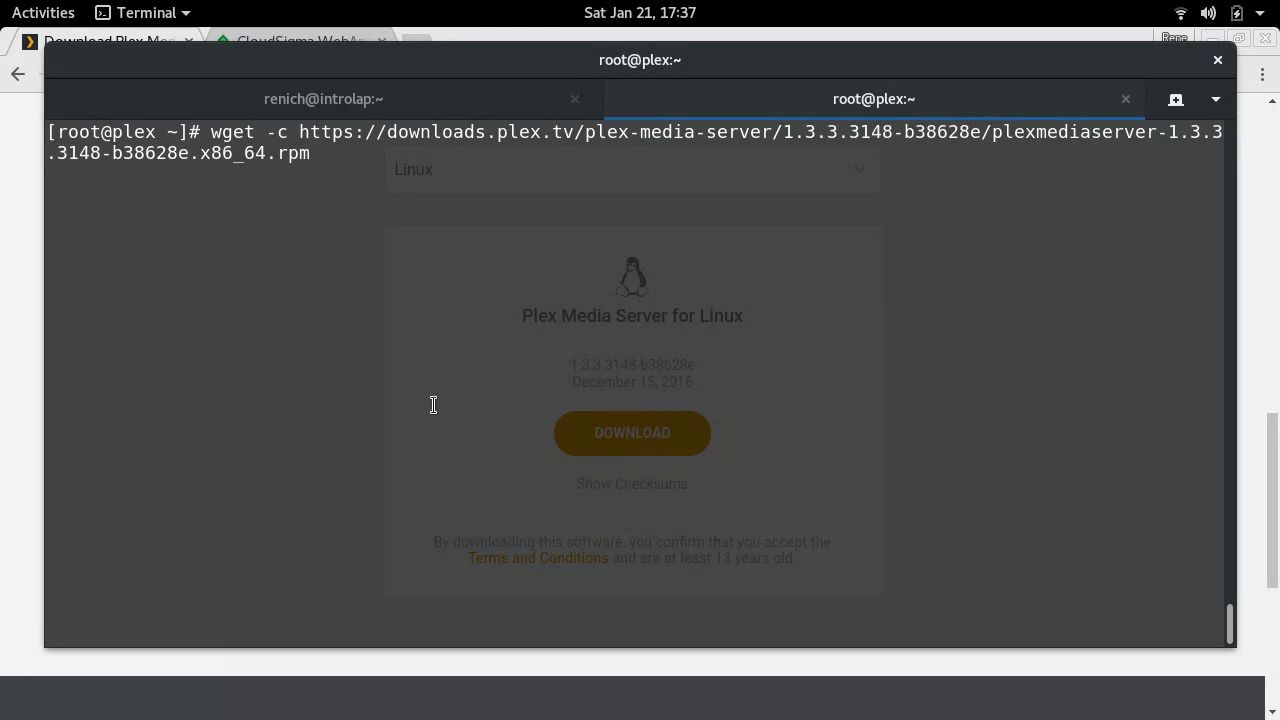
type("DD")
key("BackSpace")
key("BackSpace")
key("ctrl+Left")
key("ctrl+Left")
key("ctrl+Left")
key("ctrl+Left")
key("ctrl+Left")
key("ctrl+Left")
key("ctrl+Left")
key("ctrl+Left")
key("ctrl+Left")
key("ctrl+Left")
key("ctrl+Left")
key("ctrl+Left")
key("ctrl+Left")
key("ctrl+Left")
key("ctrl+Left")
key("ctrl+Left")
key("ctrl+Left")
key("ctrl+Left")
key("ctrl+Left")
key("ctrl+Left")
key("ctrl+Right")
key("ctrl+Right")
key("BackSpace")
key("BackSpace")
key("BackSpace")
key("BackSpace")
key("BackSpace")
key("BackSpace")
key("BackSpace")
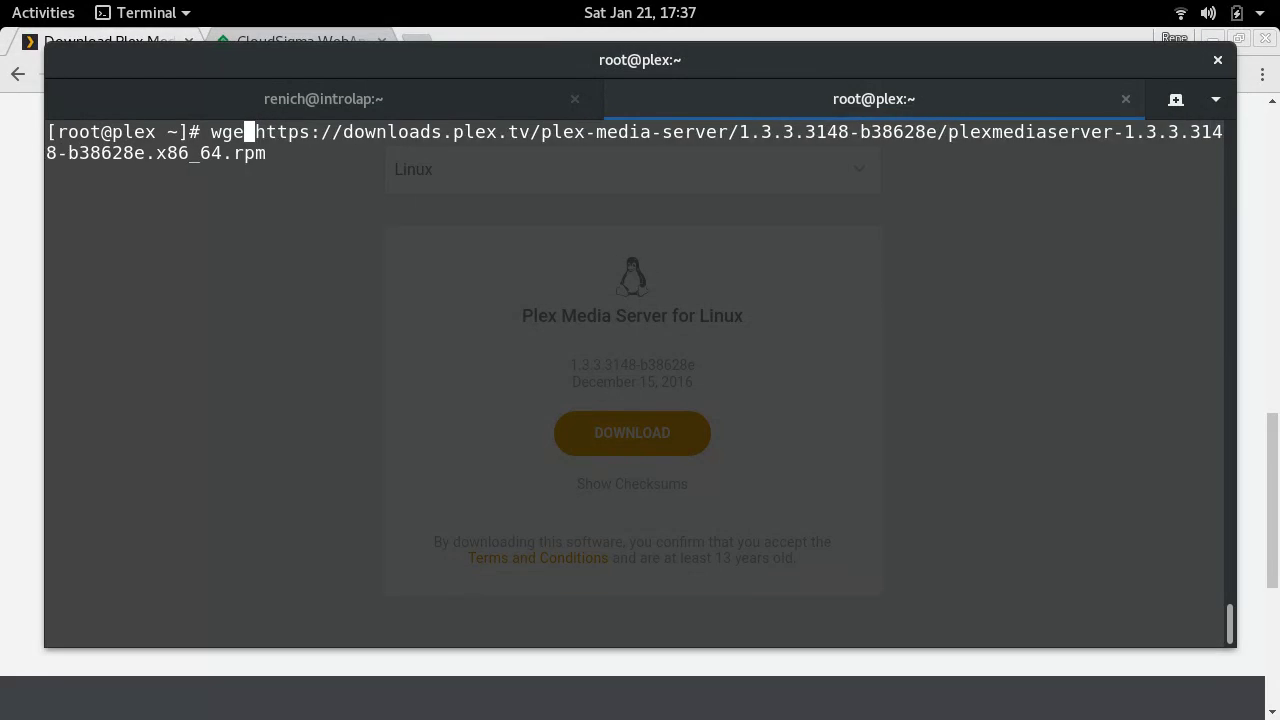
type("dnf install")
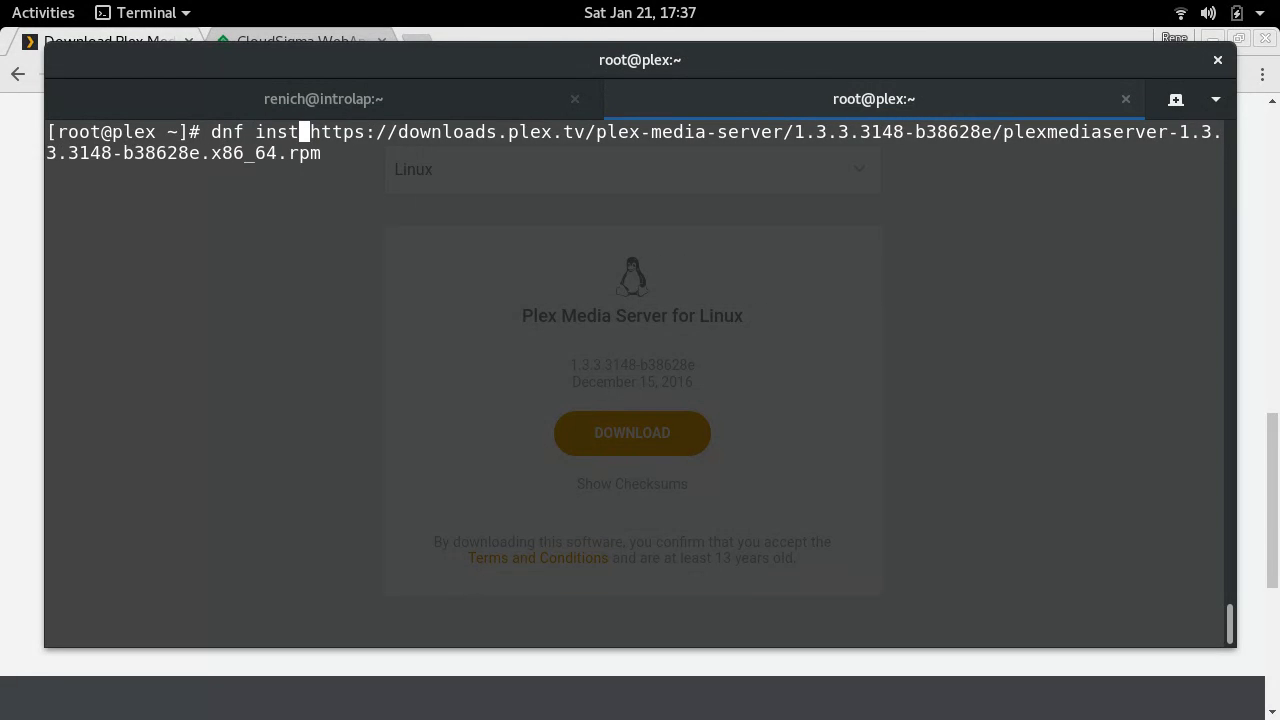
key("Return")
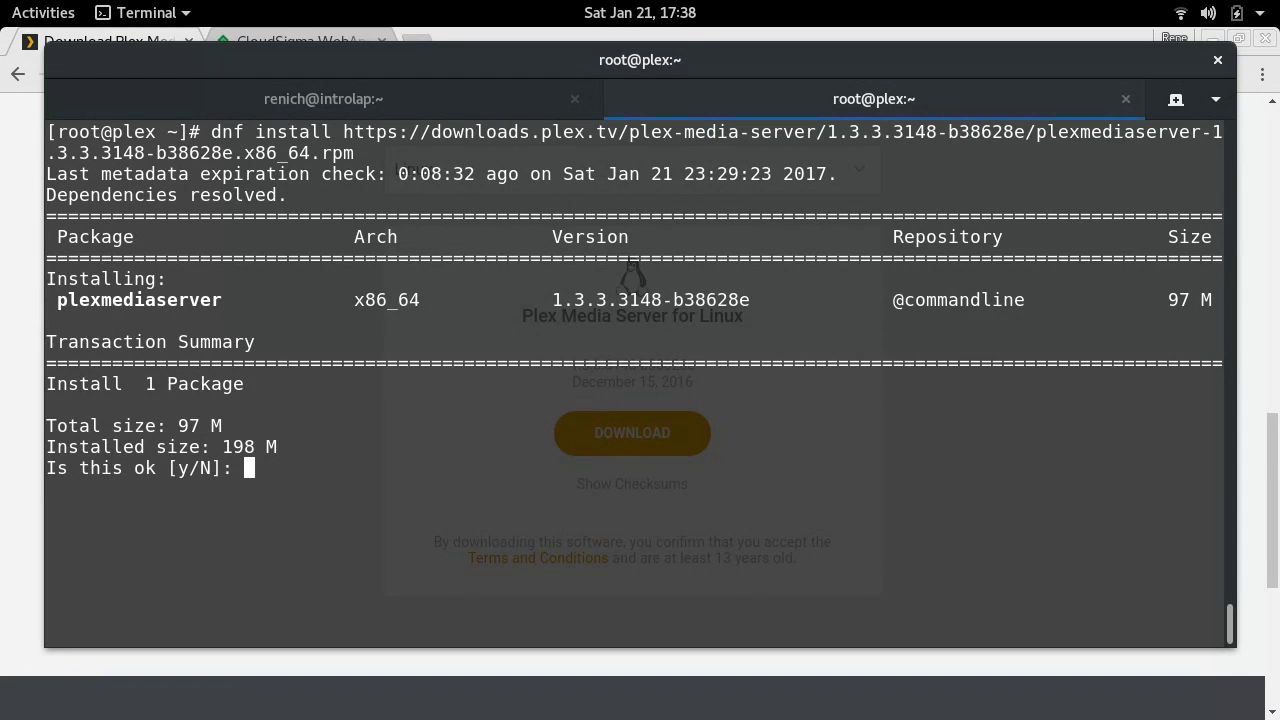
type("y")
key("Return")
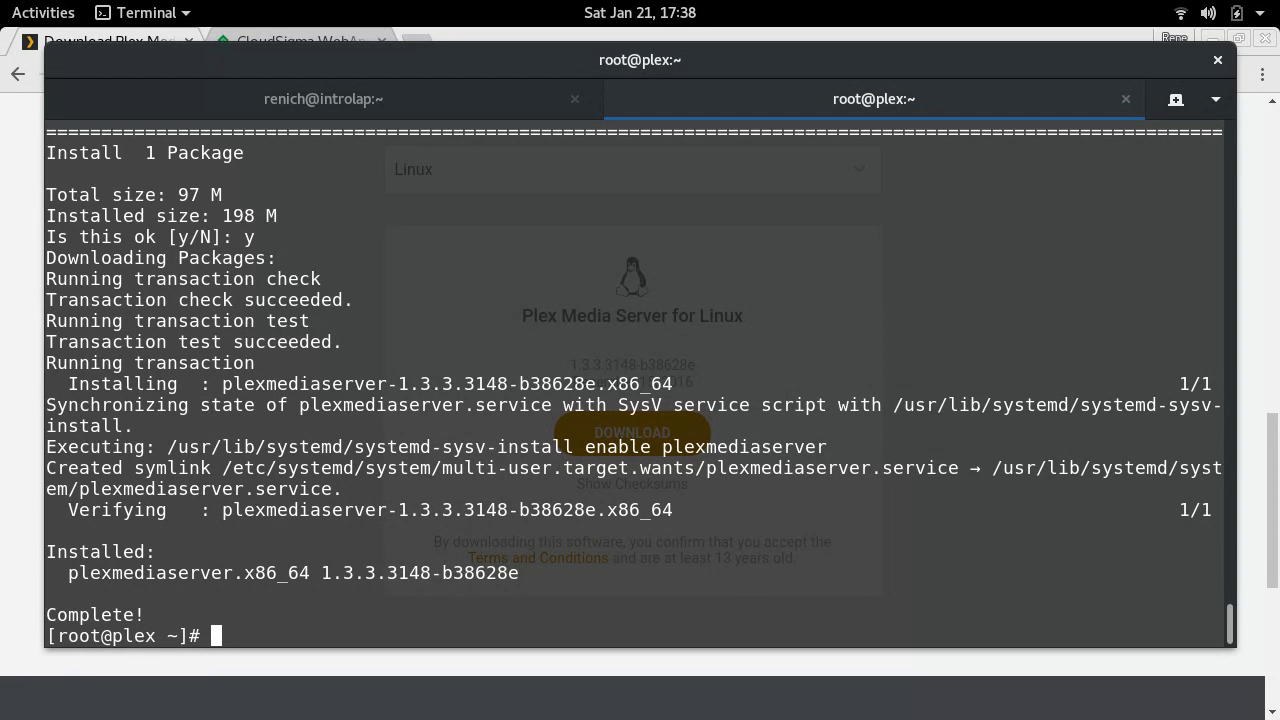
- Load rpmfusion.org in a new Chrome tab
key("alt+Tab")
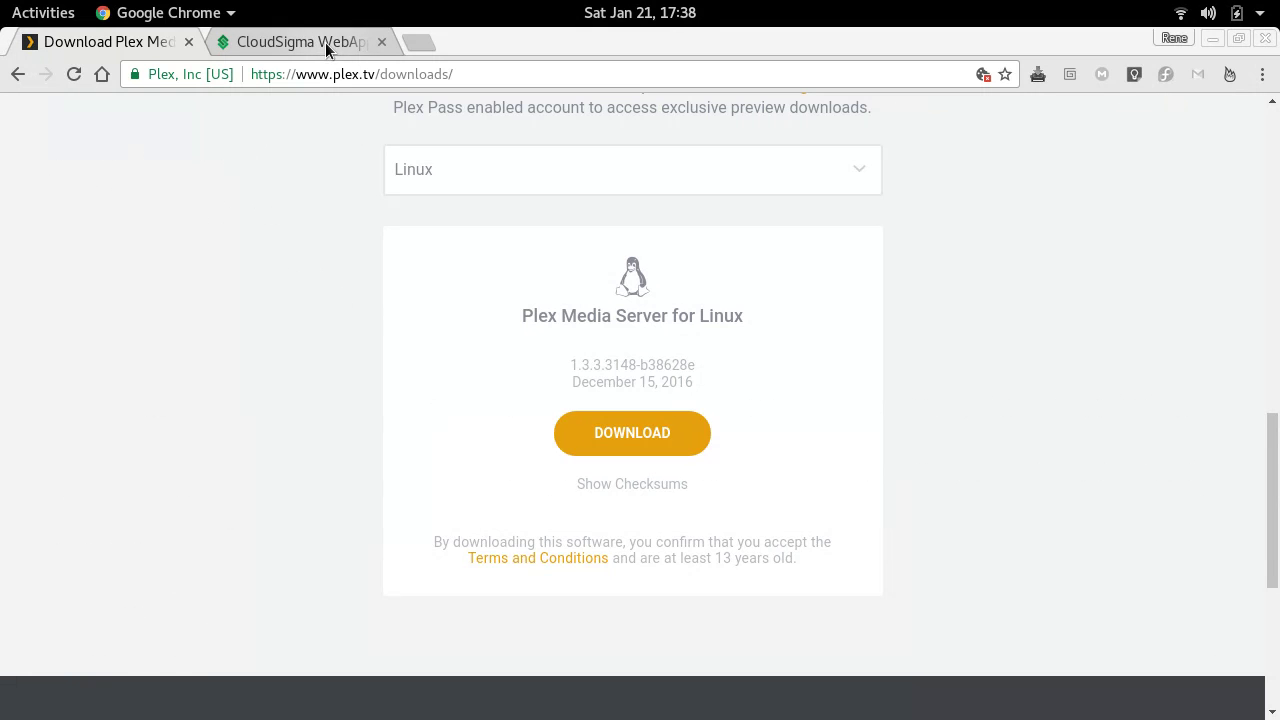
left_click(416, 41)
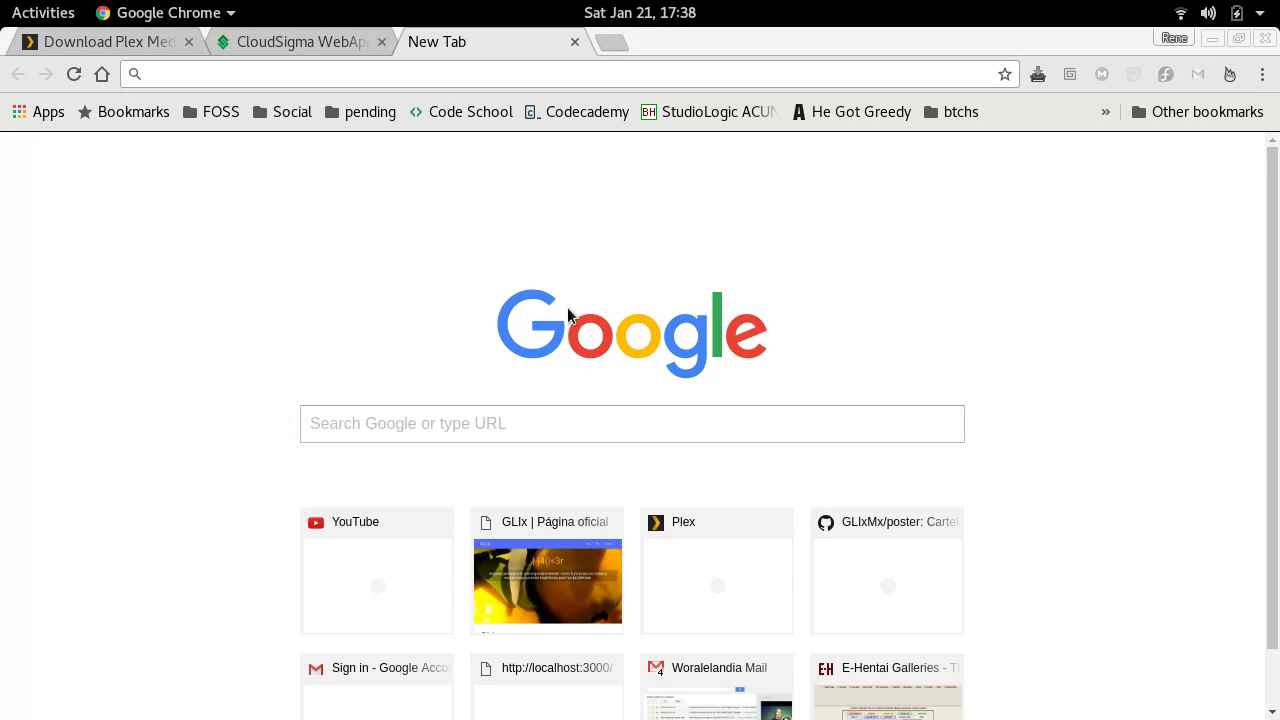
type("rpmfusion.org")
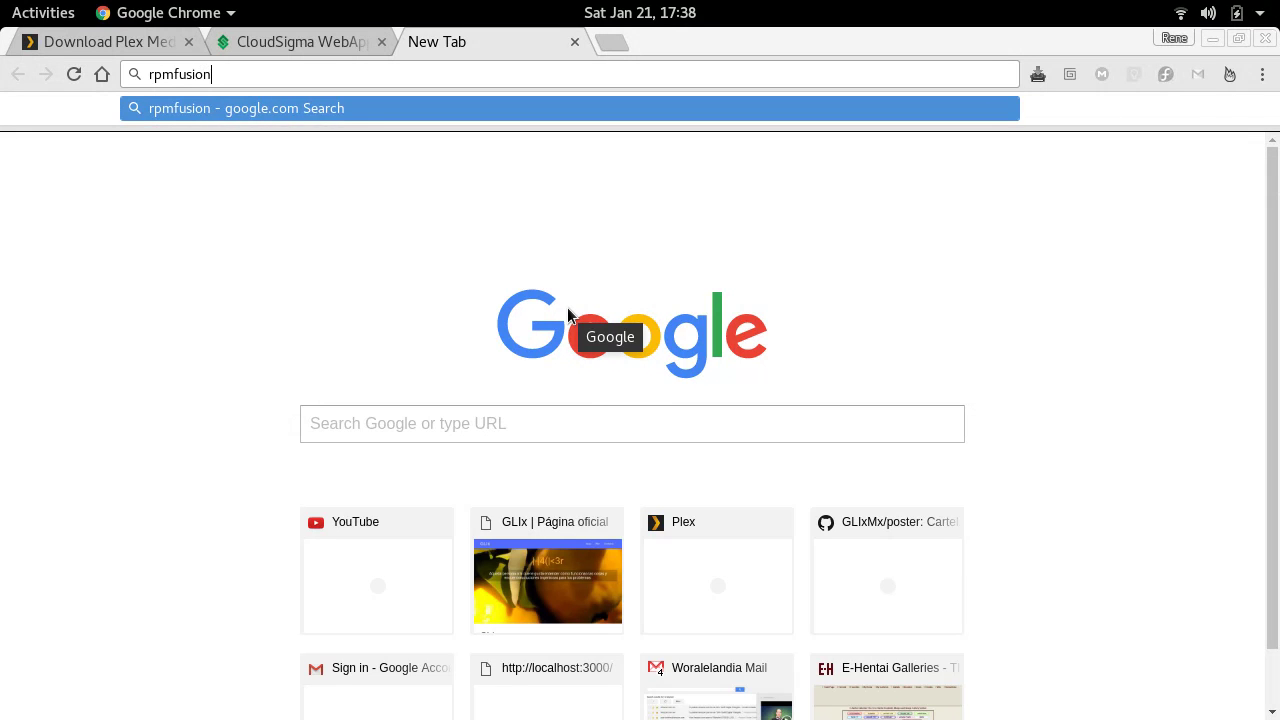
key("Return")
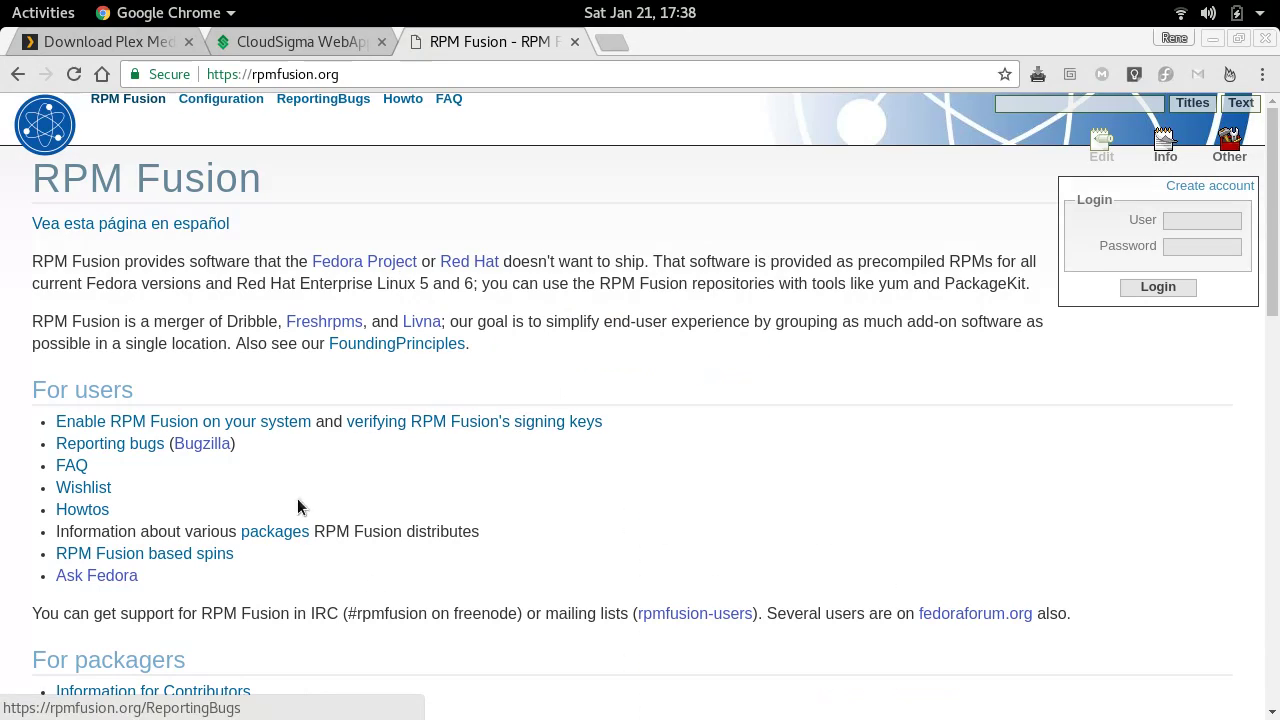
scroll(457, 530, "down", 6)
scroll(459, 529, "down", 6)
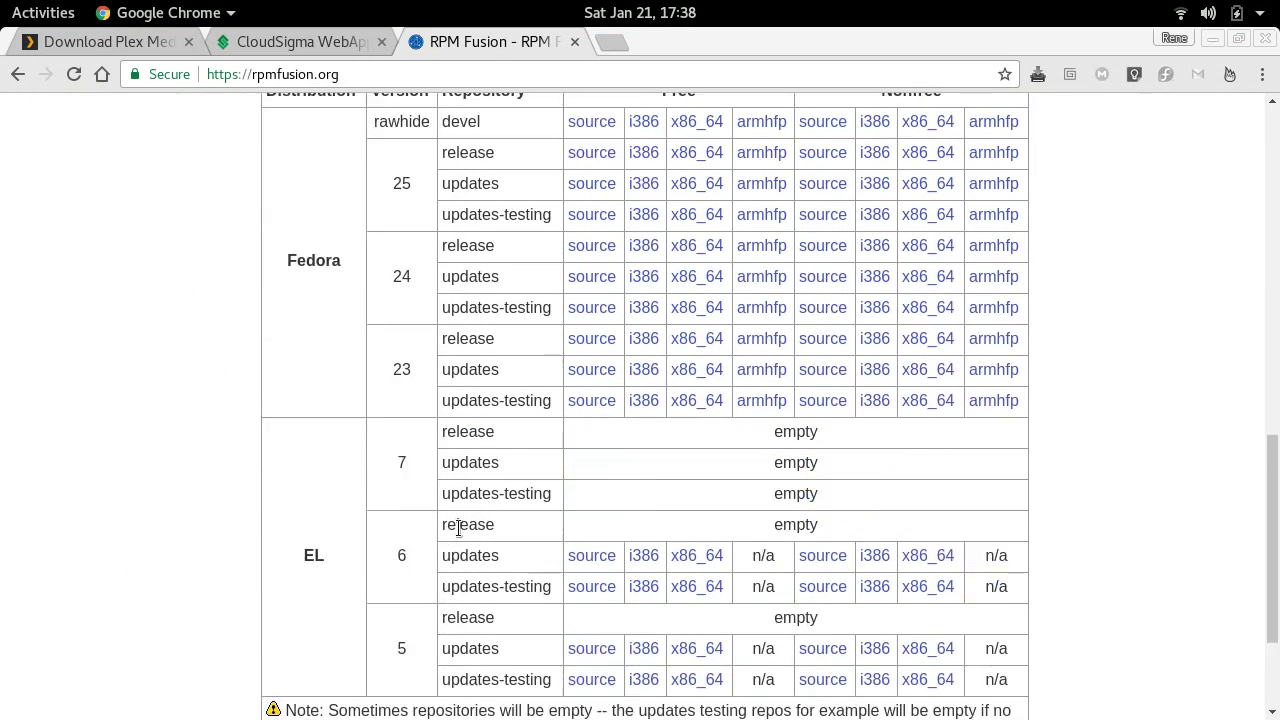
scroll(458, 526, "up", 7)
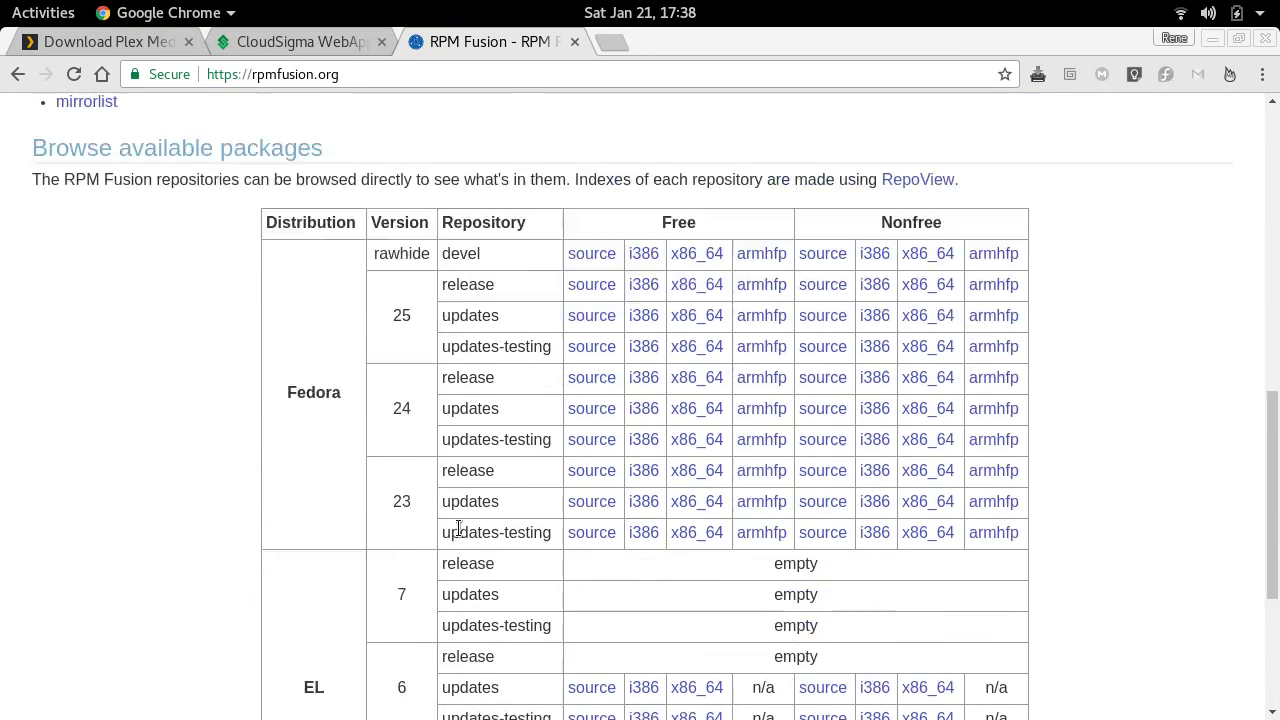
scroll(395, 395, "up", 2)
scroll(395, 395, "up", 2)
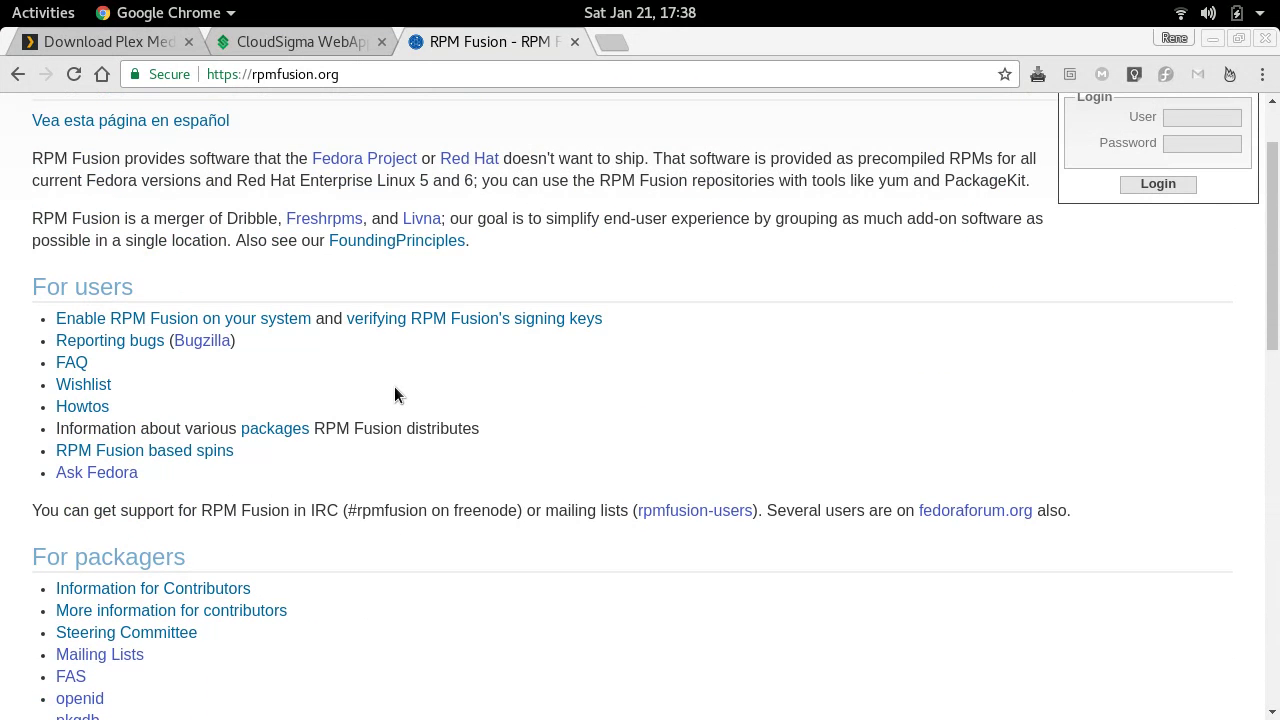
- Open 'Enable RPM Fusion on your system' and select the Fedora 22+ command-line setup command
left_click(185, 322)
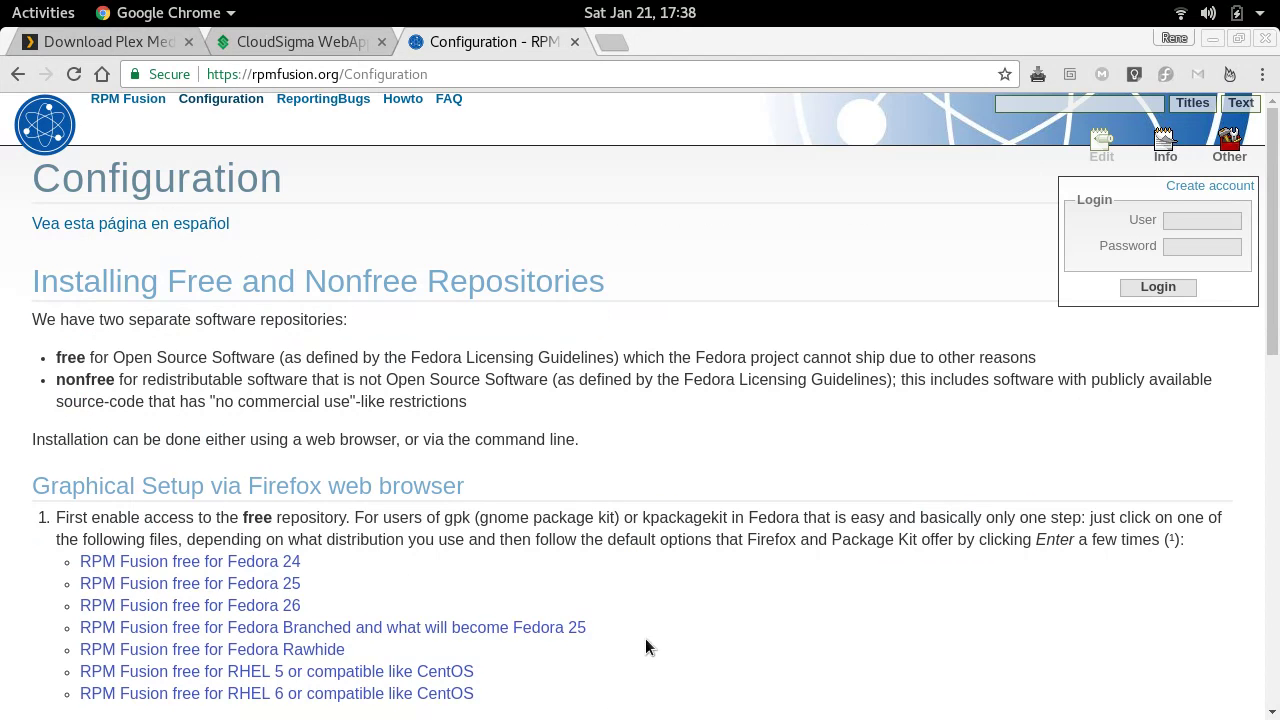
scroll(540, 358, "down", 10)
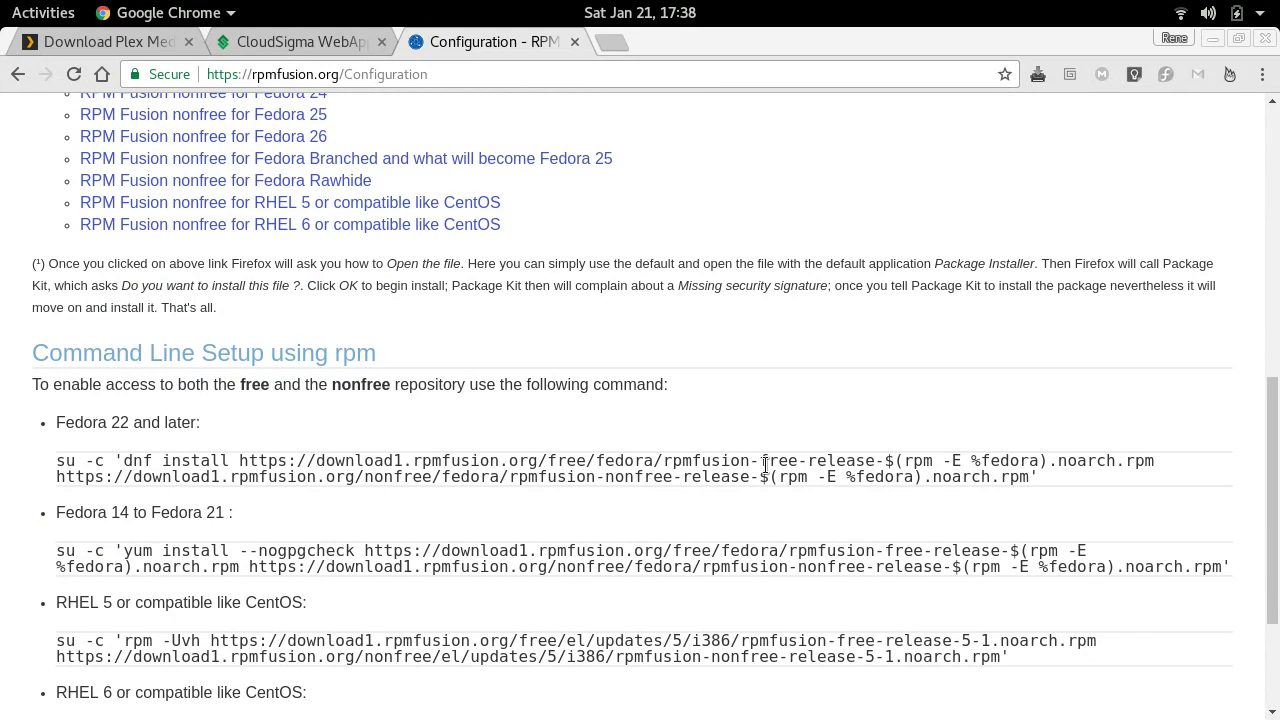
triple_click(486, 462)
key("super+c")
key("alt+Tab")
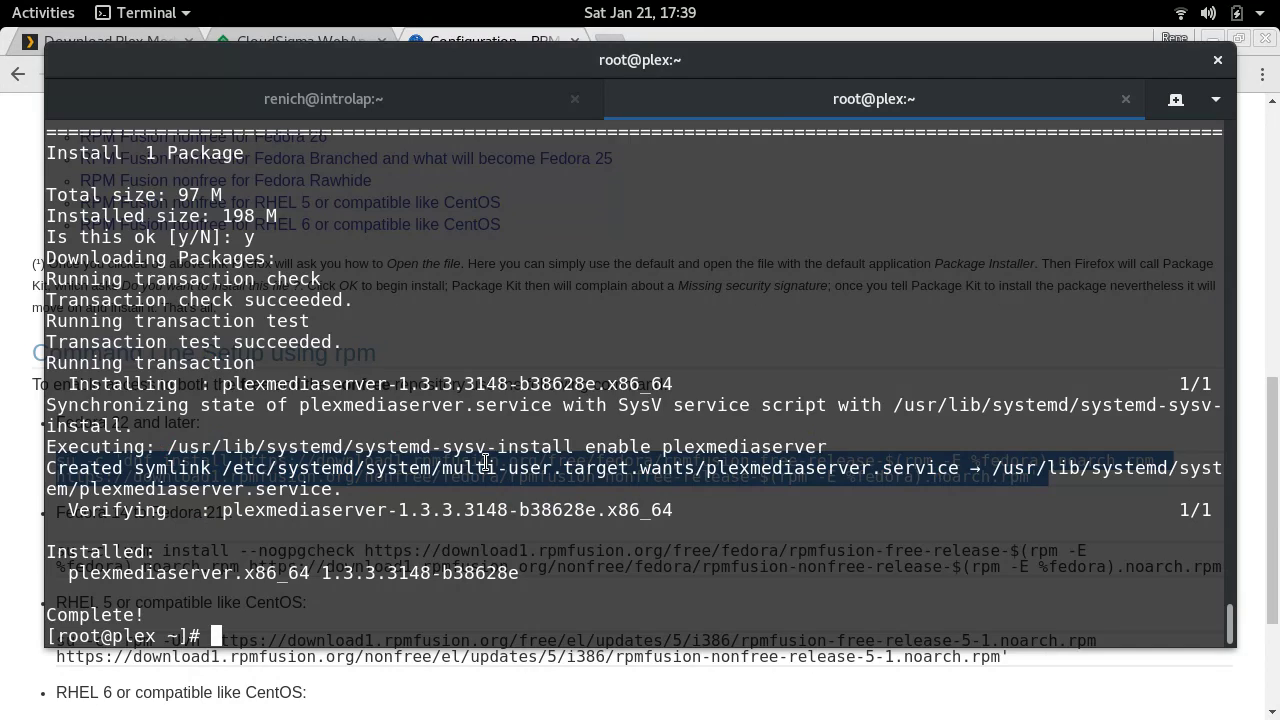
- Paste the RPM Fusion su -c 'dnf install …' command, confirm with y, and clear the screen
middle_click(514, 352)
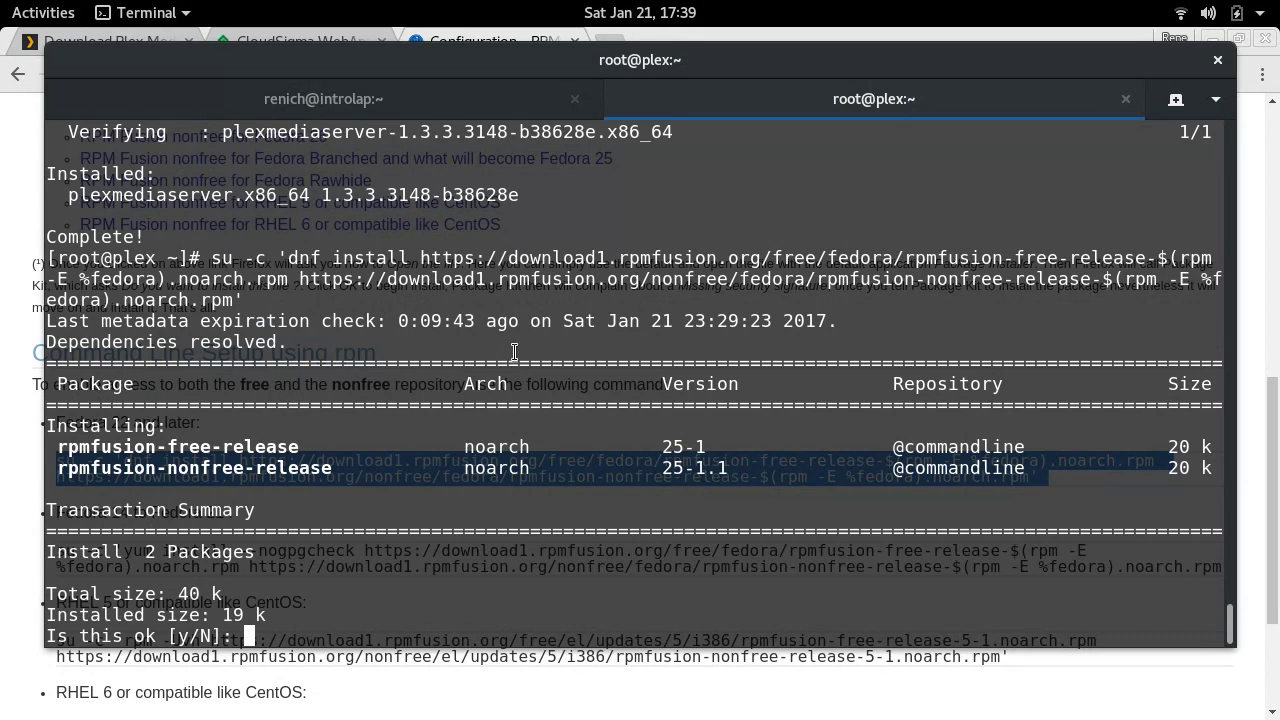
type("y")
key("Return")
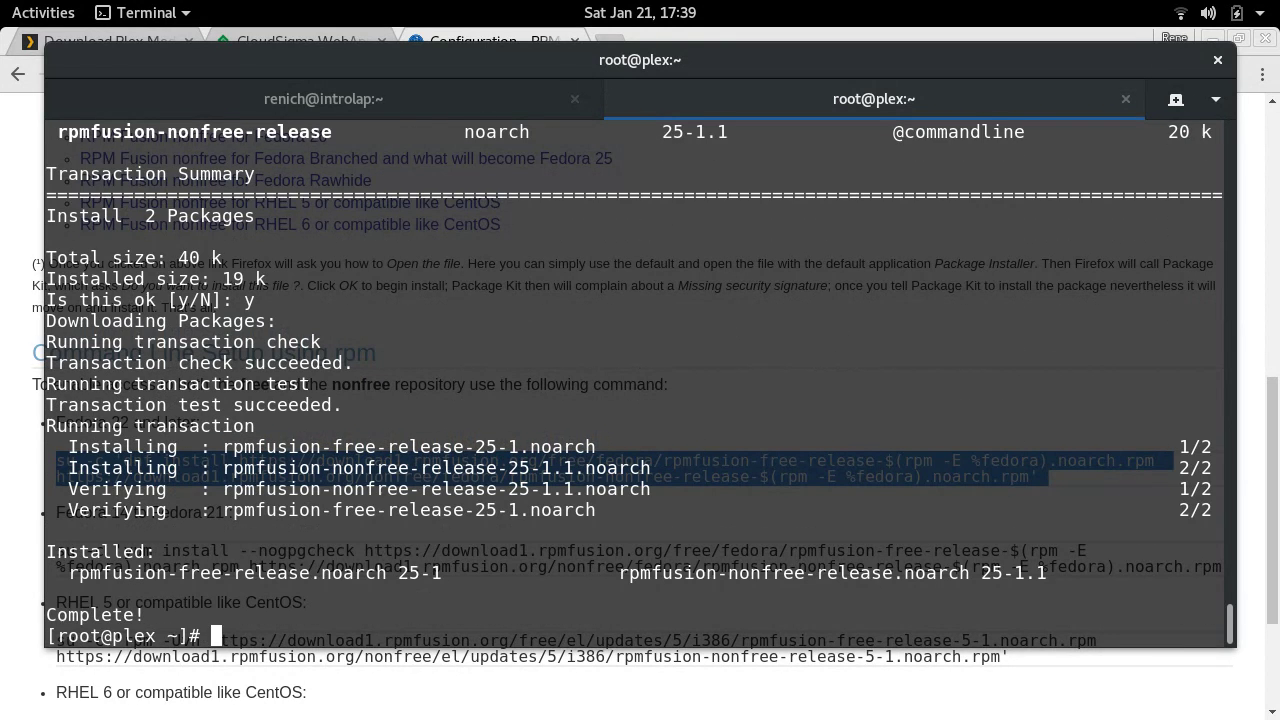
key("ctrl+l")
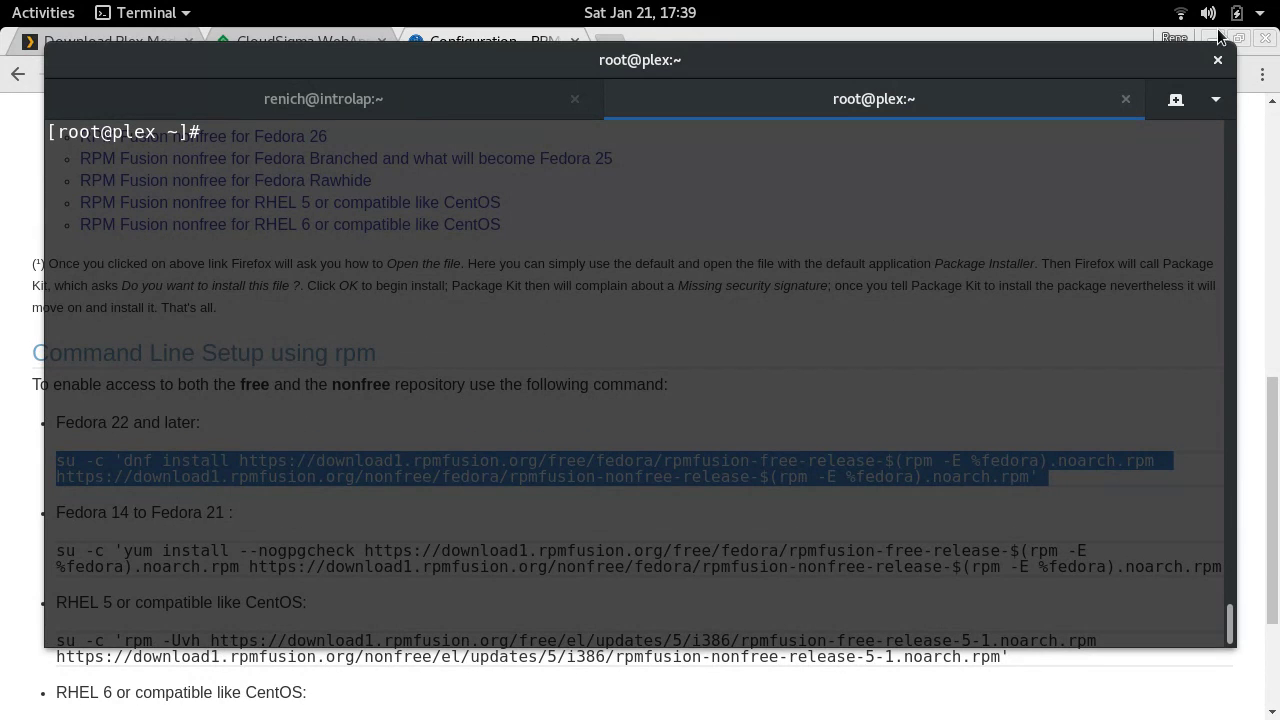
- Run dnf upgrade, accepting the RPM Fusion 25-2 upgrade and both GPG keys
left_click(1217, 38)
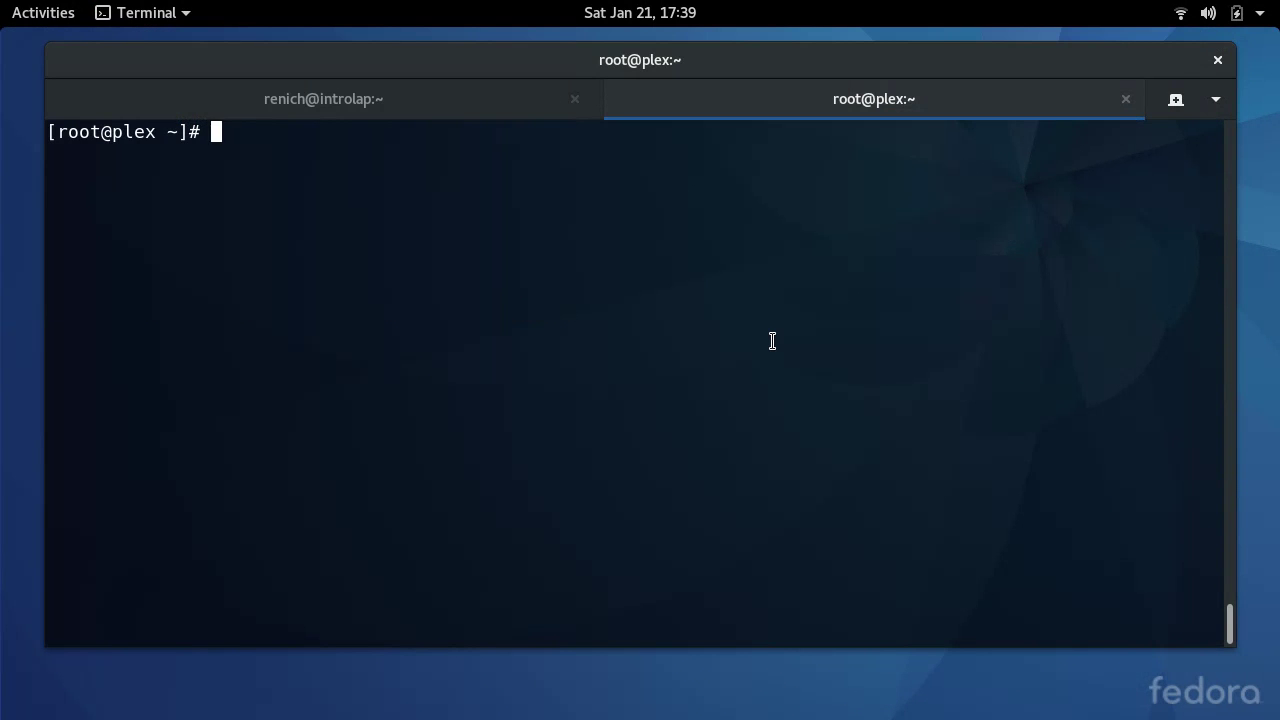
type("dnf upgrade")
key("Return")
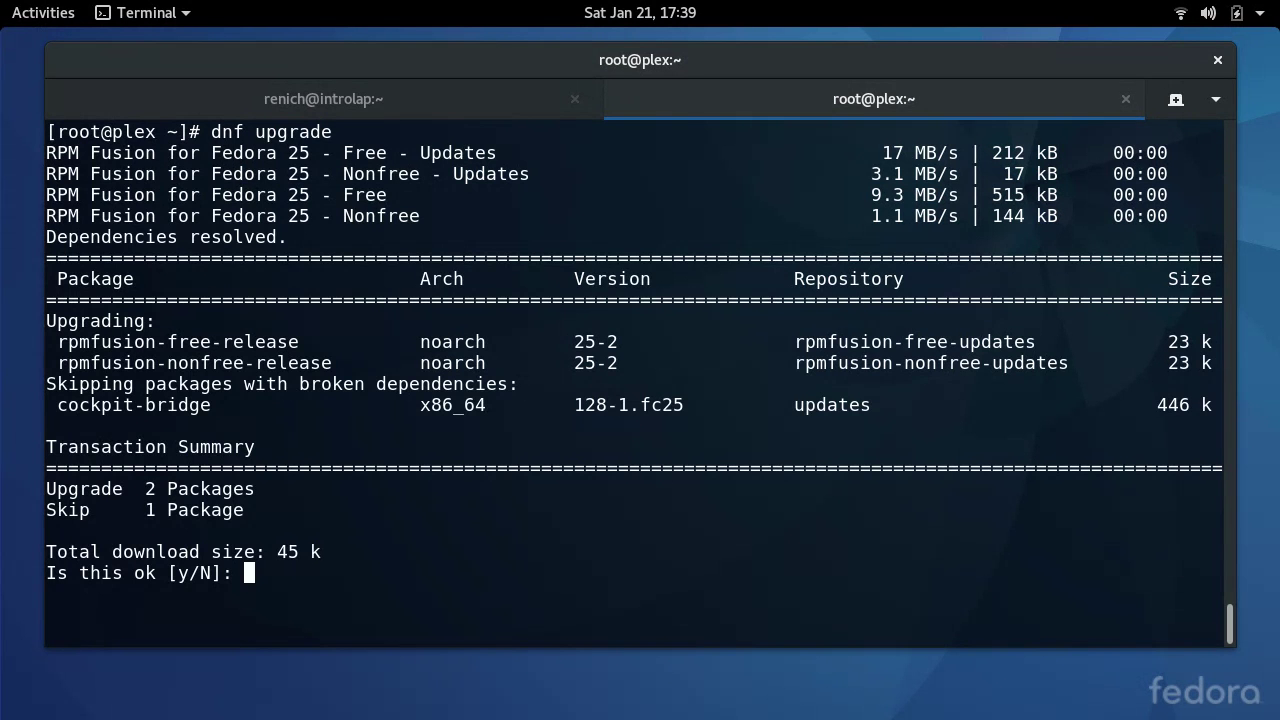
type("y")
key("Return")
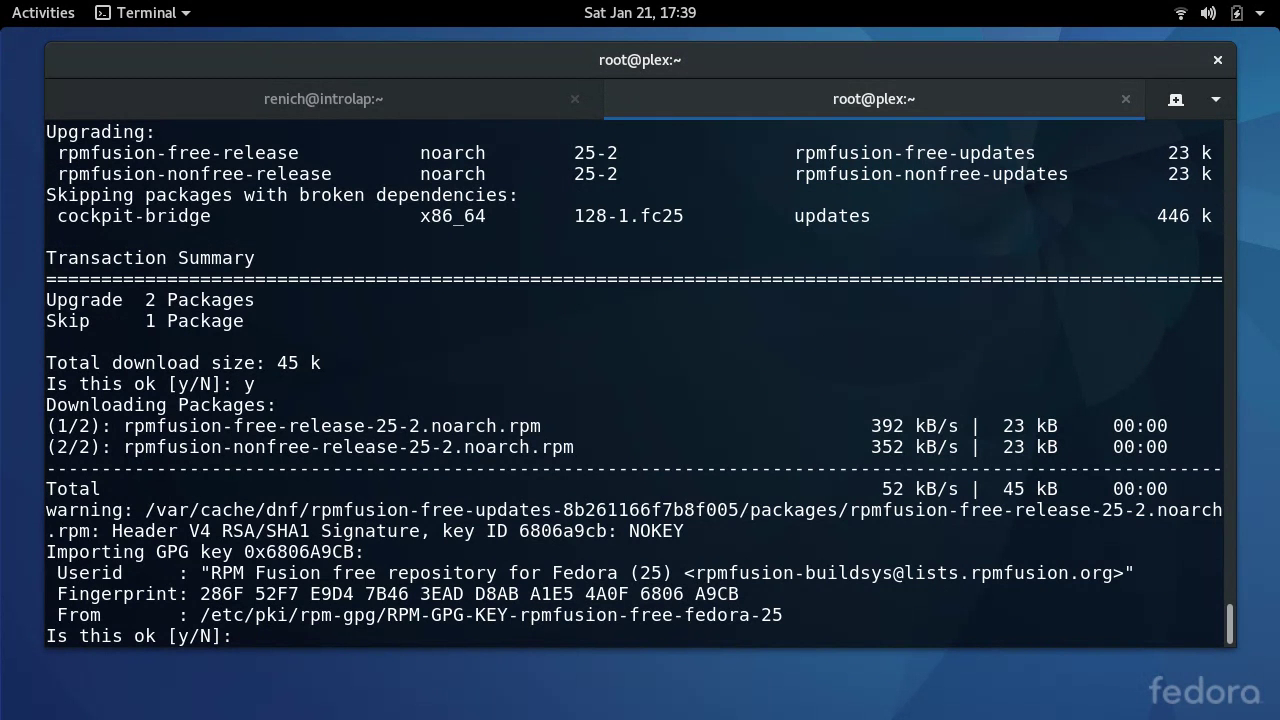
type("y")
key("Return")
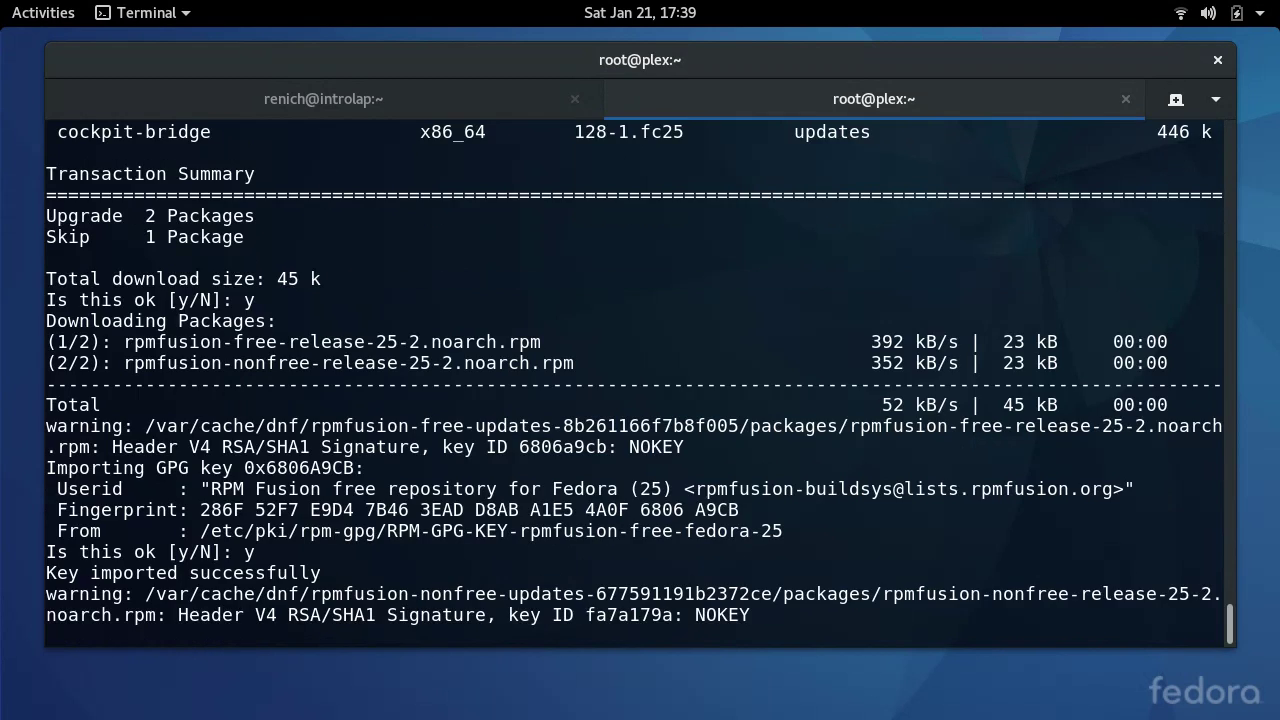
type("y")
key("Return")
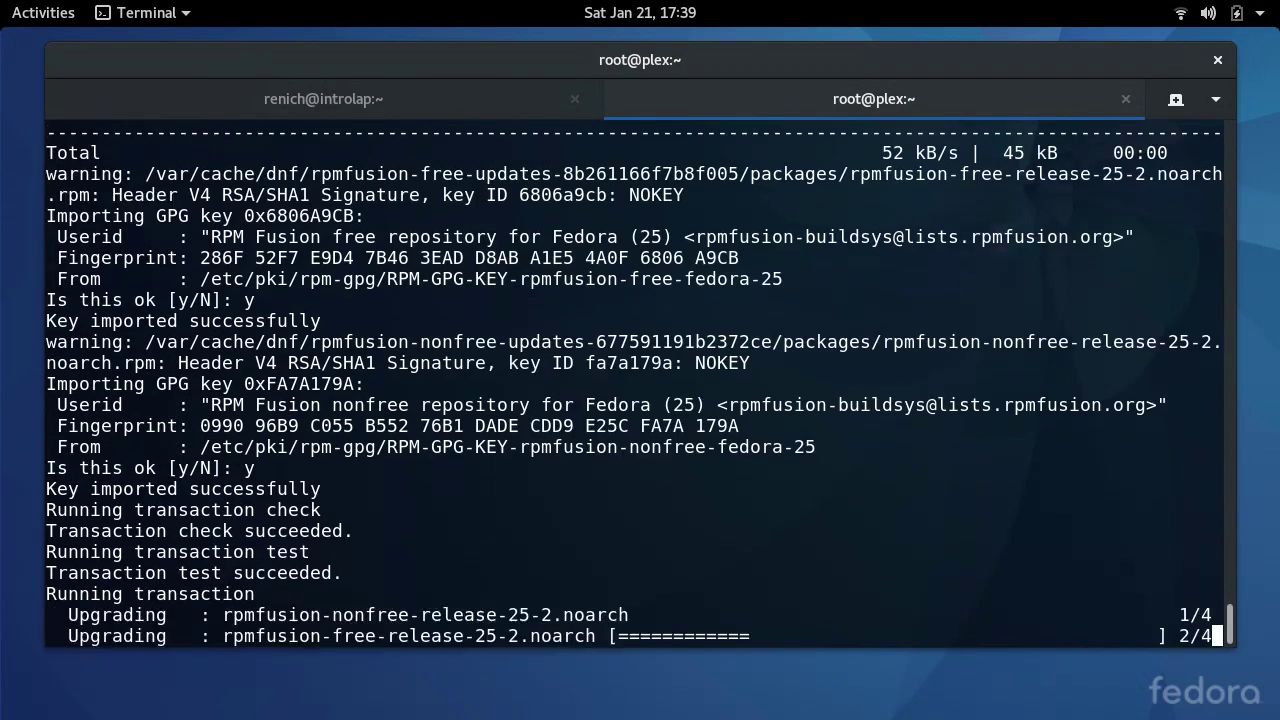
- Abort the rerun RPM Fusion install, rerun dnf upgrade with nothing to do, and clear the screen
key("ctrl+shift+v")
key("Return")
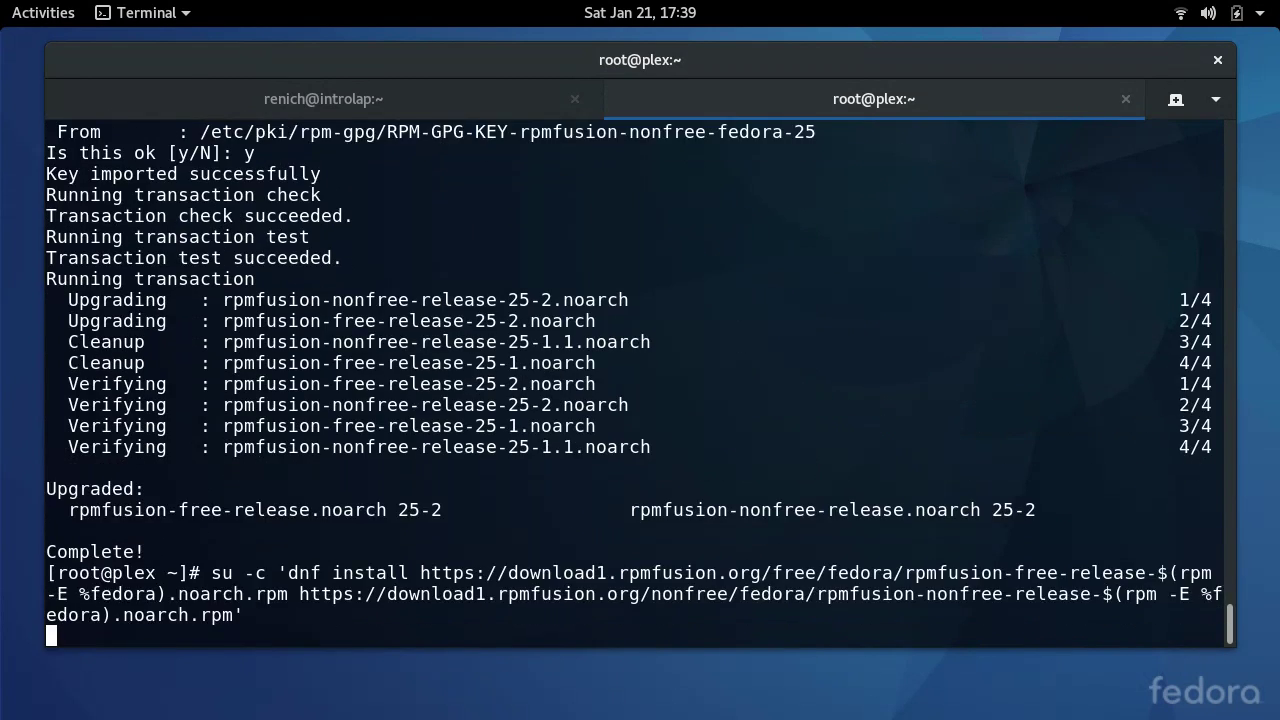
key("ctrl+c")
key("ctrl+c")
key("ctrl+c")
key("ctrl+c")
key("ctrl+c")
key("ctrl+c")
key("ctrl+c")
key("ctrl+c")
key("ctrl+c")
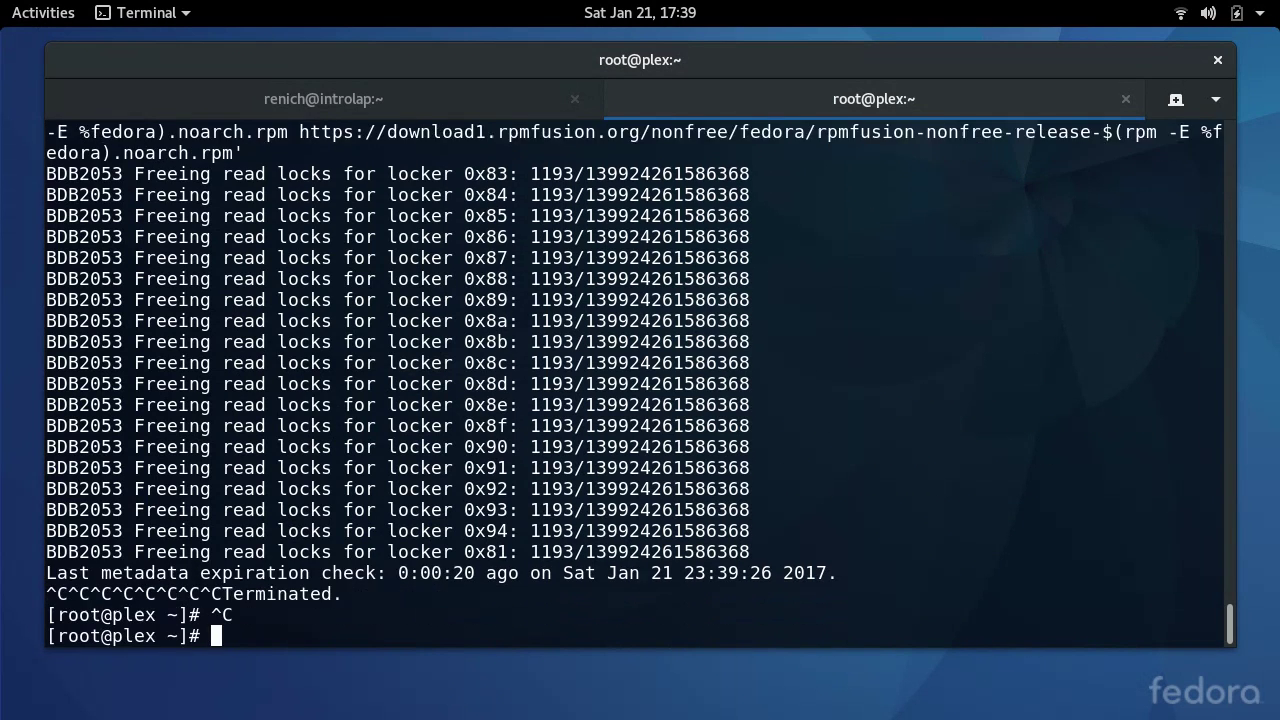
key("ctrl+c")
key("ctrl+c")
key("Up")
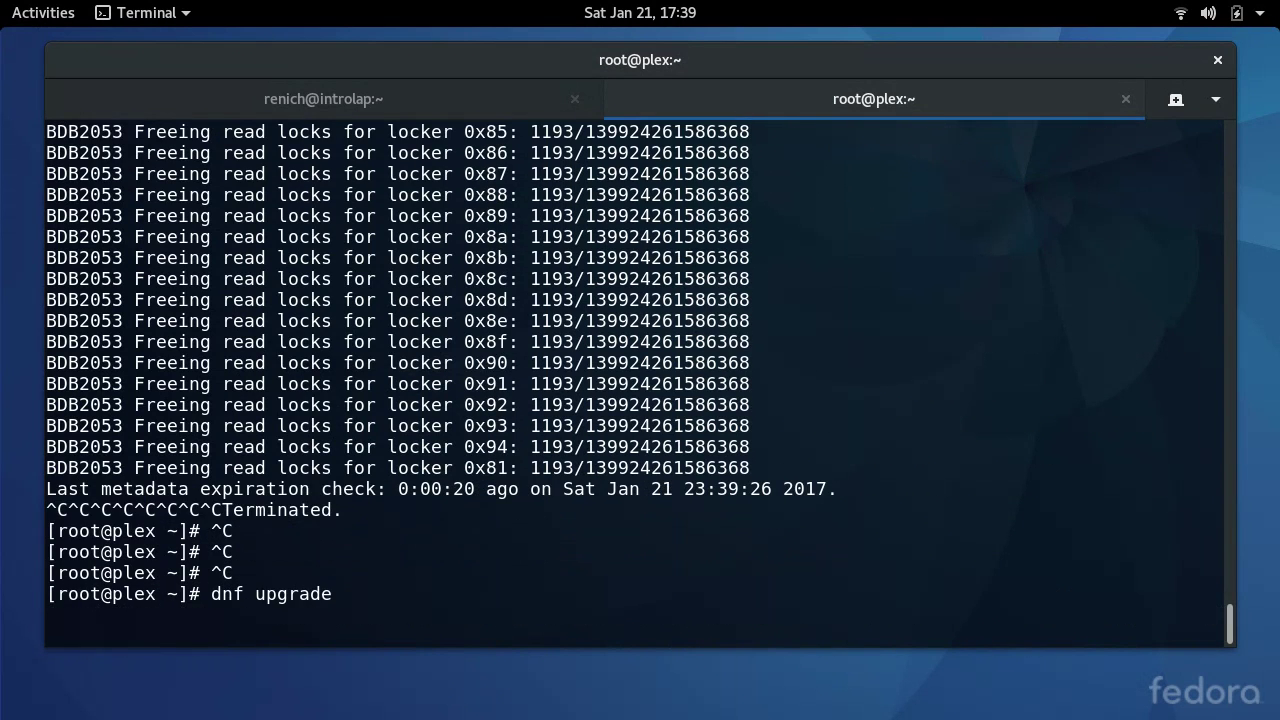
key("Return")
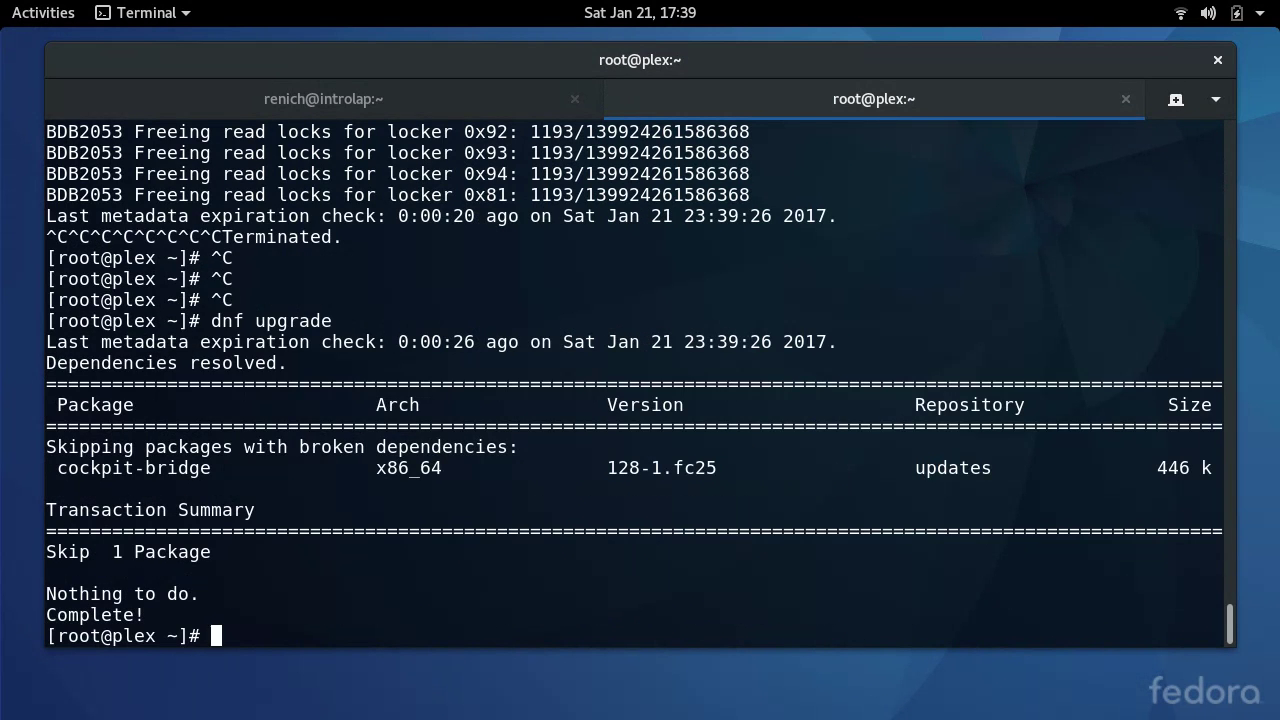
type("y")
key("Return")
key("ctrl+l")
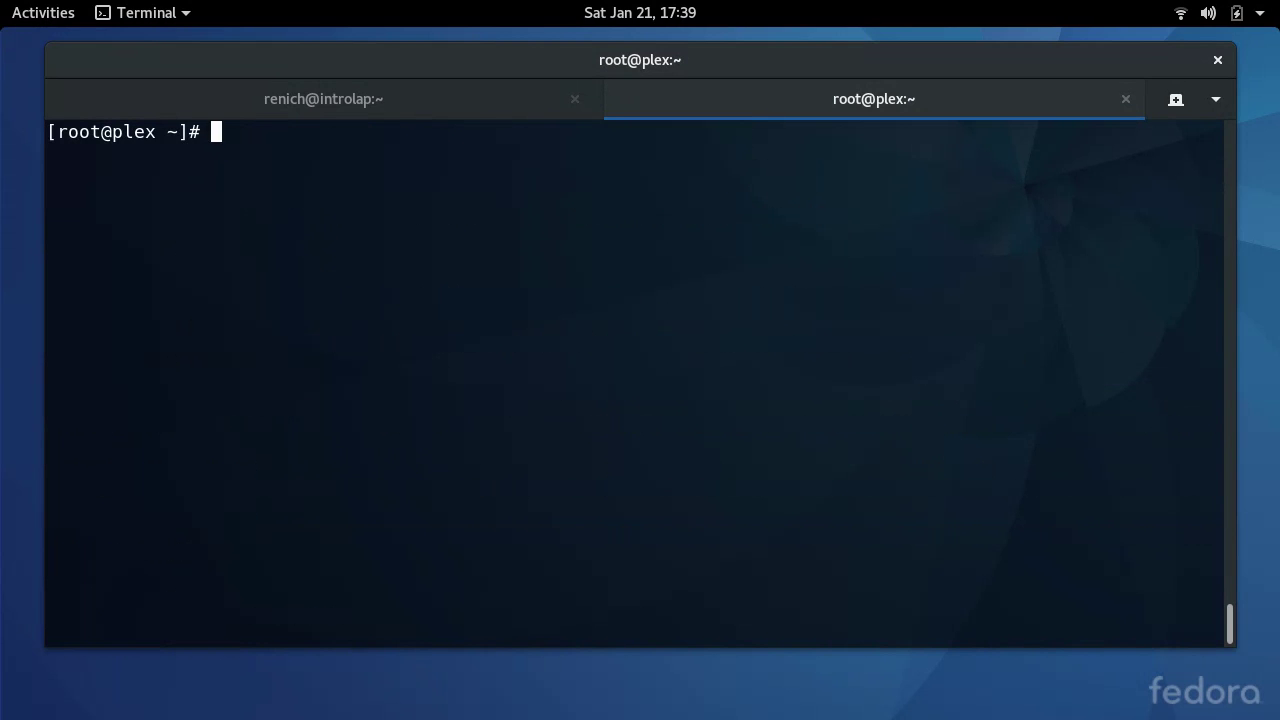
- Remove all cockpit* packages (22 including storaged, lvm2) with dnf, then clear the screen
type("dnf remove")
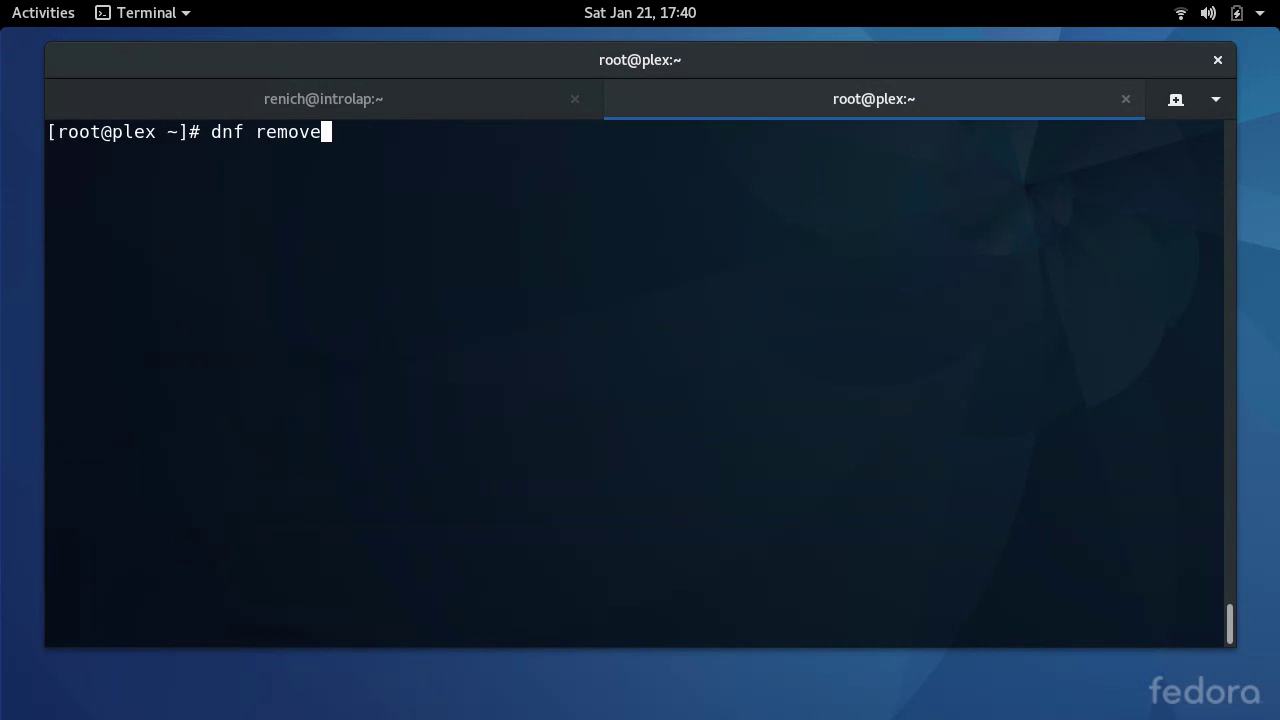
type(" cockpit*")
key("Return")
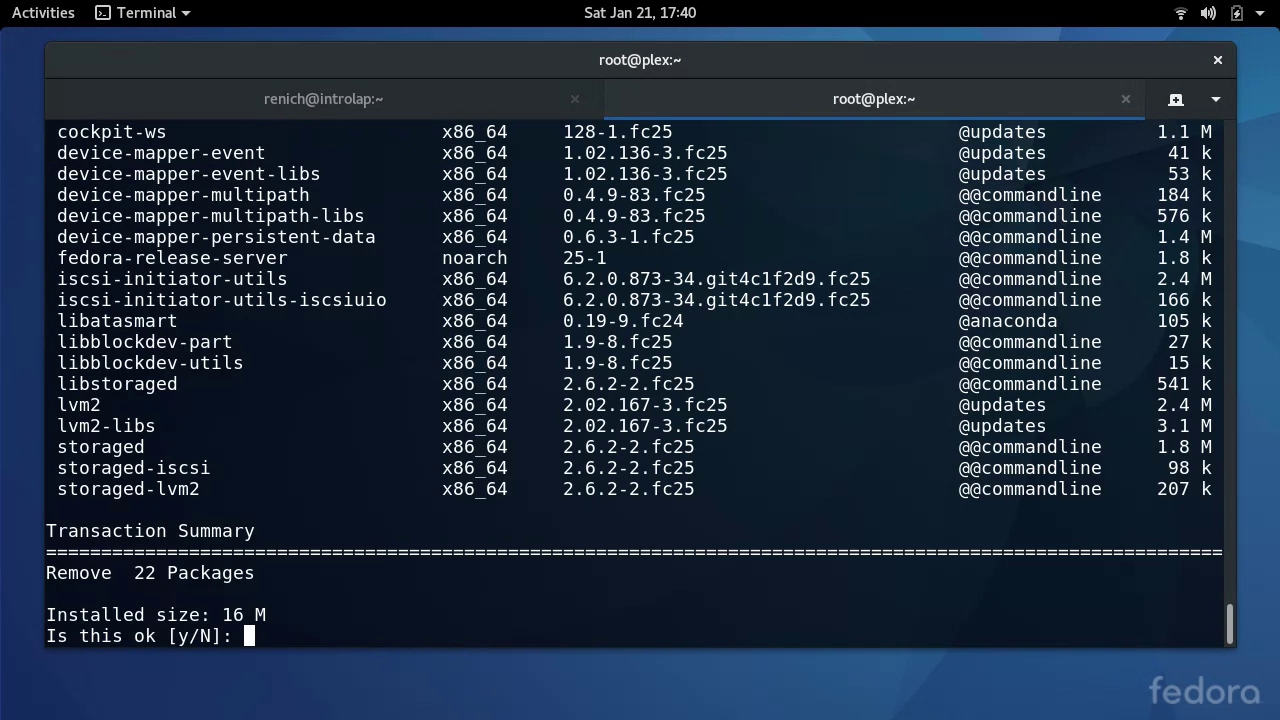
type("y")
key("Return")
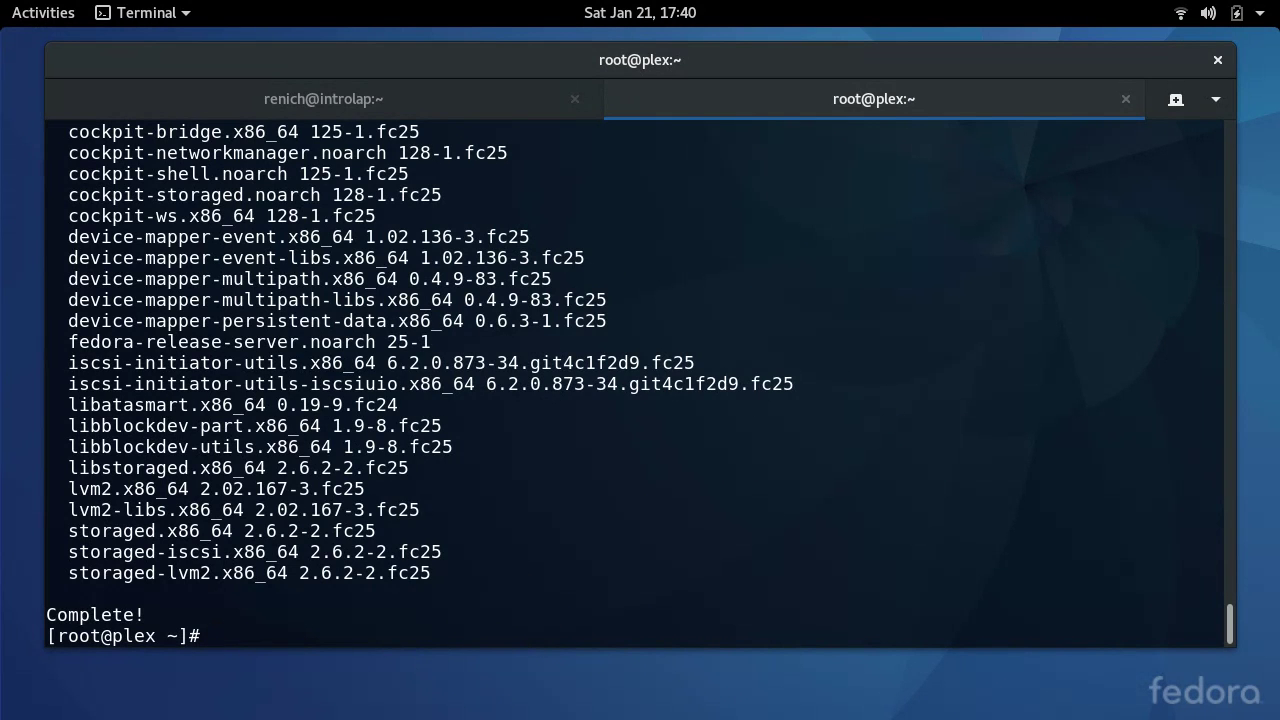
key("ctrl+l")
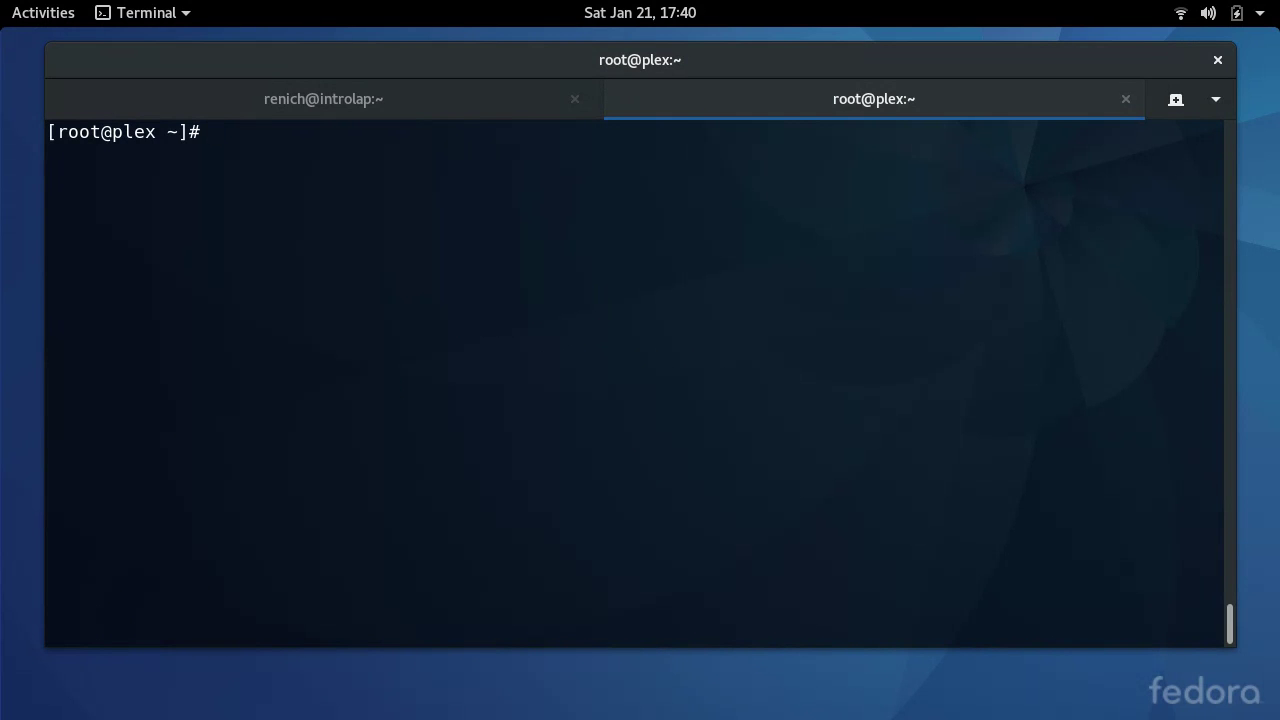
- Install ffmpeg, gstreamer-plugin* and gstreamer1-plugin* with dnf, confirming the 250-package install
type("dnf install ")
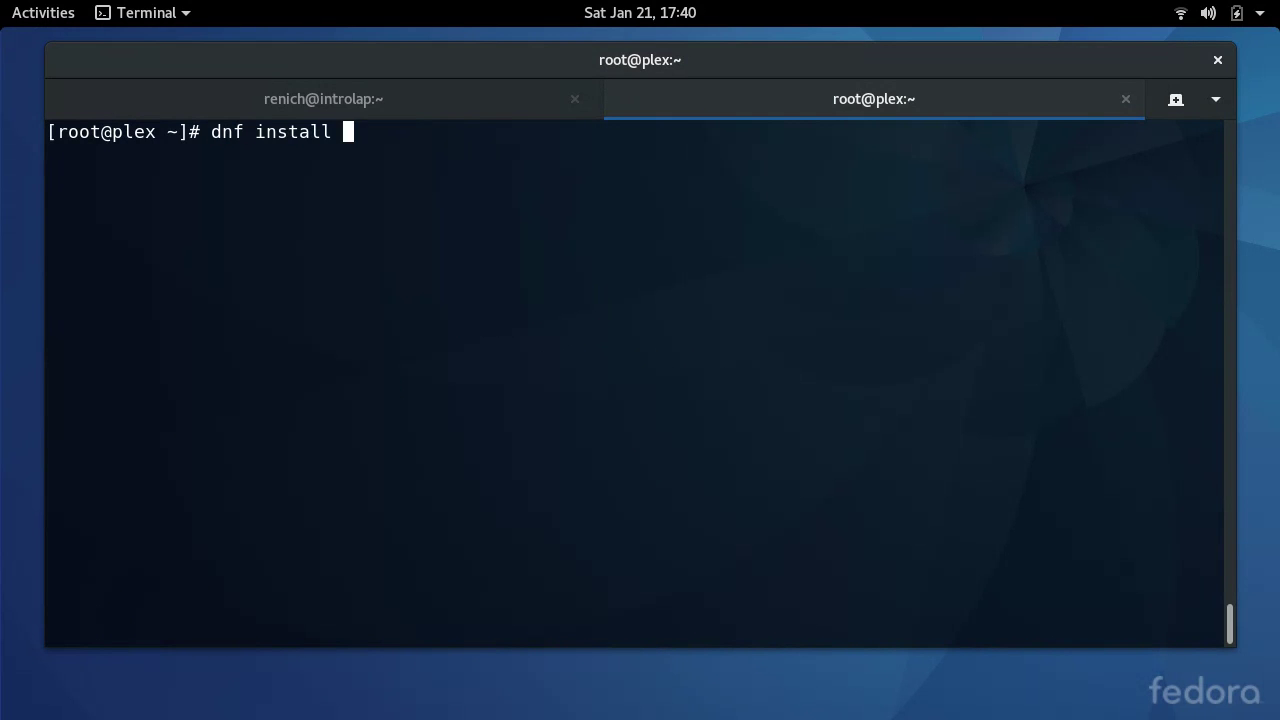
type("ffpmeg")
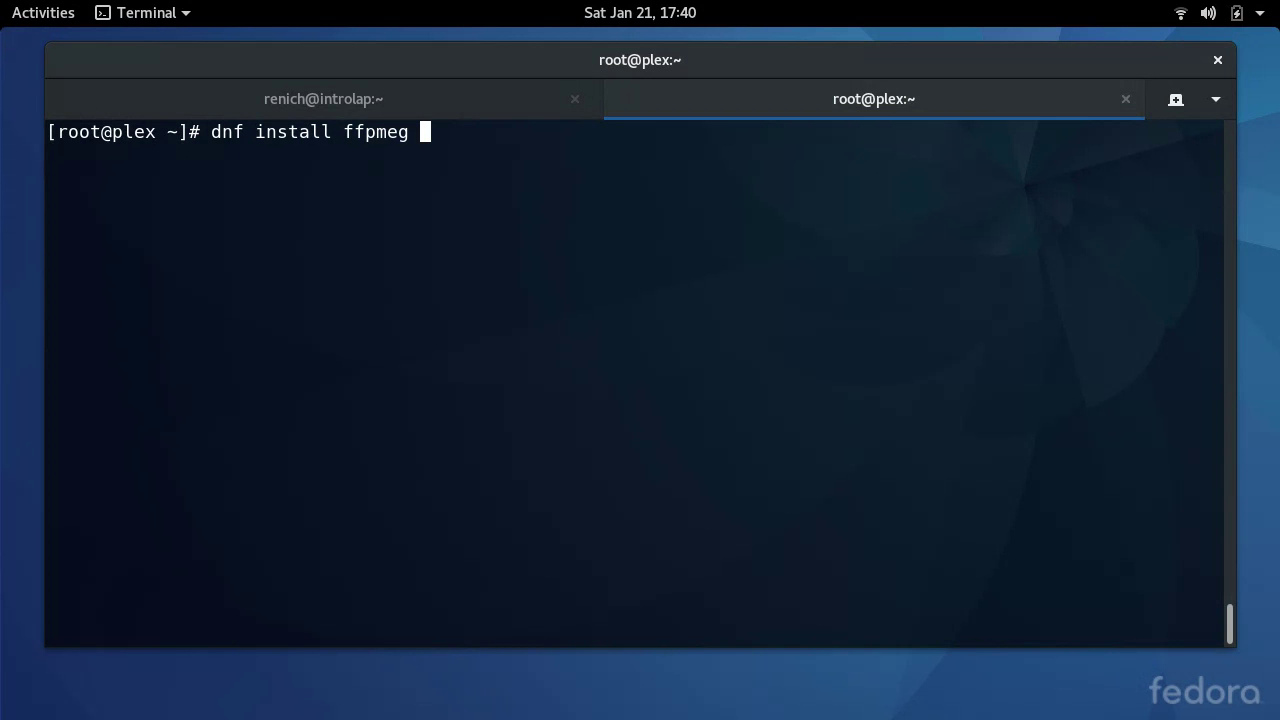
key("BackSpace")
key("BackSpace")
key("BackSpace")
key("BackSpace")
key("BackSpace")
type("mpeg gstreamer-plugin* ")
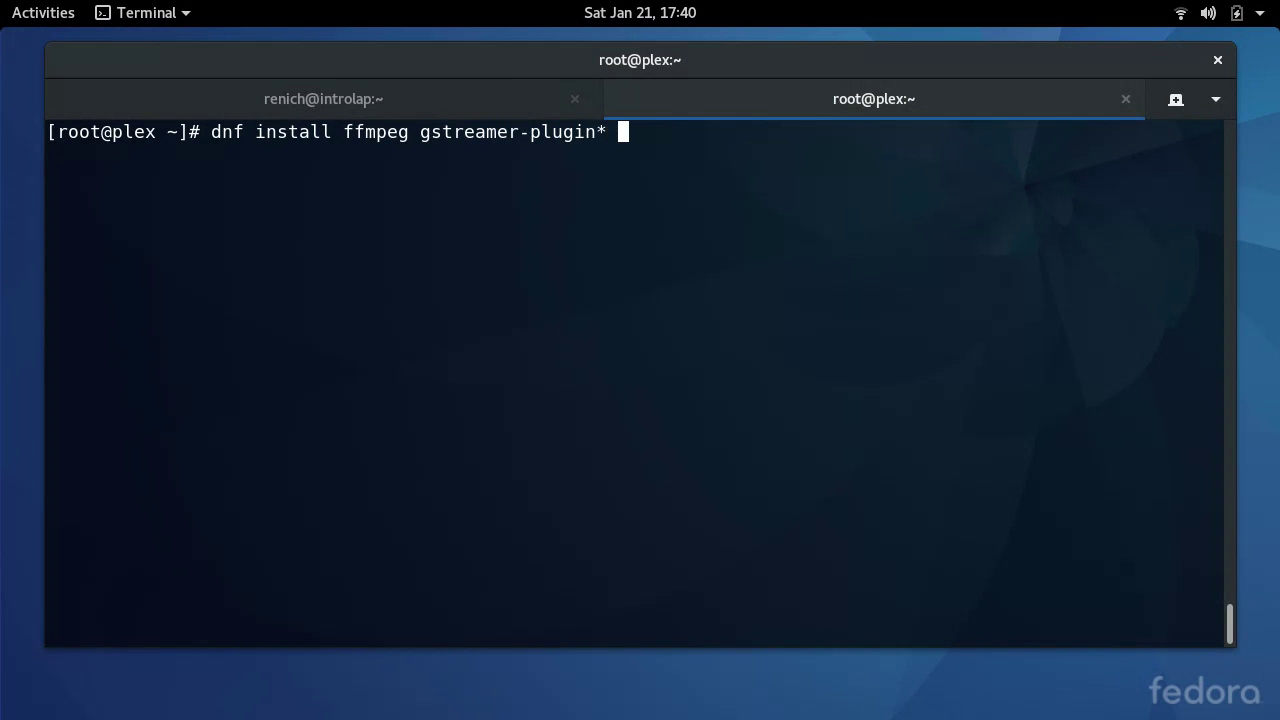
type("gstreamer1")
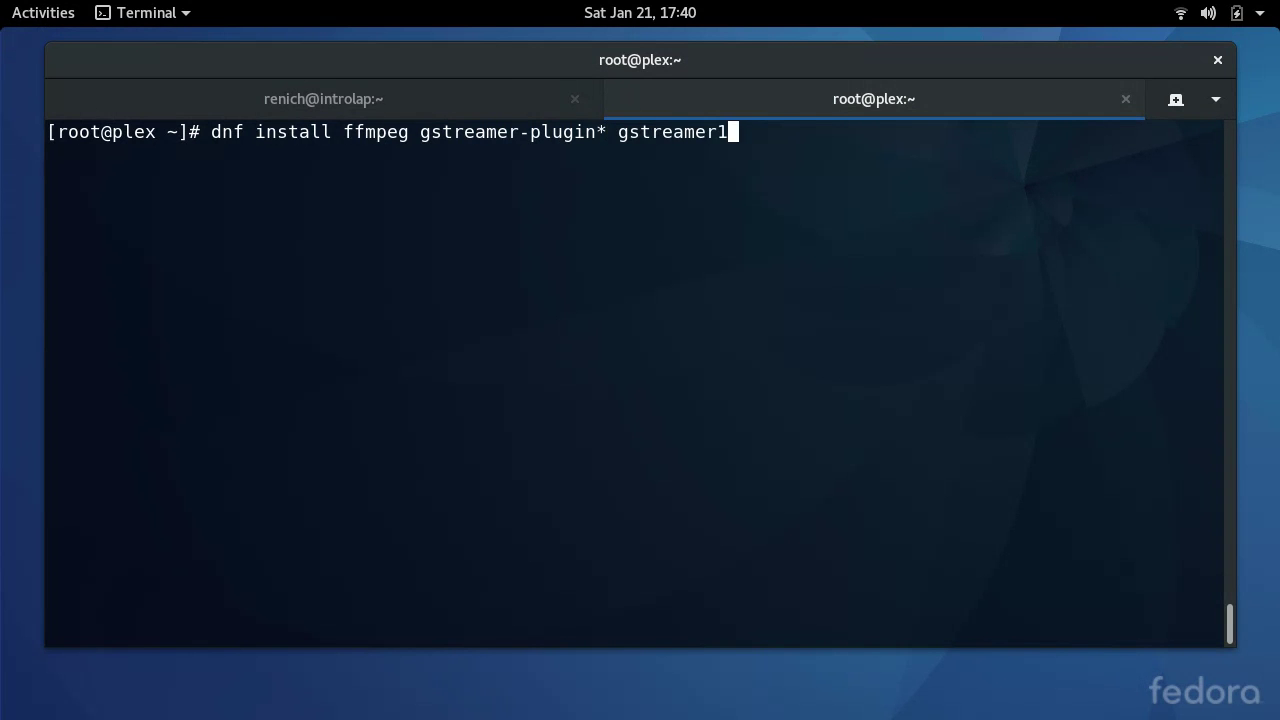
type("-plugin*")
key("Return")
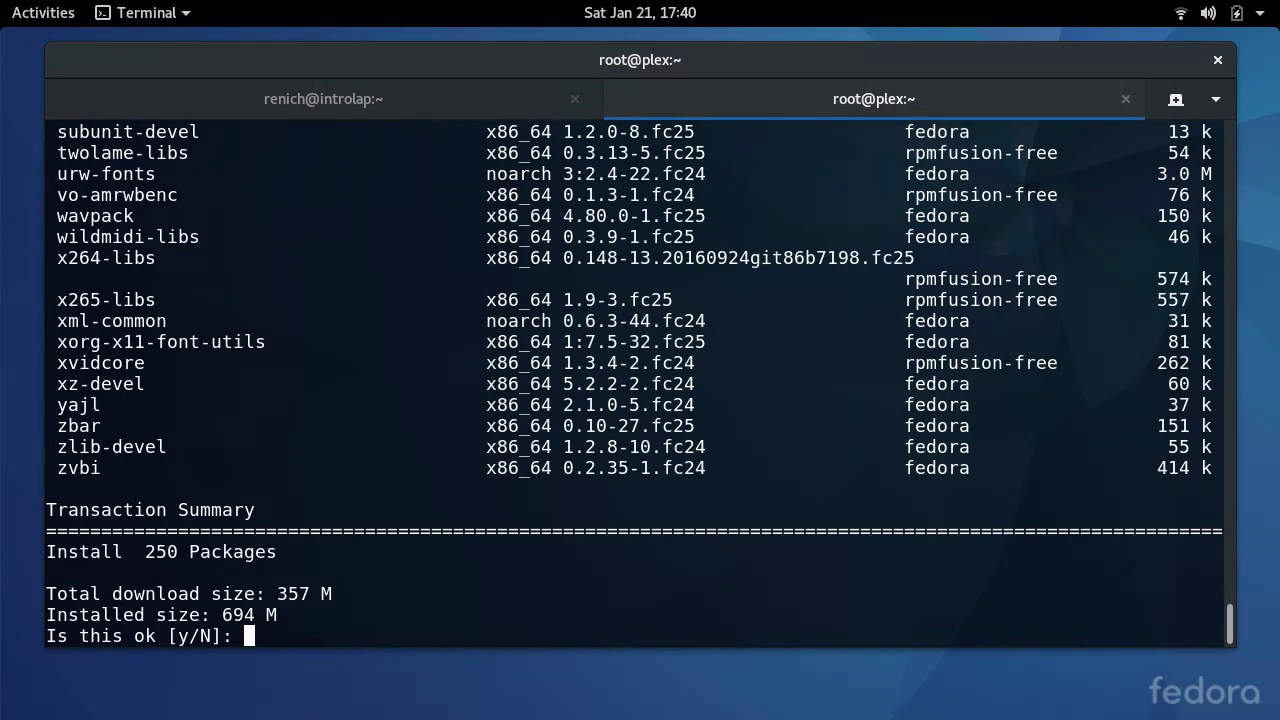
type("y")
key("Return")
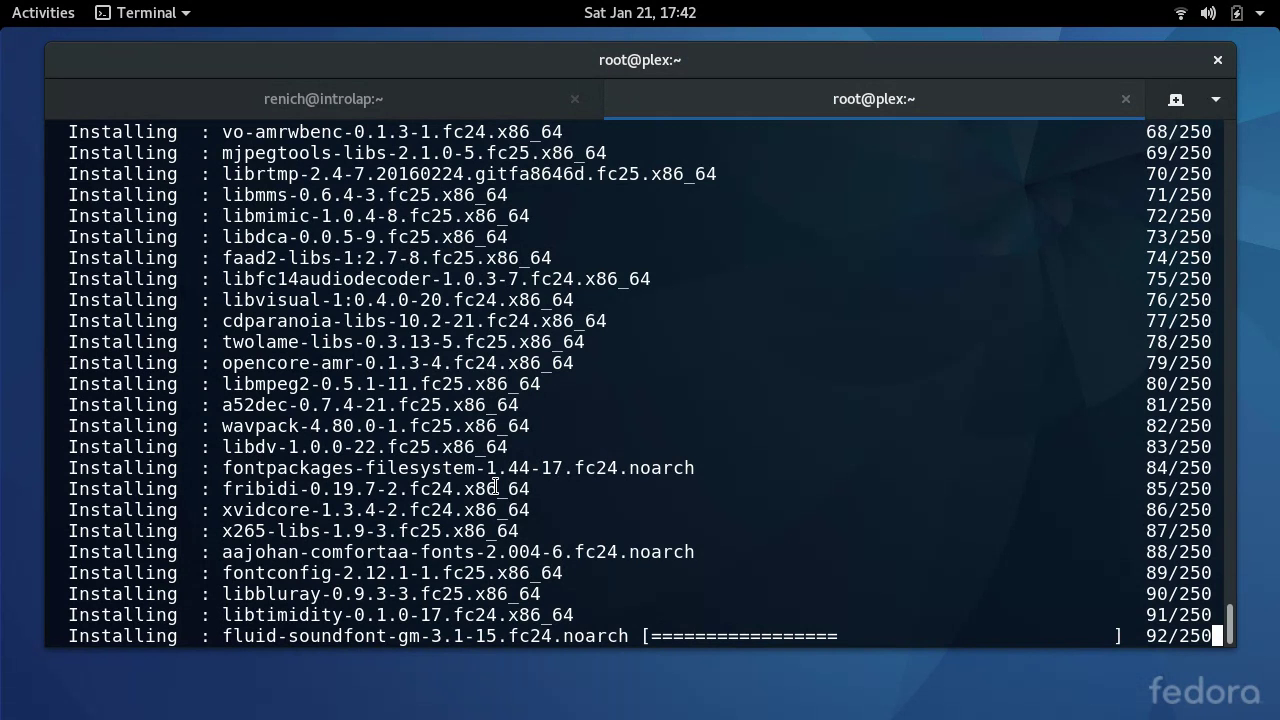
- Switch back to Google Chrome on the RPM Fusion configuration page
key("alt+Tab")
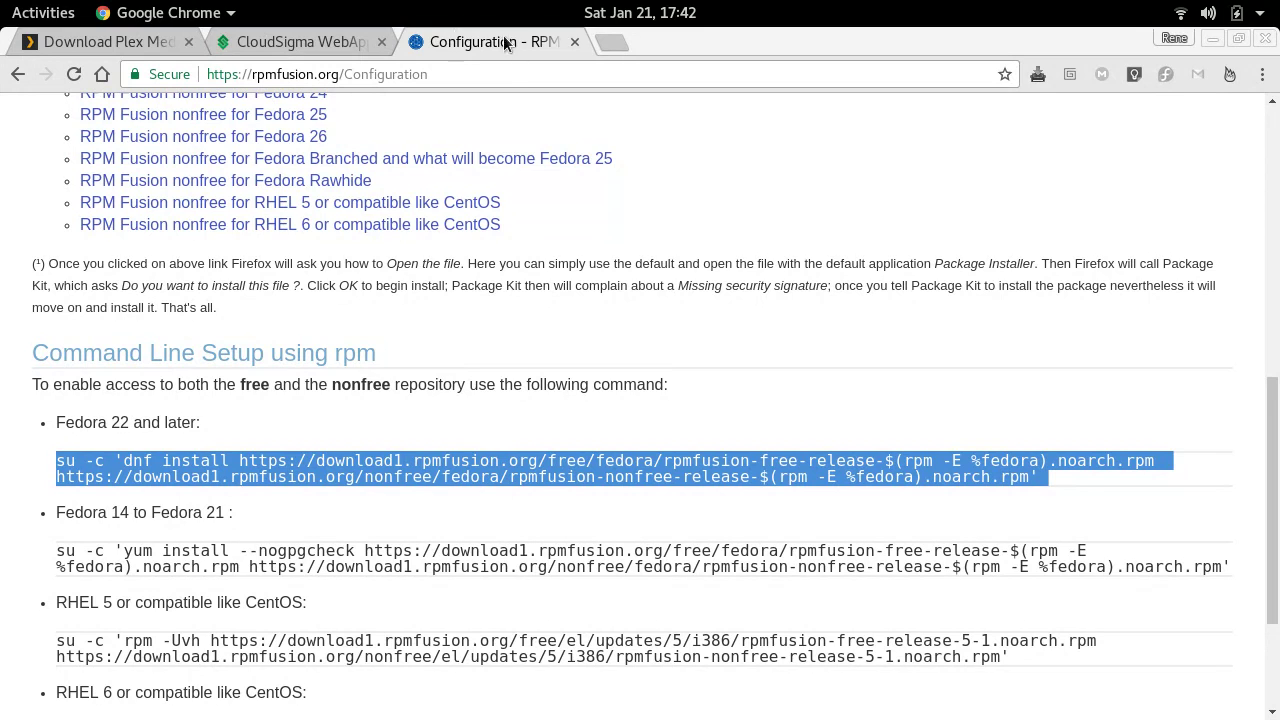
- Search Google for 'creative commons movies' in a new tab
left_click(606, 47)
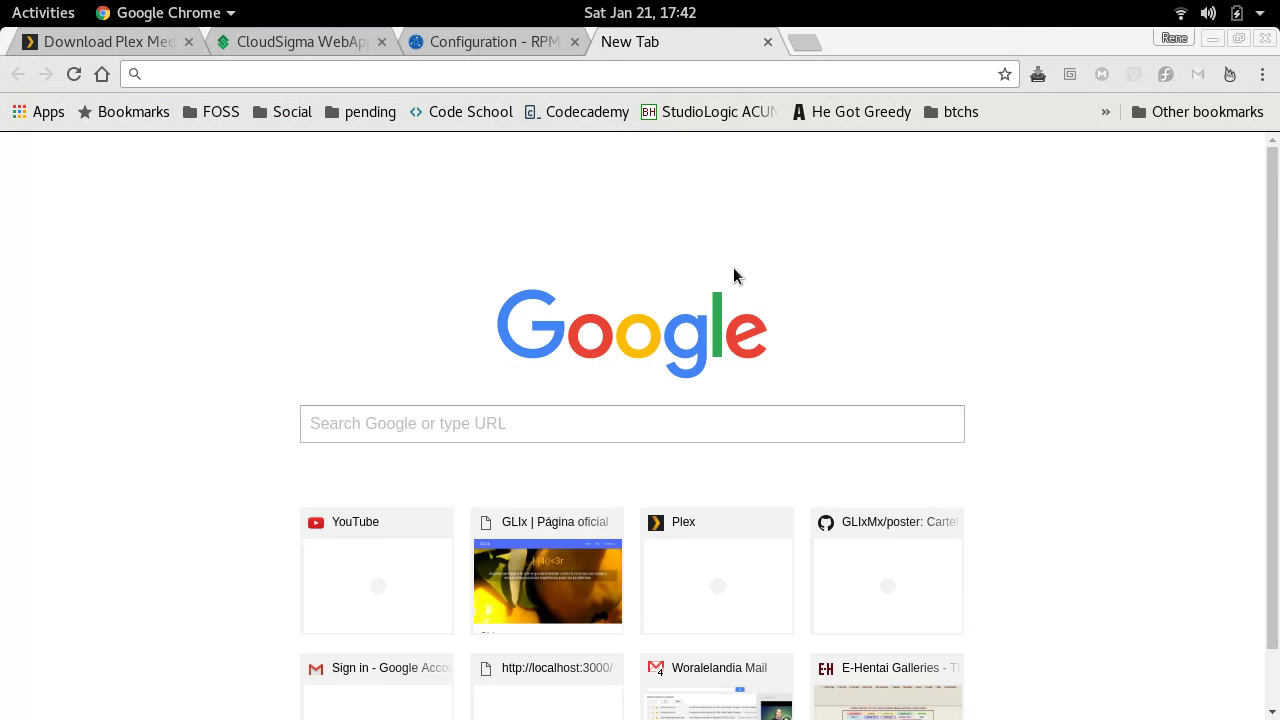
type("creat")
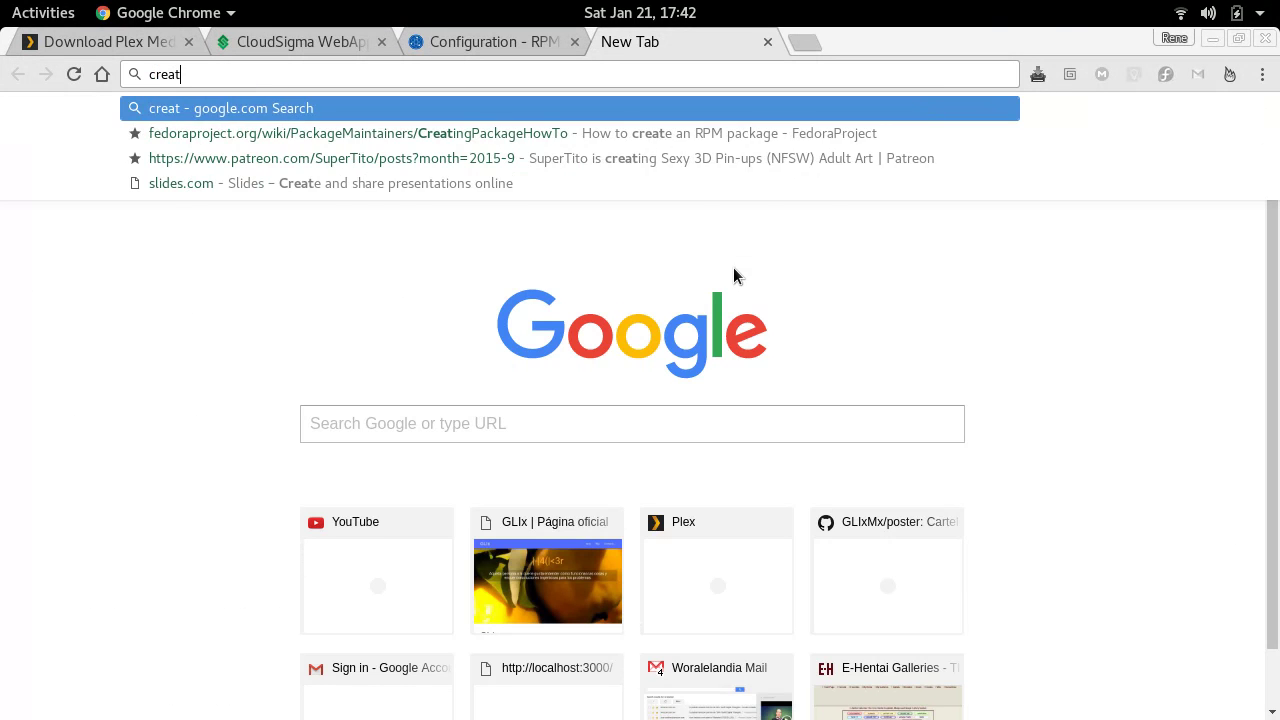
type("ive commons movies")
key("Return")
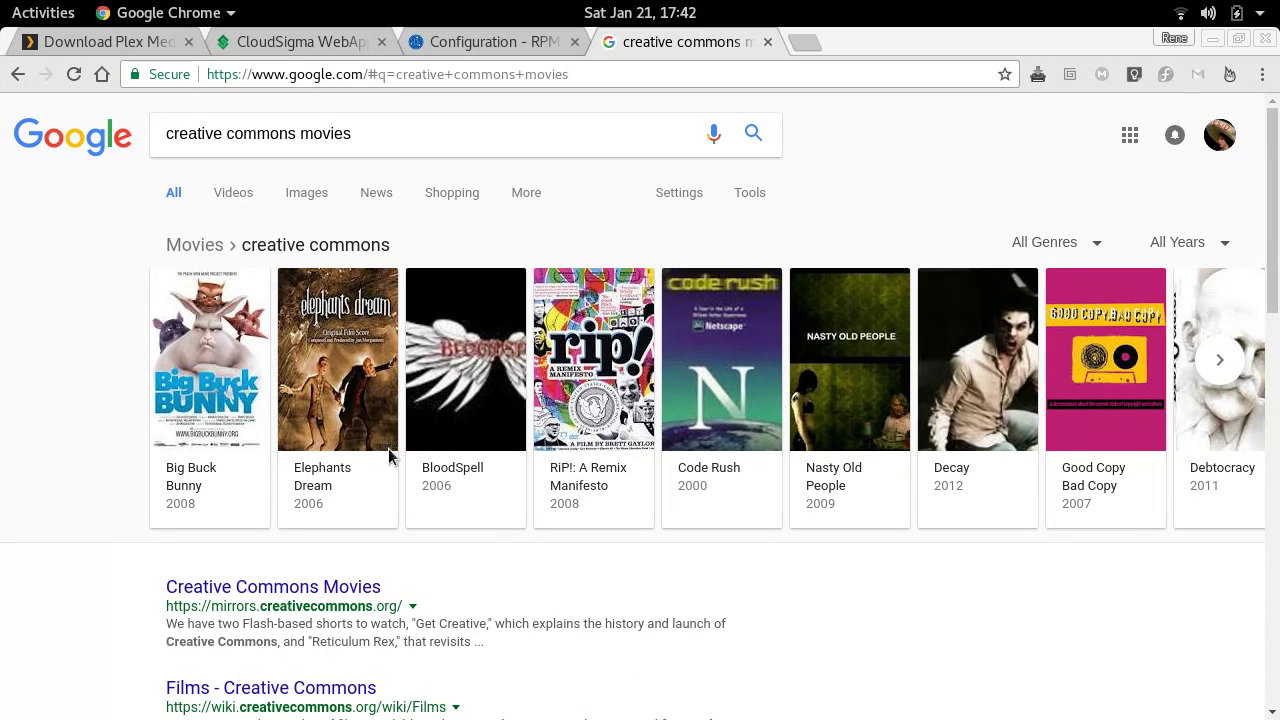
- Replace the search query with 'tears of steel'
triple_click(372, 129)
type("t")
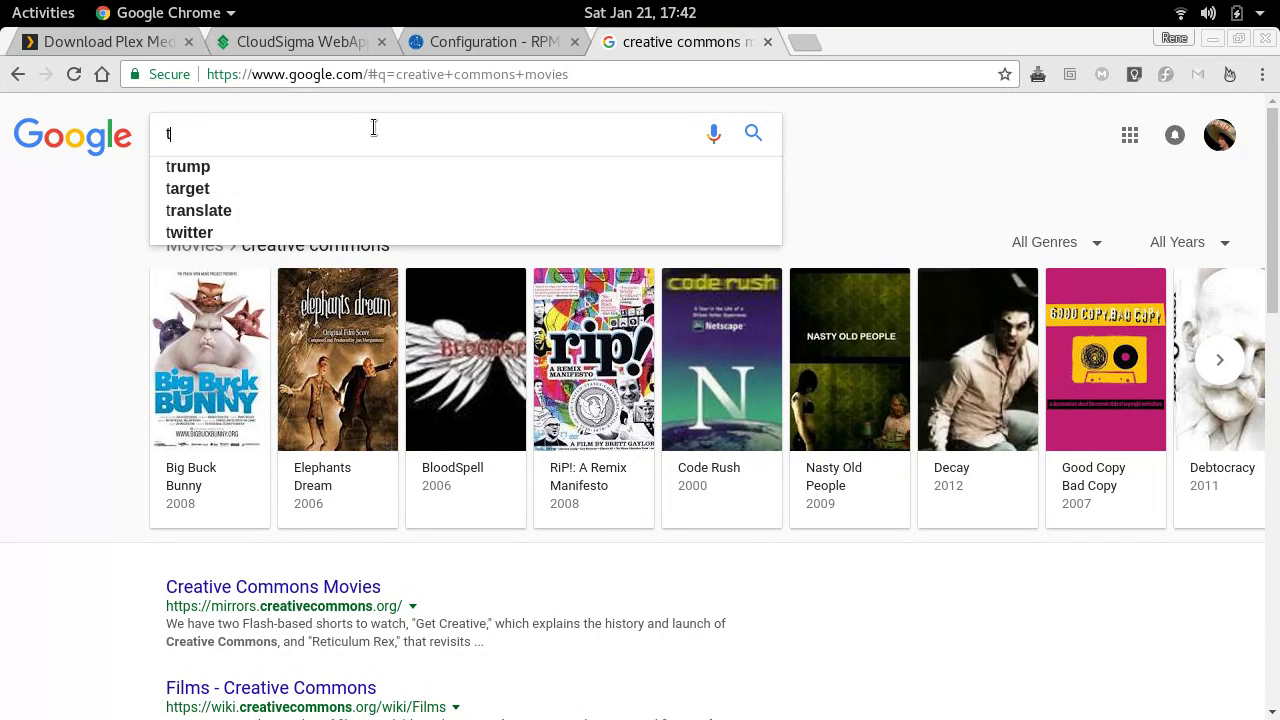
type("ears of steel")
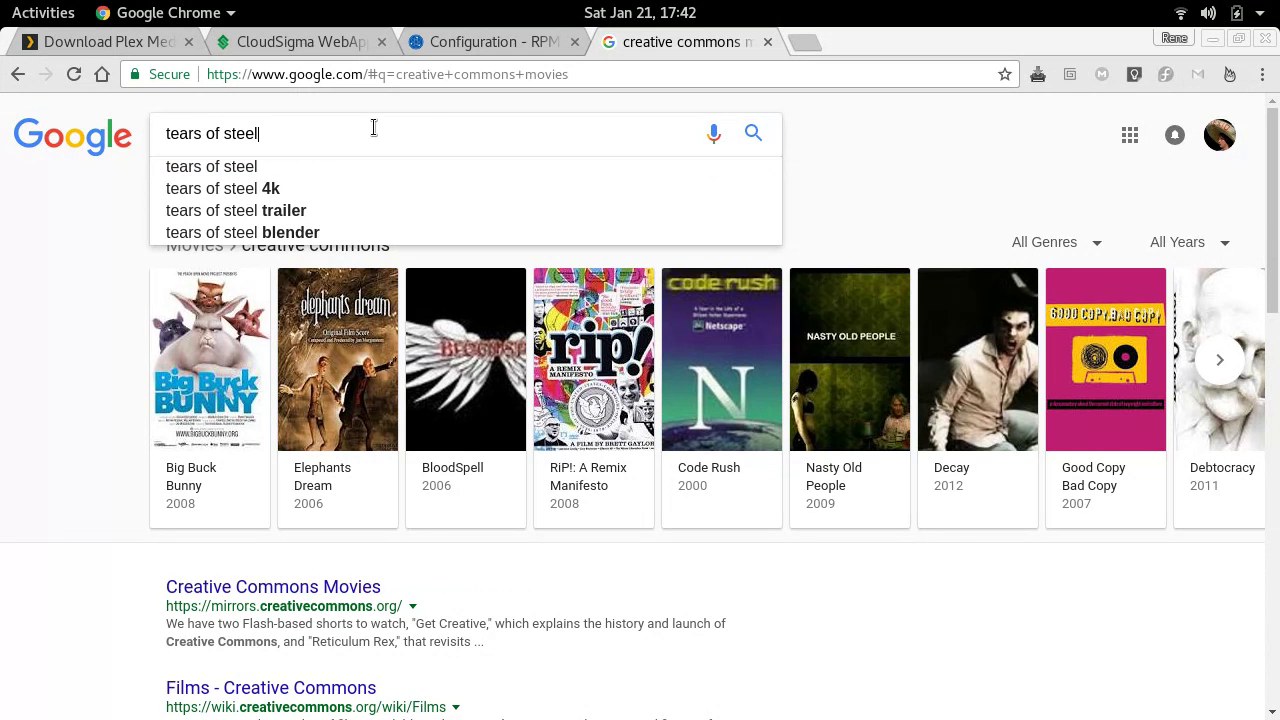
key("Return")
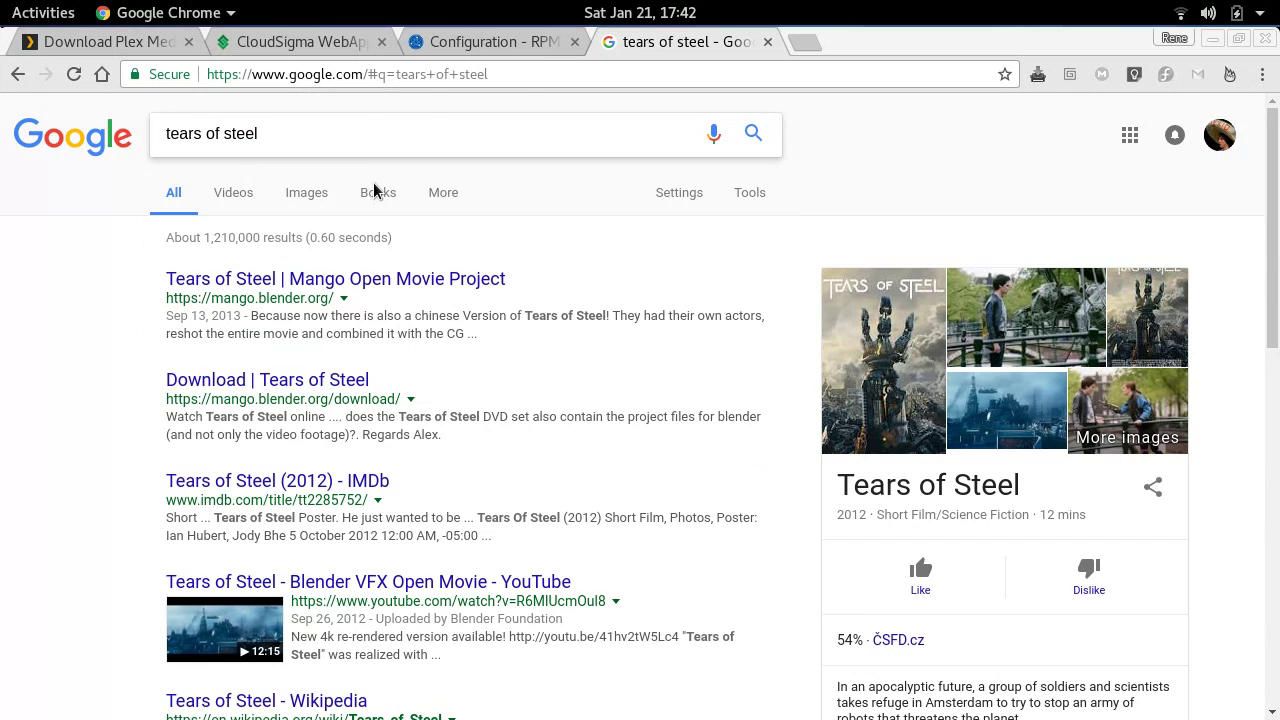
- Open the Tears of Steel Mango site and go to its download page
left_click(325, 280)
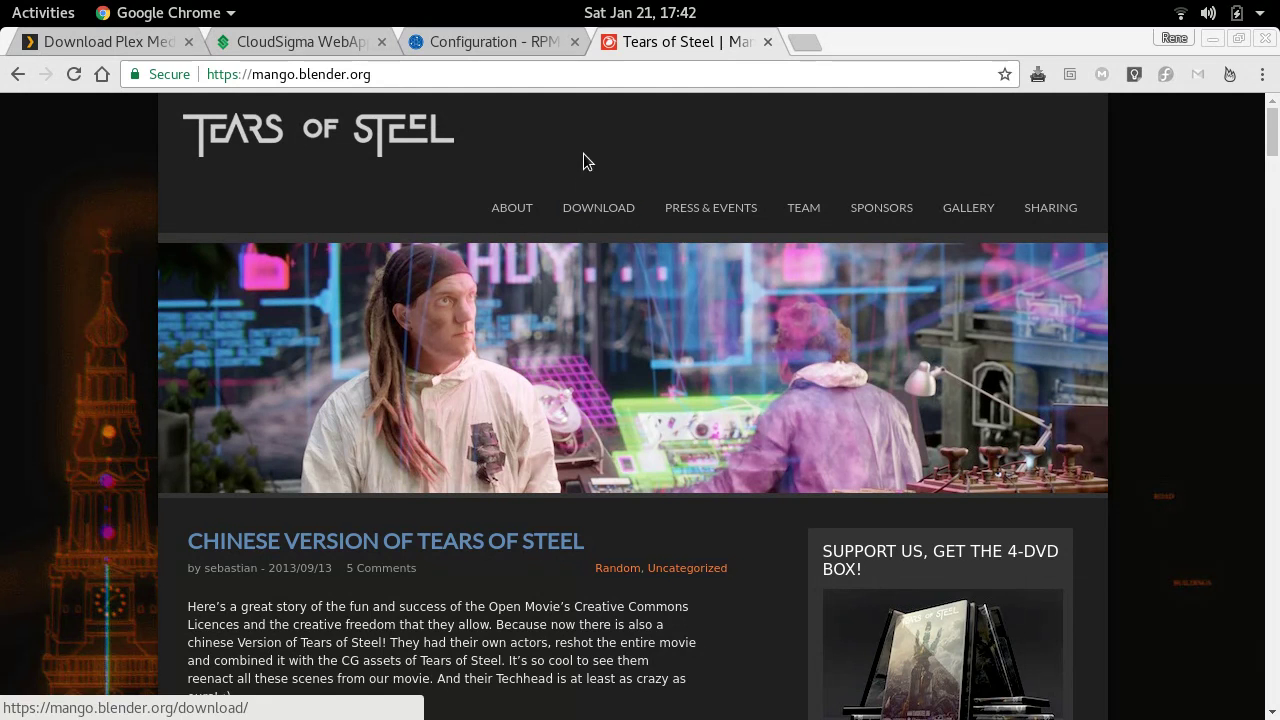
left_click(599, 212)
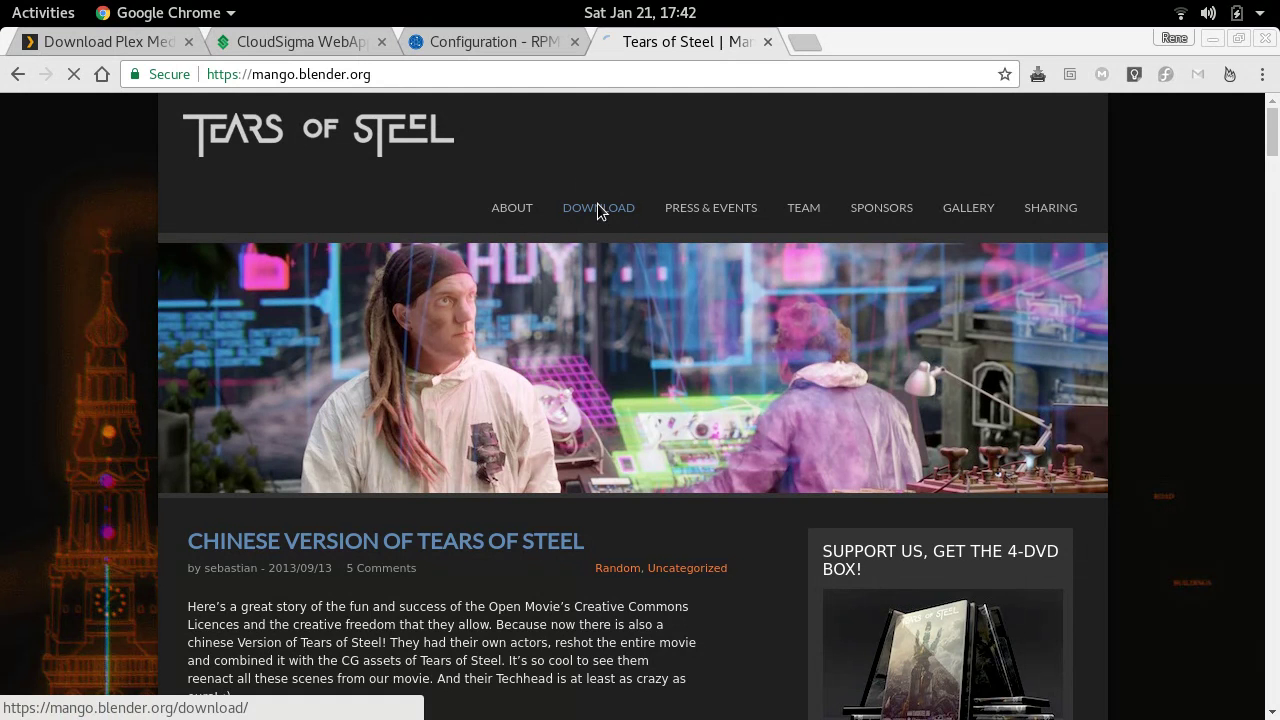
scroll(538, 505, "down", 5)
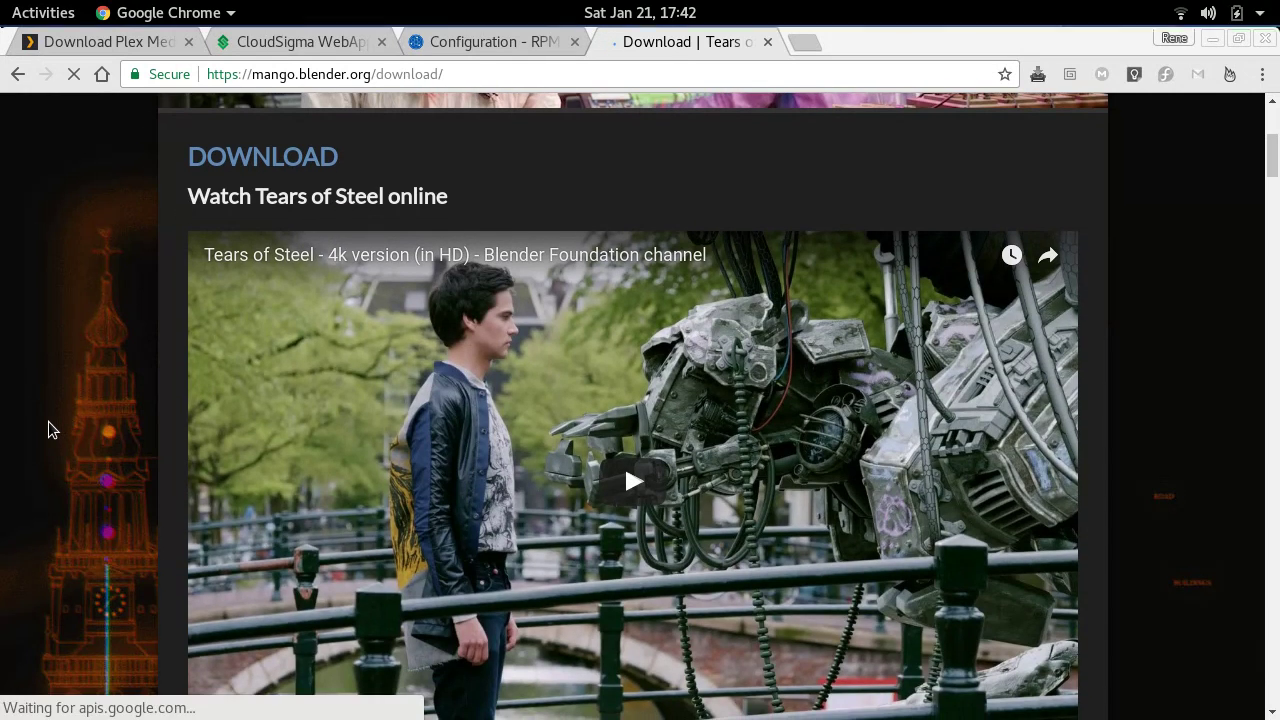
scroll(48, 430, "down", 3)
scroll(48, 430, "down", 3)
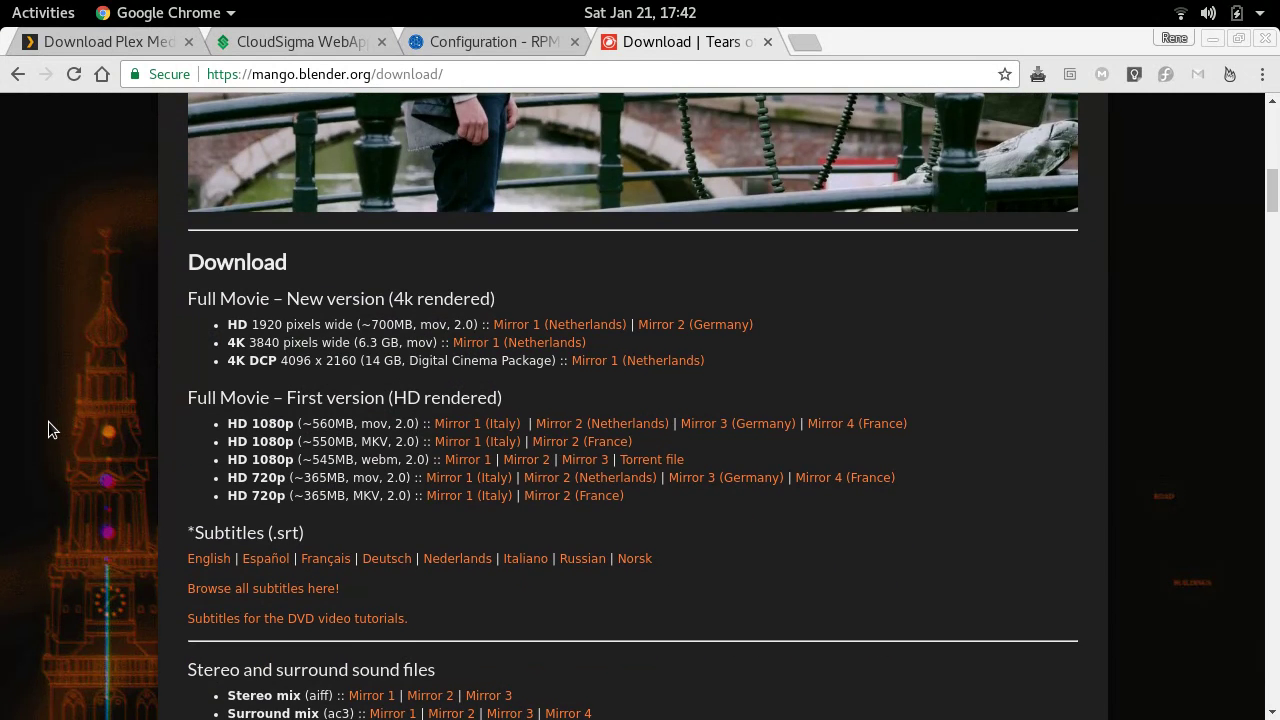
- Highlight the HD 1080p download entries, including the 550MB MKV line
triple_click(389, 331)
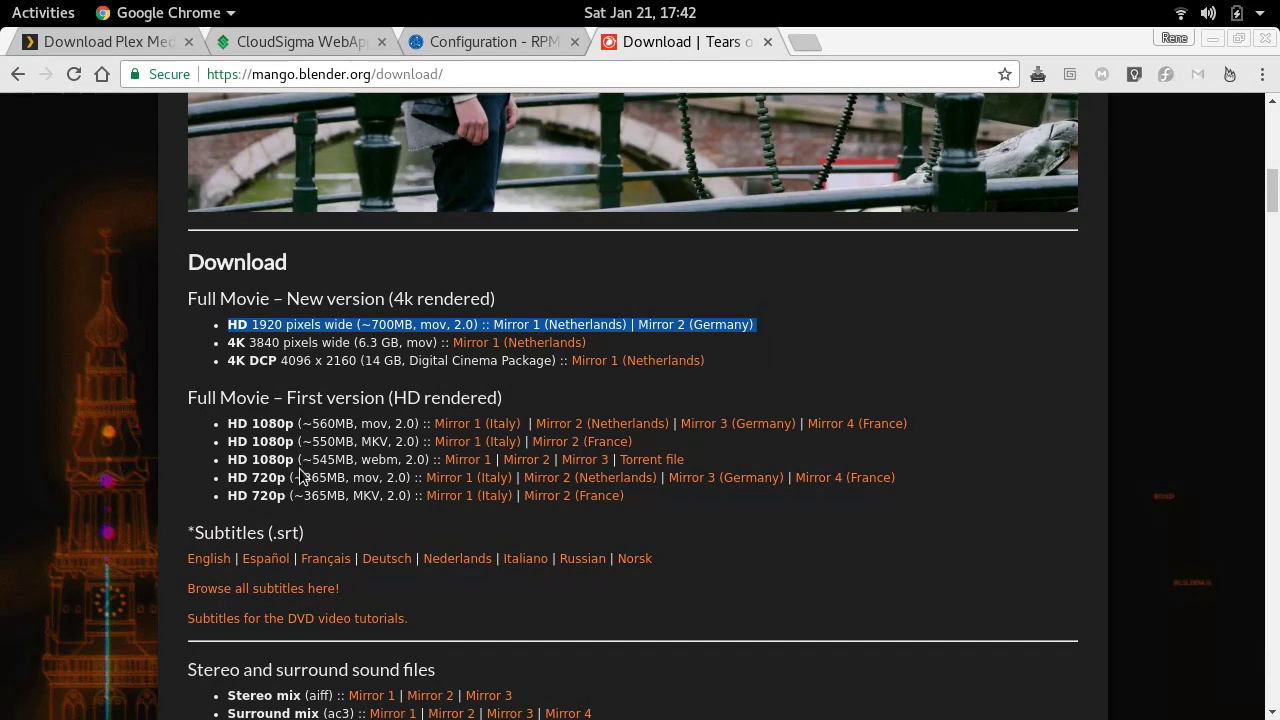
triple_click(377, 443)
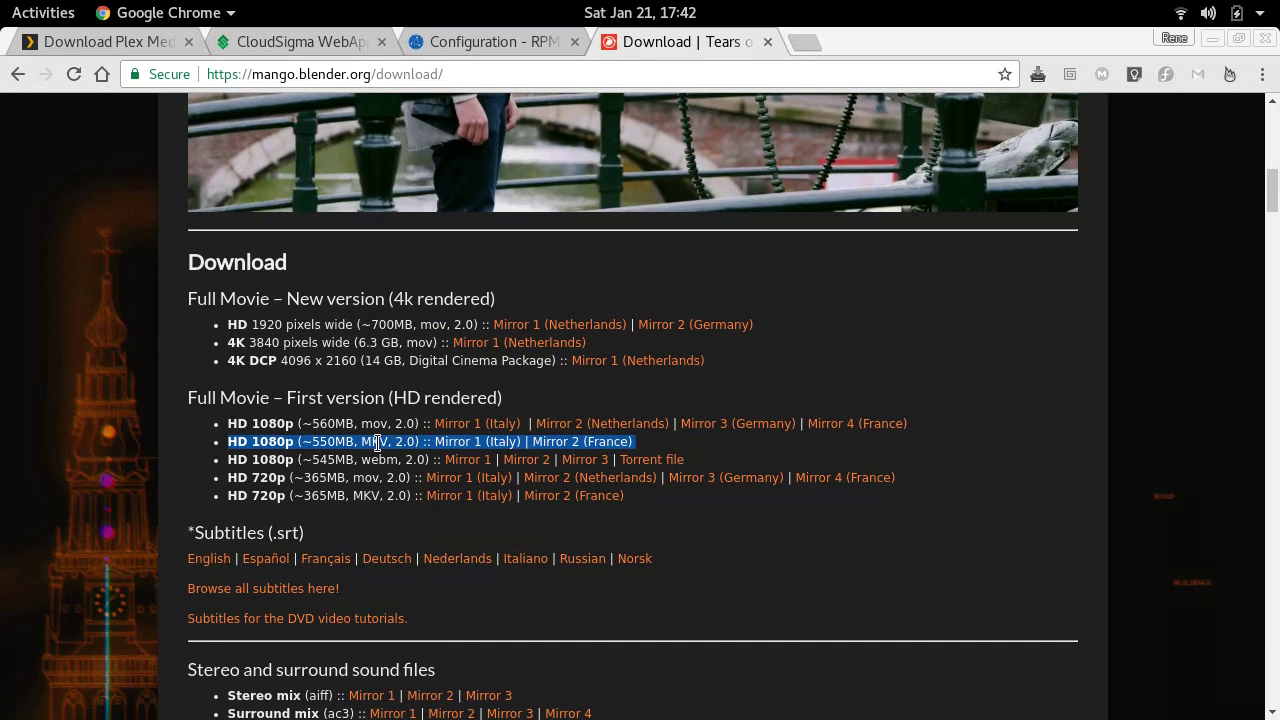
triple_click(432, 297)
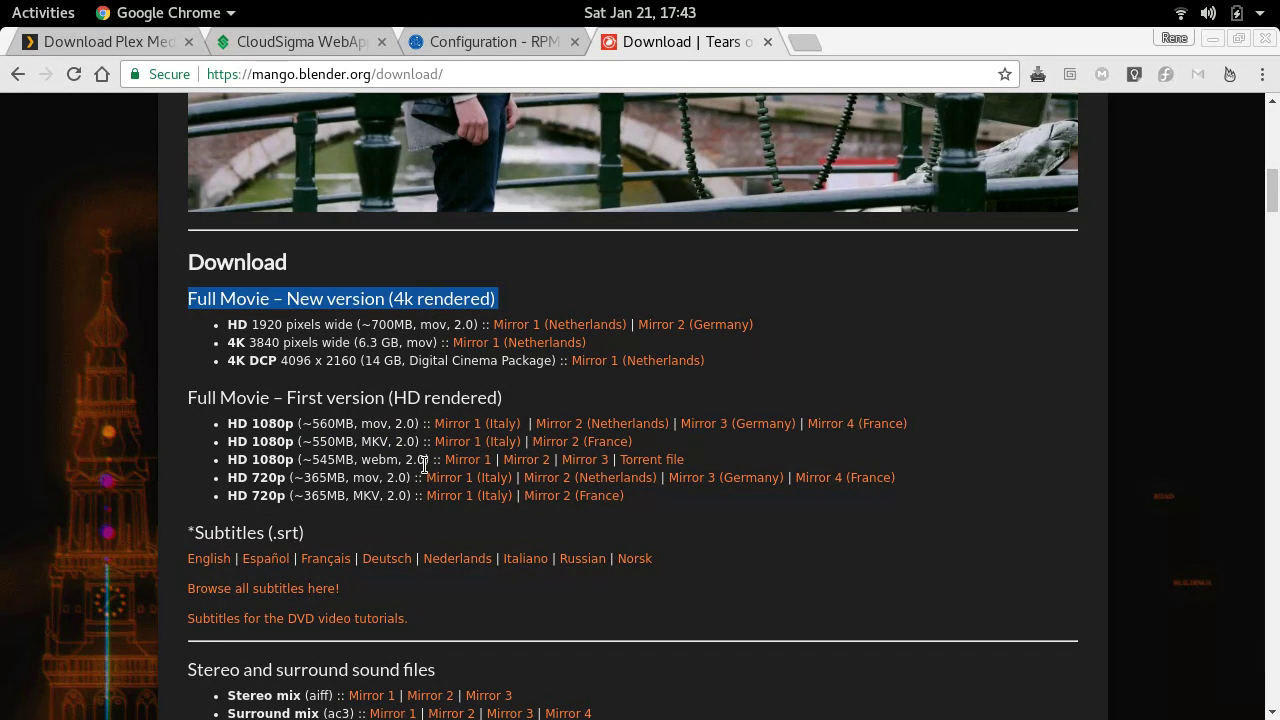
triple_click(365, 442)
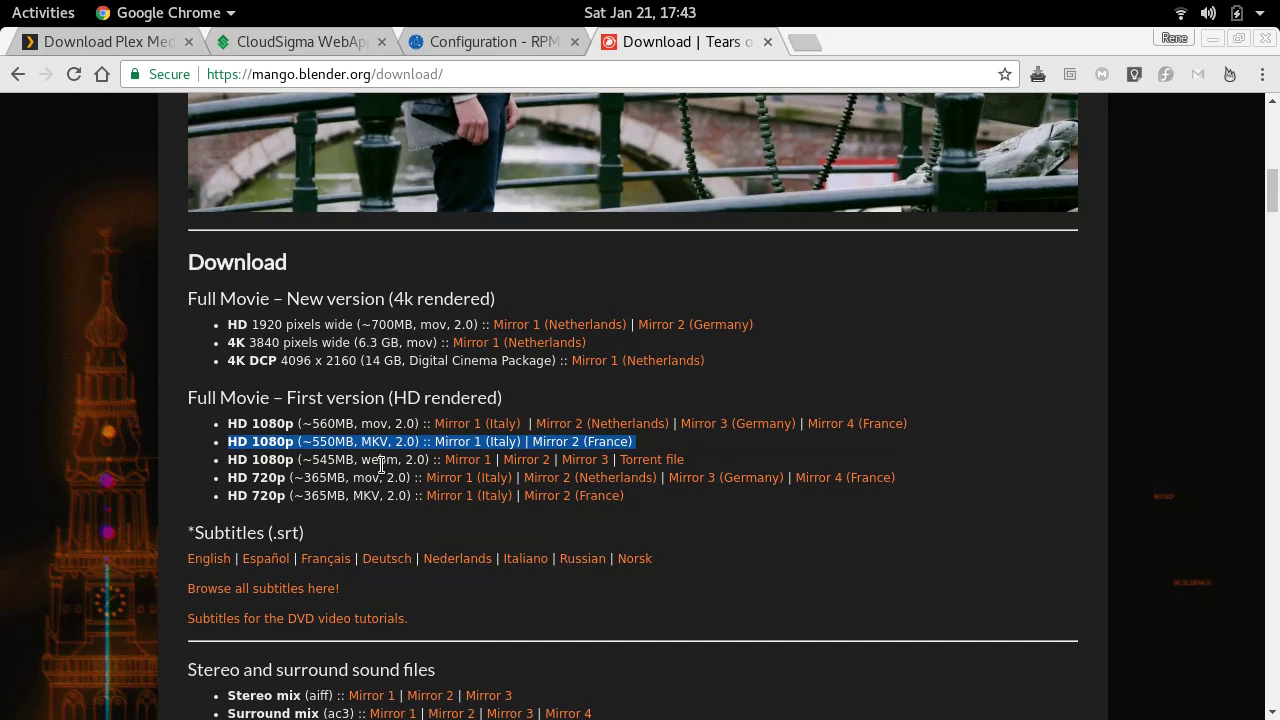
triple_click(381, 465)
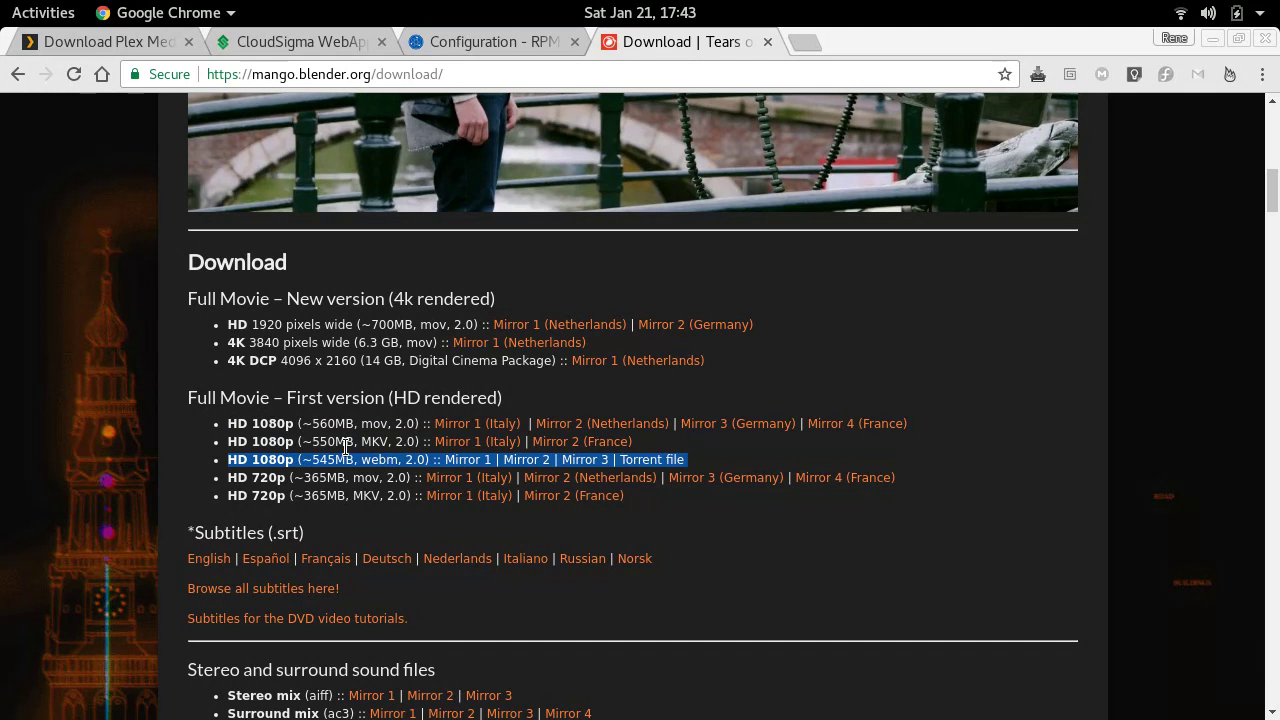
double_click(345, 447)
triple_click(345, 447)
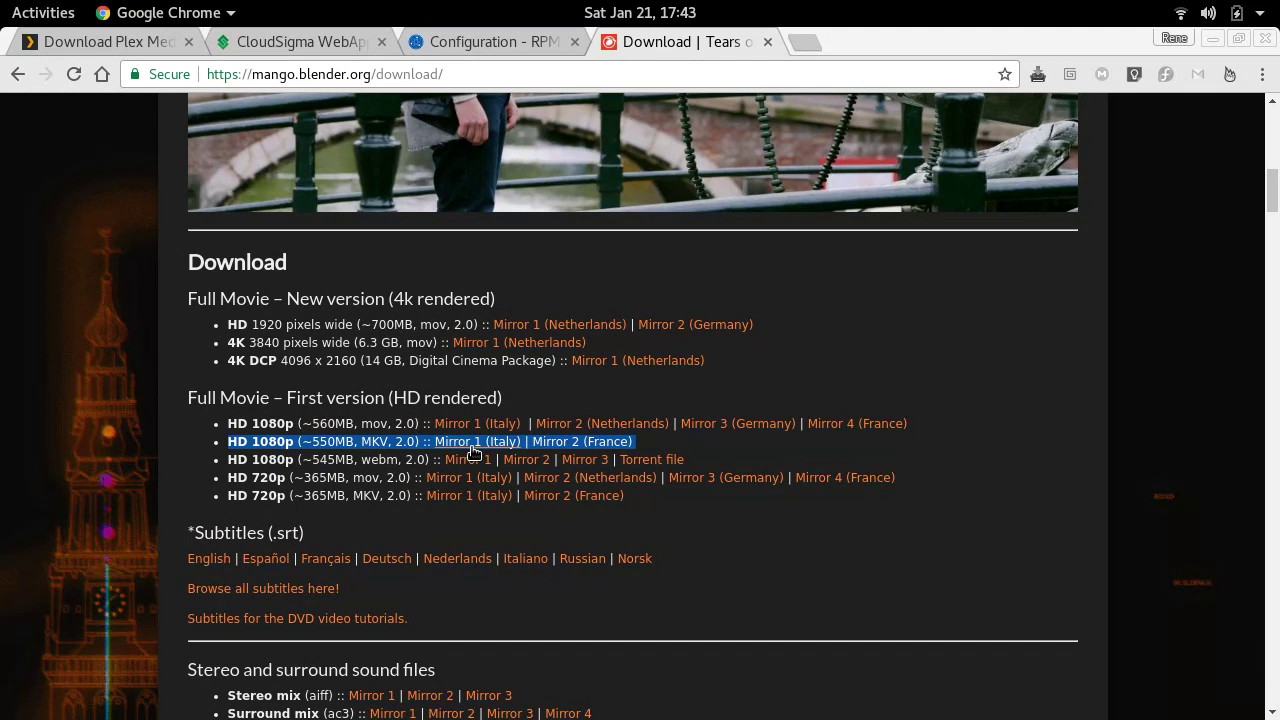
- Fetch the 1080p MKV from Mirror 2 (France) with wget -c on the server, which returns 404
right_click(552, 452)
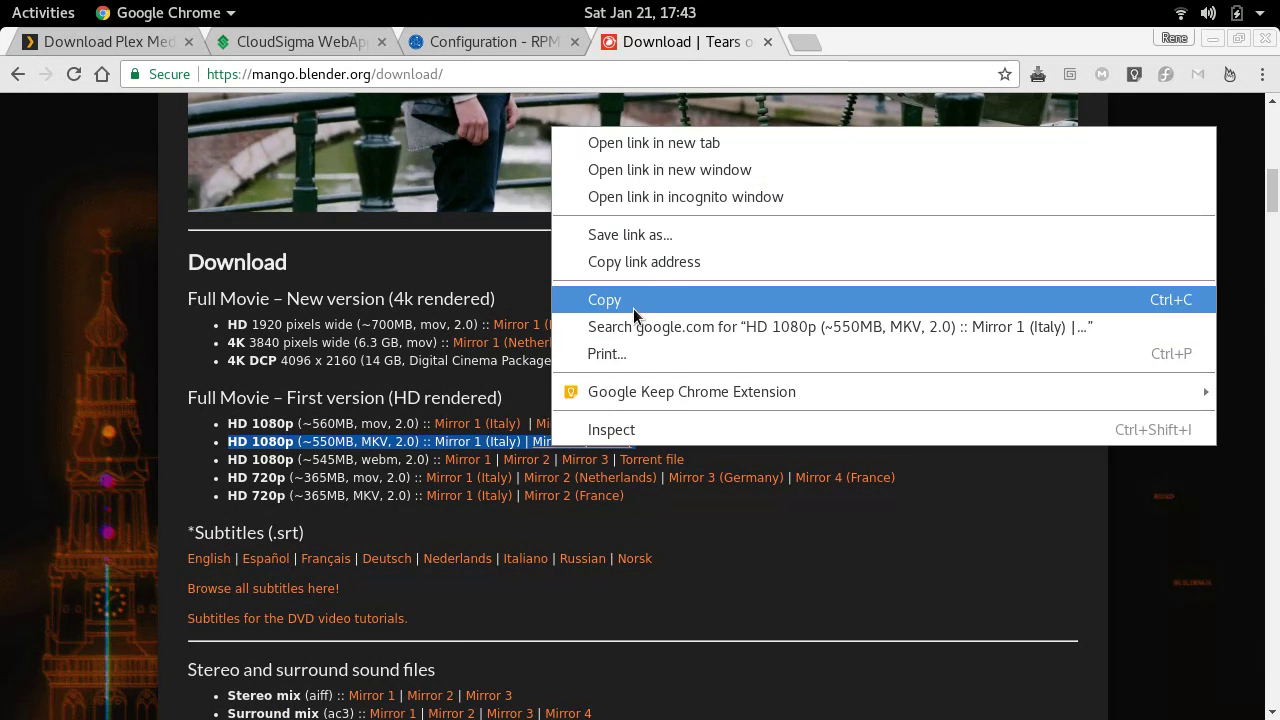
left_click(658, 263)
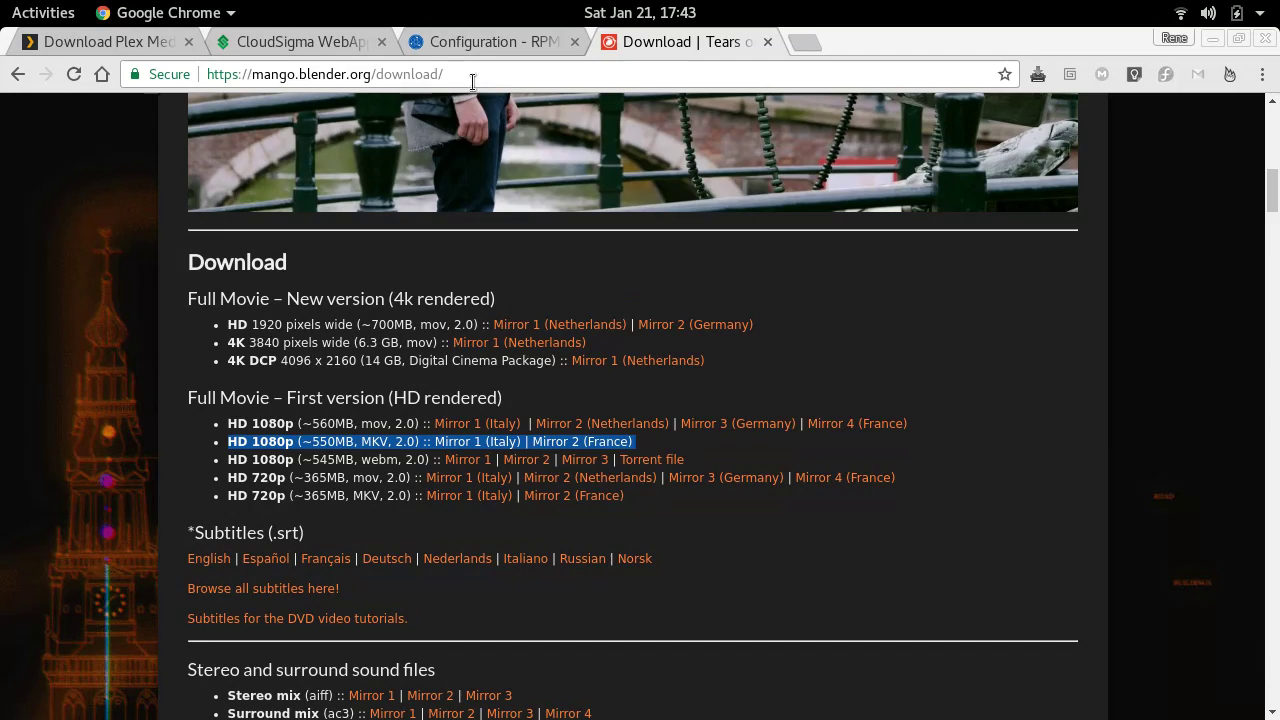
mouse_move(2, 2)
left_click(798, 431)
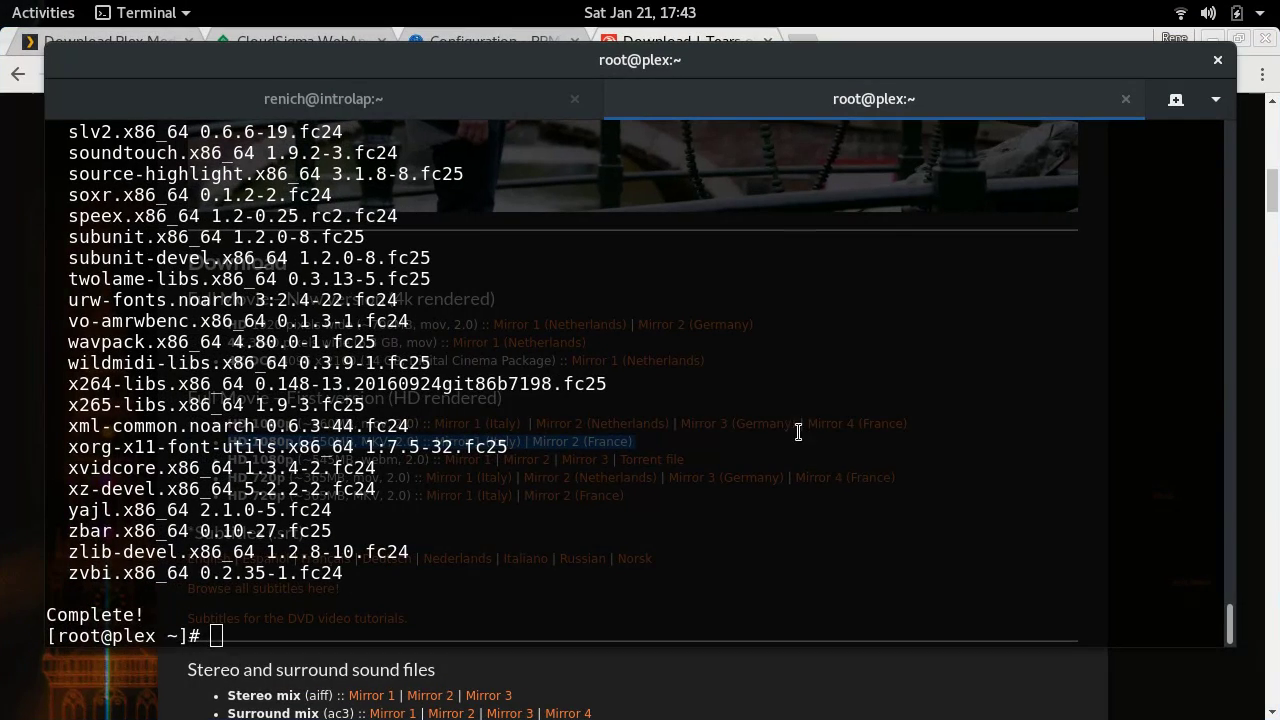
type("wget -c")
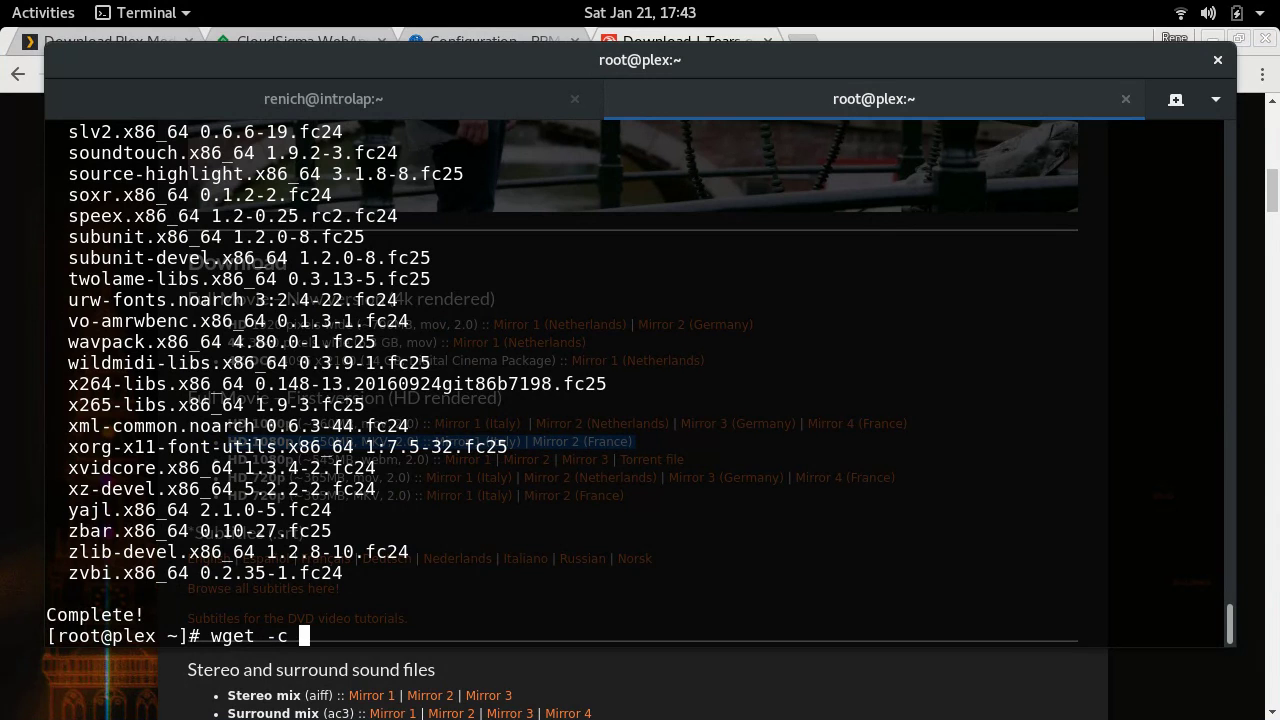
middle_click(795, 425)
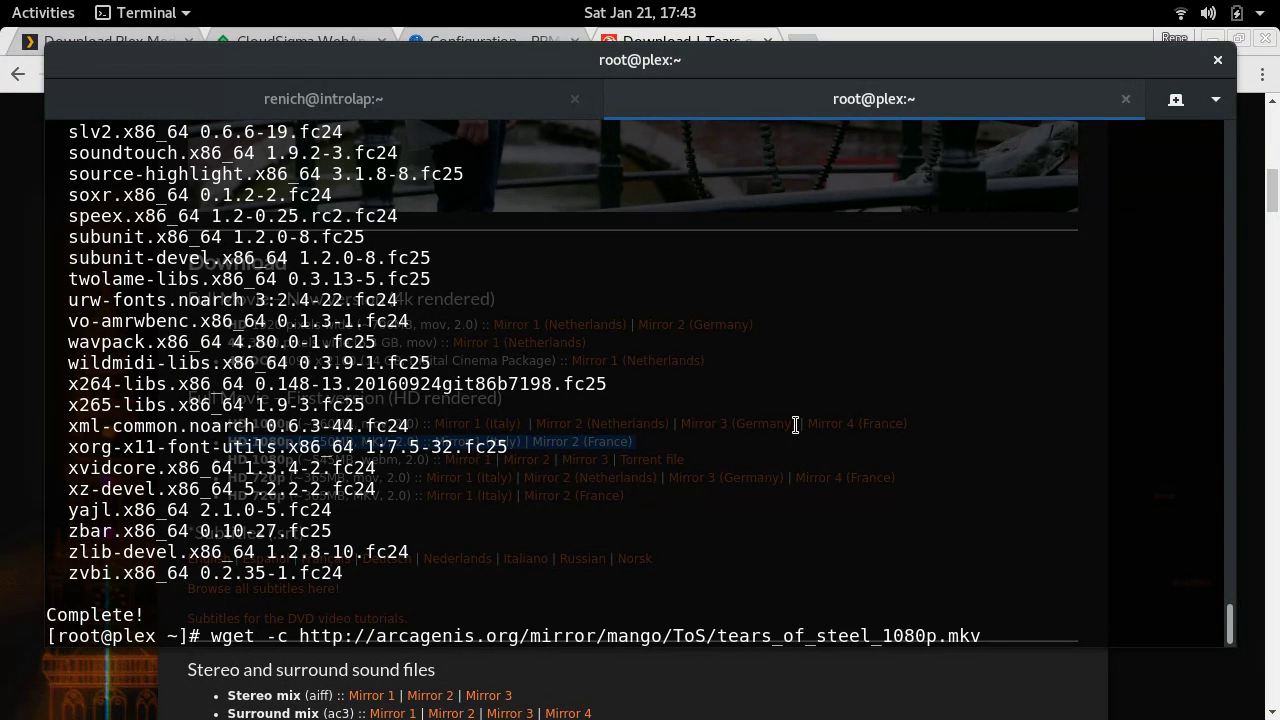
key("Return")
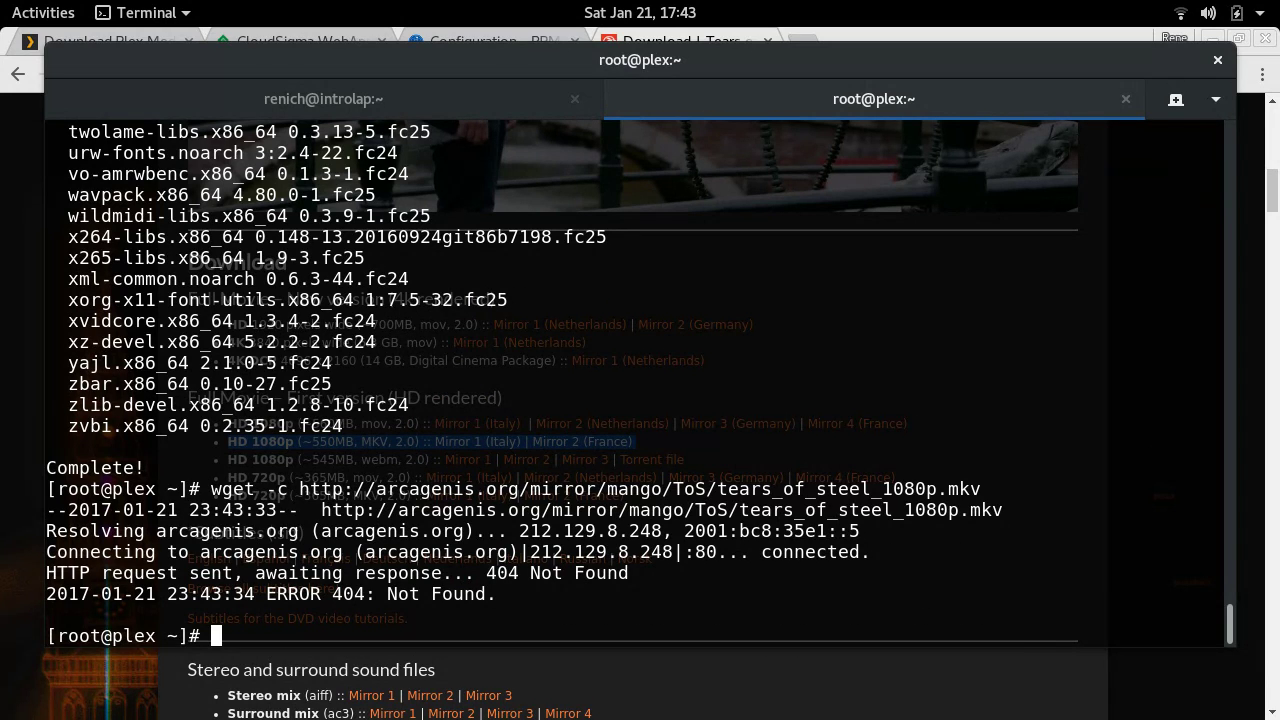
key("alt+Tab")
- Start a wget -c download of the 1080p MKV from Mirror 1 (Italy) on the server
left_click(797, 424)
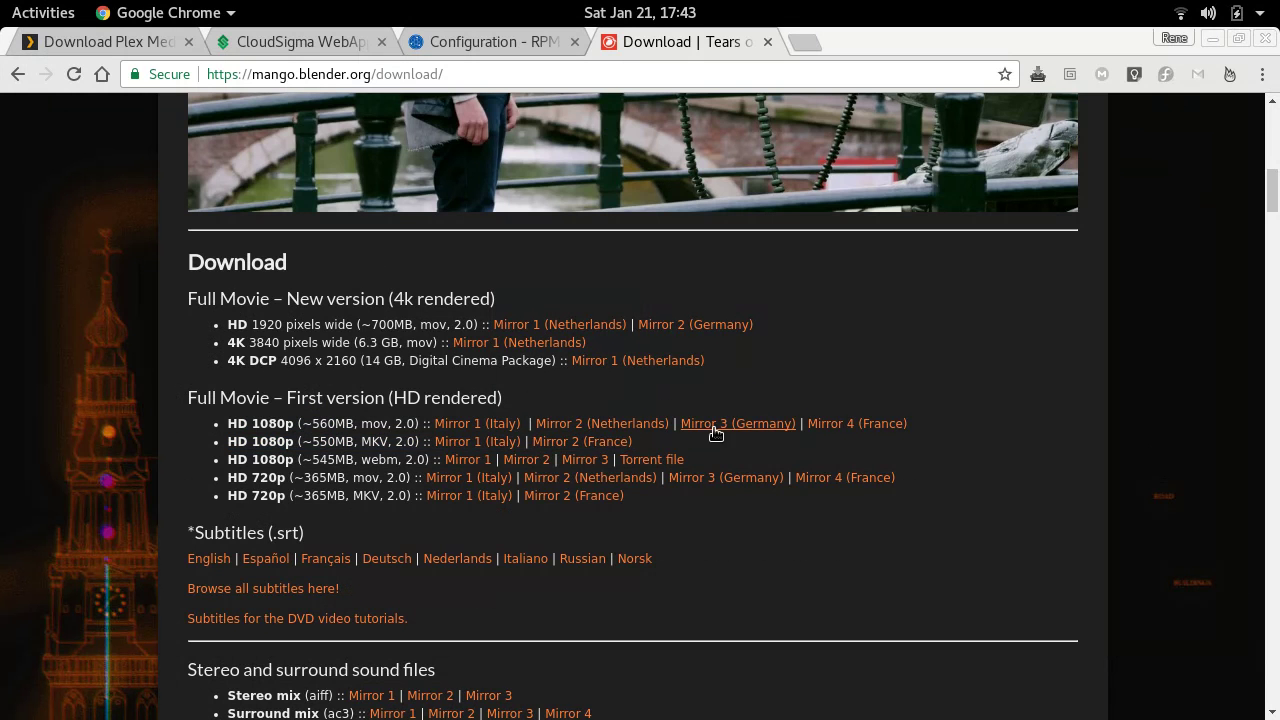
right_click(470, 446)
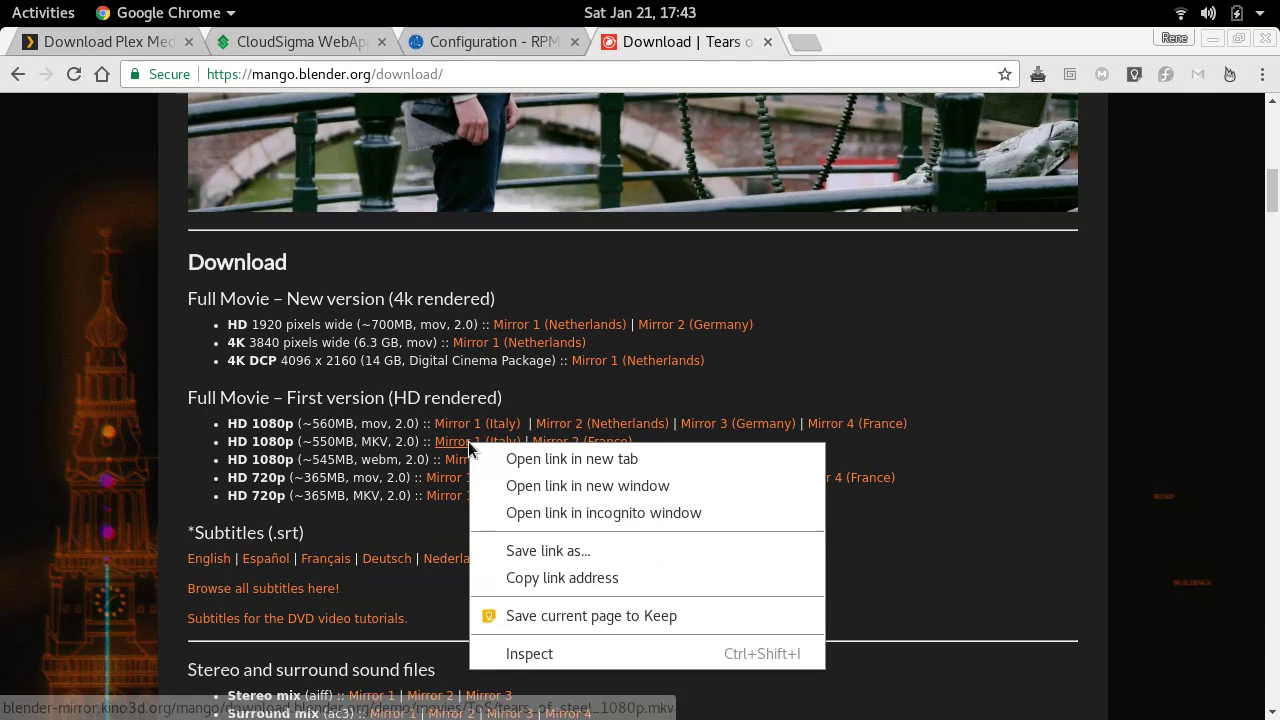
left_click(548, 576)
key("alt+Tab")
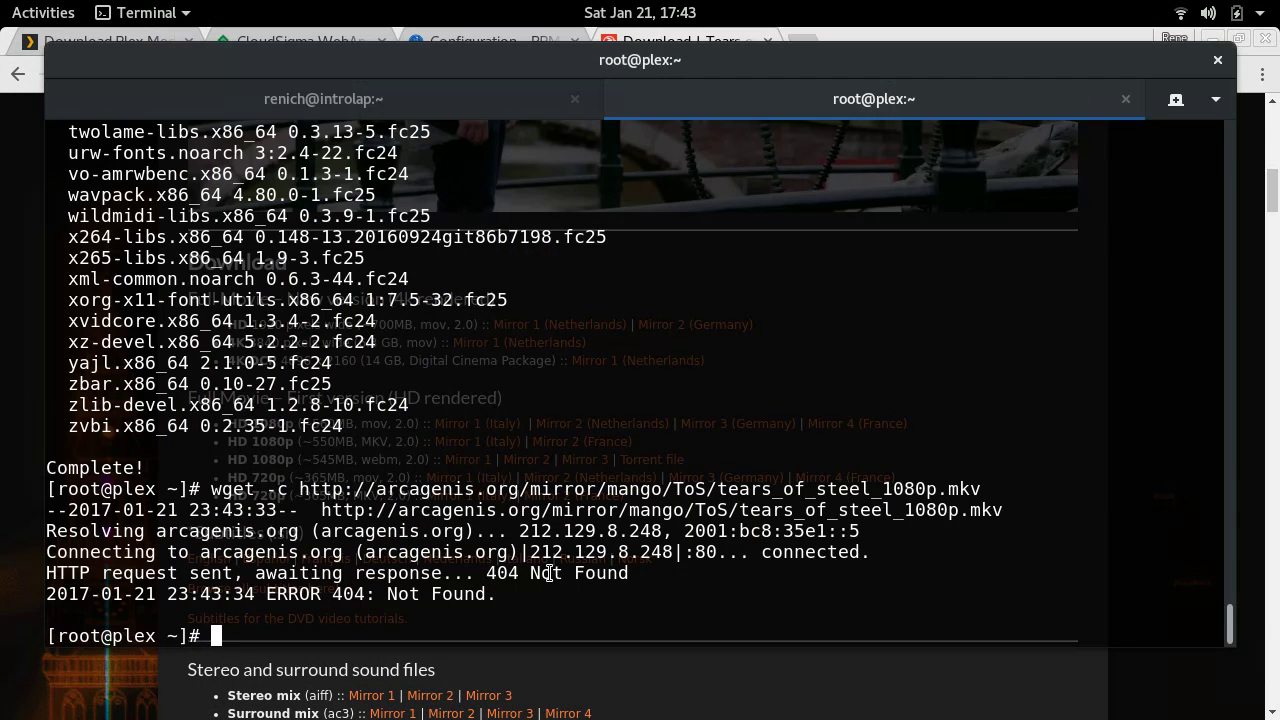
type("wget -c")
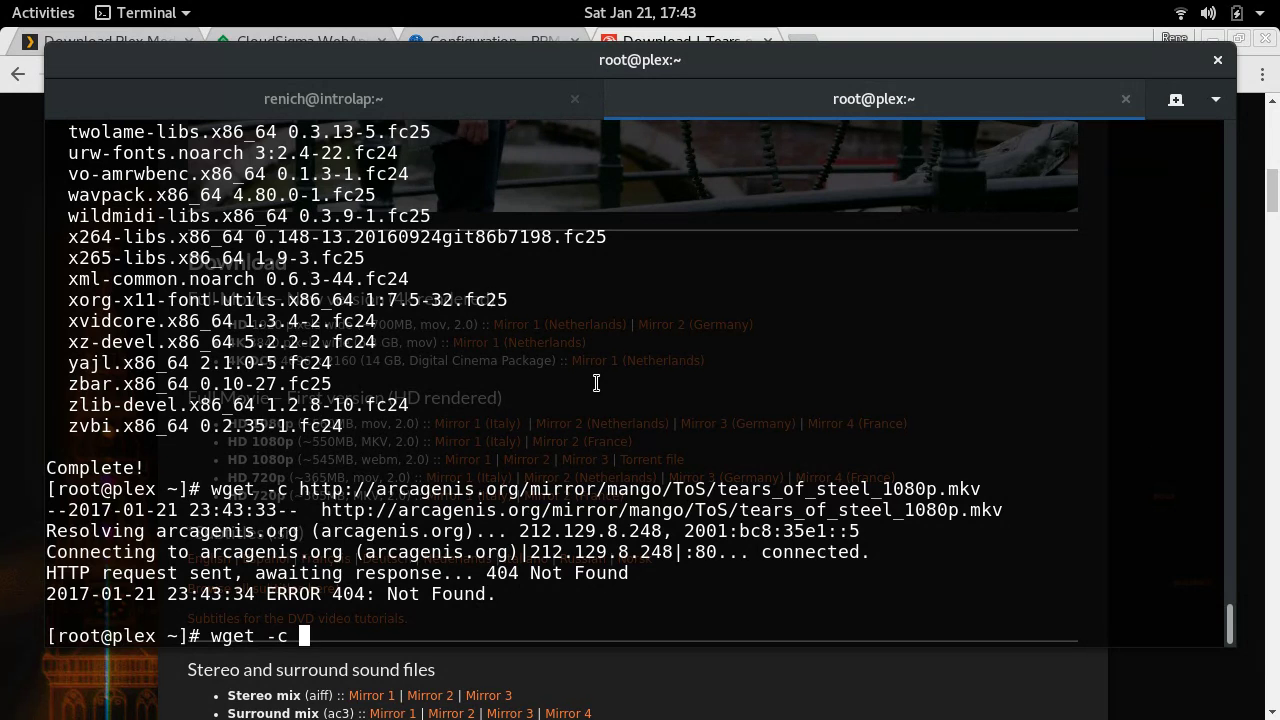
type("http://blender-mirror.kino3d.org/mango/download.blender.org/demo/movies/ToS/tears_of_steel_1080p.mkv")
key("Return")
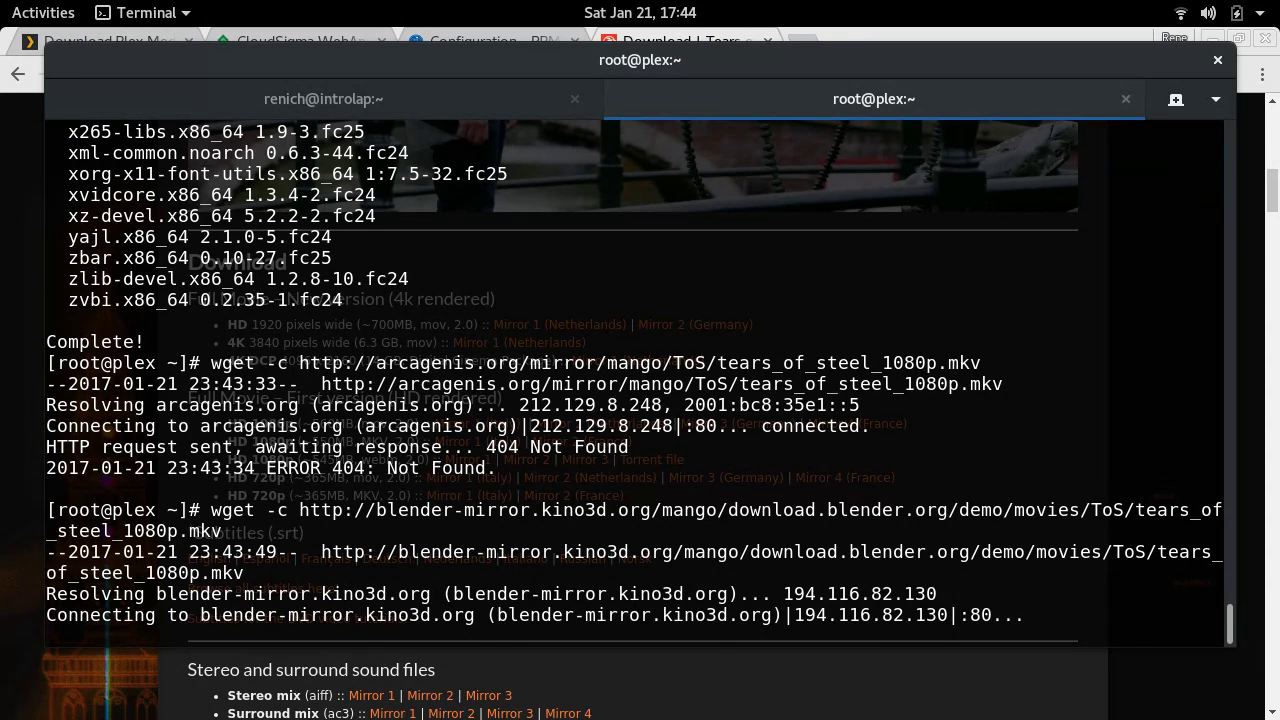
key("alt+Tab")
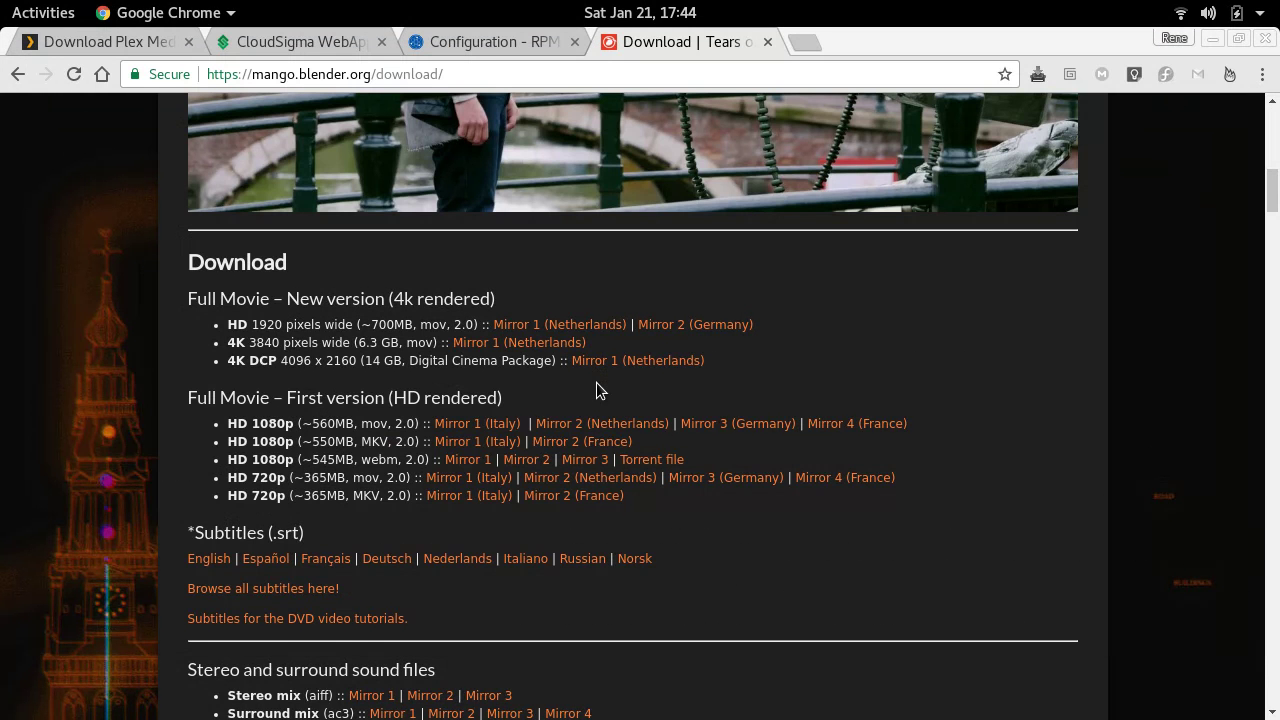
- Cancel the stalled 1080p download and try the 720p mov from Mirror 3 (Germany), stopping at 1%
right_click(719, 487)
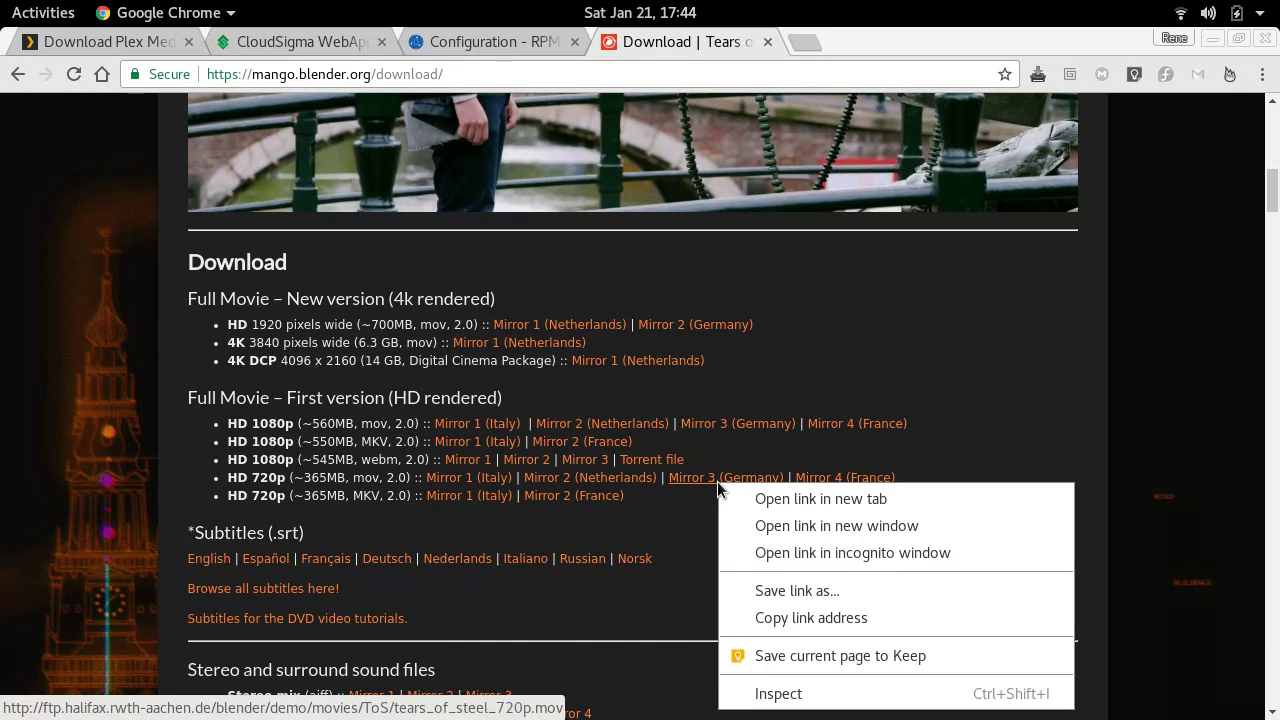
left_click(771, 617)
key("alt+Tab")
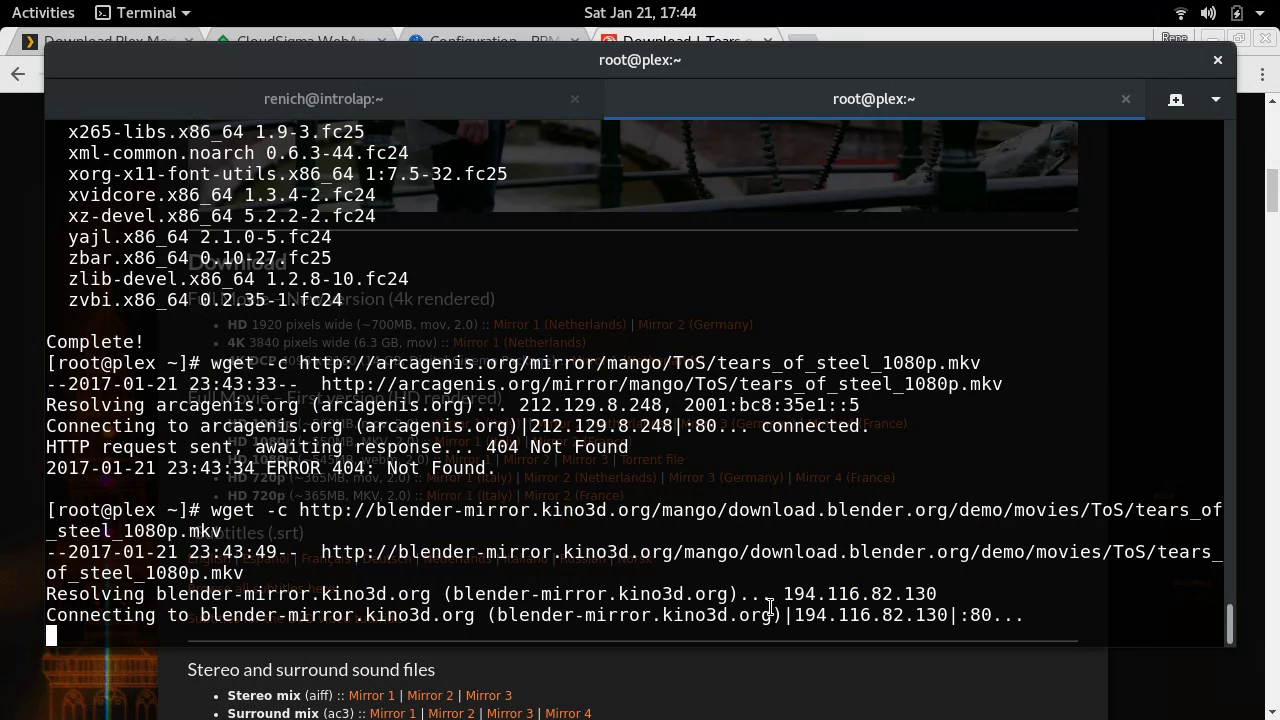
key("ctrl+c")
type("wget -c")
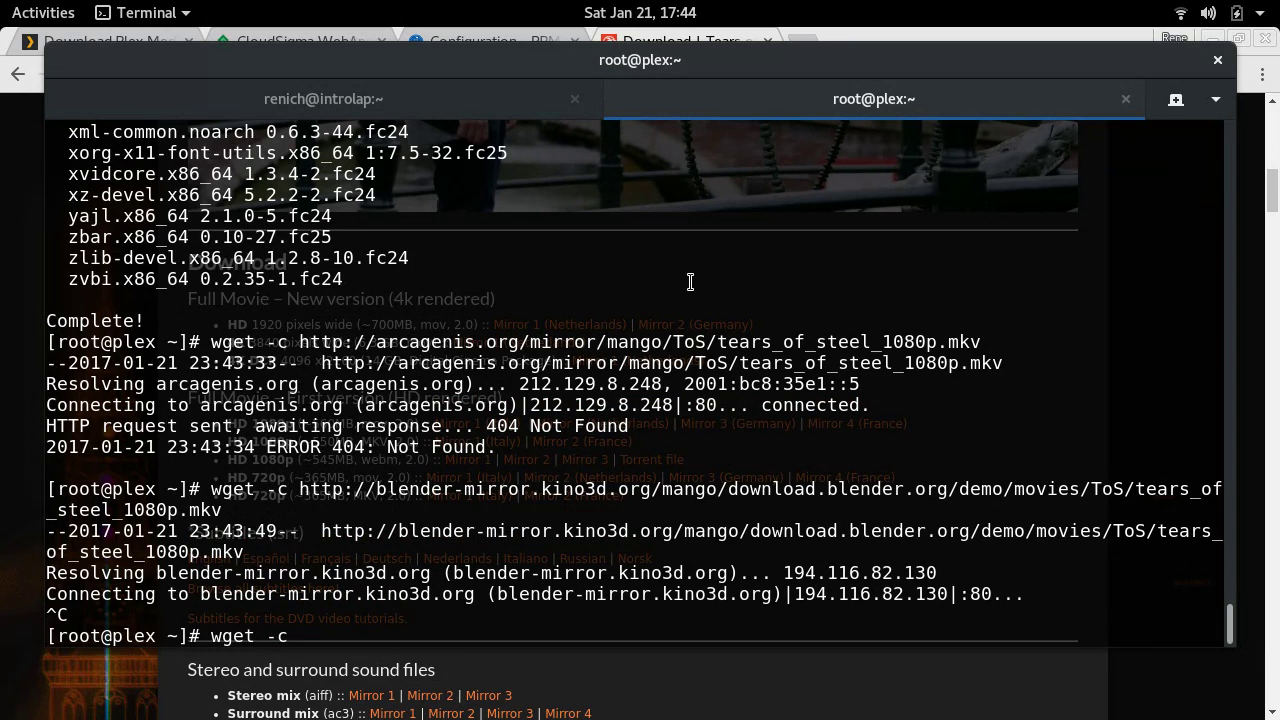
key("ctrl+shift+v")
key("Return")
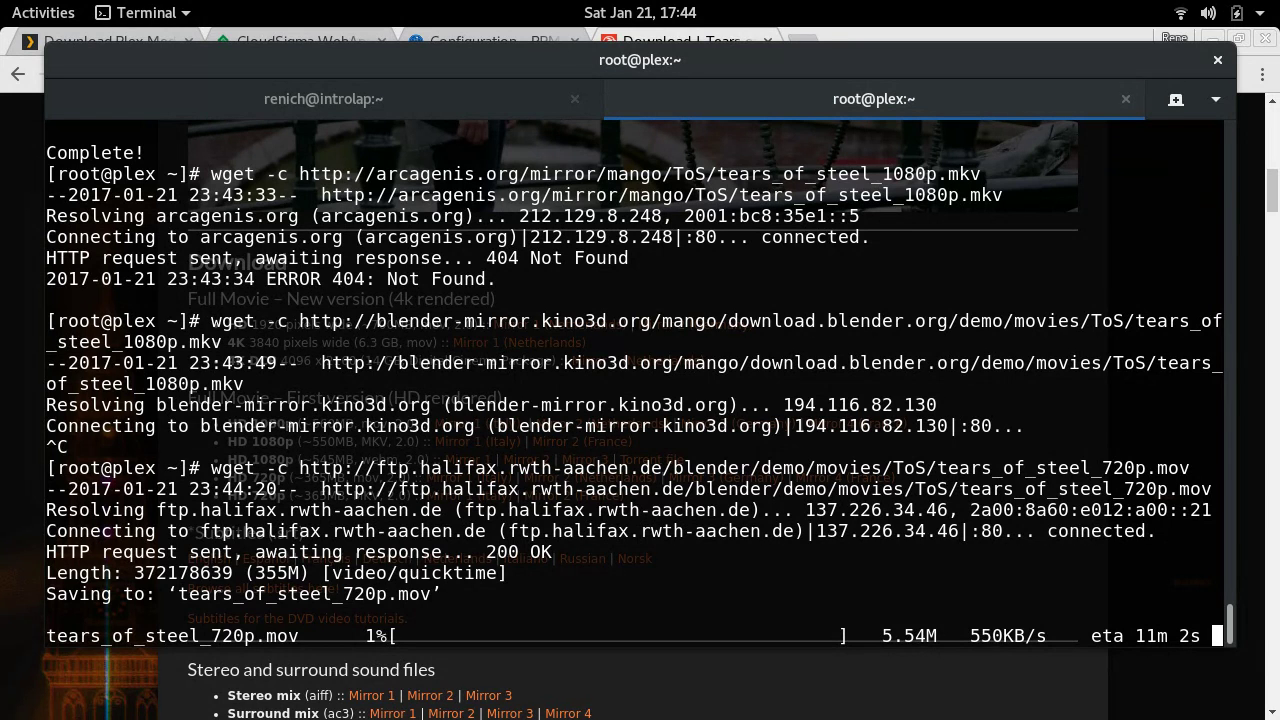
key("Return")
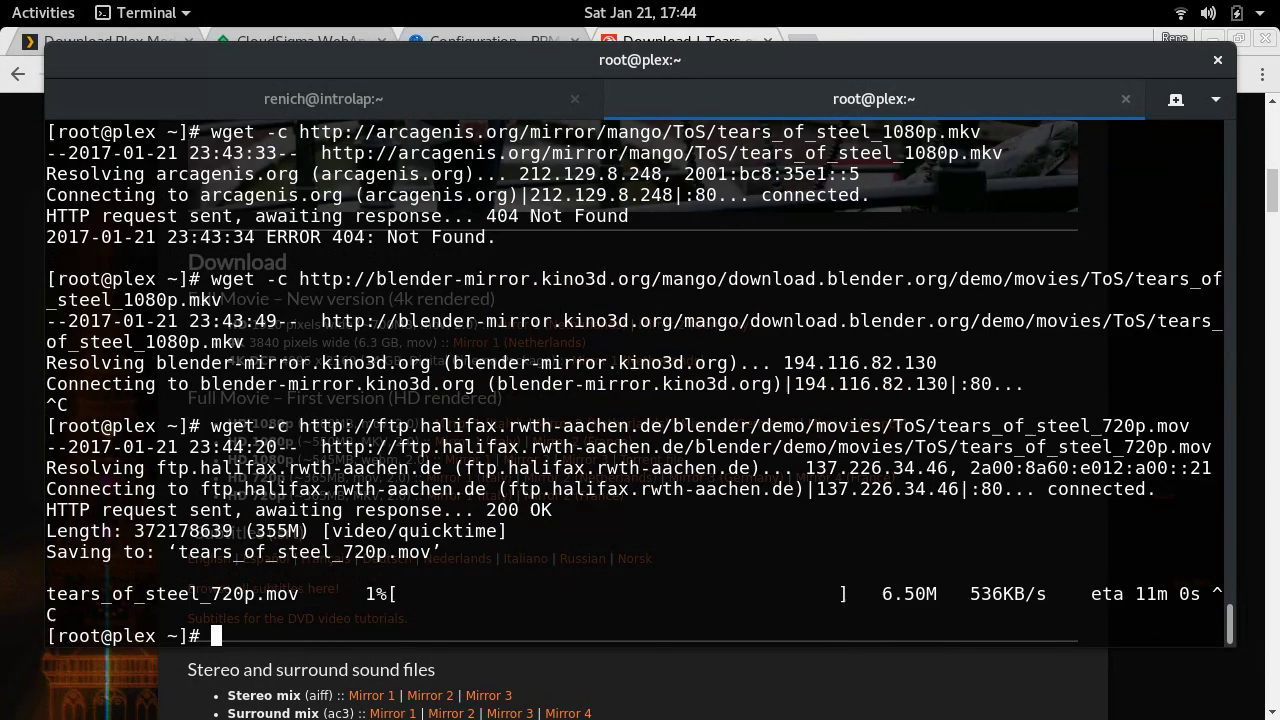
key("super+h")
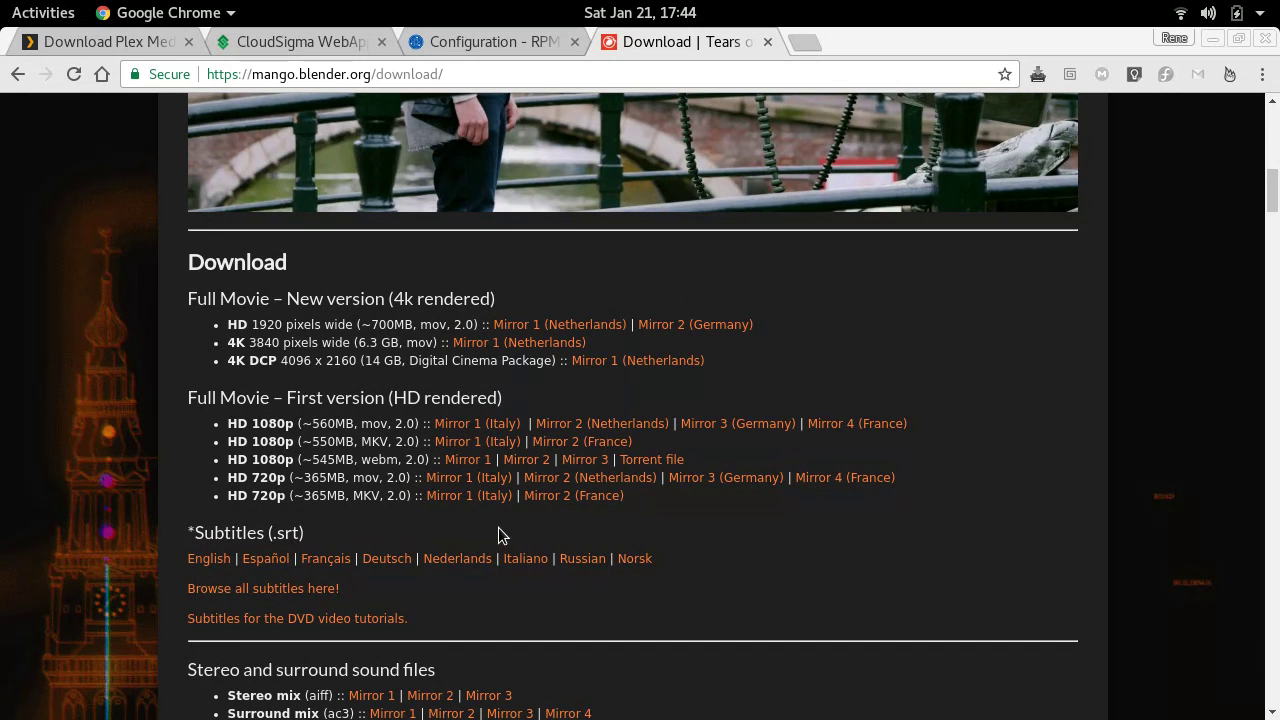
- Start a wget -c download of the 720p mov from Mirror 1 (Italy), blender-mirror.kino3d.org
right_click(456, 479)
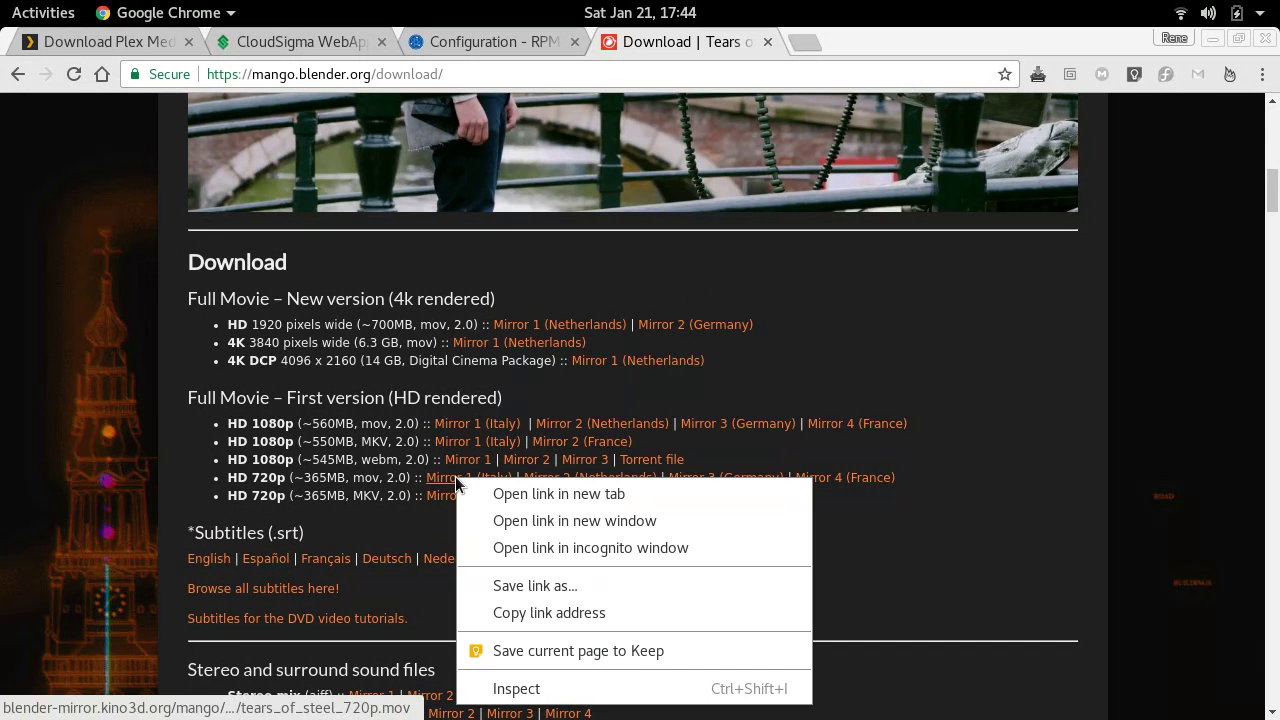
left_click(530, 613)
key("alt+Tab")
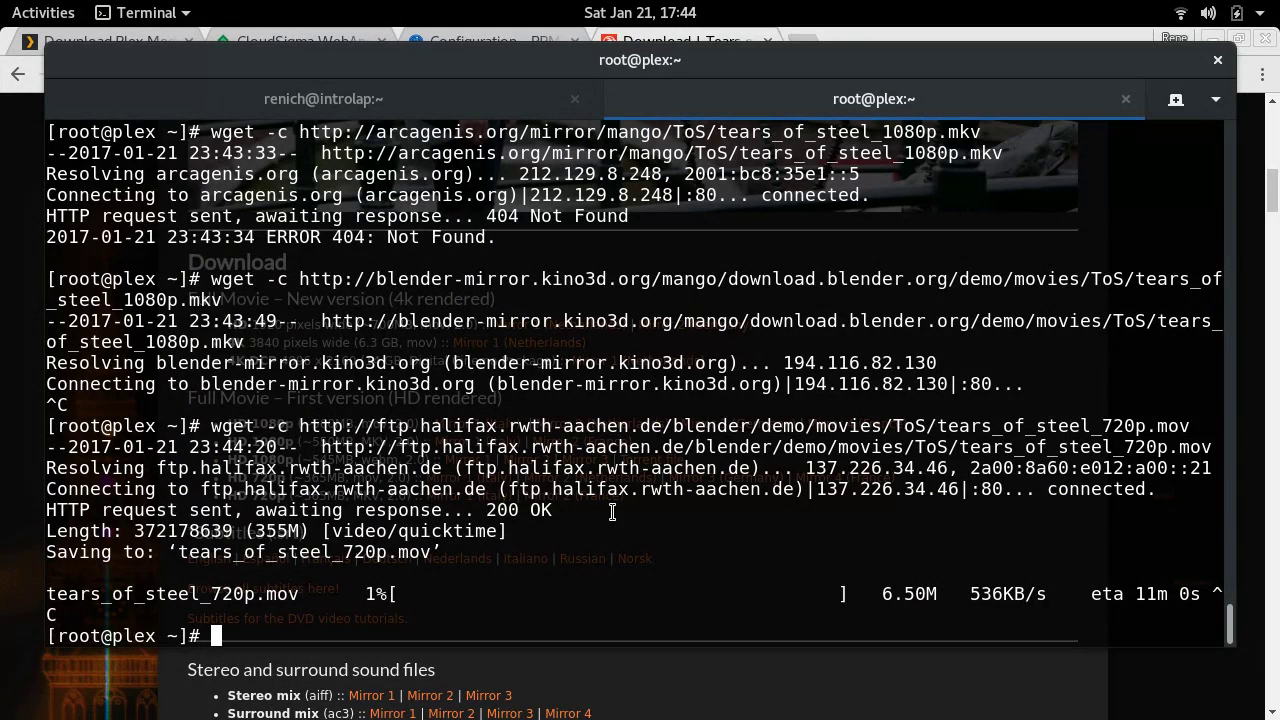
type("wget -c")
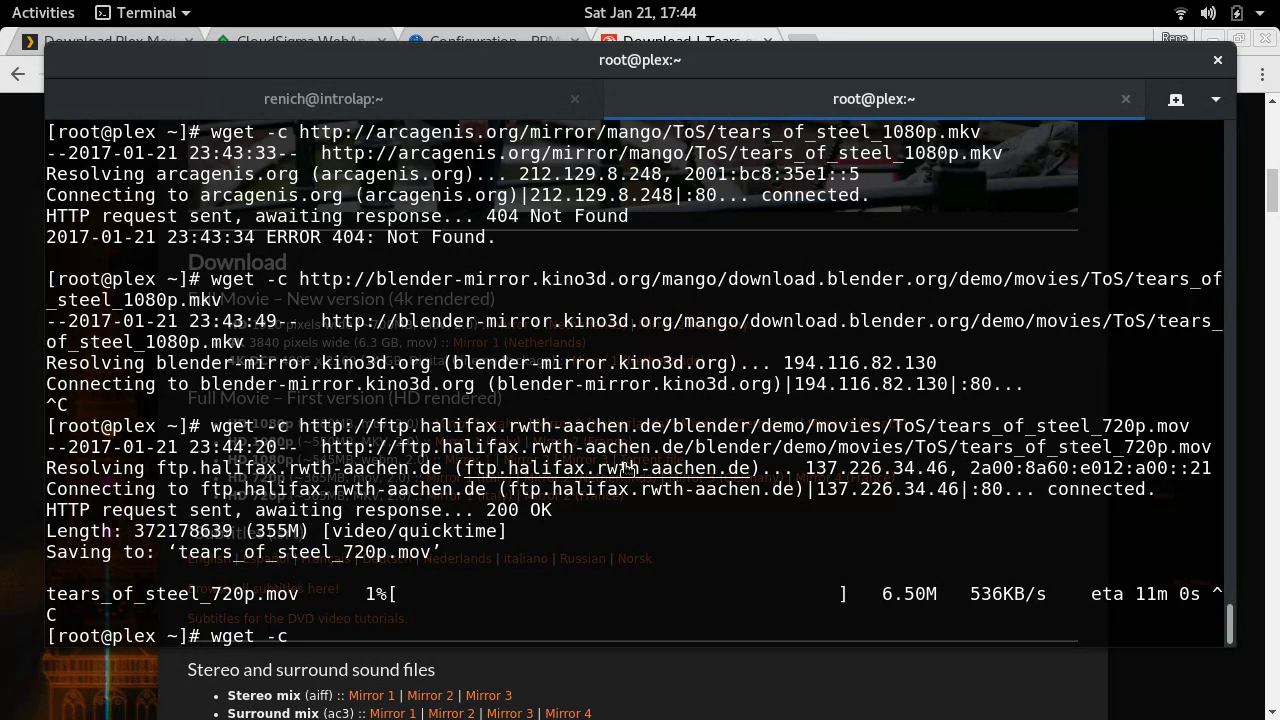
key("ctrl+shift+v")
key("Return")
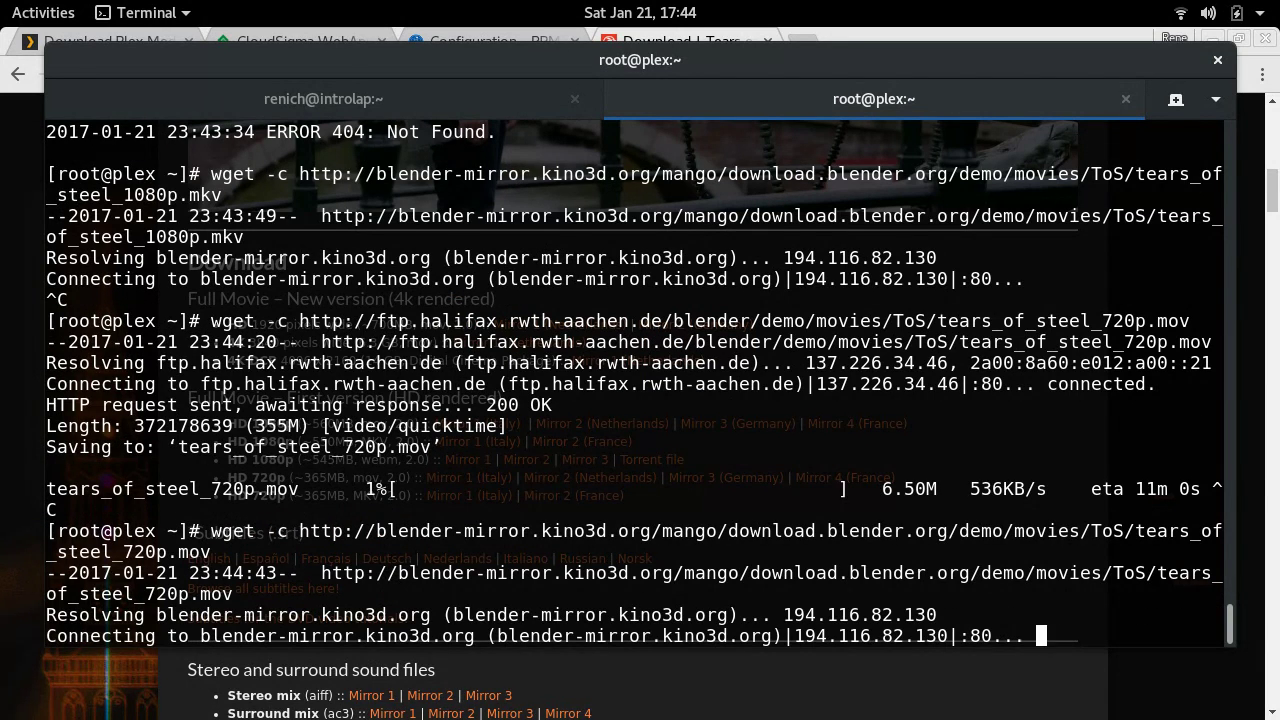
key("alt+Tab")
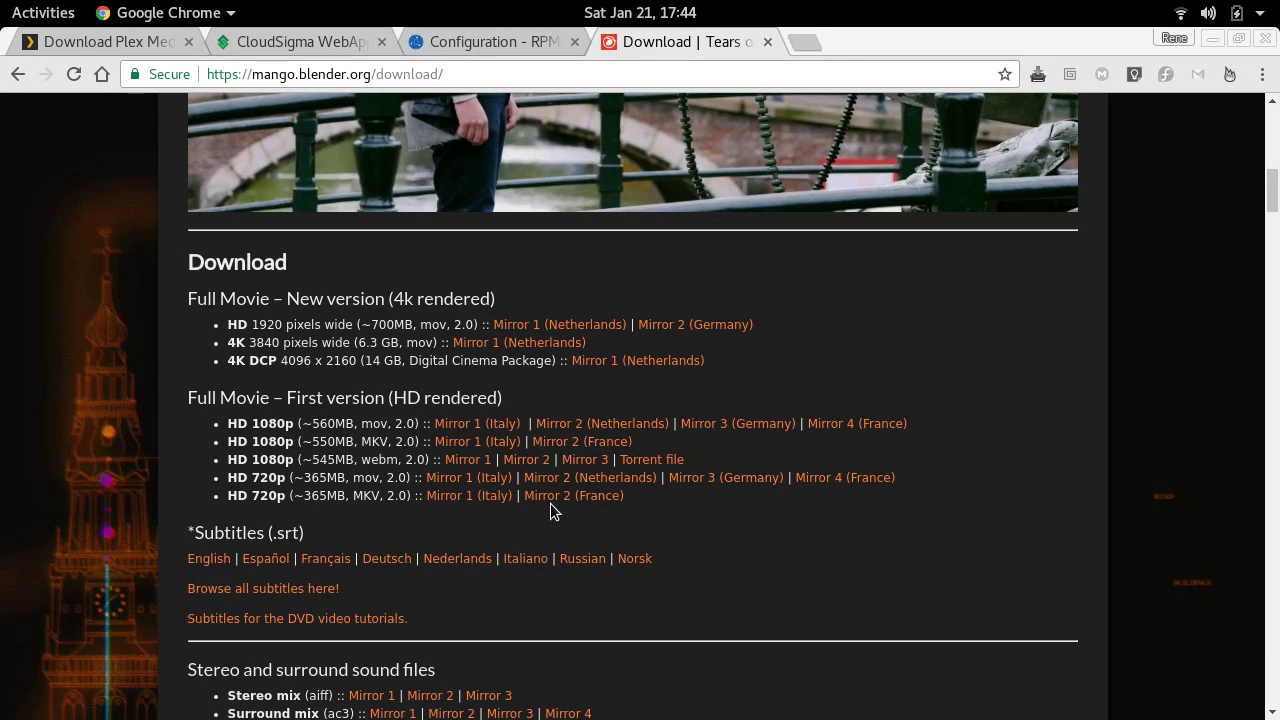
- Download tears_of_steel_720p.mov from Mirror 2 (Netherlands), ftp.nluug.nl, with wget -c
right_click(601, 485)
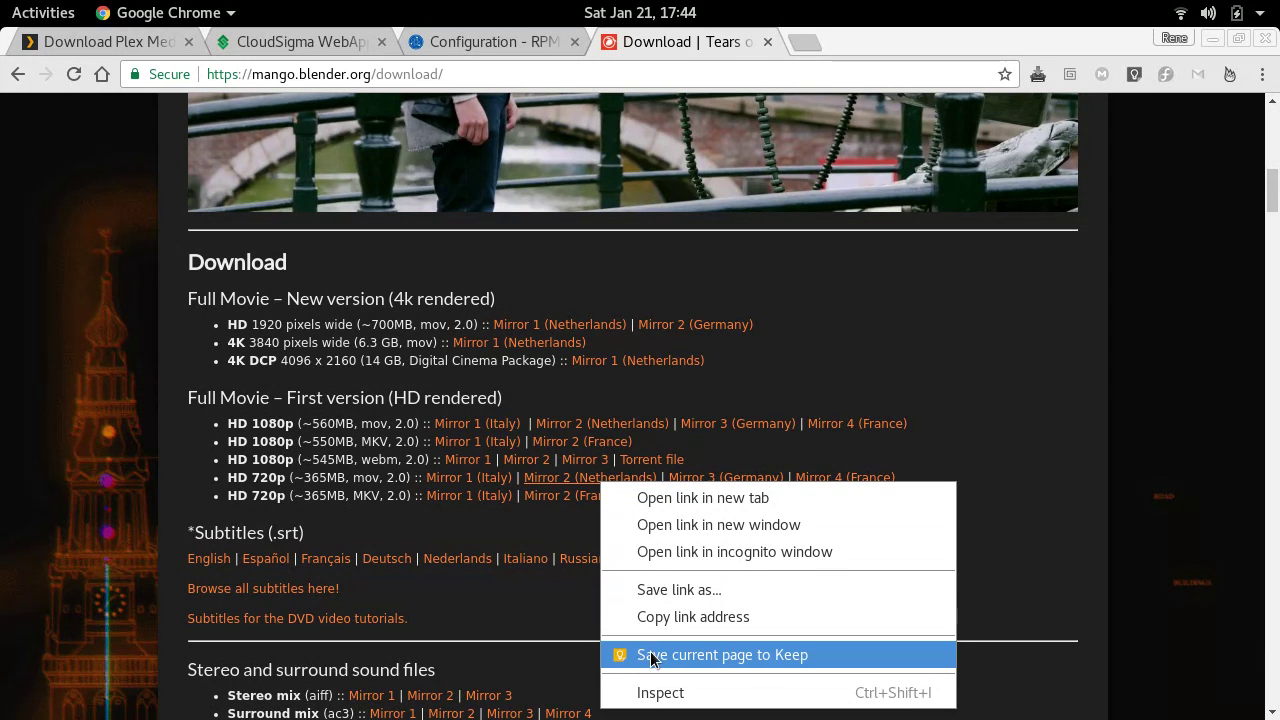
left_click(683, 623)
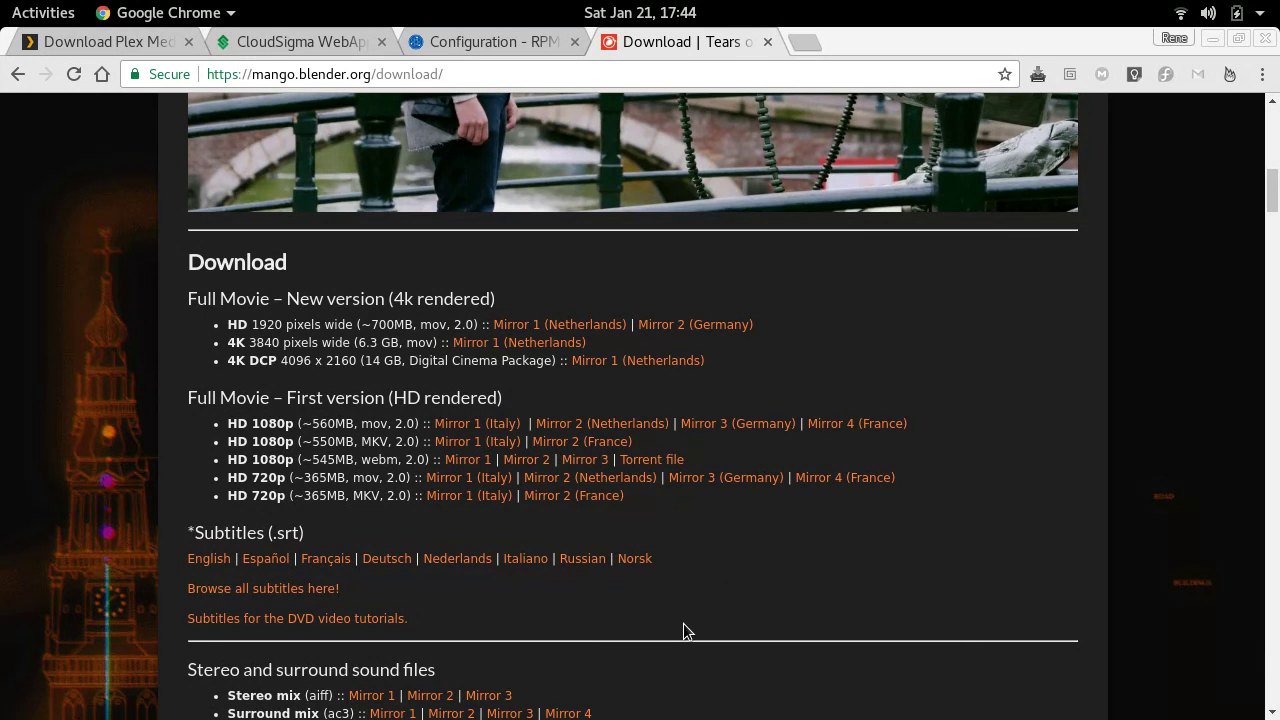
key("alt+Tab")
type("wg")
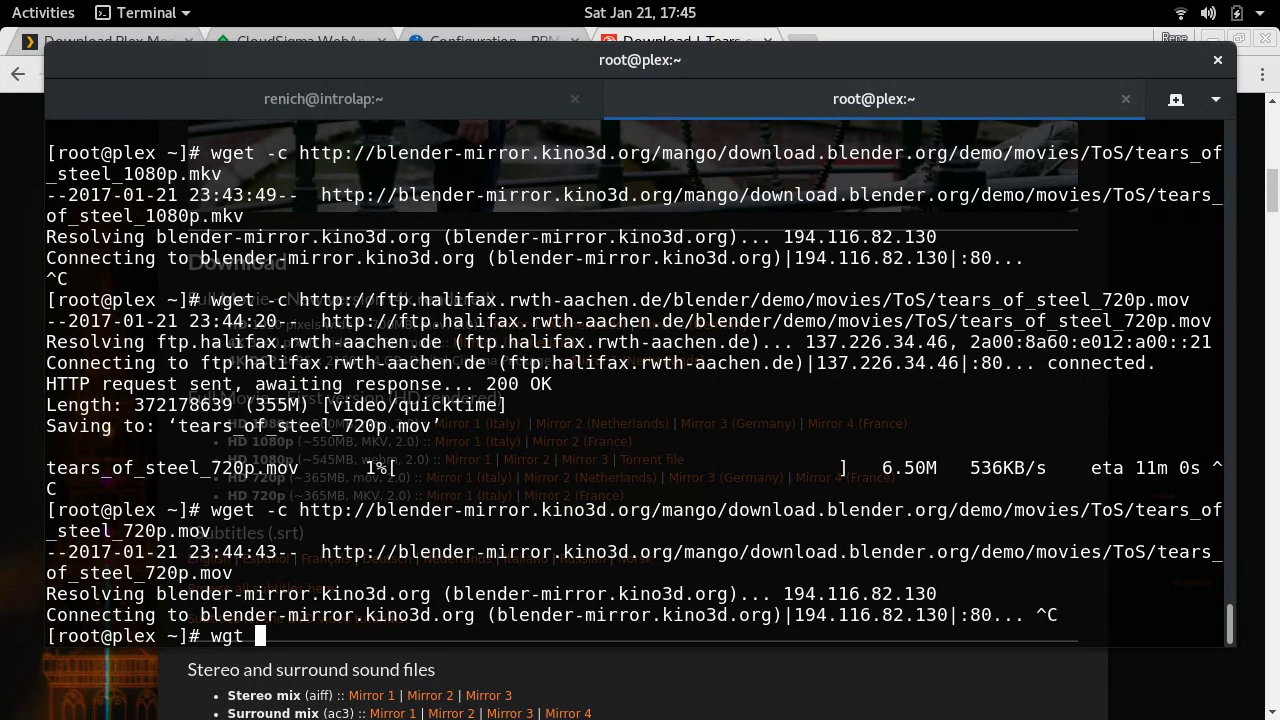
type("et -c")
key("ctrl+shift+v")
key("Return")
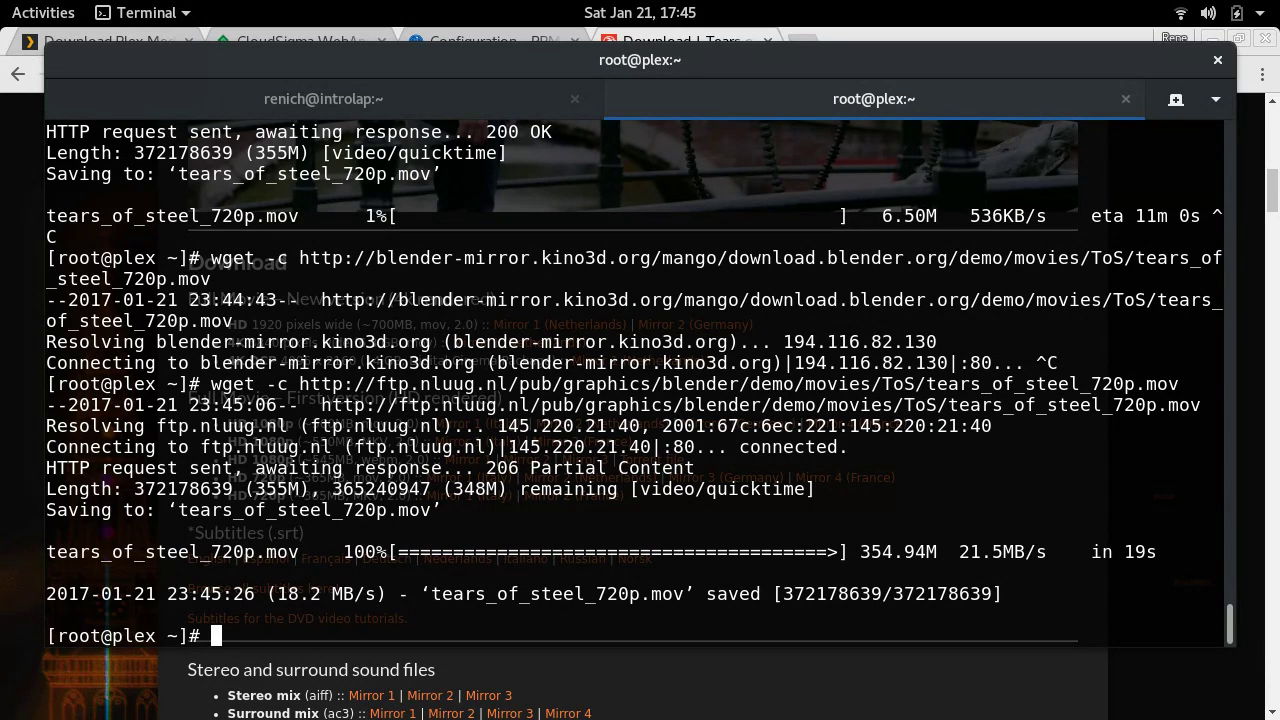
- Clear the terminal and list the home directory with ll to confirm the 355M file
key("ctrl+l")
type("ll")
key("Return")
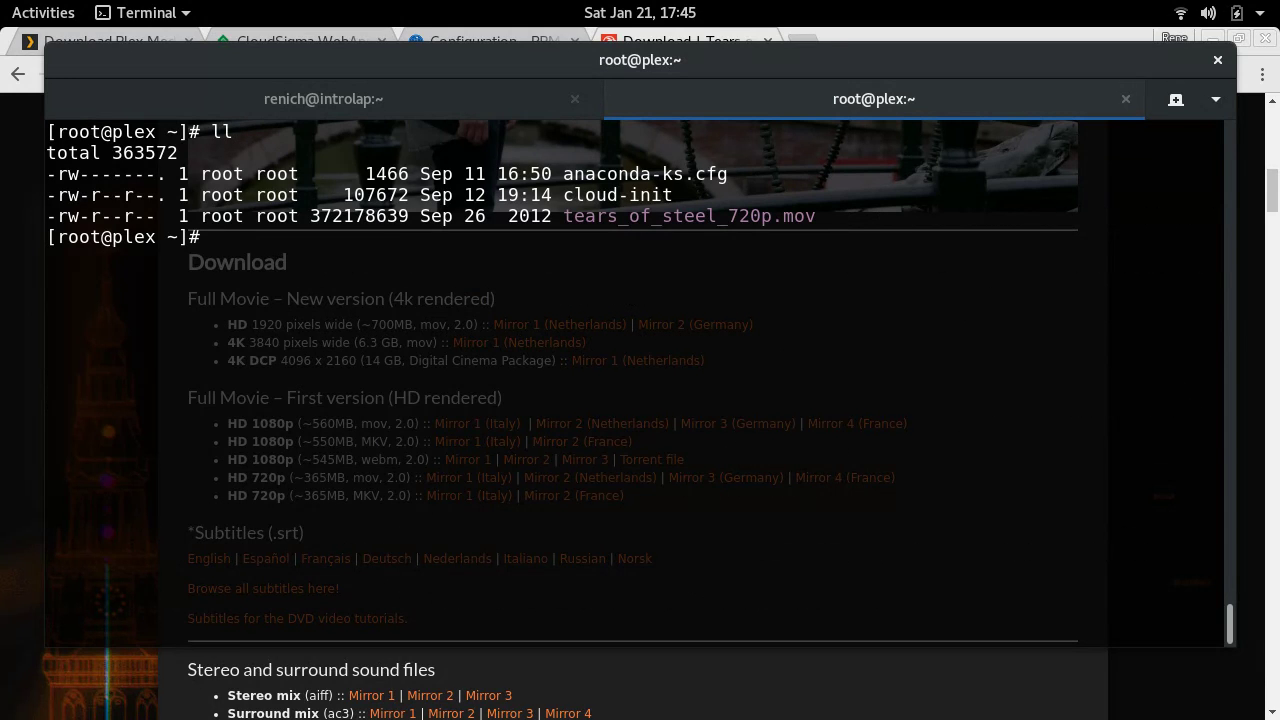
key("alt+Tab")
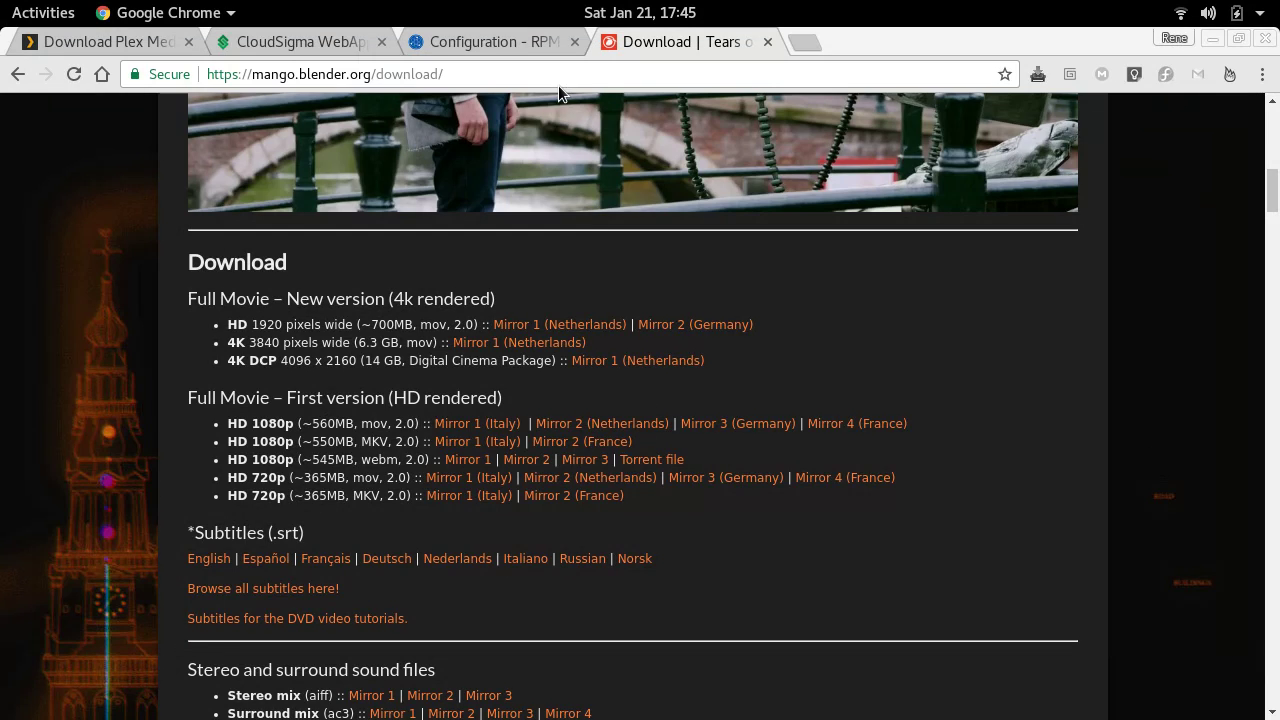
- Search for sintel and open the download page on durian.blender.org
left_click(531, 72)
type("sintel")
key("Return")
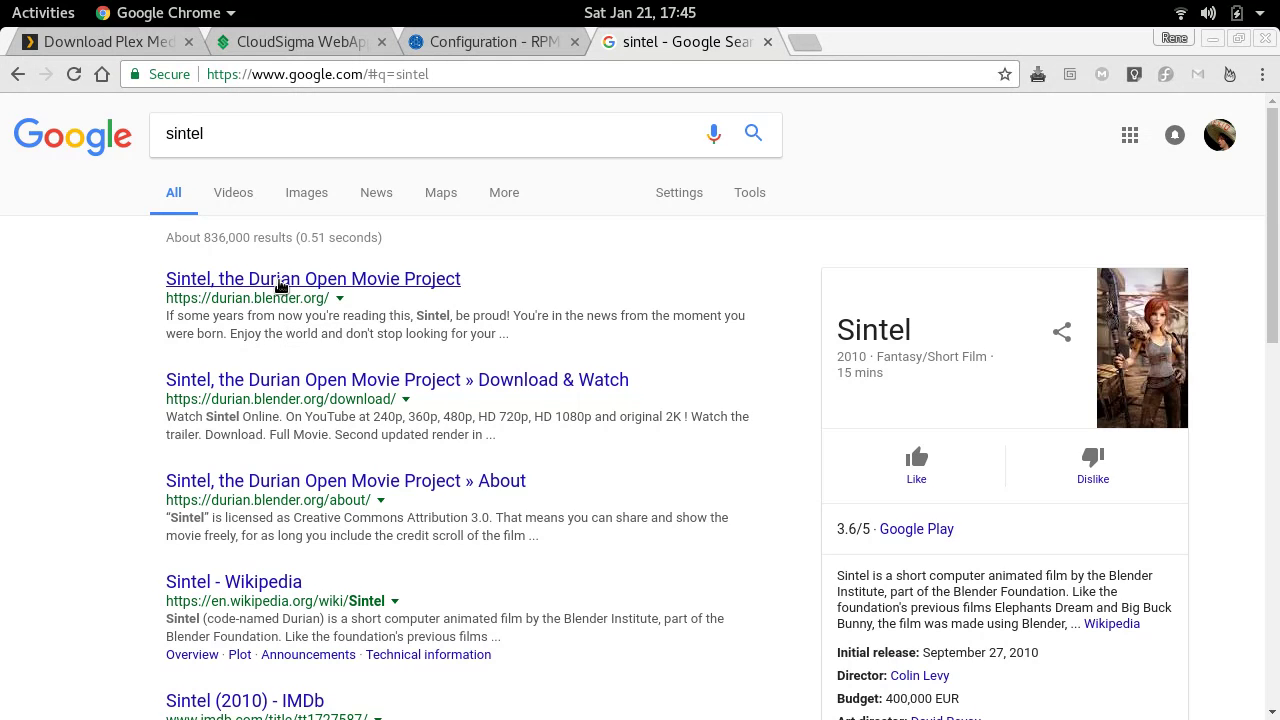
left_click(278, 282)
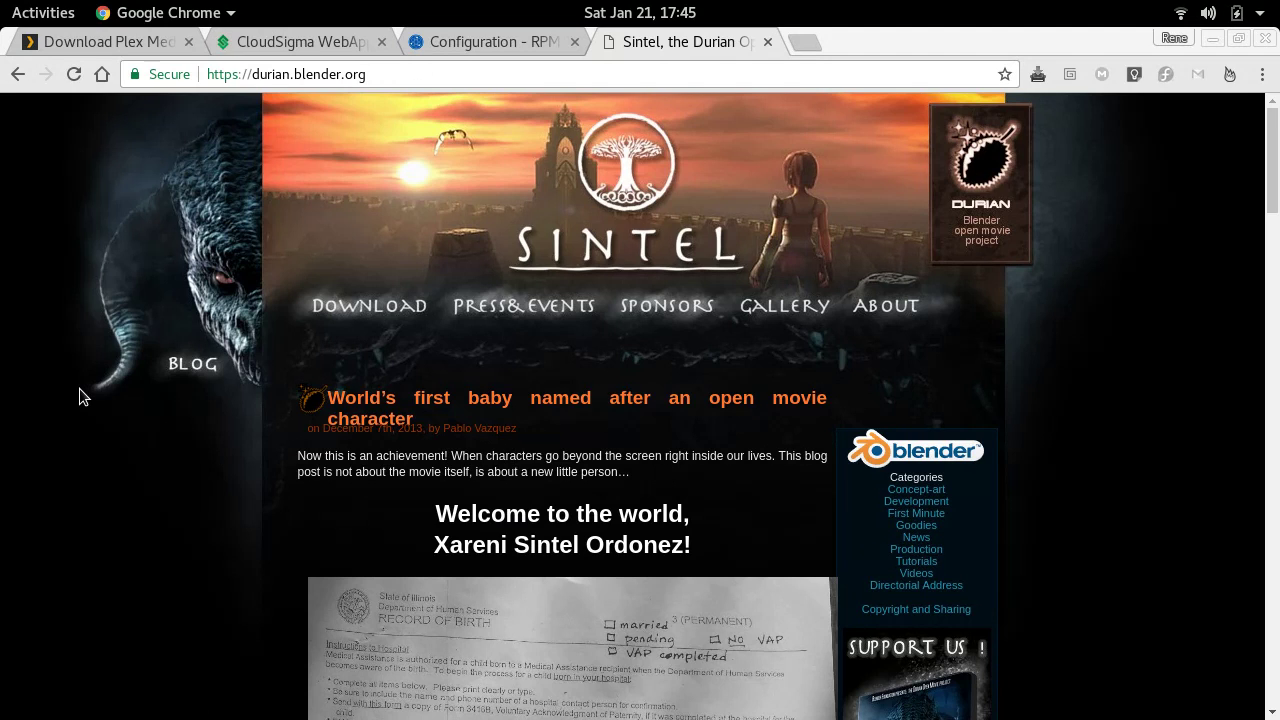
scroll(80, 397, "down", 20)
scroll(80, 397, "up", 20)
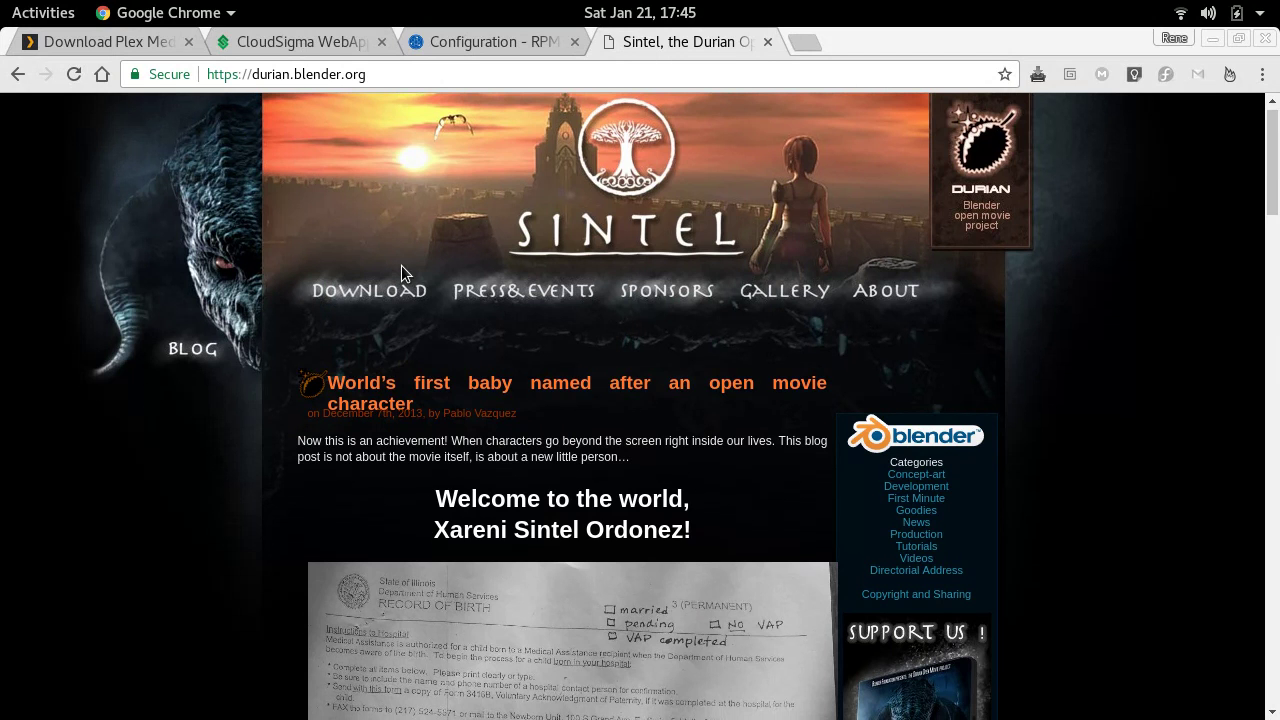
left_click(397, 311)
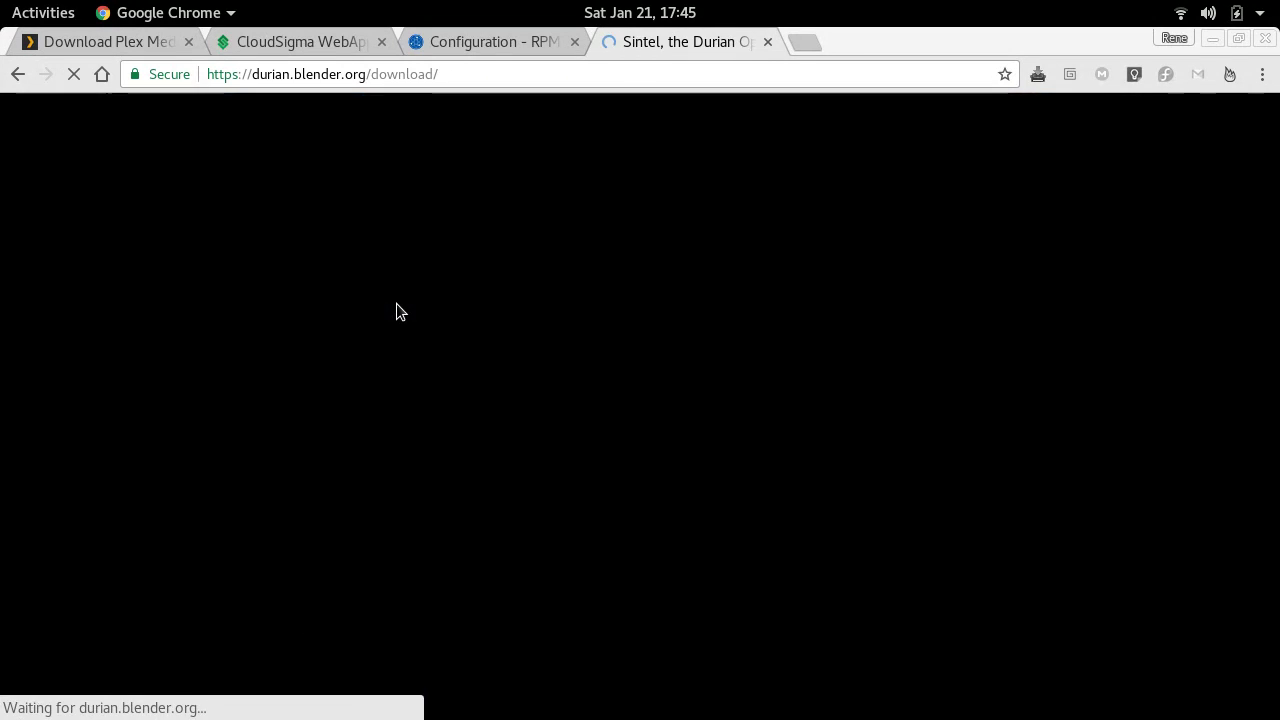
scroll(178, 374, "down", 8)
scroll(182, 380, "down", 2)
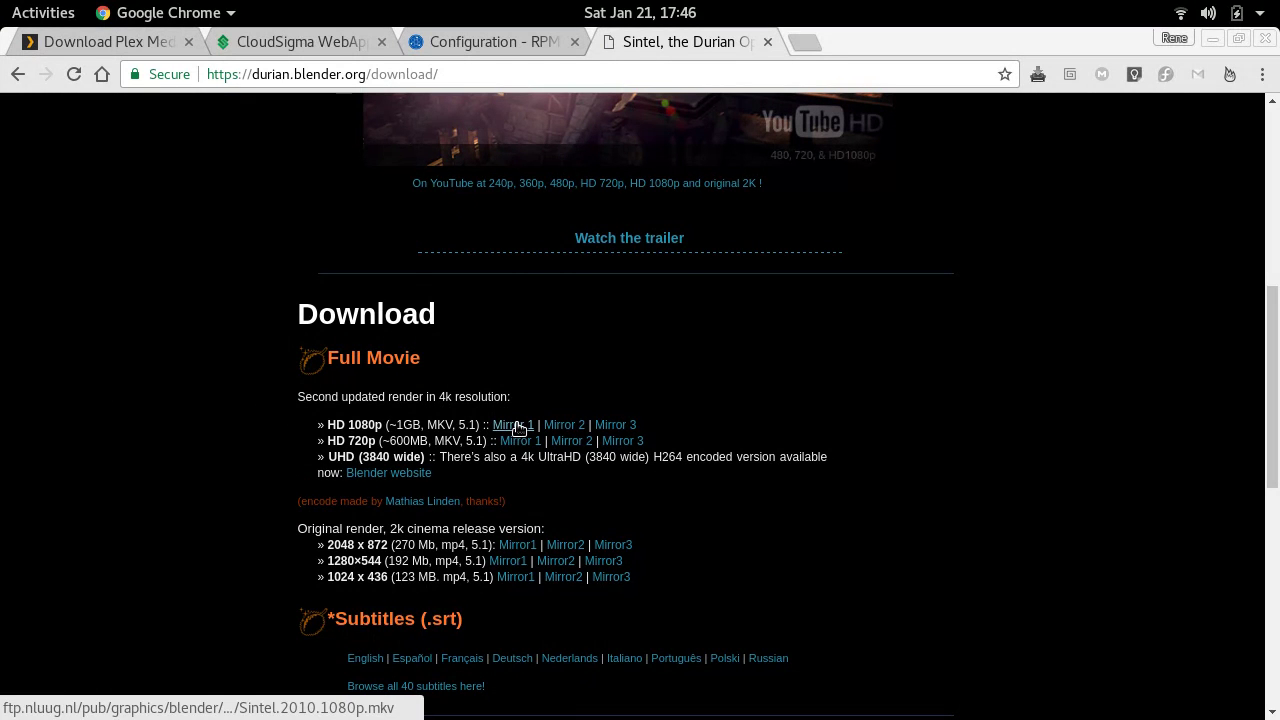
- Download Sintel HD 1080p from Mirror 1 on the server with wget -c
right_click(516, 428)
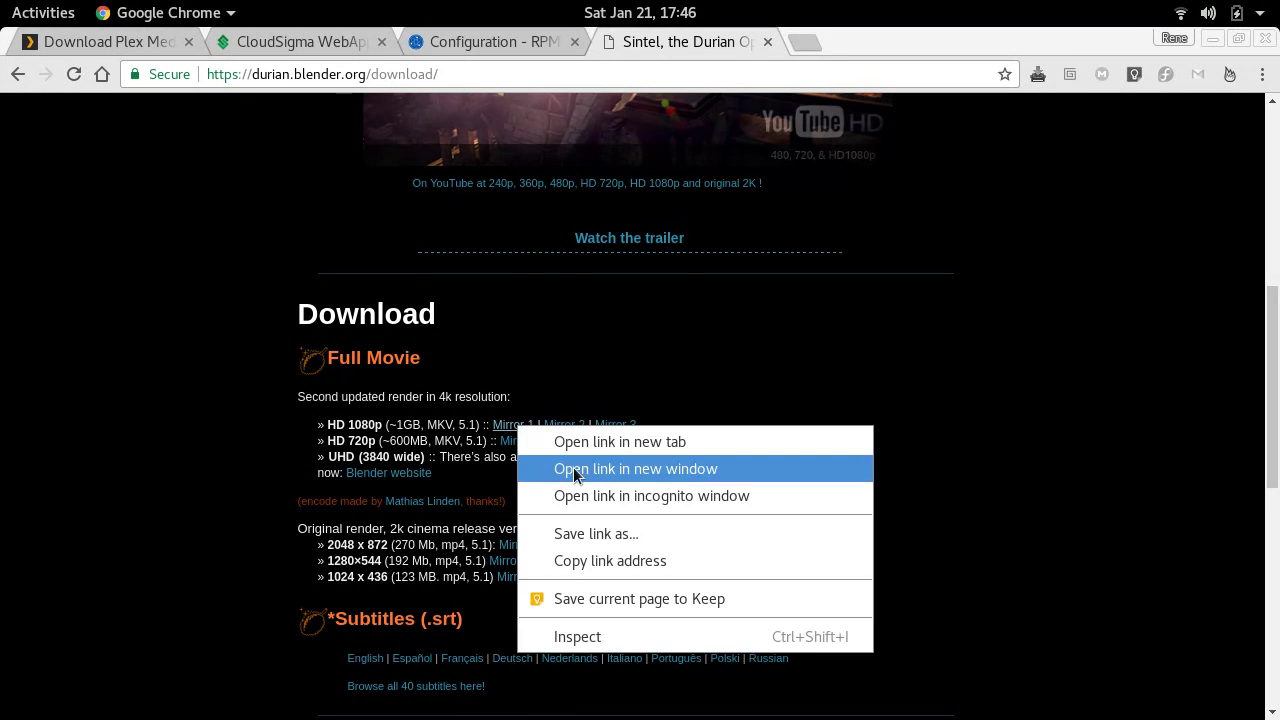
left_click(622, 566)
key("alt+Tab")
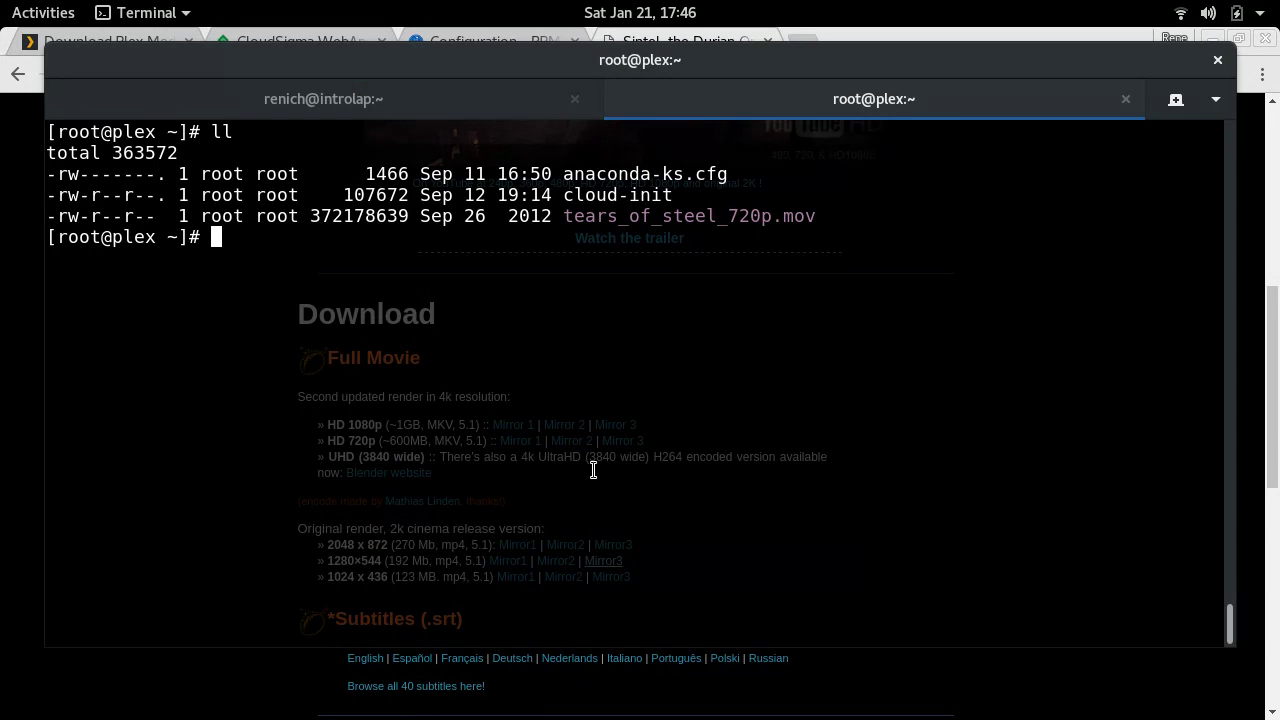
type("wget -c")
key("ctrl+shift+v")
key("Return")
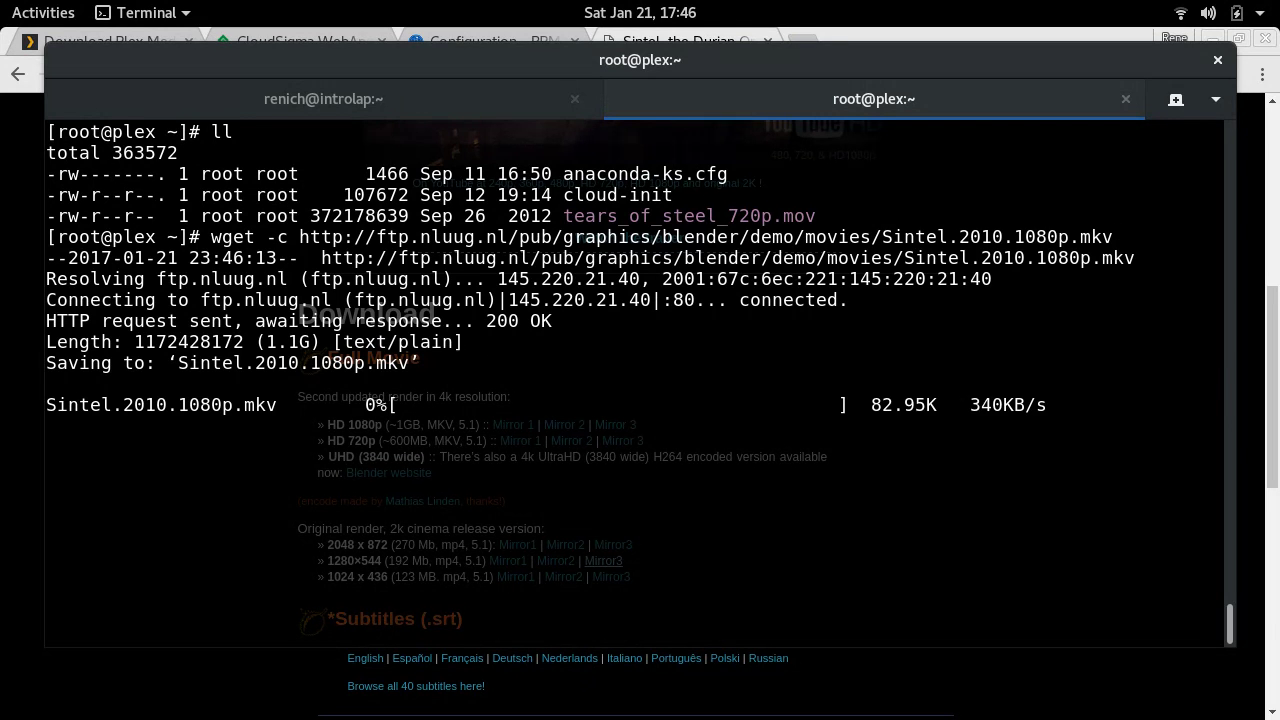
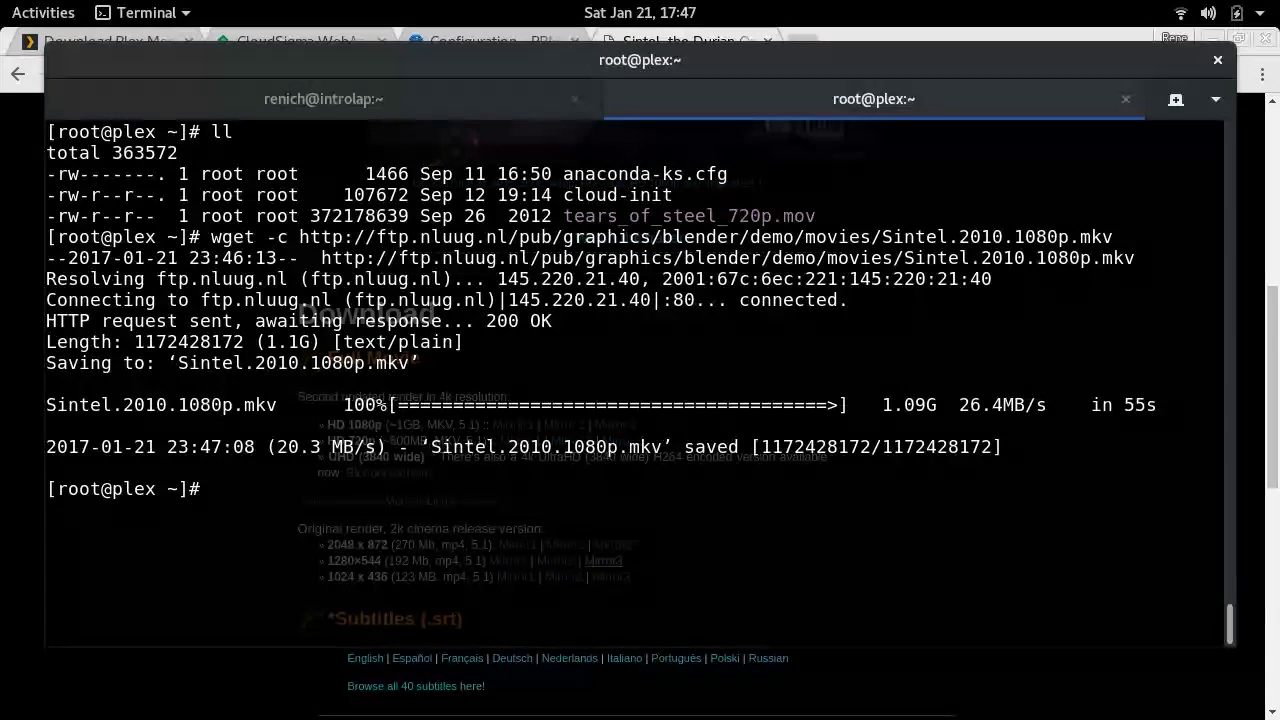
- List the home folder with ll to confirm the Sintel and Tears of Steel files, then clear the screen
key("ctrl+l")
type("ll")
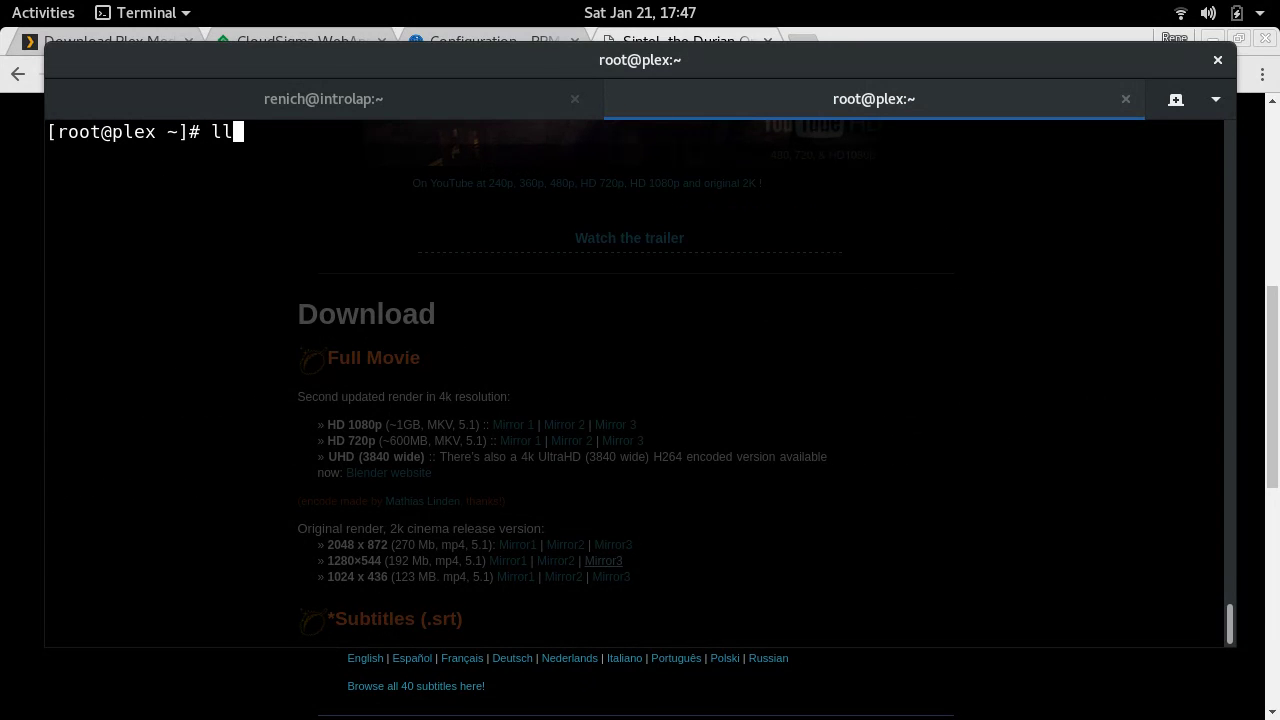
key("Return")
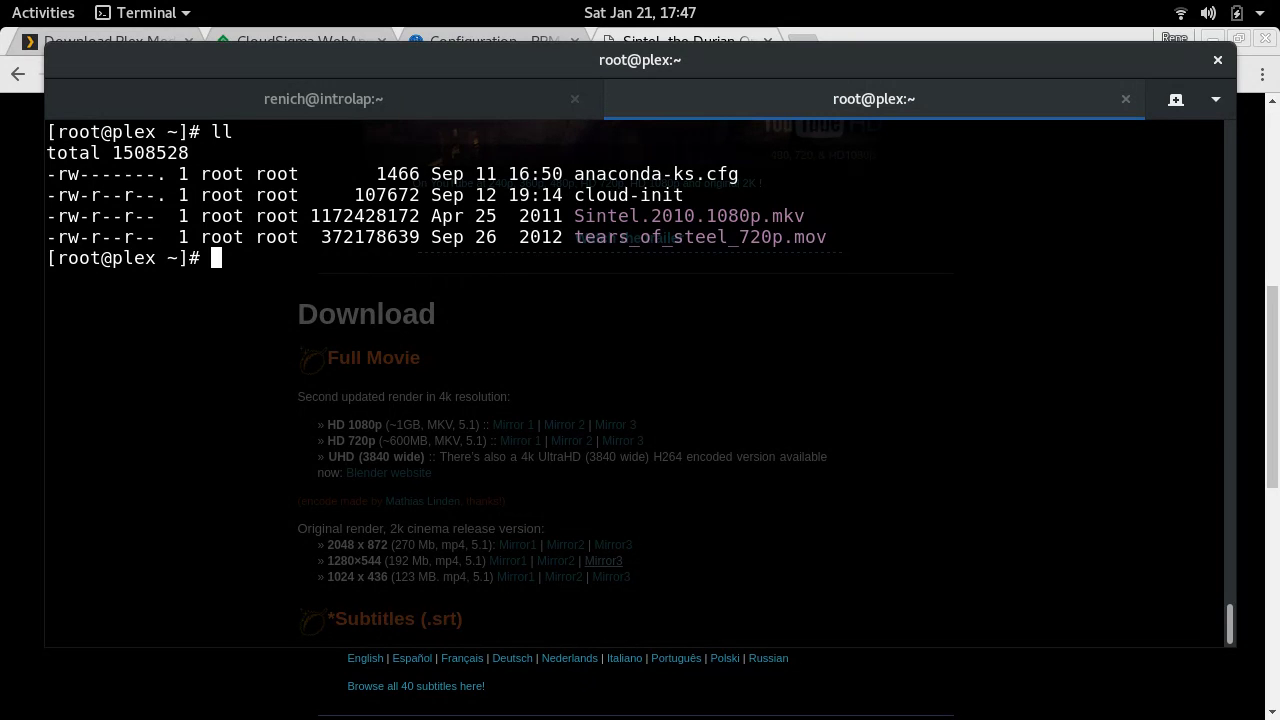
key("ctrl+l")
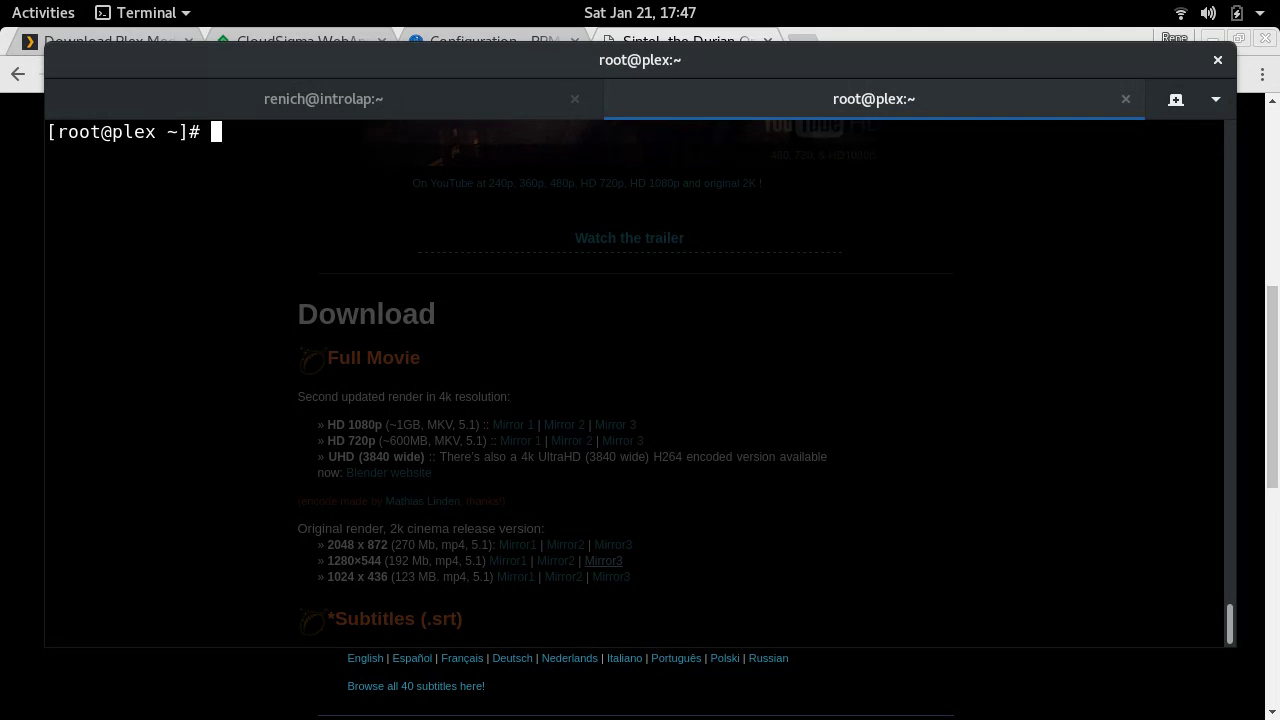
- Show the shell's command history, entries 1 through 32
type("history")
key("Return")
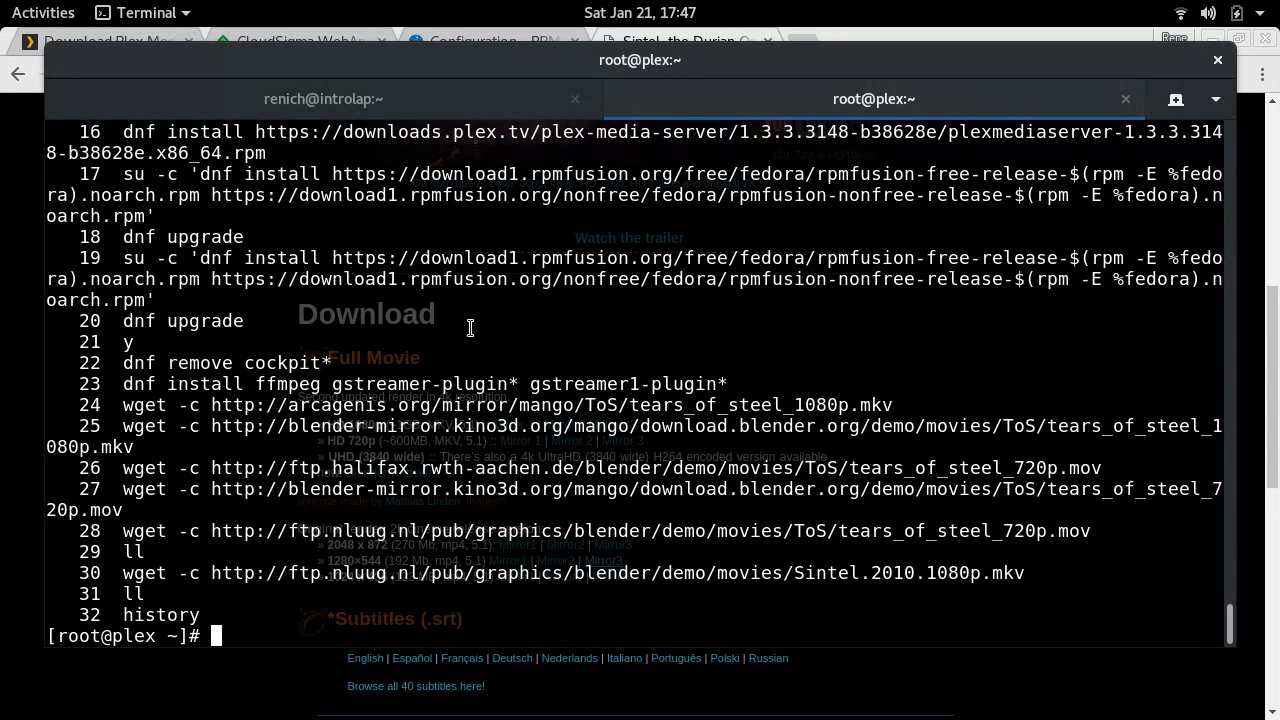
scroll(463, 318, "up", 6)
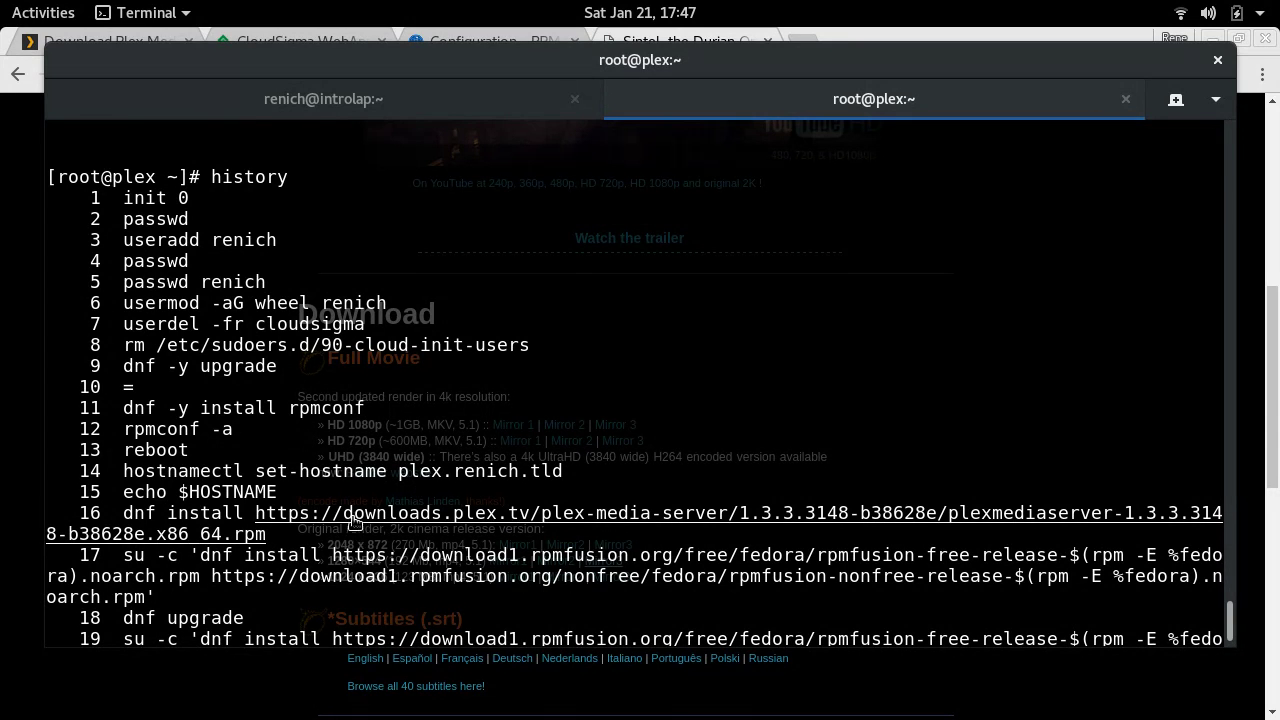
scroll(362, 600, "down", 4)
scroll(362, 604, "down", 2)
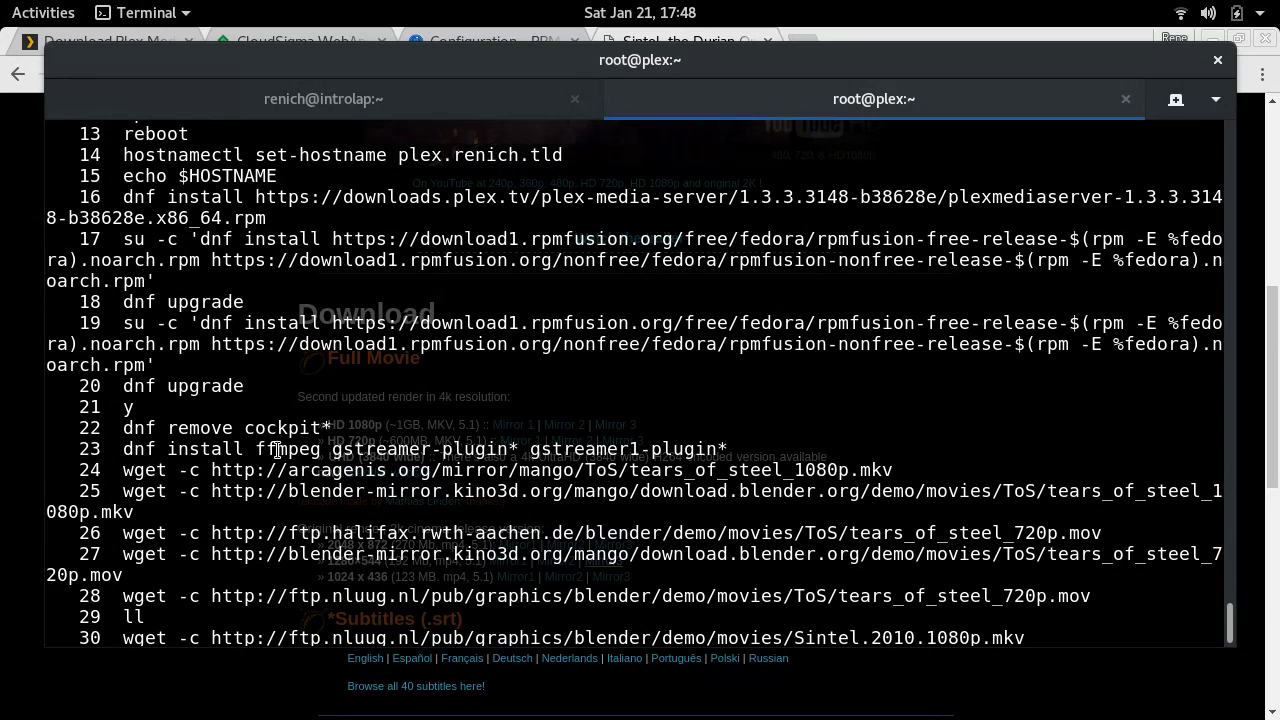
- Select the ffmpeg and gstreamer package names on history line 23
double_click(283, 451)
left_click_drag(283, 451, 692, 450)
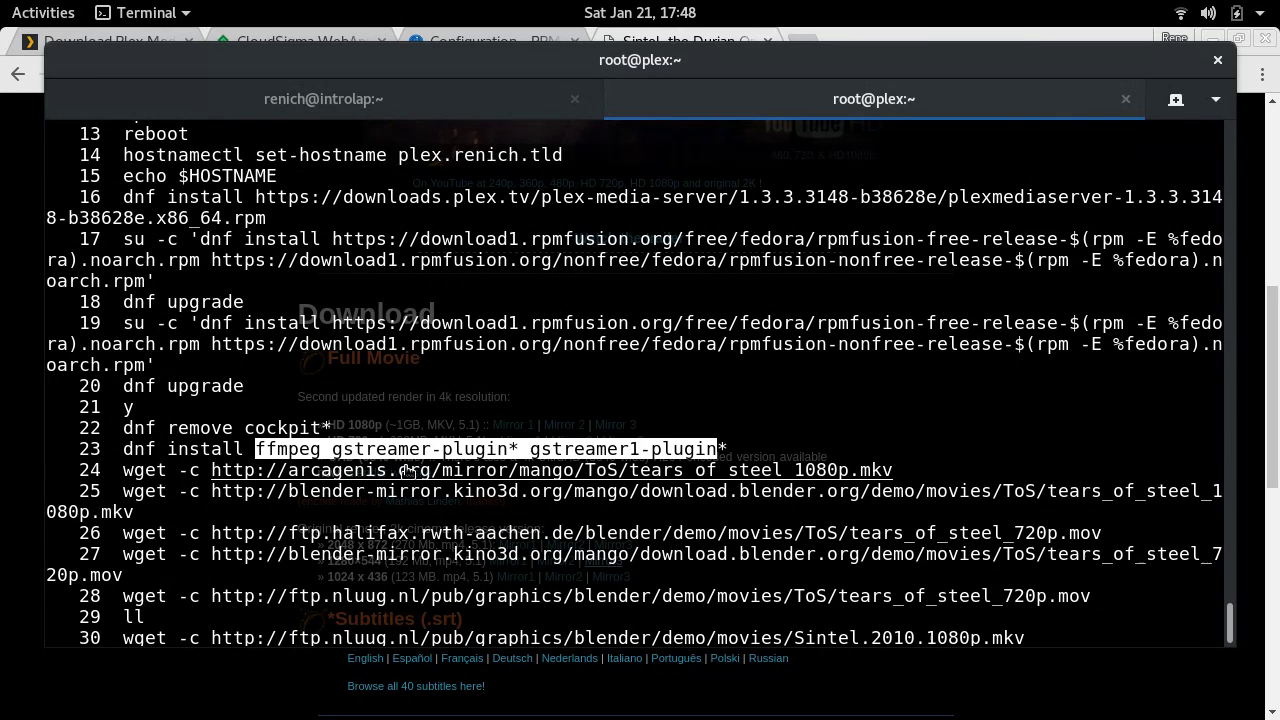
scroll(407, 471, "down", 1)
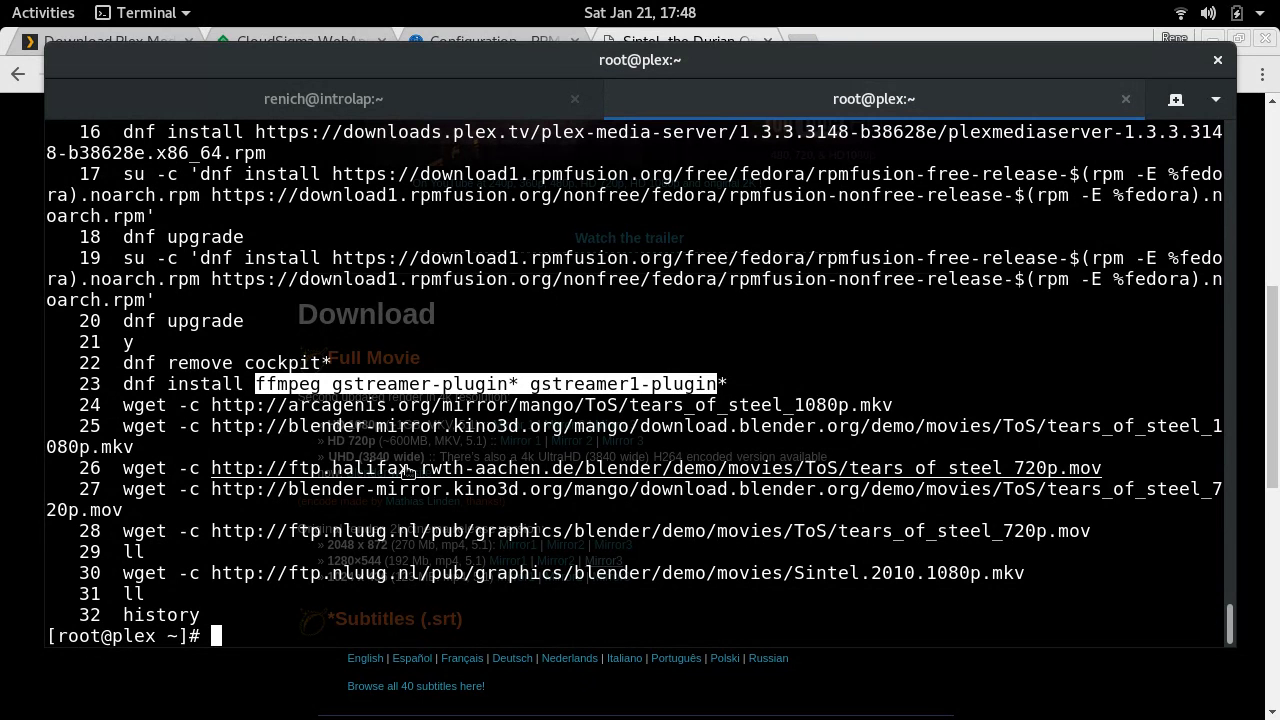
scroll(390, 440, "up", 4)
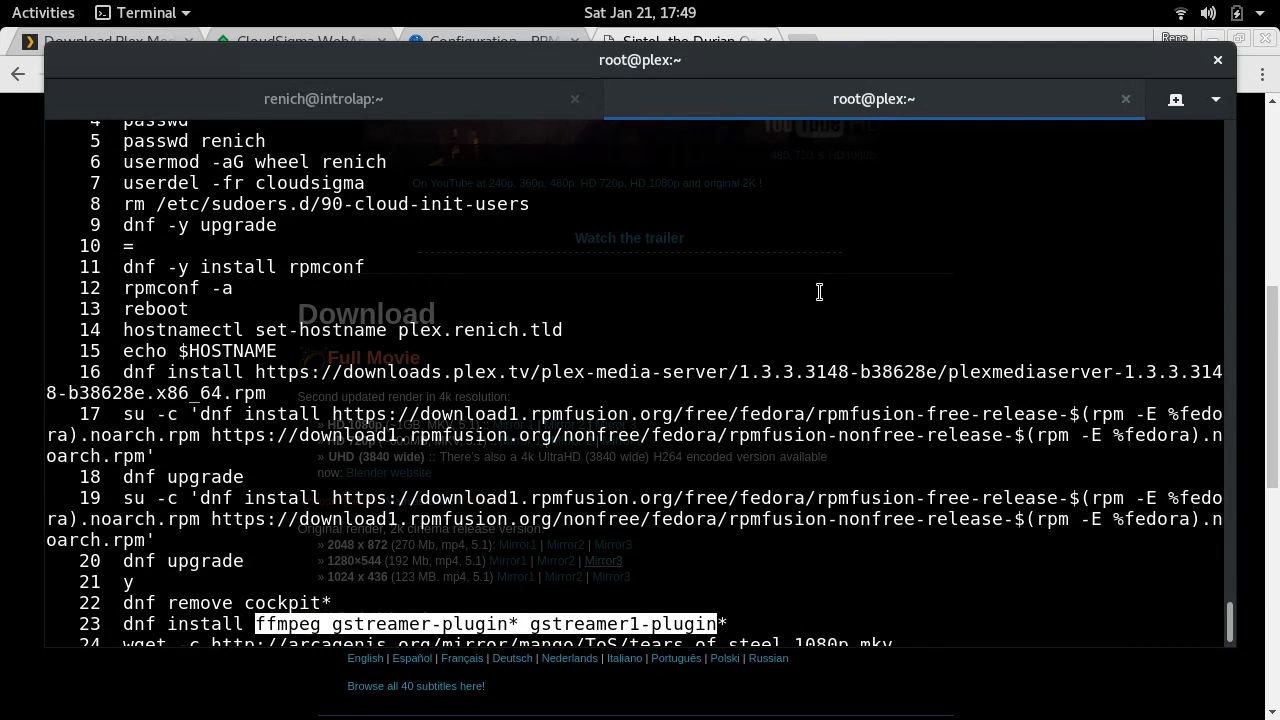
scroll(819, 292, "down", 4)
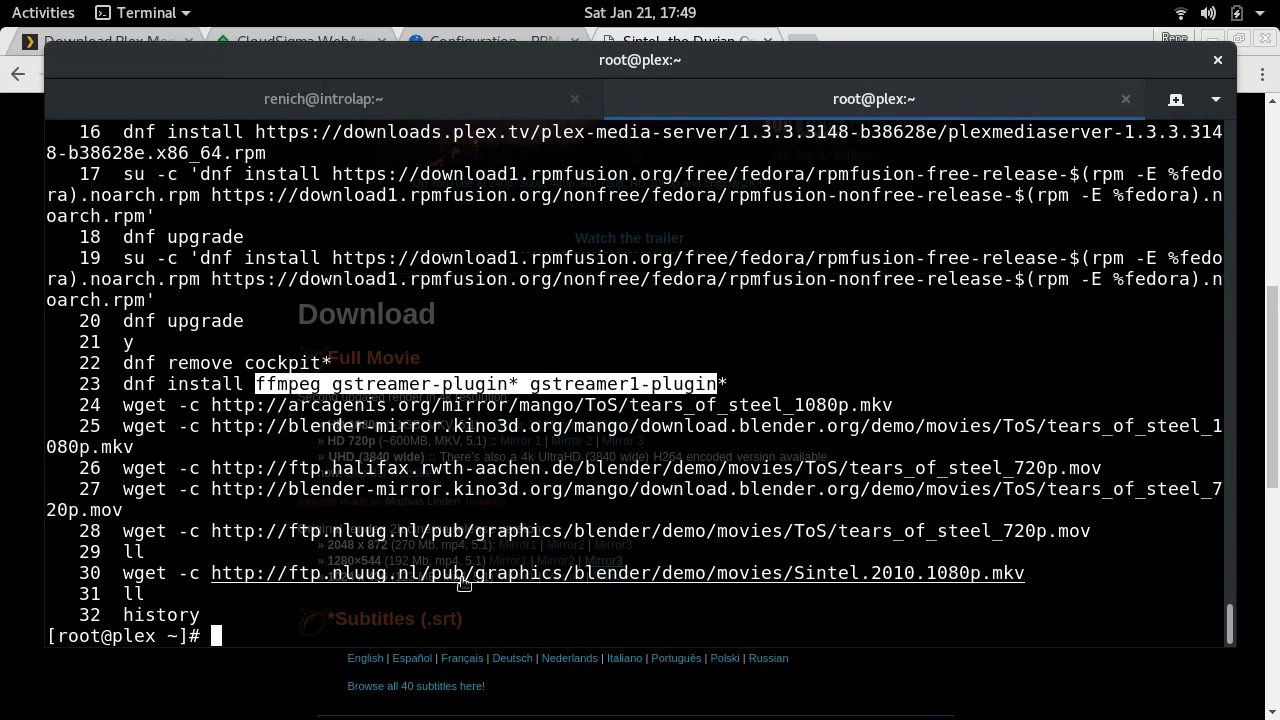
left_click(534, 636)
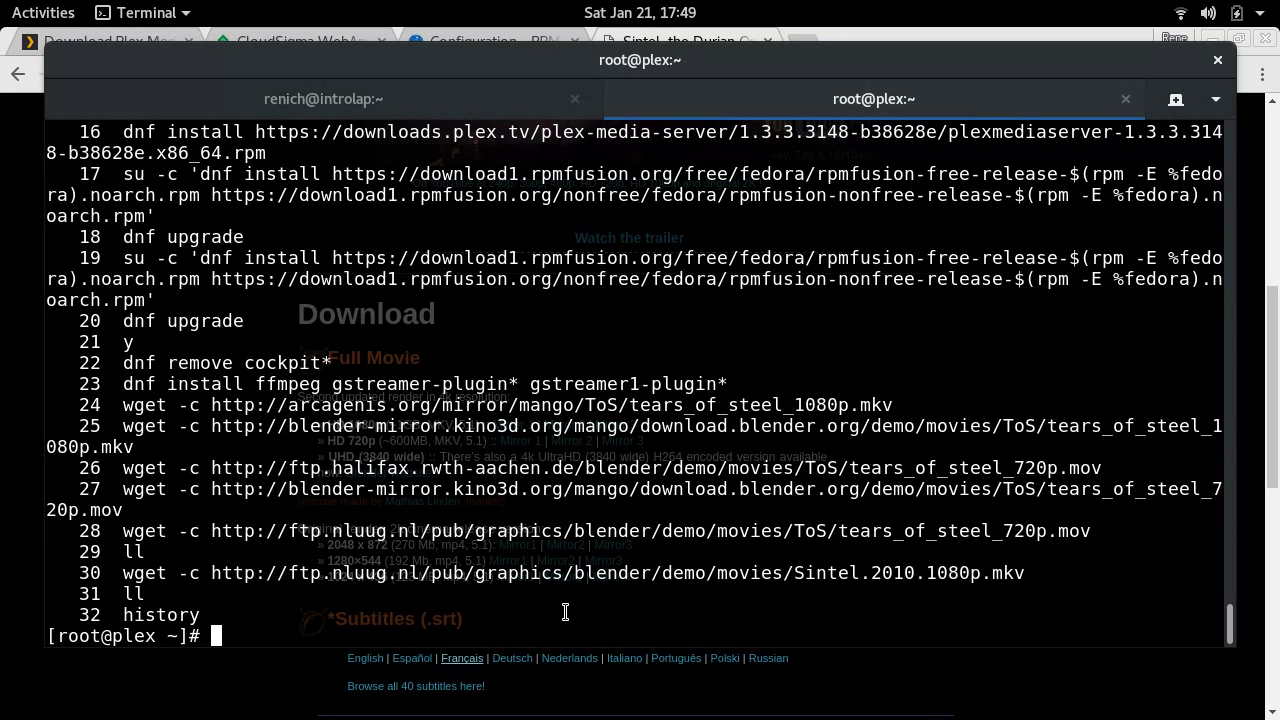
key("alt+Tab")
key("alt+Tab")
- Clear the screen and check plexmediaserver.service status: enabled but inactive (dead)
key("ctrl+l")
type("systemctl ")
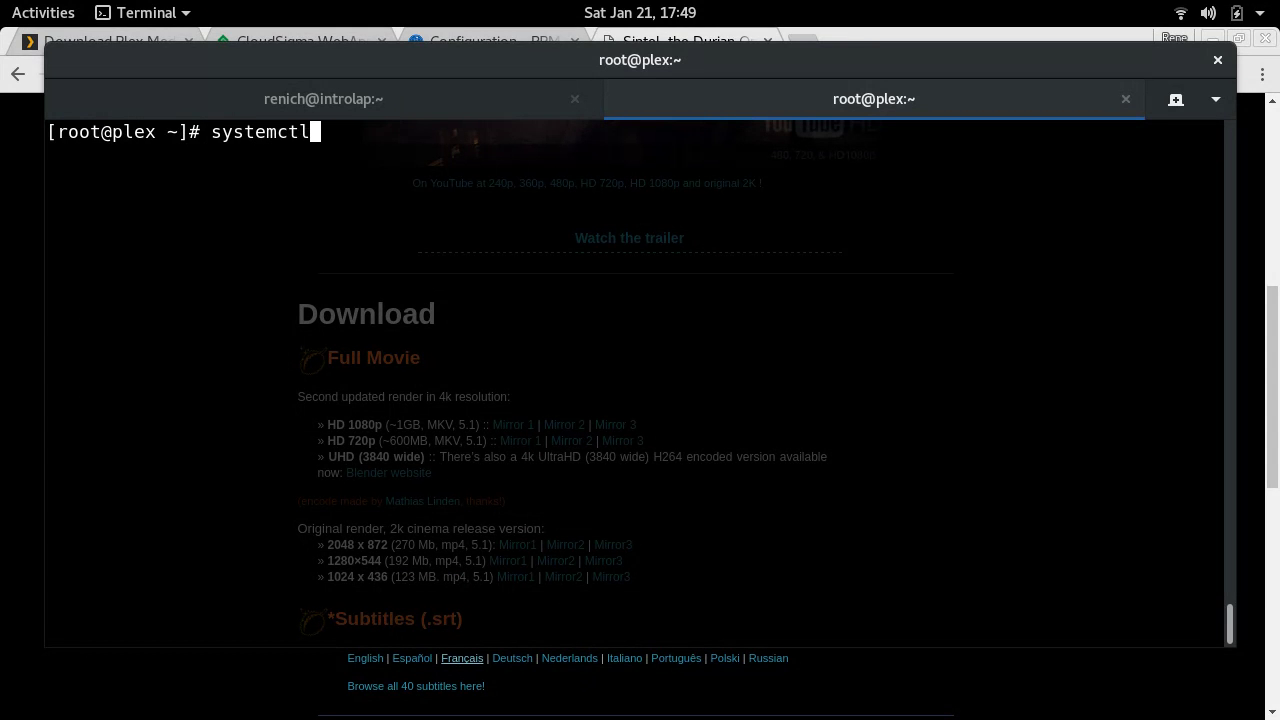
type("status [el")
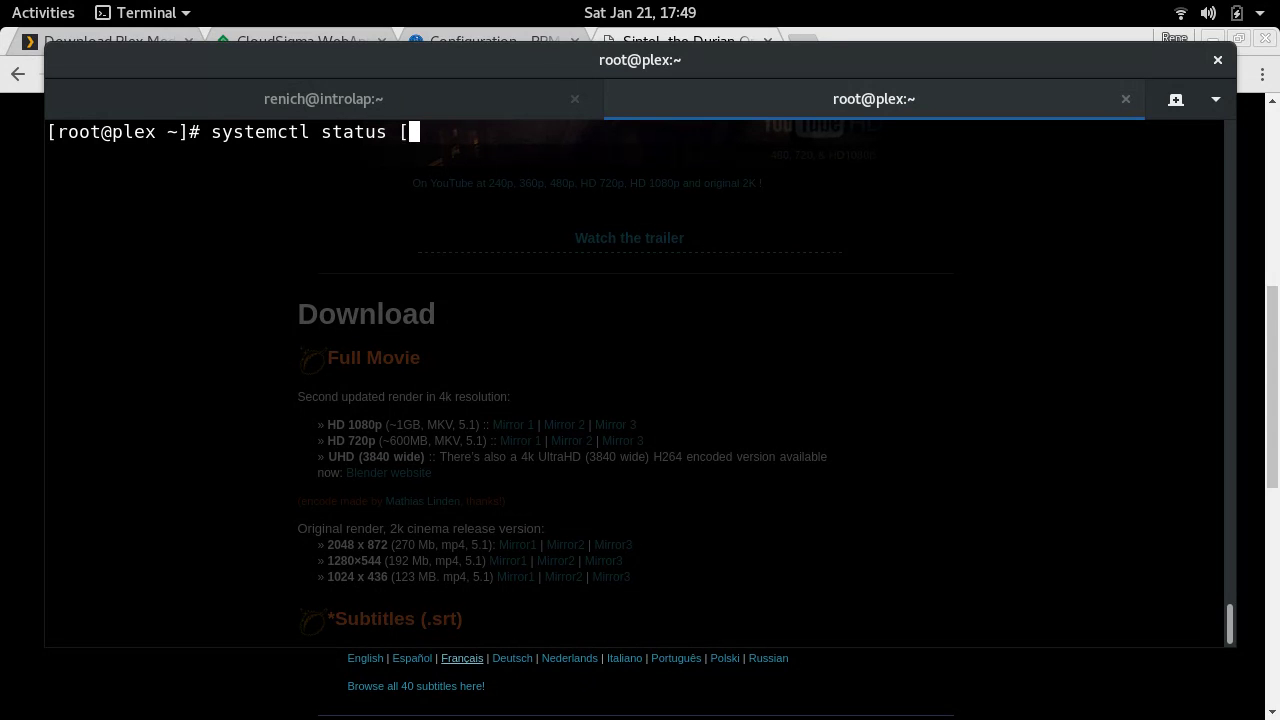
key("BackSpace")
key("BackSpace")
key("BackSpace")
type("ple")
key("Tab")
key("Return")
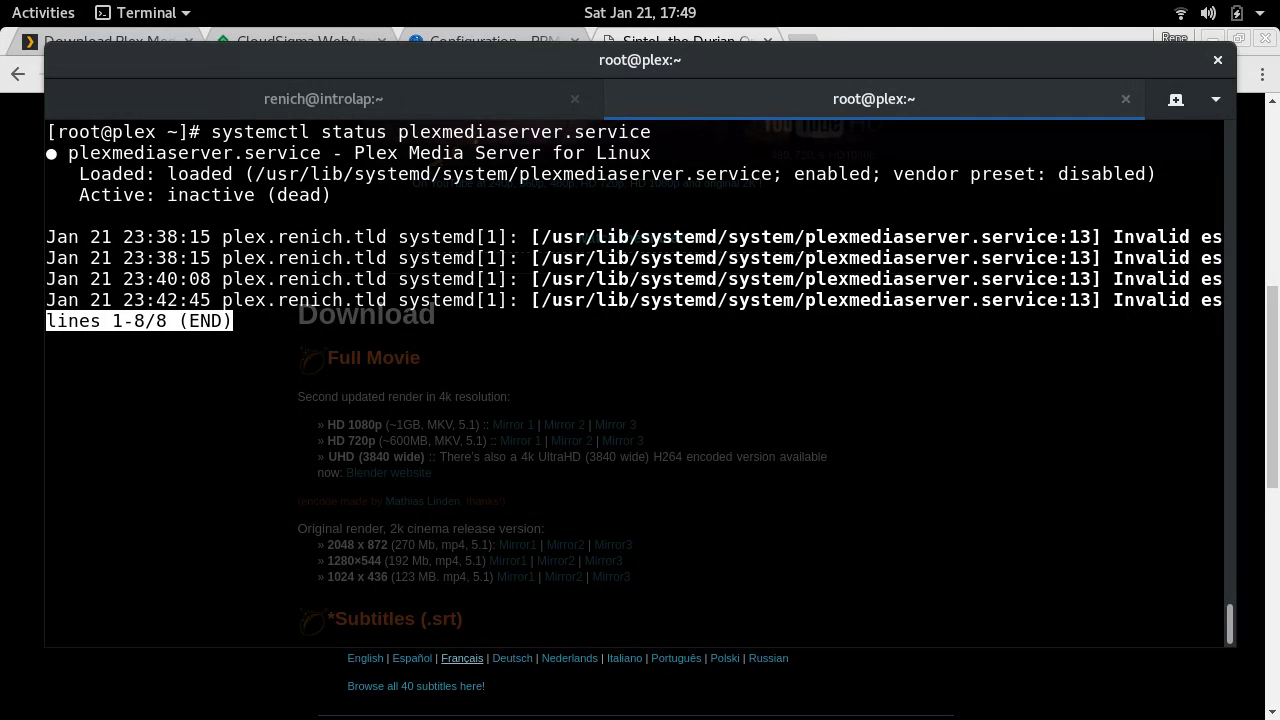
- Highlight the last log error line, quit the pager, and begin 'systemctl enable plex'
triple_click(877, 299)
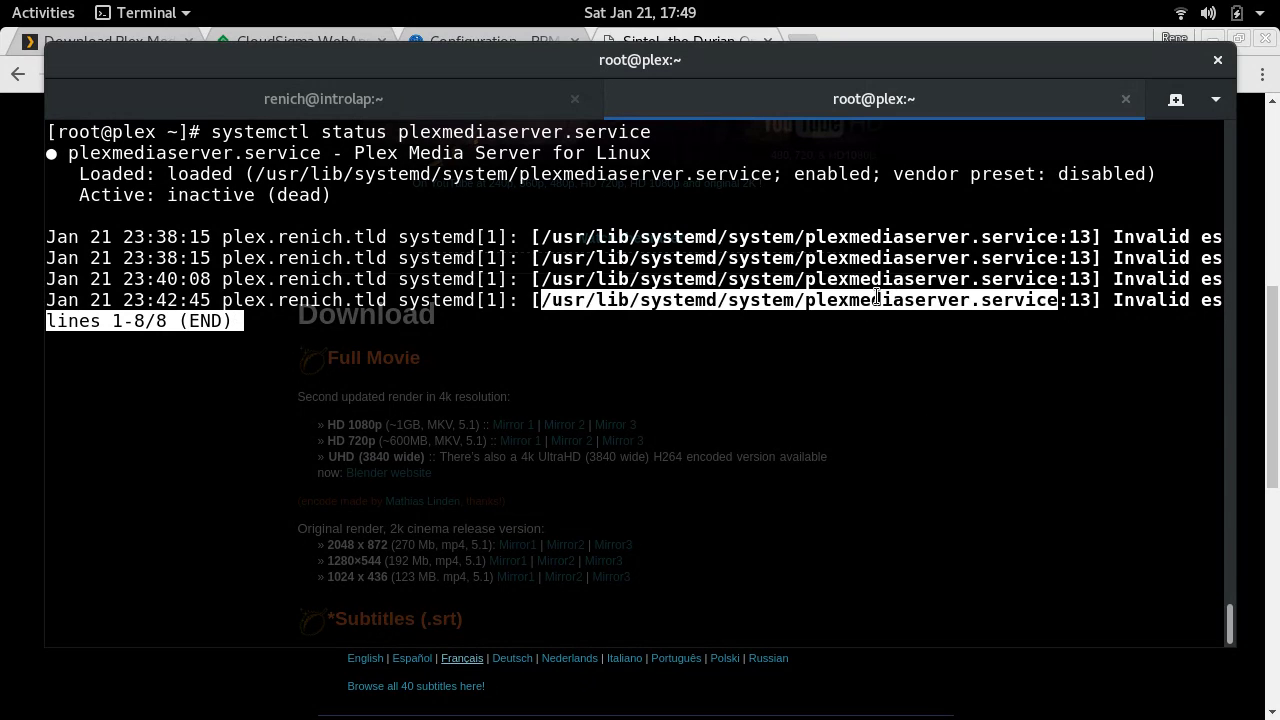
left_click(1039, 296)
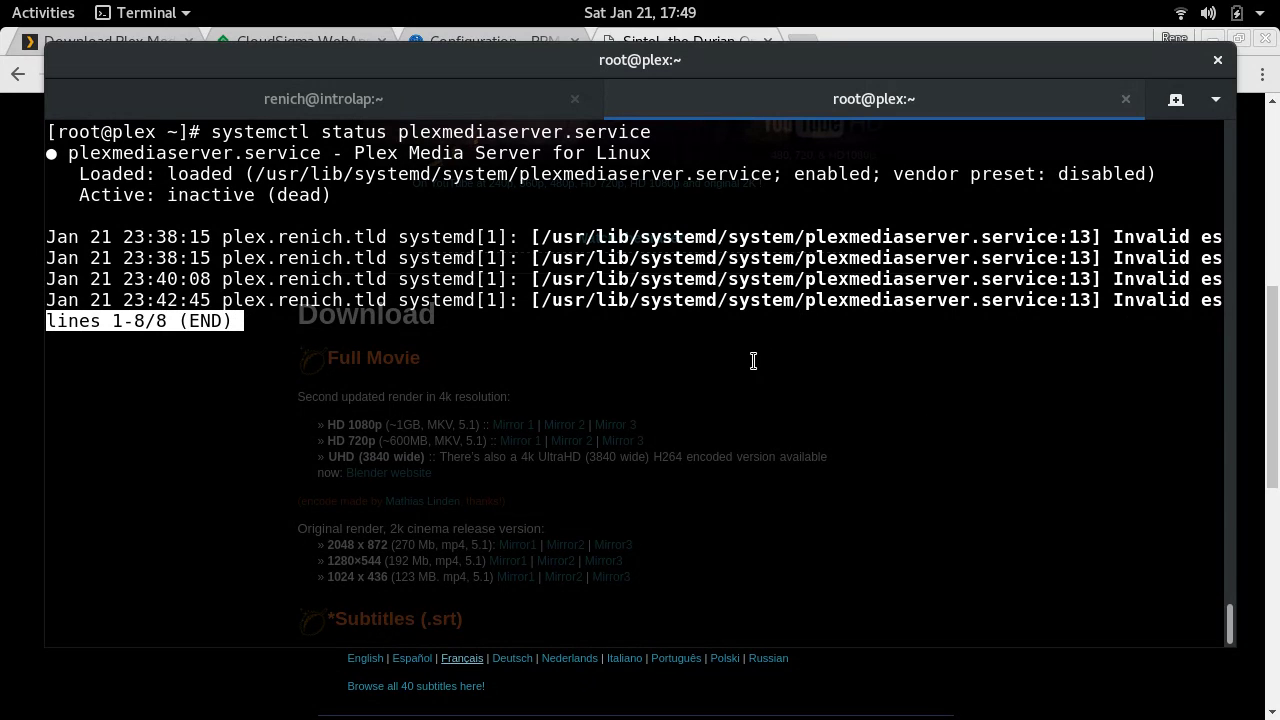
type("qsystemctl enable plex")
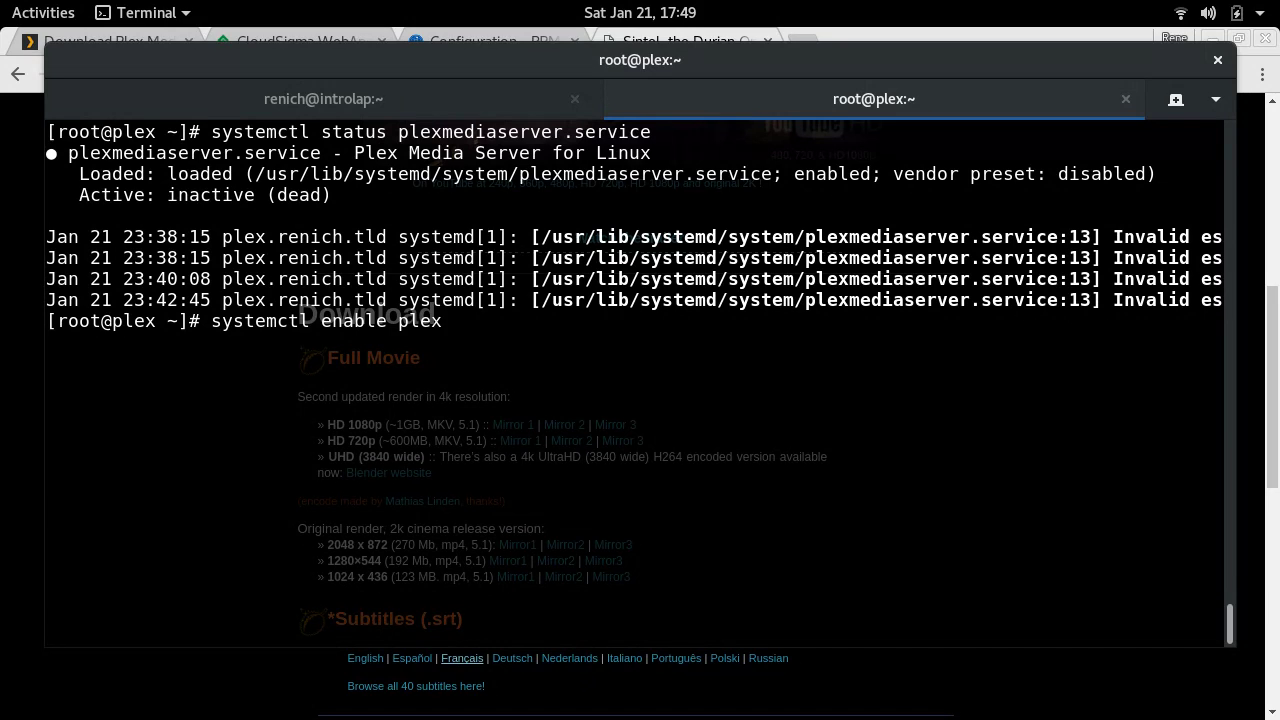
- Enable plexmediaserver.service at boot and review the systemd-sysv-install output
key("BackSpace")
key("BackSpace")
key("BackSpace")
key("BackSpace")
key("BackSpace")
double_click(441, 131)
middle_click(637, 337)
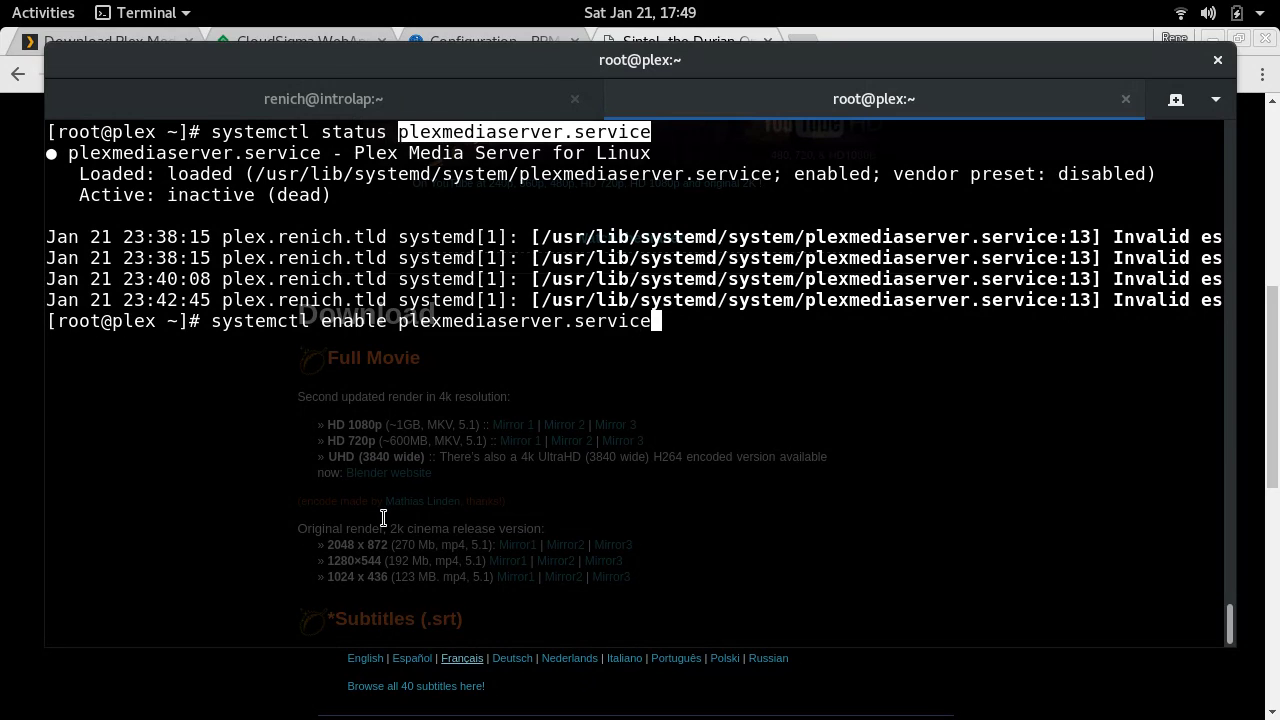
key("Return")
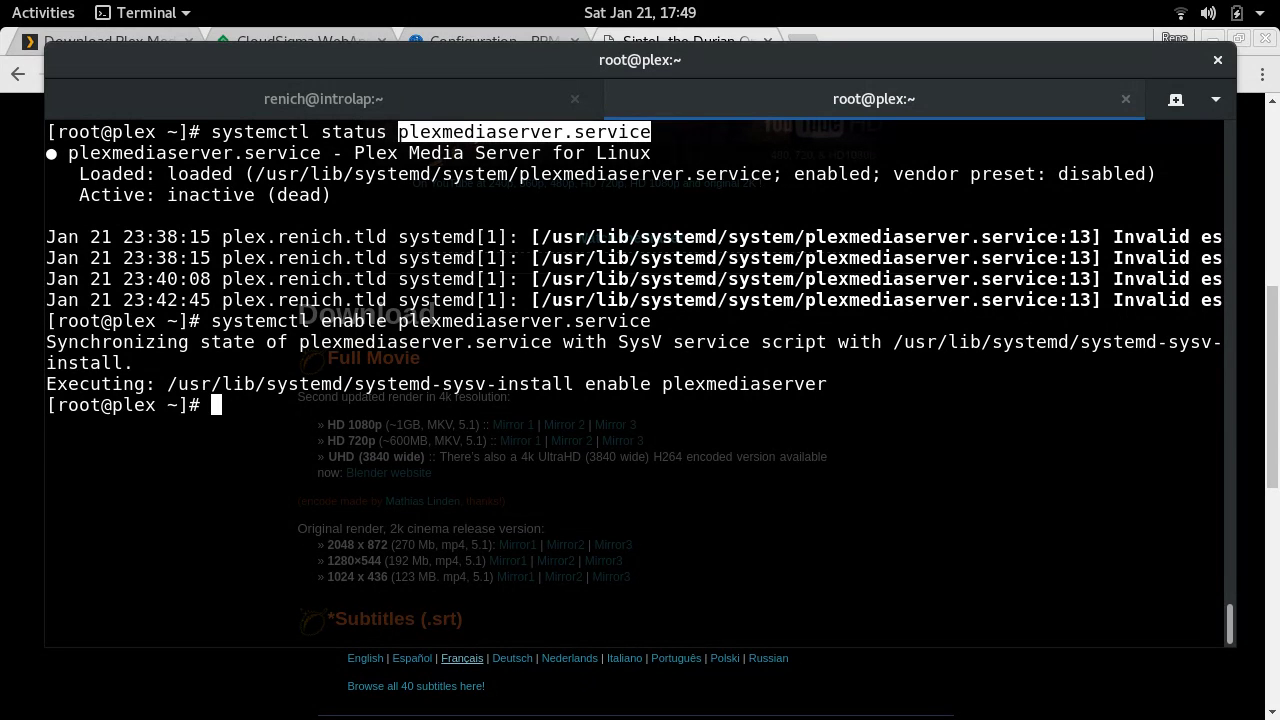
type("s")
triple_click(304, 388)
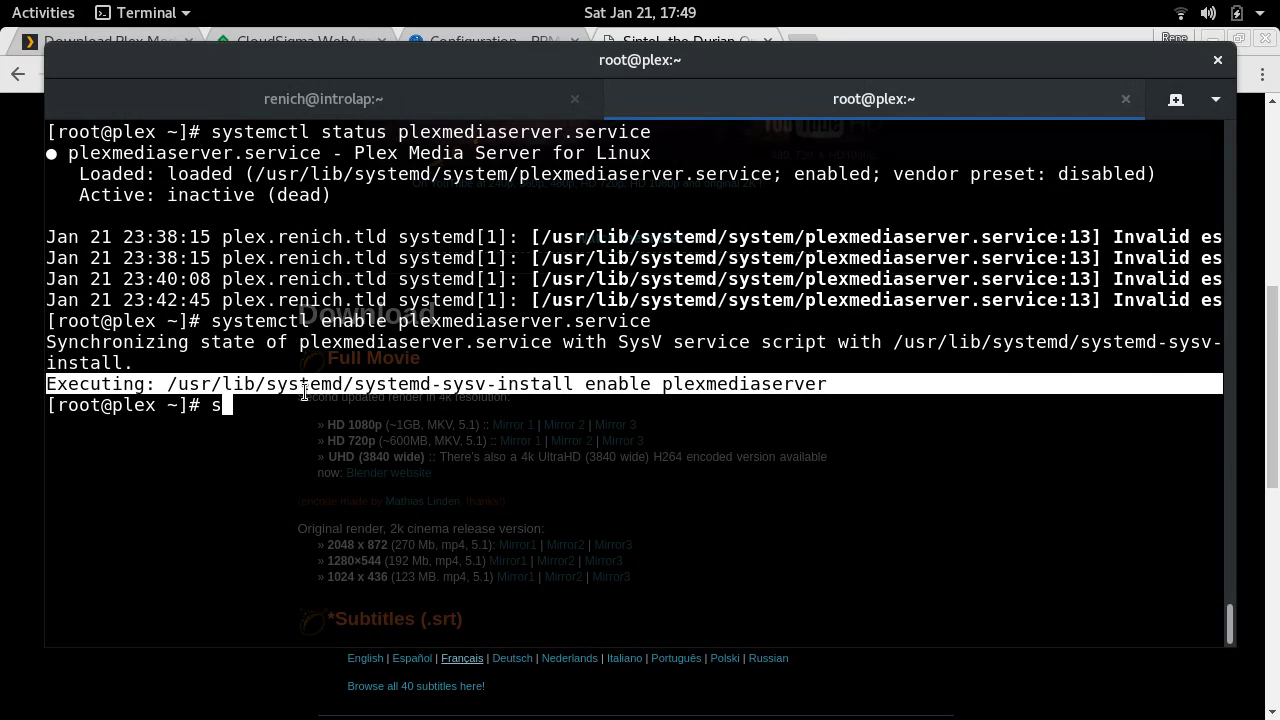
left_click(304, 393)
triple_click(304, 393)
left_click(304, 393)
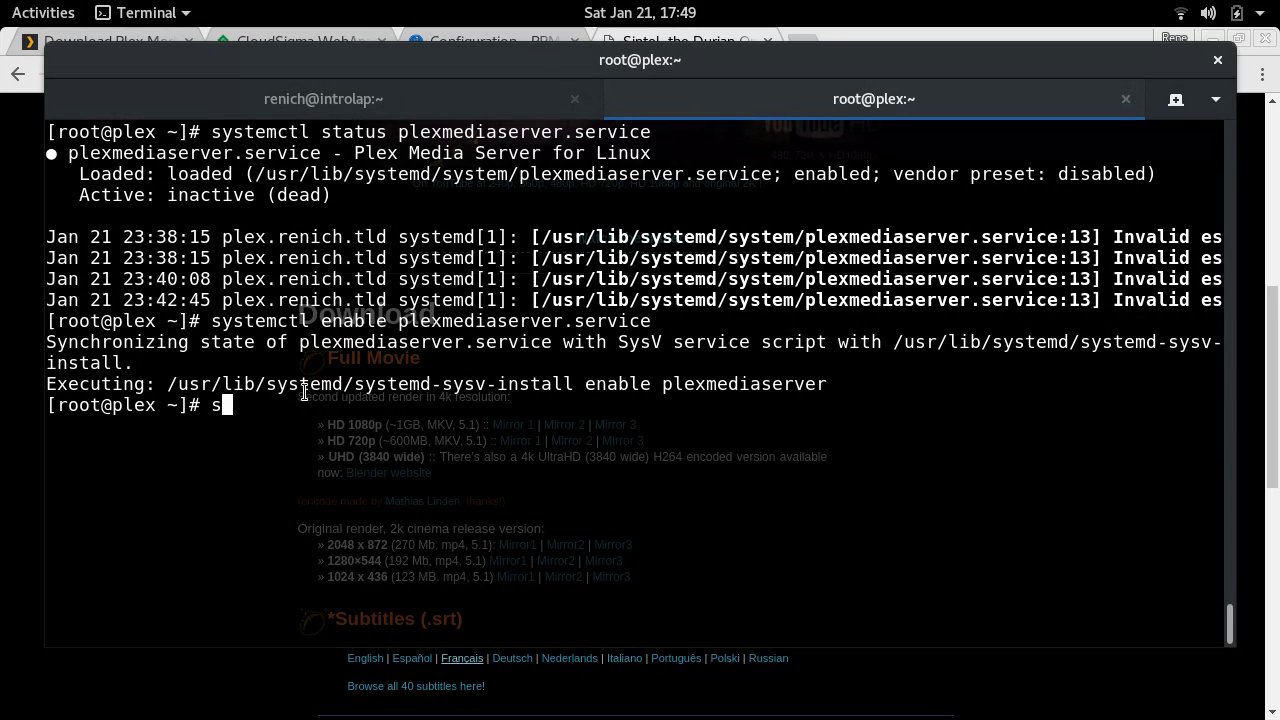
key("BackSpace")
- Start plexmediaserver.service, confirm it is active (running), then clear the screen
type("system")
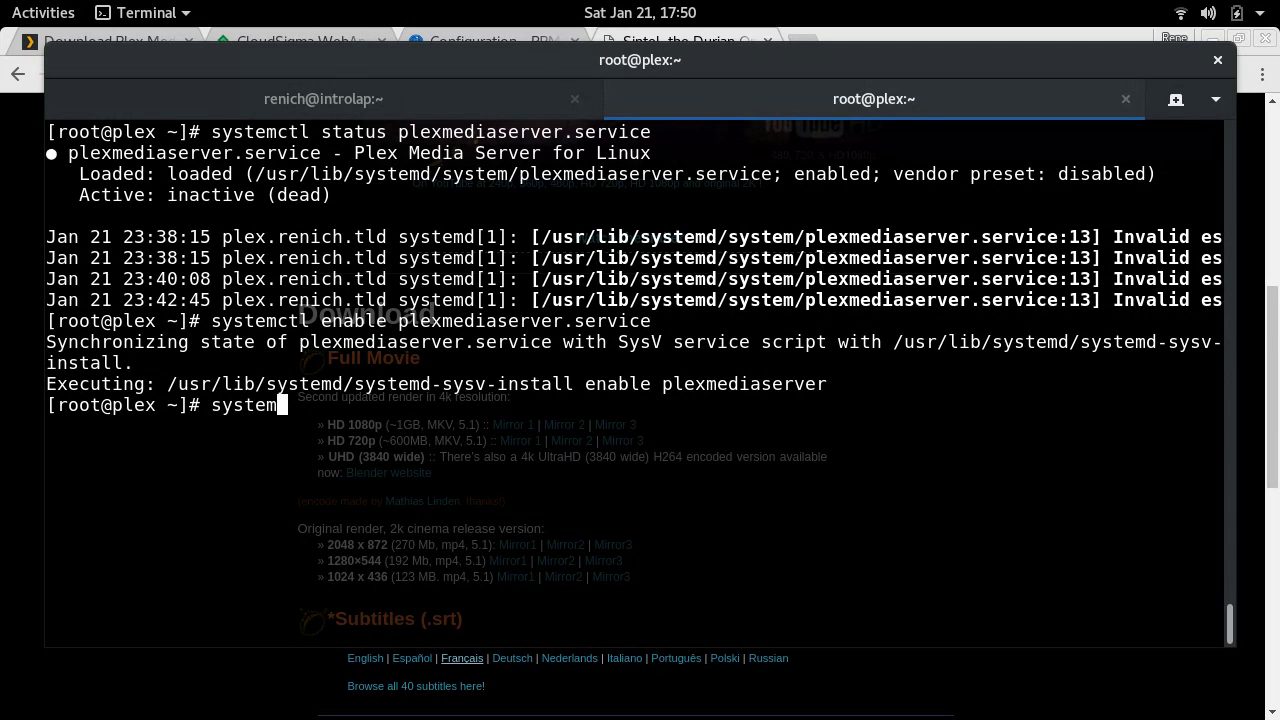
type("ctl start plexme")
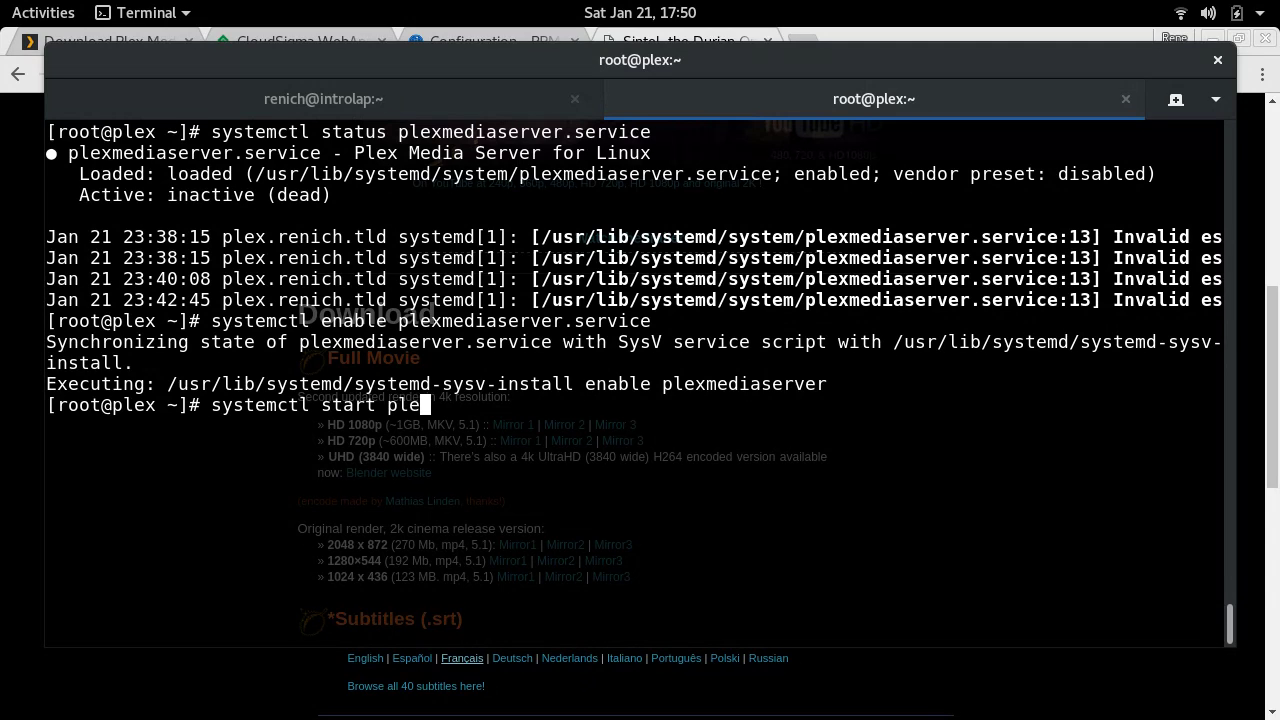
key("Tab")
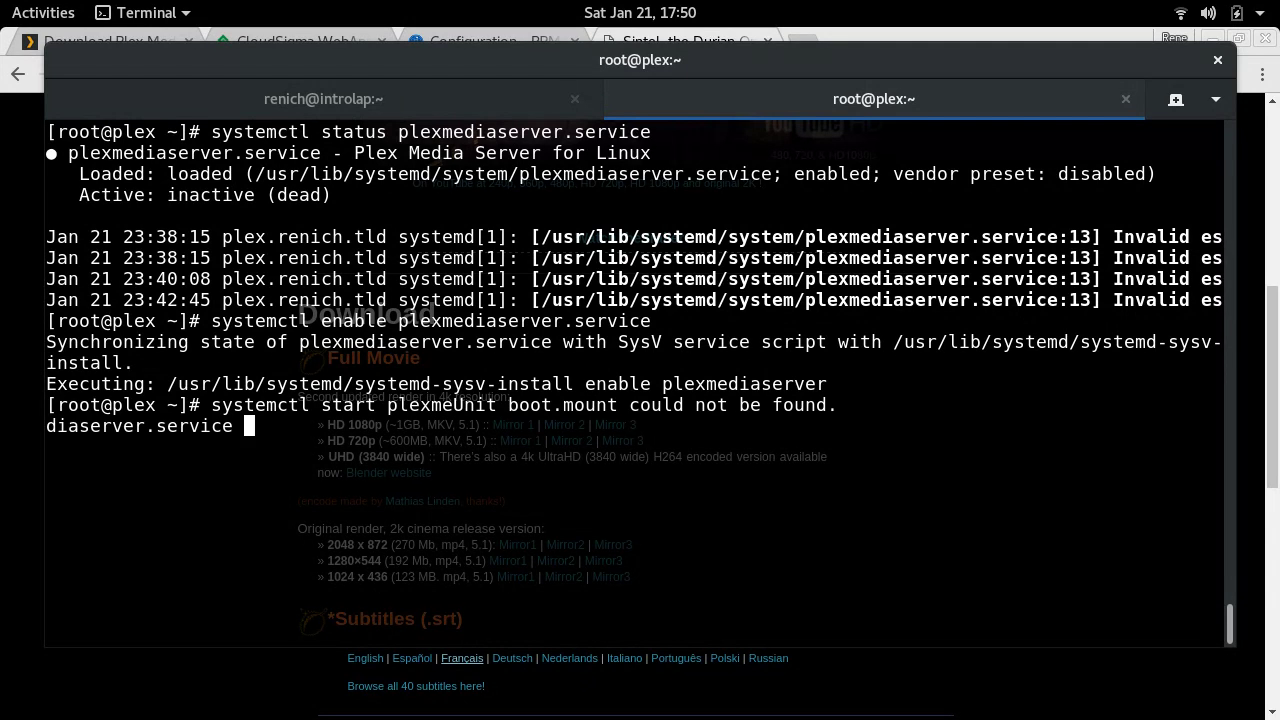
key("Return")
type("systemctl status p")
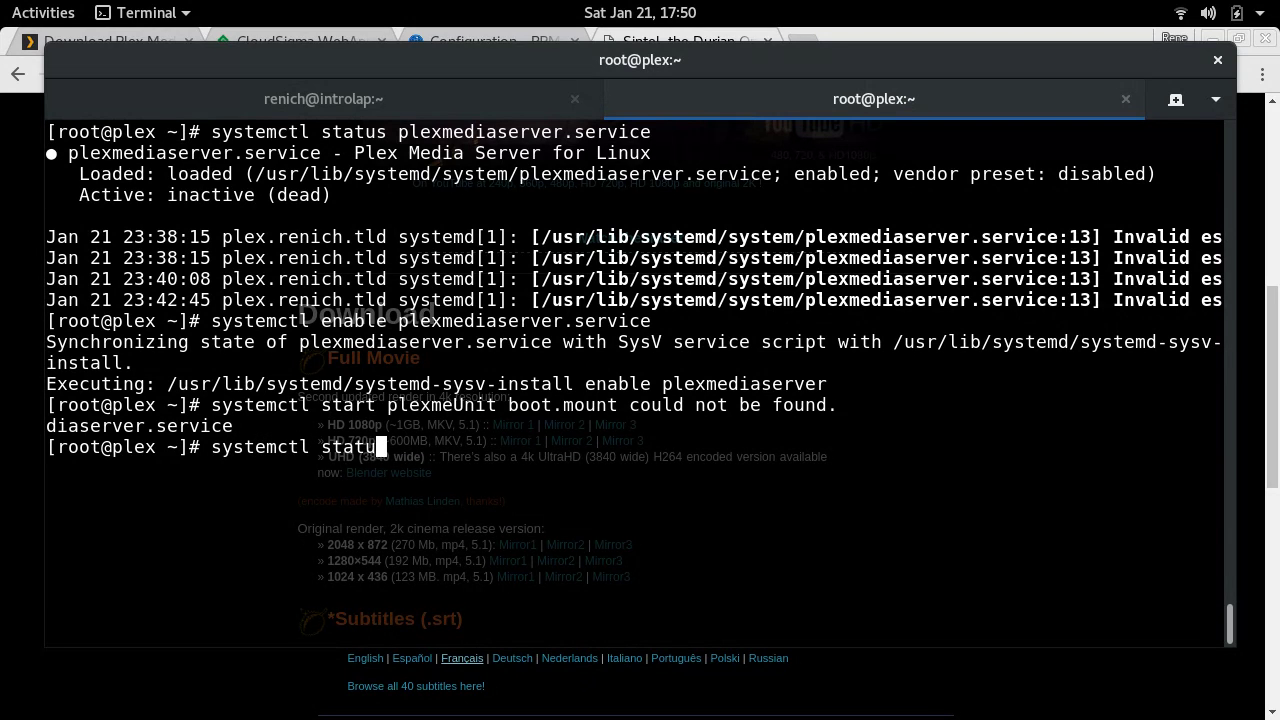
key("Tab")
key("Return")
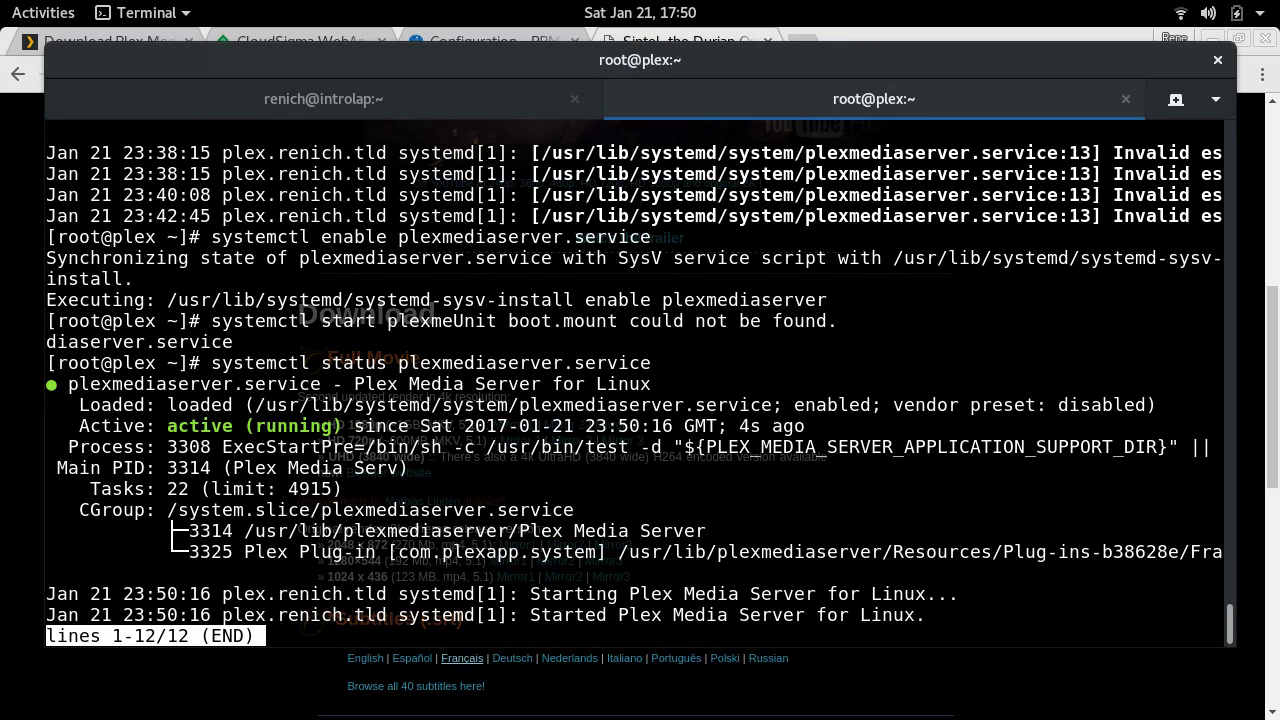
key("q")
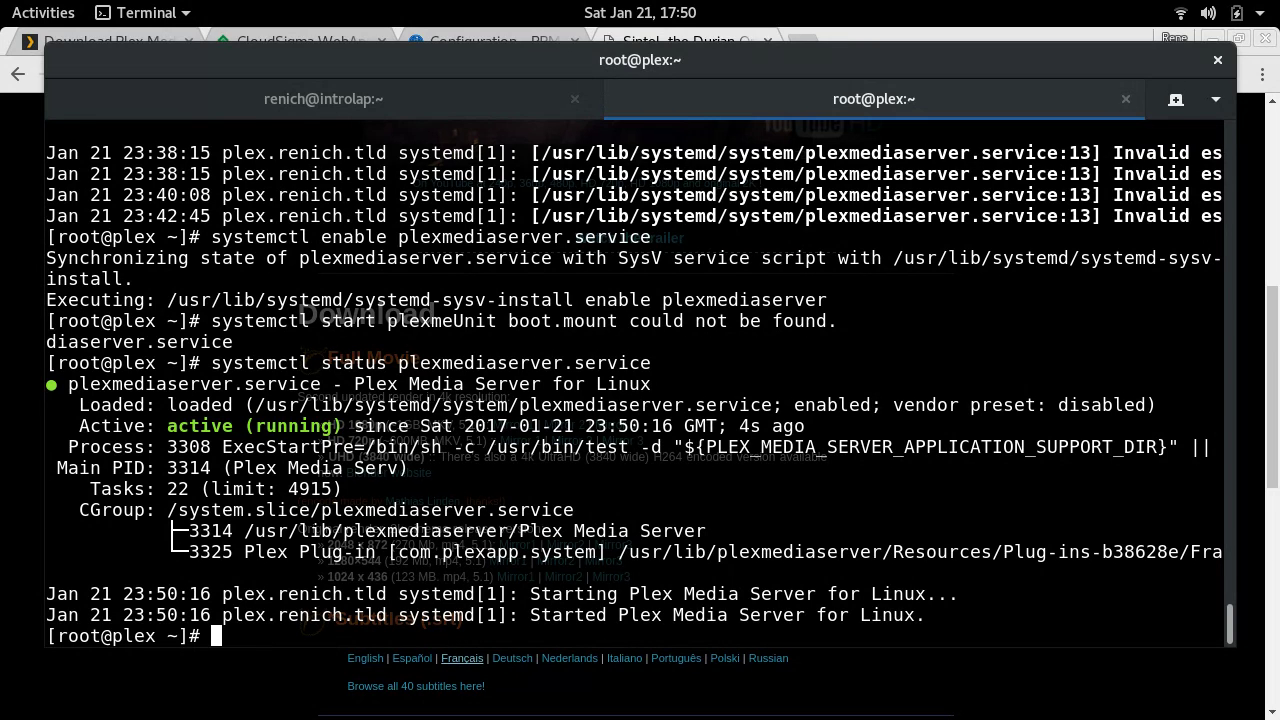
key("ctrl+l")
- Run ss -t4ln and highlight the *:32400 line showing Plex listening on all addresses
type("ss -t4ln")
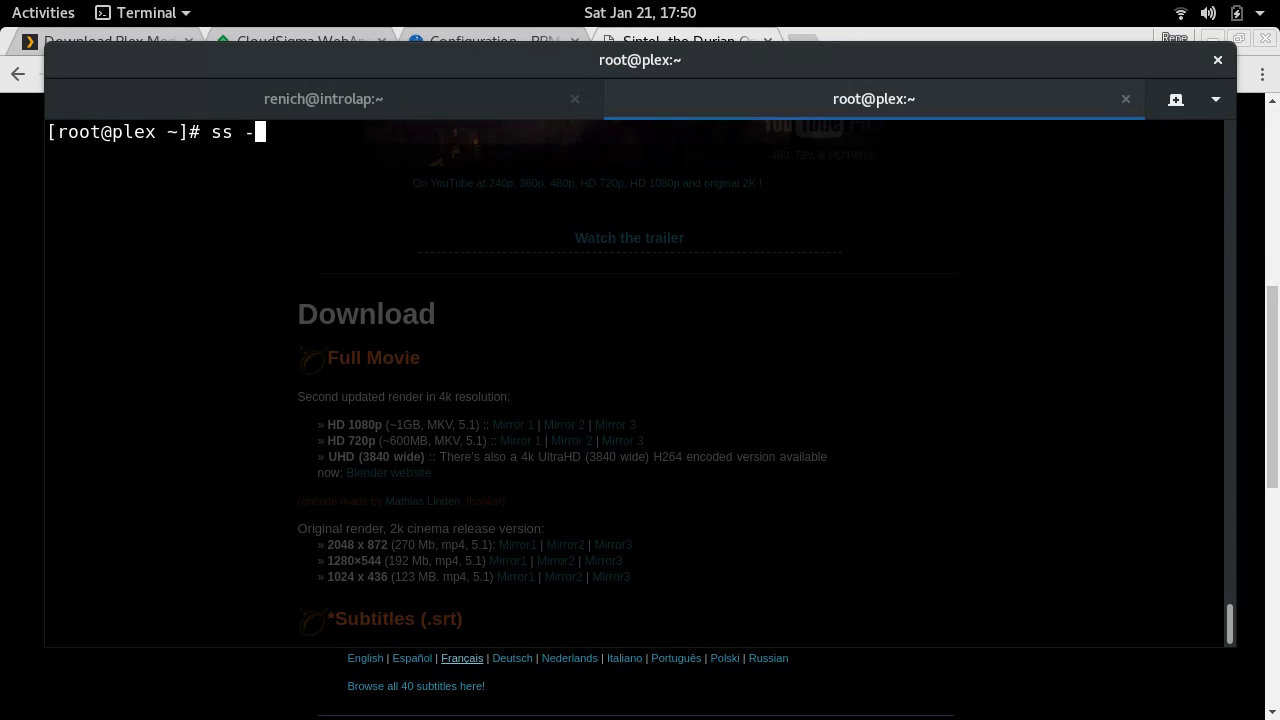
key("Return")
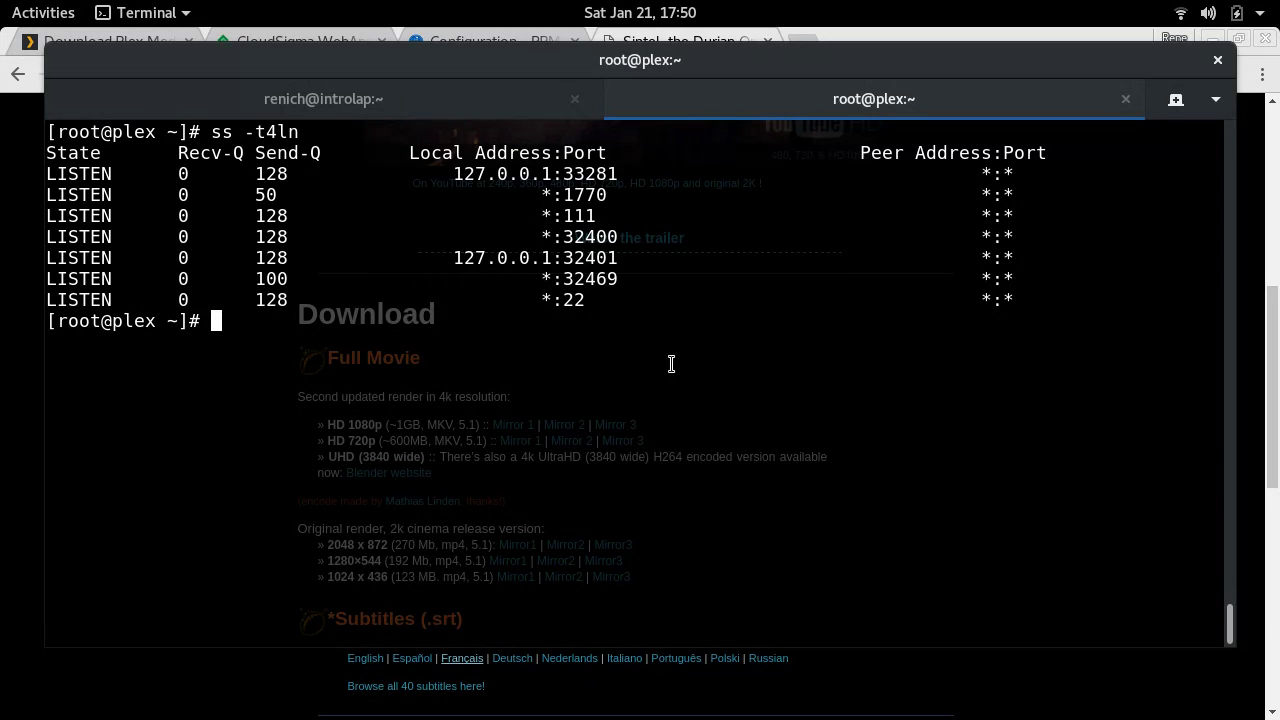
triple_click(590, 233)
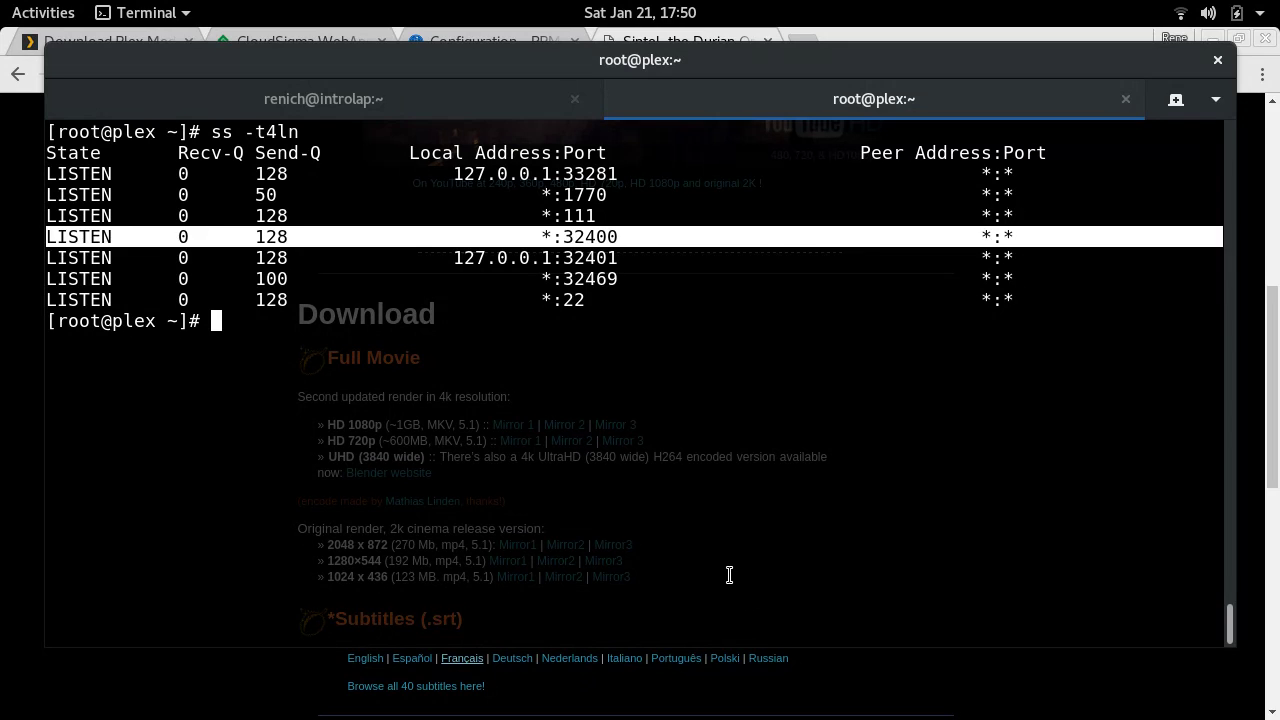
left_click(729, 575)
- Permanently open port 32400/tcp with firewall-cmd --permanent --add-port=32400/tcp
type("fir3wall")
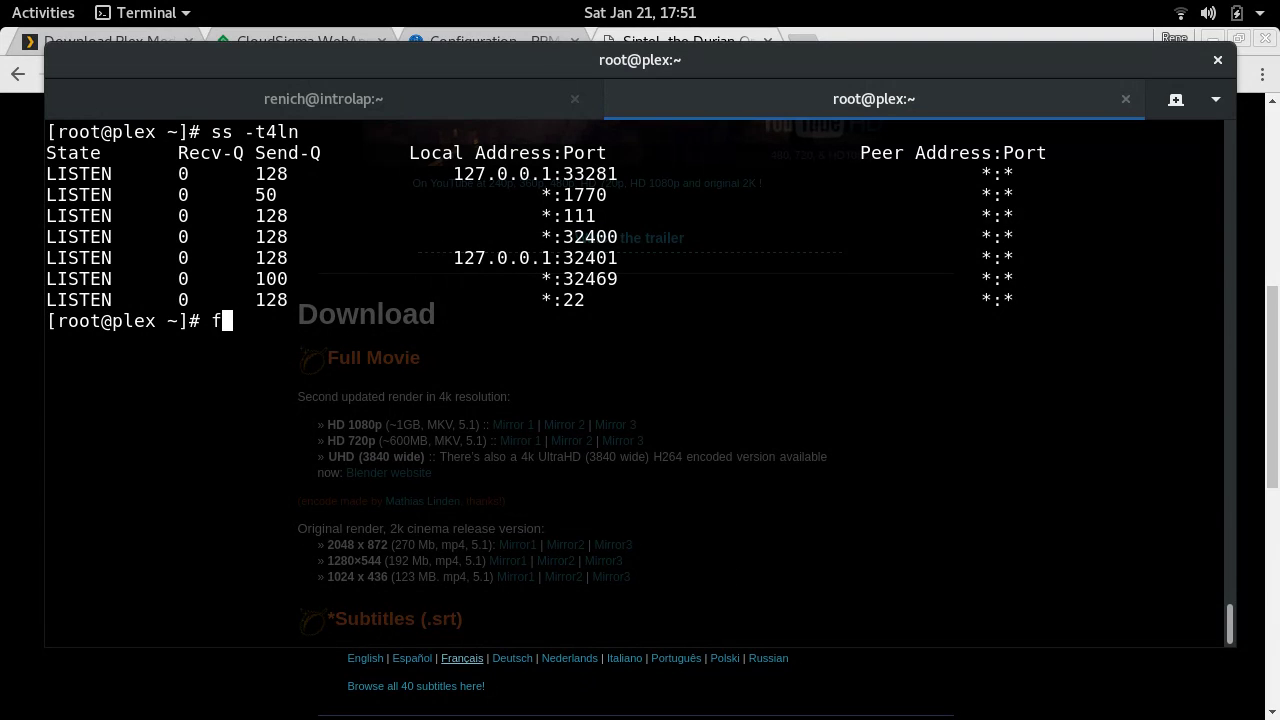
key("BackSpace")
key("BackSpace")
key("BackSpace")
type("ere")
key("BackSpace")
key("BackSpace")
type("wall")
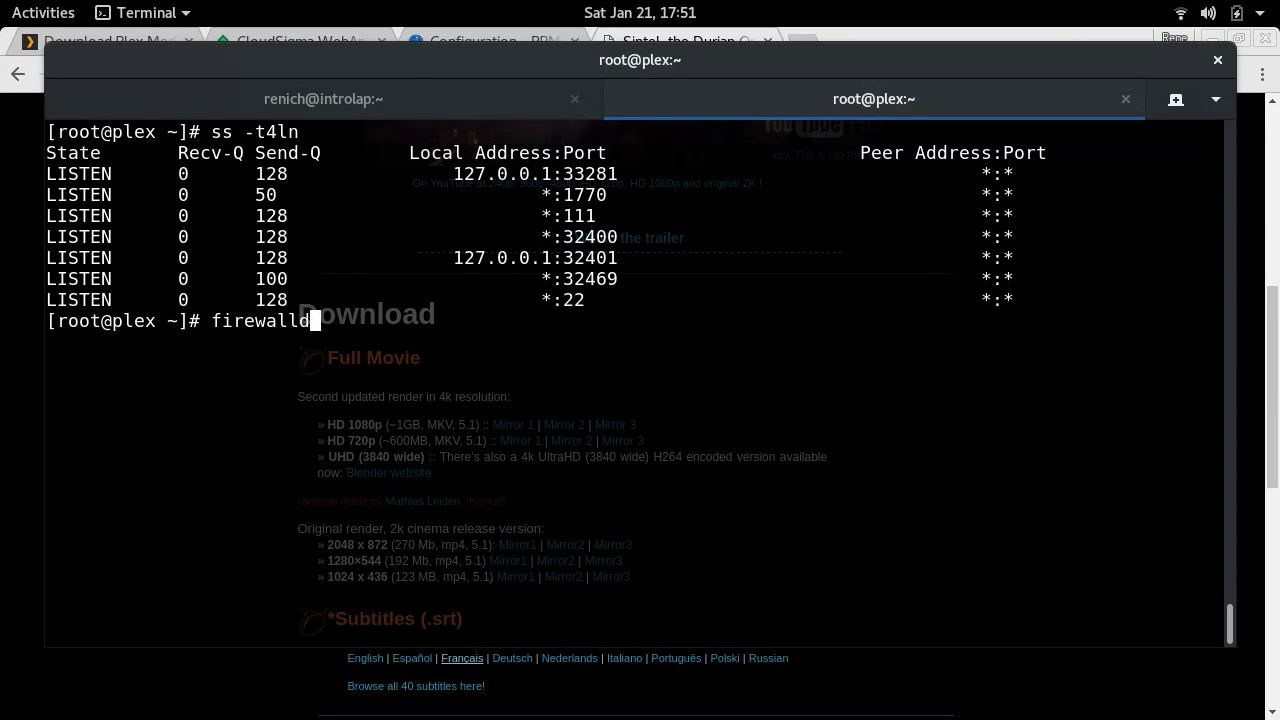
type("-cmd --permanent ")
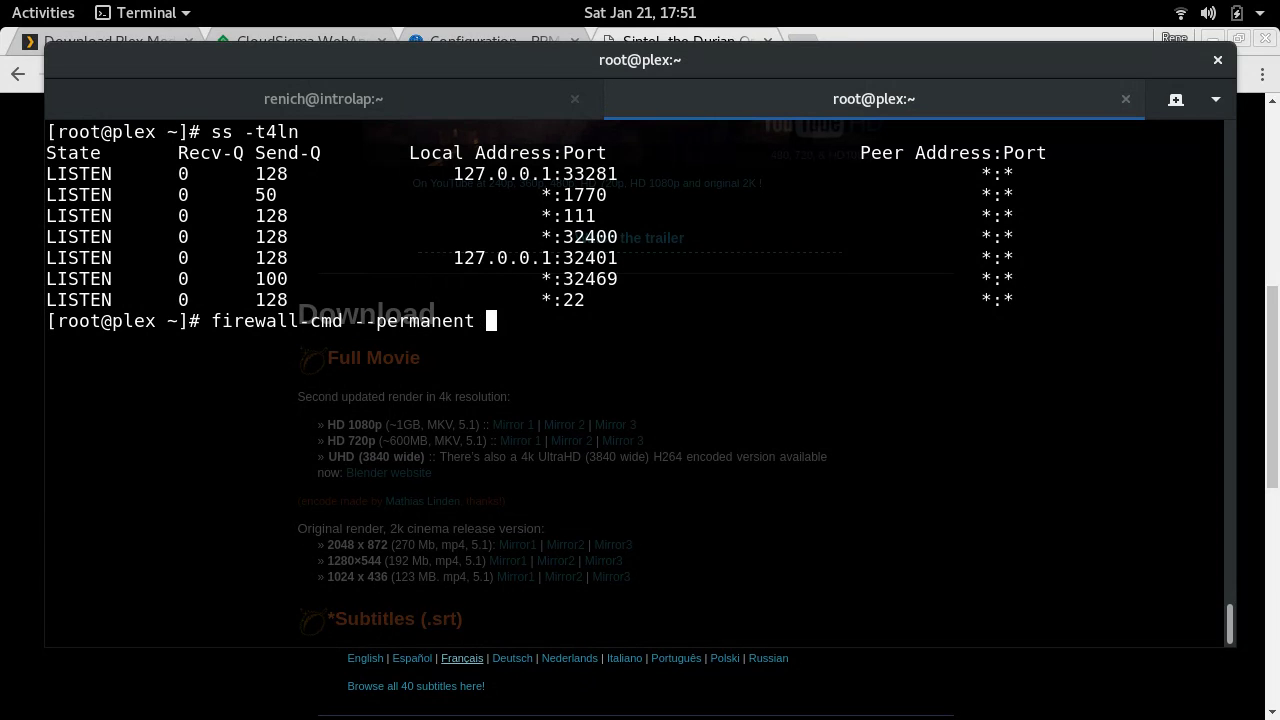
type("--add-port")
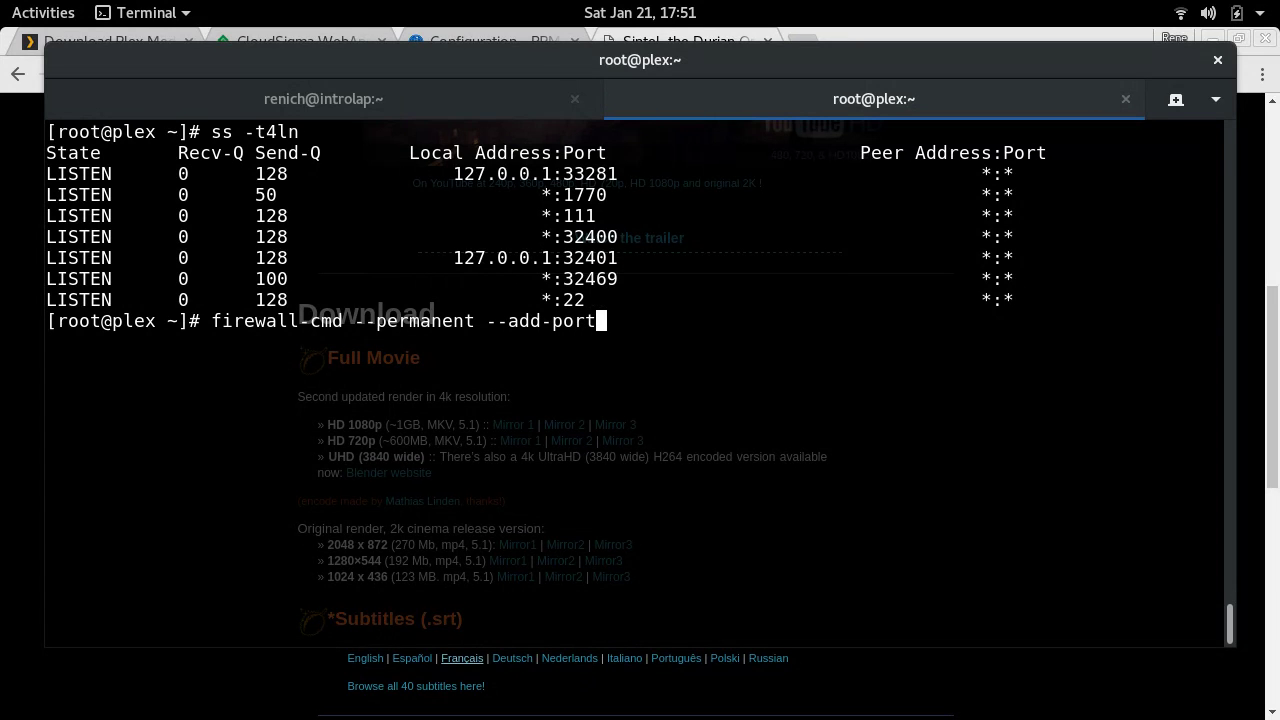
type("=34")
key("BackSpace")
key("BackSpace")
type("32400/tcp")
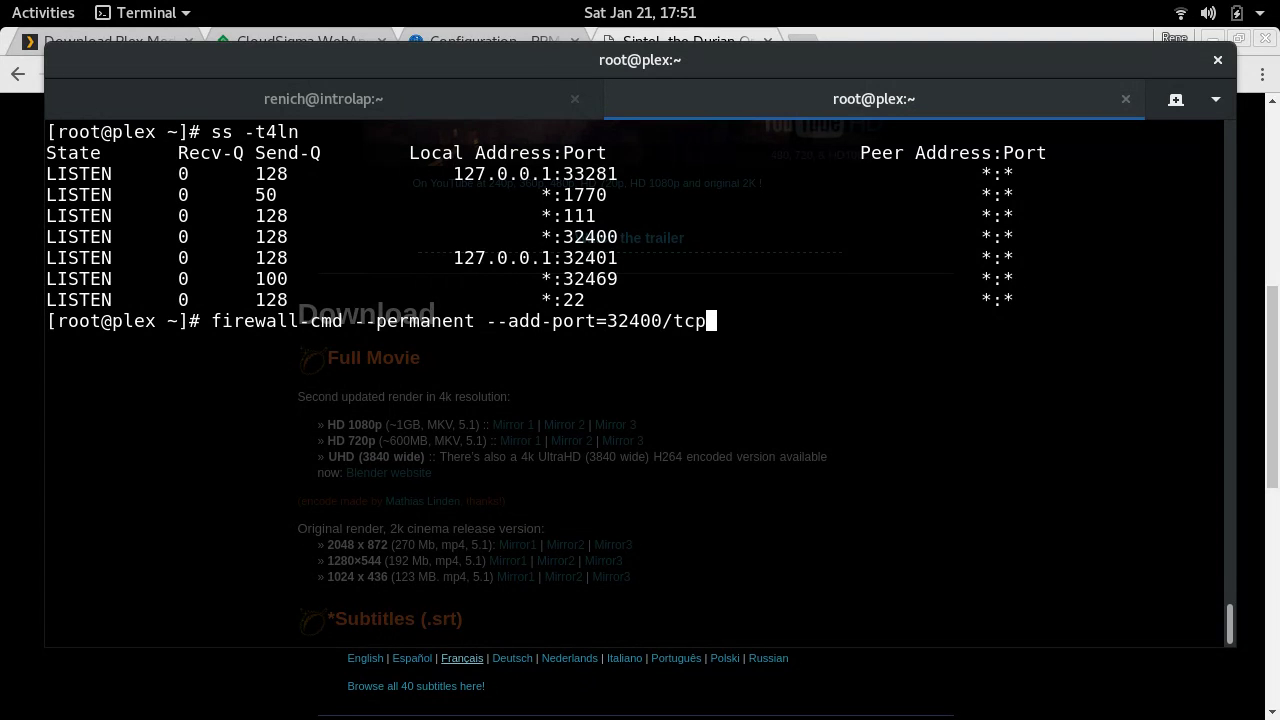
key("Return")
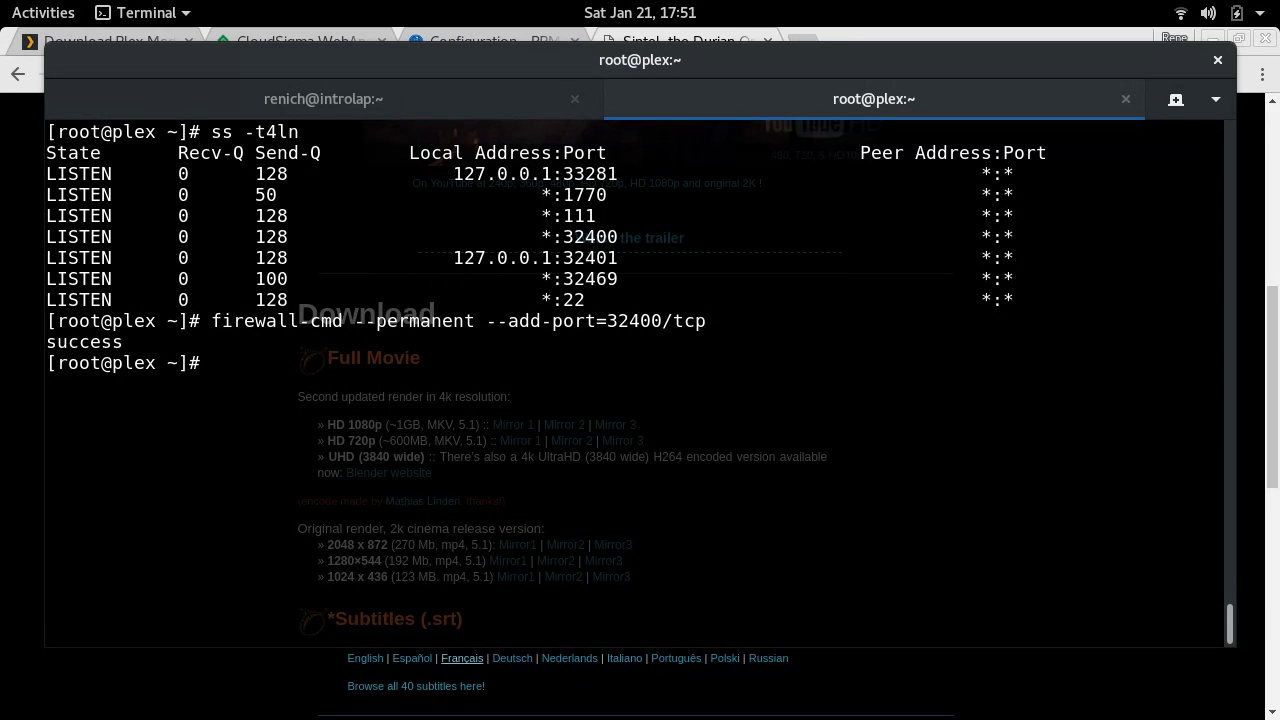
- Reload firewalld and list the zone settings, marking 32400/tcp among open ports
type("firewall-c")
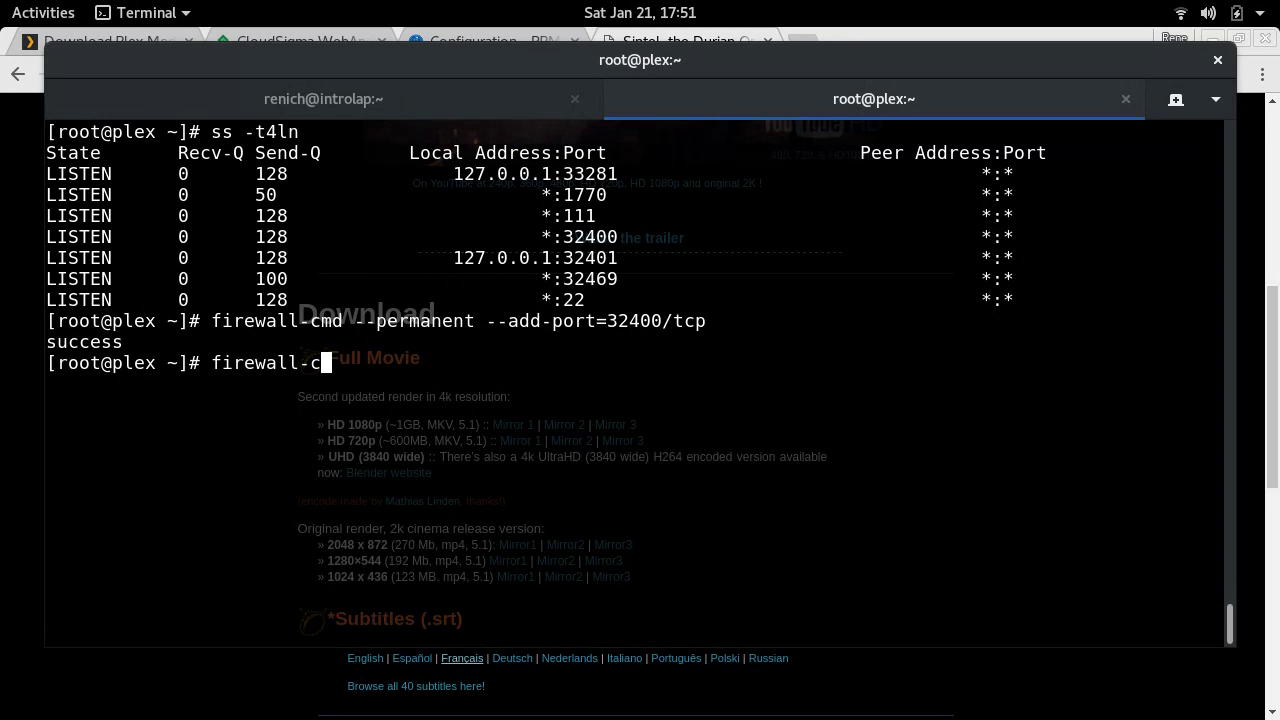
type("md --reload")
key("Return")
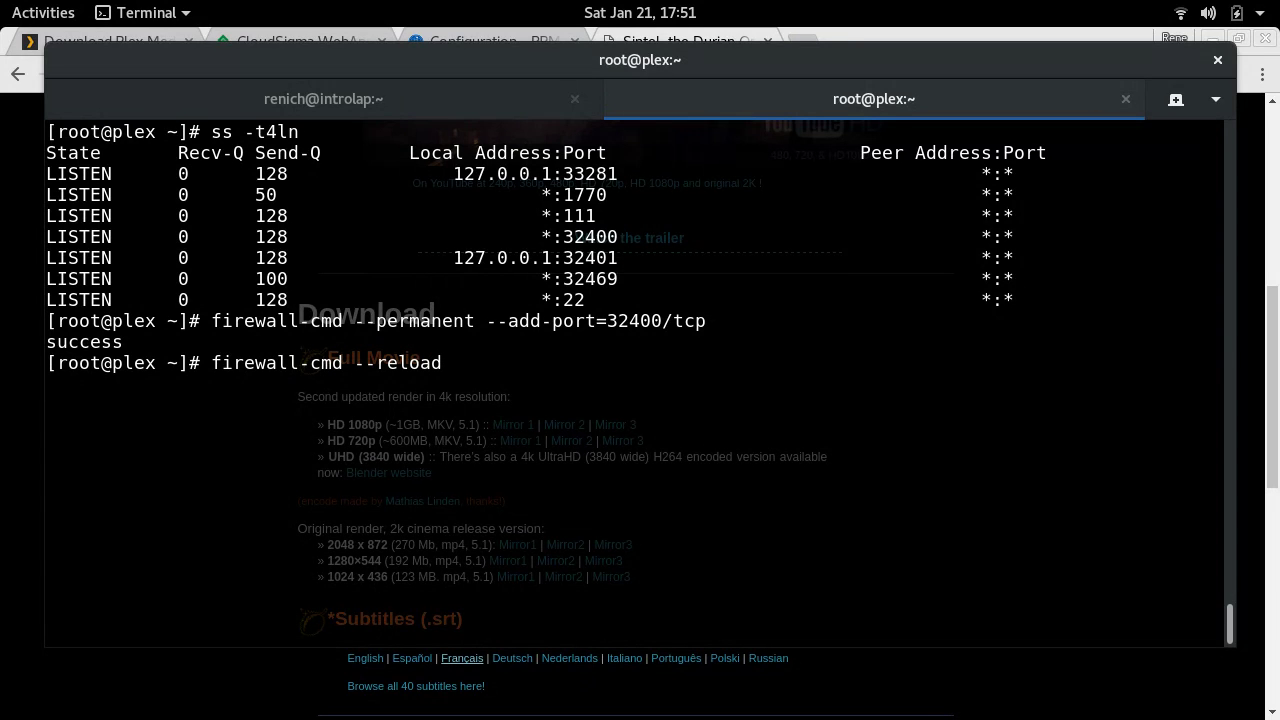
type("firewa")
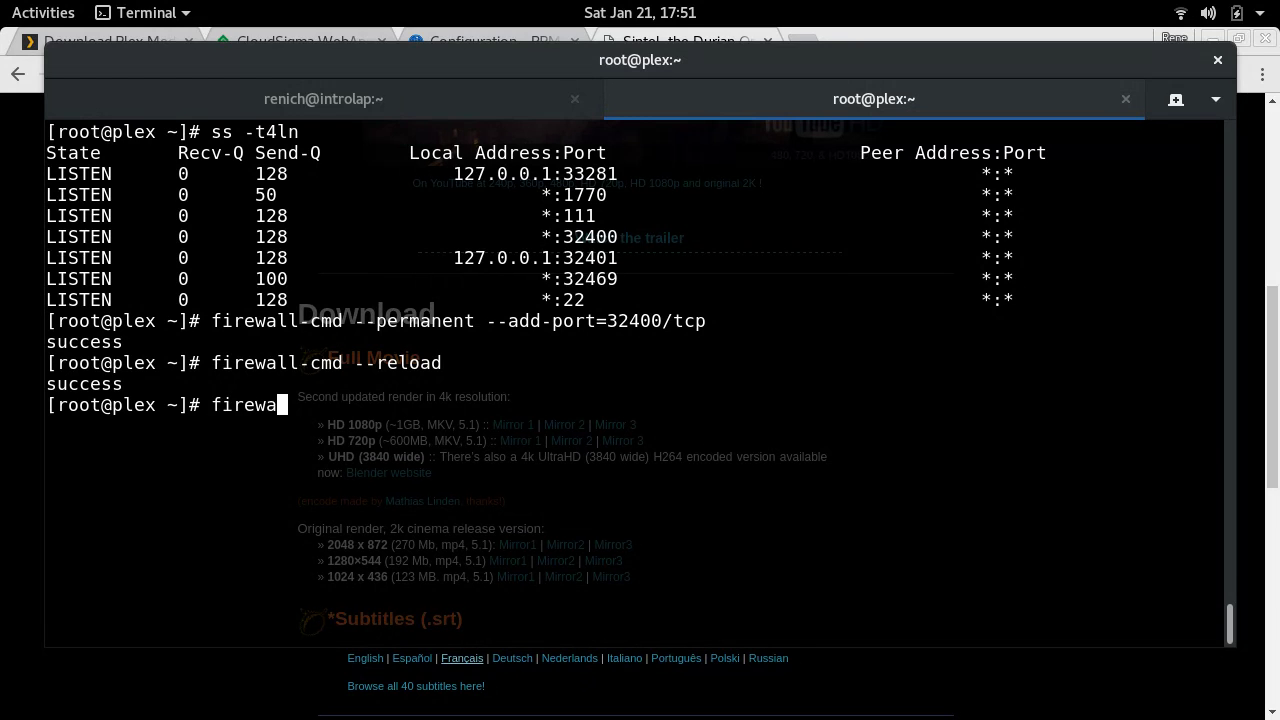
type("ll-cmd --list-all")
key("Return")
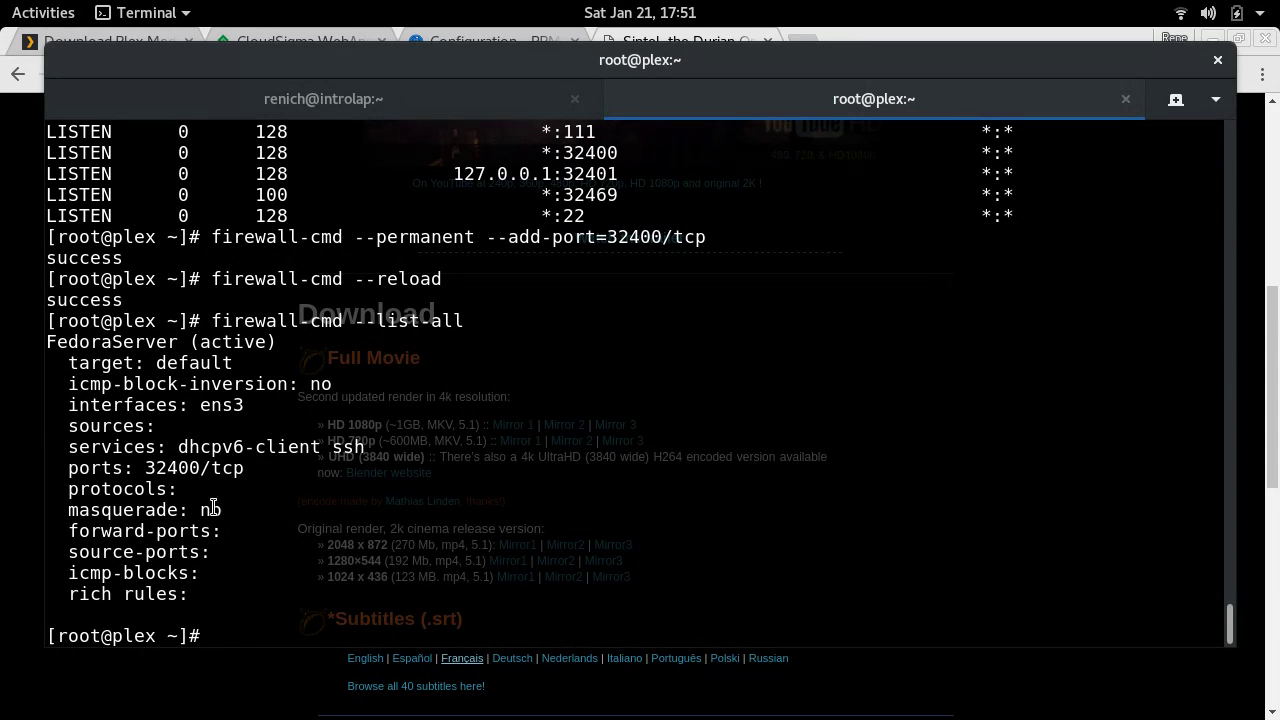
double_click(178, 467)
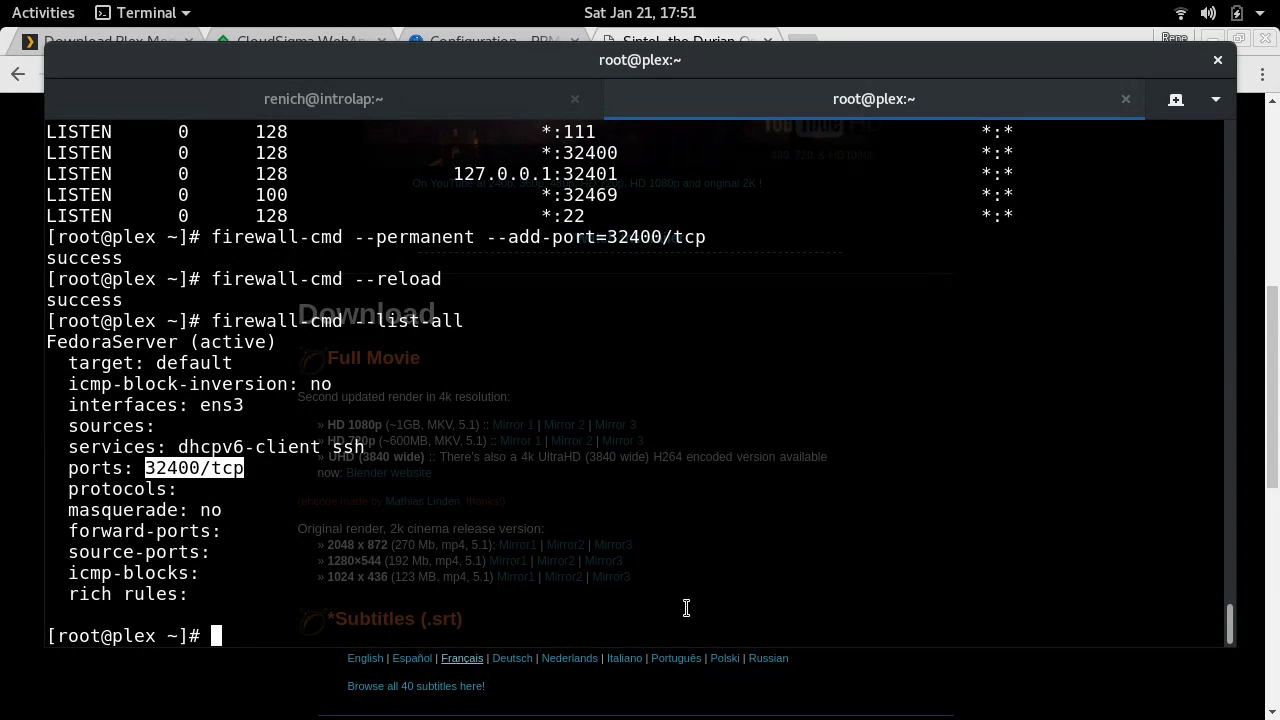
- Run iptables -nvL, find the dpt:32400 ACCEPT rule, then clear the screen
type("iptables -nvL")
key("Return")
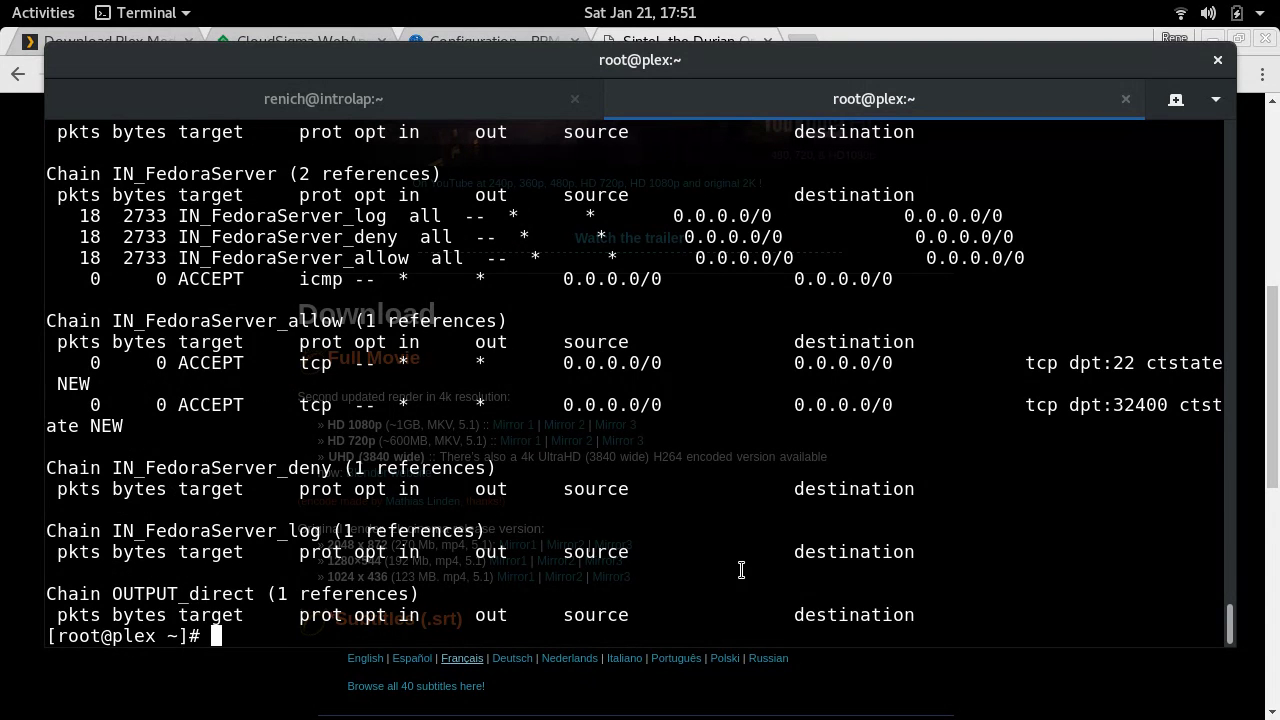
scroll(730, 572, "up", 15)
scroll(742, 570, "up", 12)
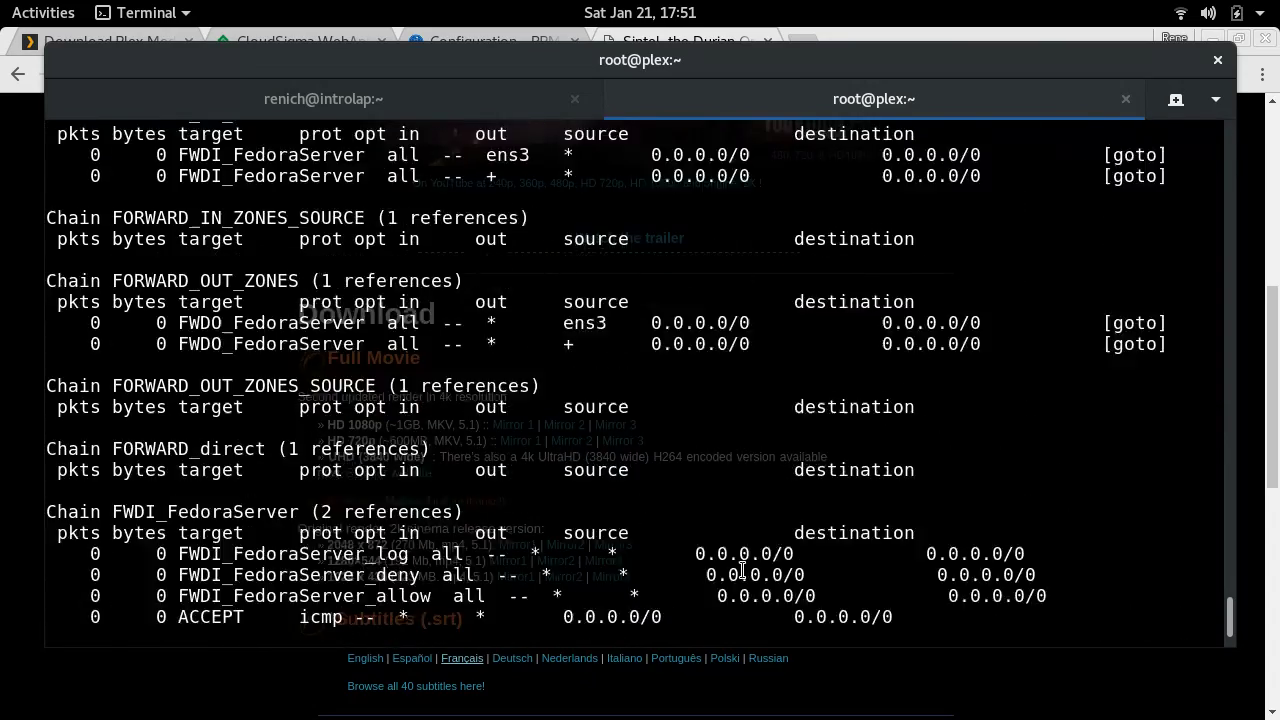
scroll(742, 570, "up", 3)
scroll(742, 570, "down", 10)
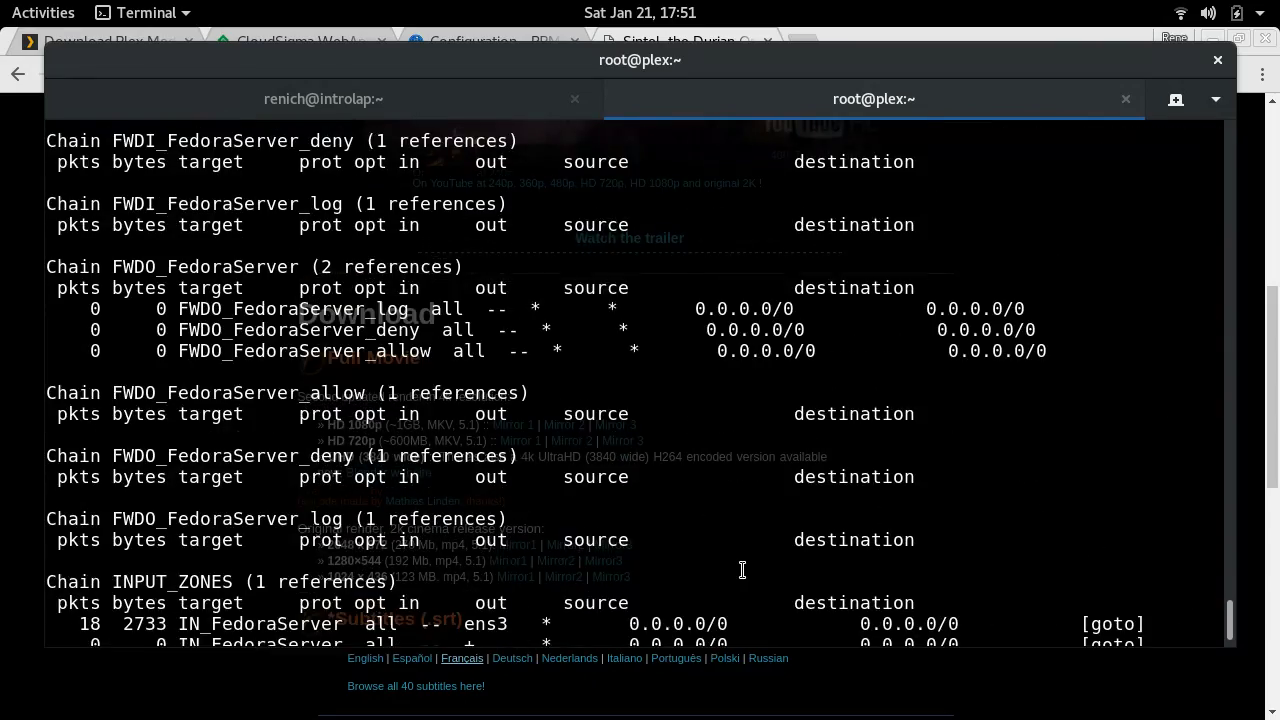
scroll(742, 570, "down", 10)
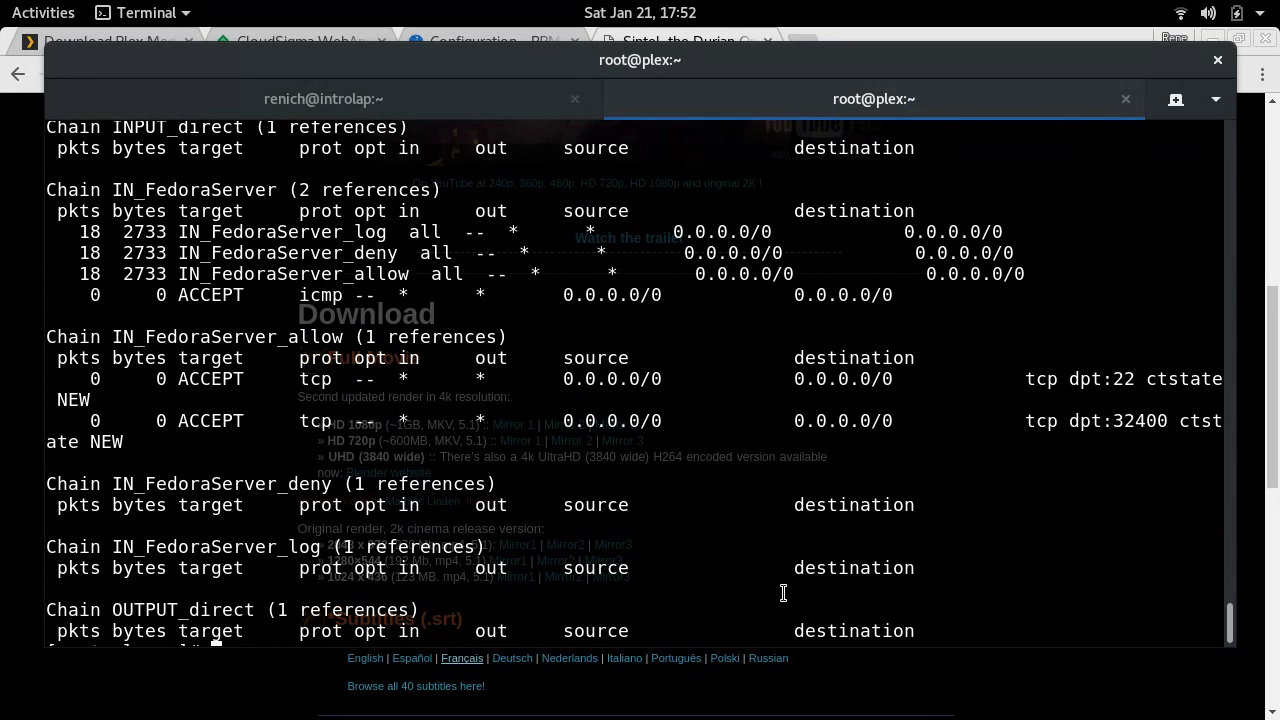
key("ctrl+l")
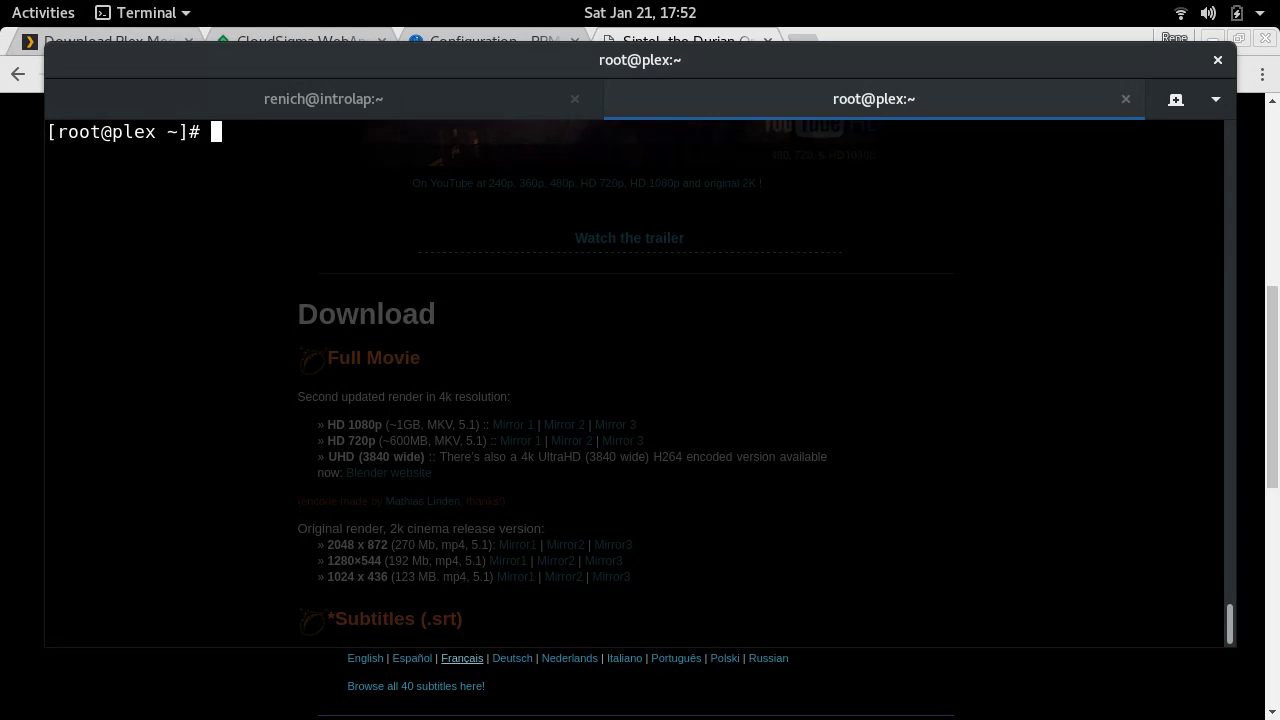
- Log out and edit the previous ssh command to add -L 8888:localhost:32400
key("ctrl+d")
key("ctrl+d")
key("Up")
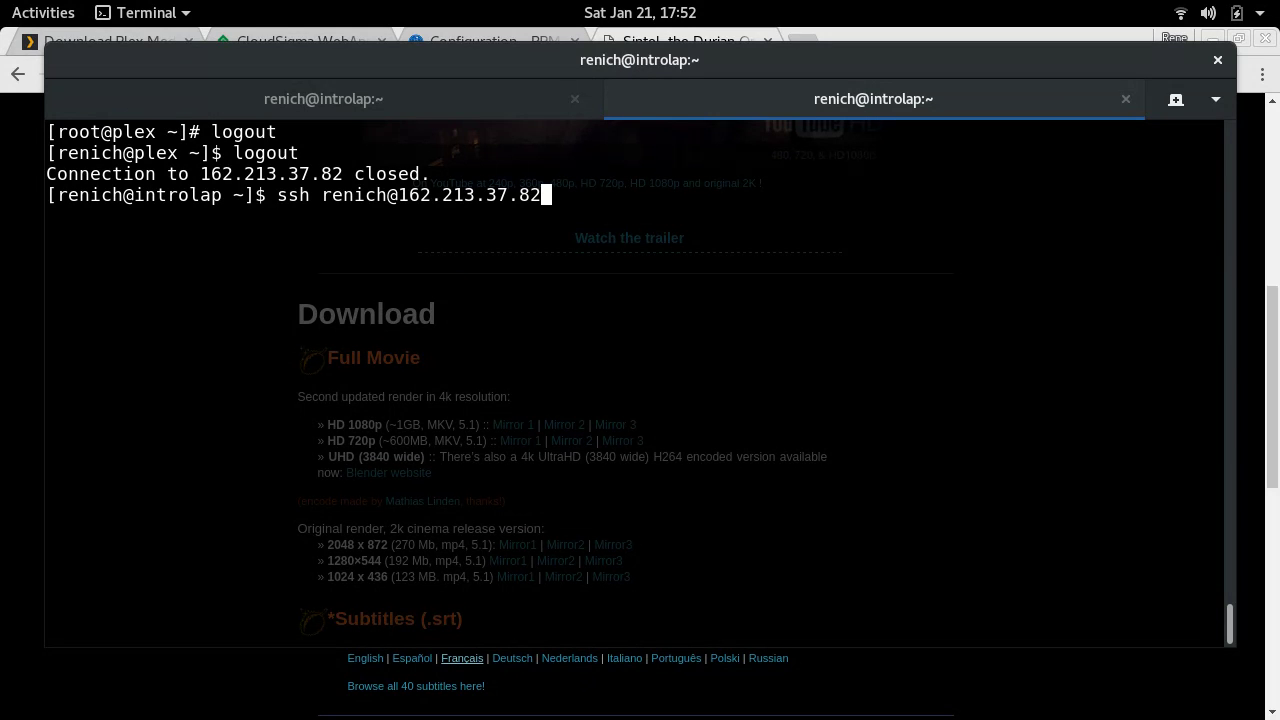
type("-L 8888:")
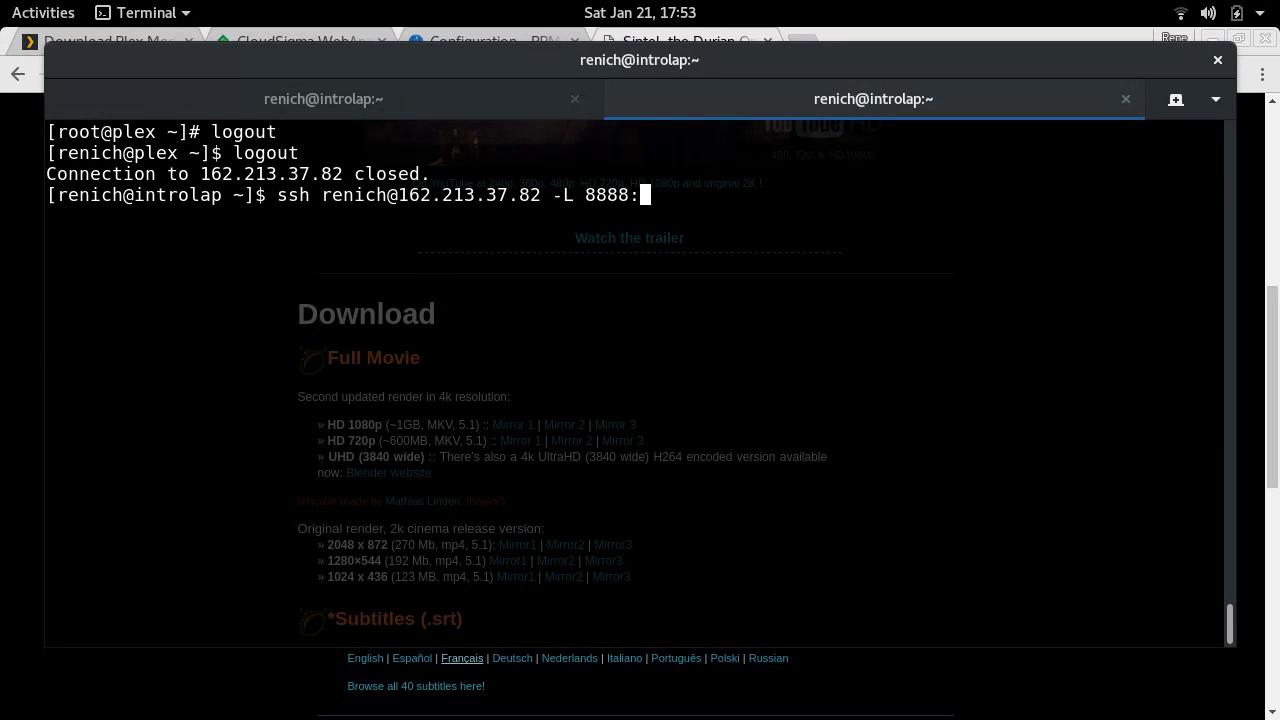
type("localhost")
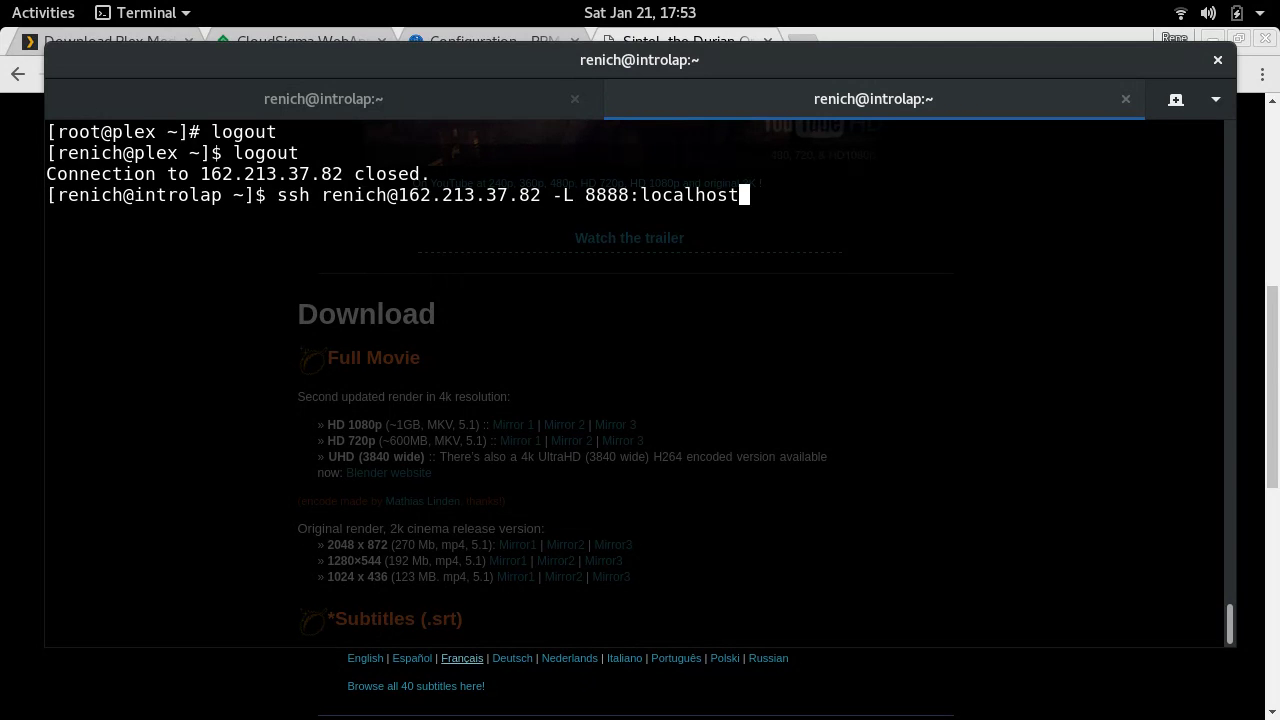
type(":32400")
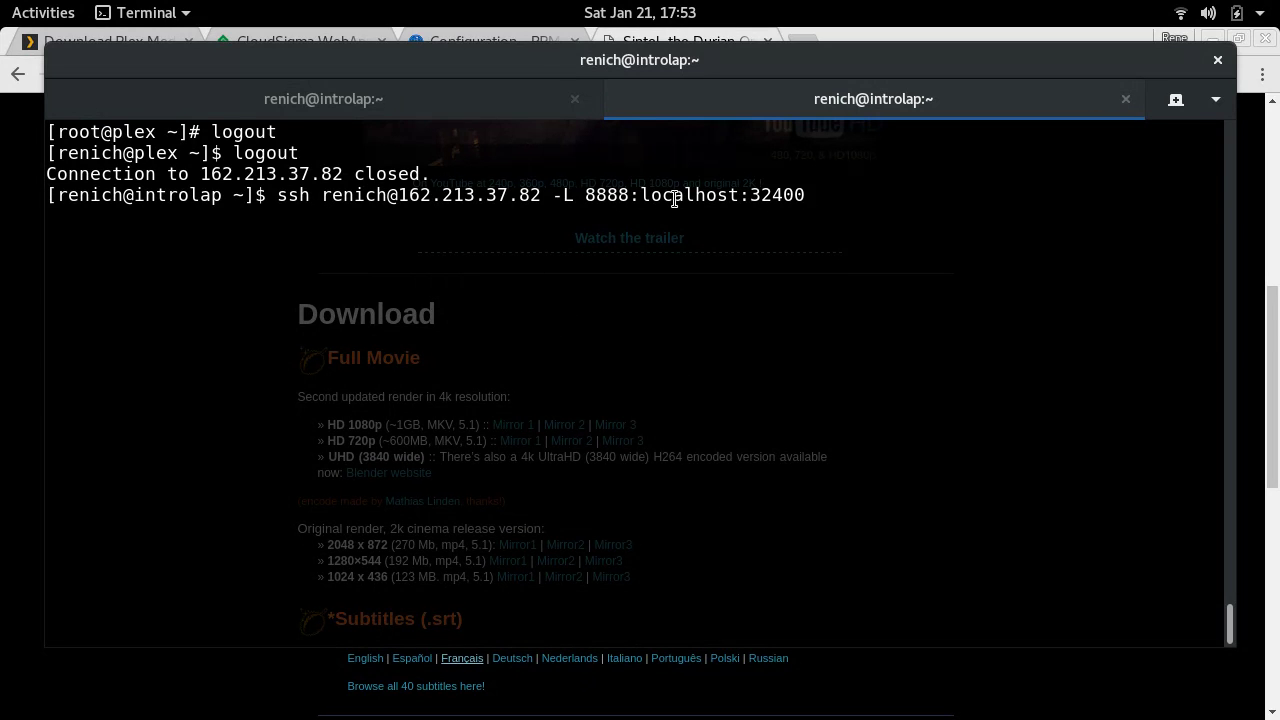
- Connect the tunnelled ssh session to the server and return to Chrome
double_click(675, 196)
left_click(675, 196)
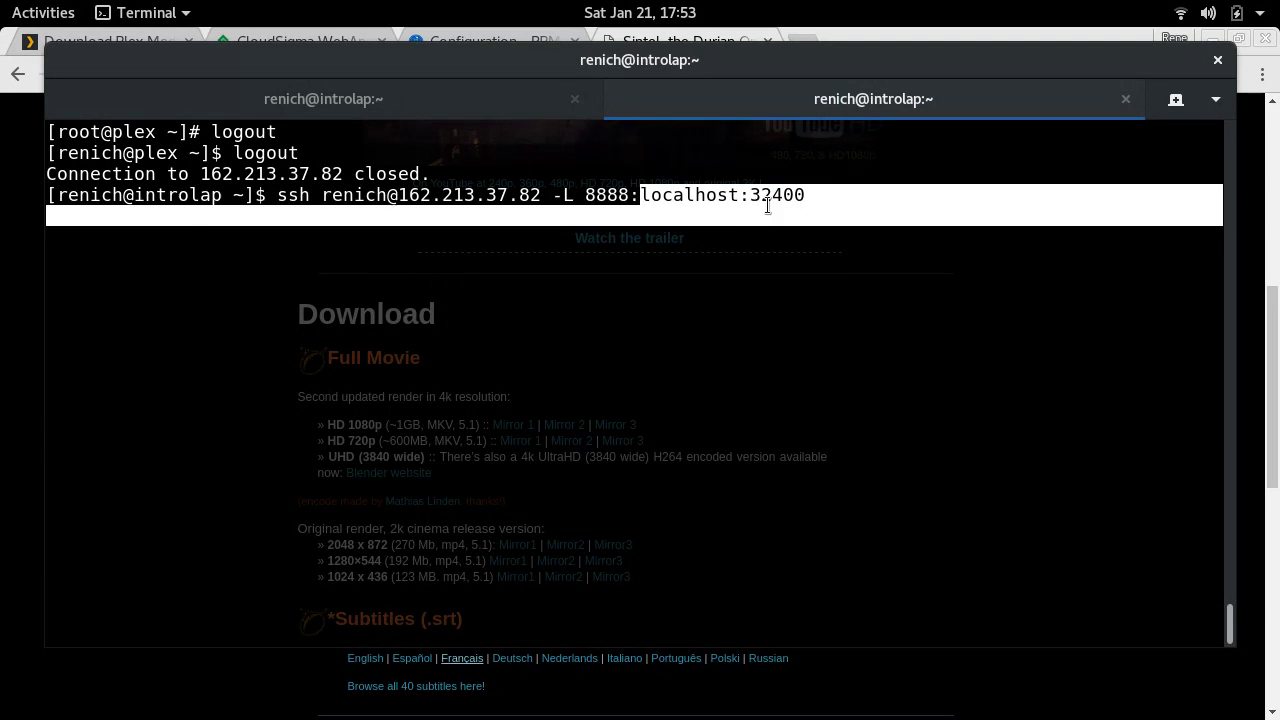
left_click_drag(690, 196, 763, 196)
double_click(608, 195)
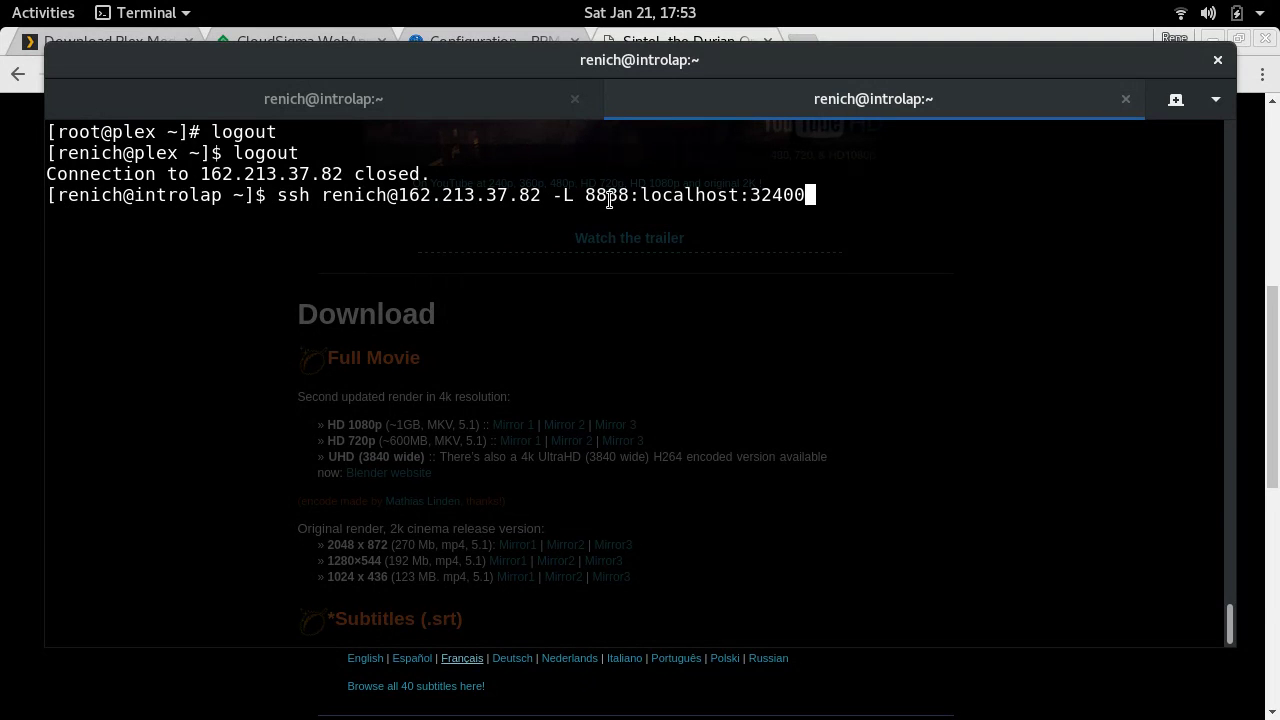
left_click(643, 243)
key("Return")
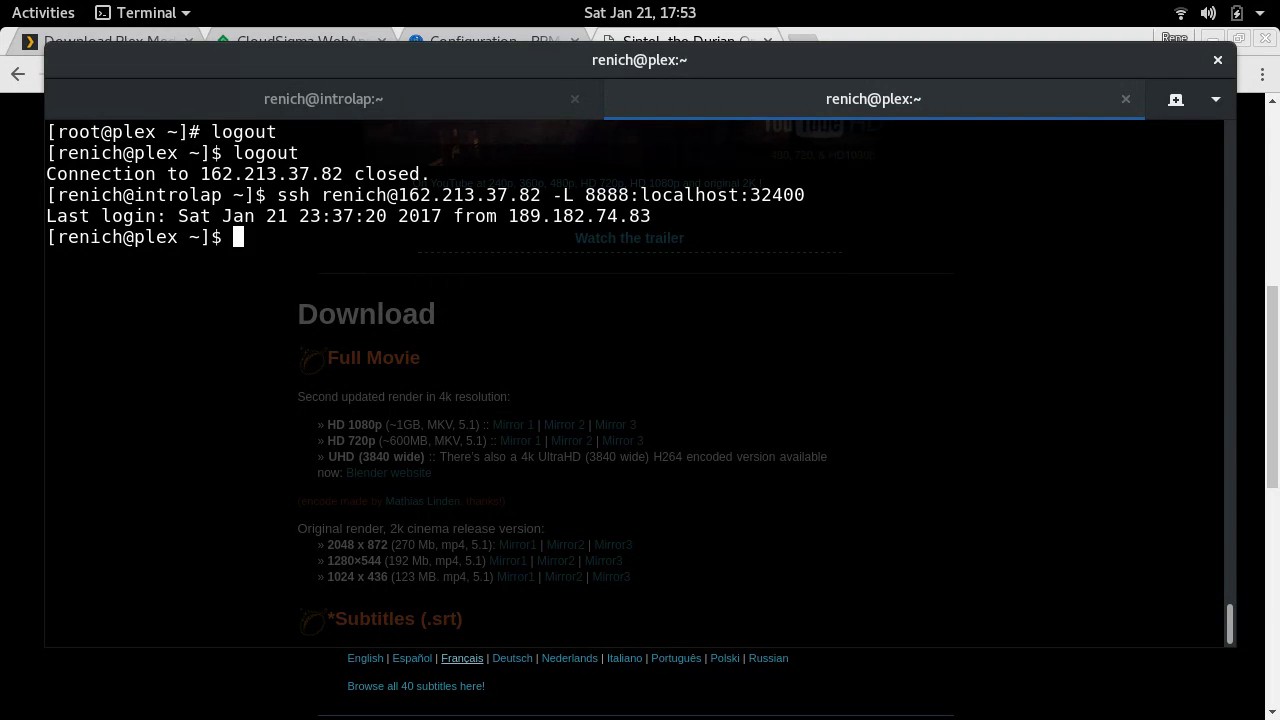
key("alt+Tab")
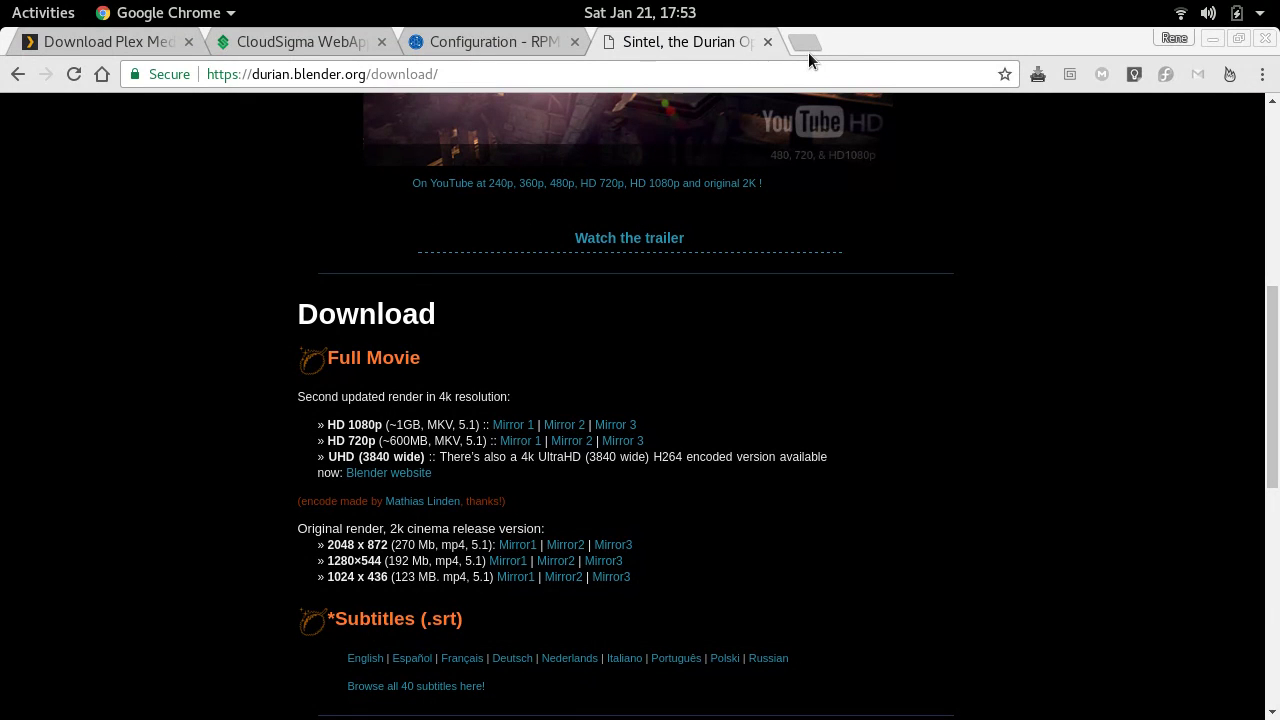
- Load Plex Web at localhost:8888/web in a new browser tab
left_click(807, 48)
type("loca")
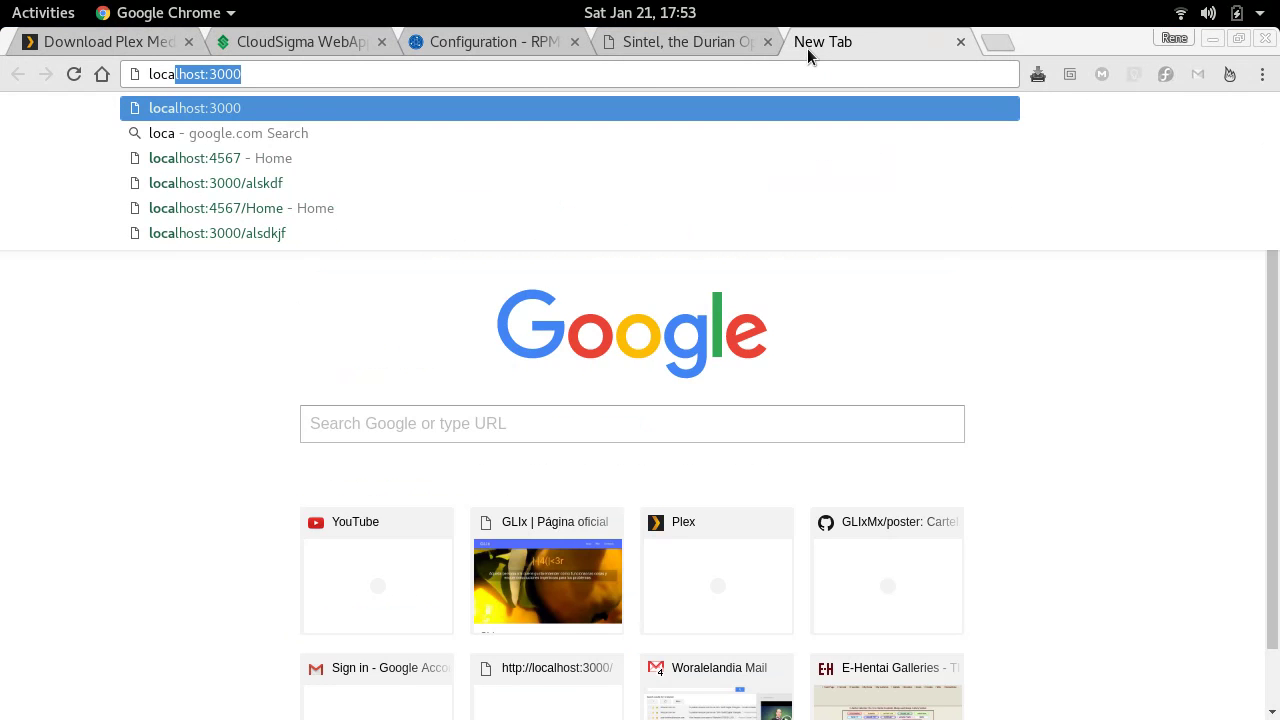
type("lhost:32400/")
key("BackSpace")
key("BackSpace")
key("BackSpace")
key("BackSpace")
key("BackSpace")
key("BackSpace")
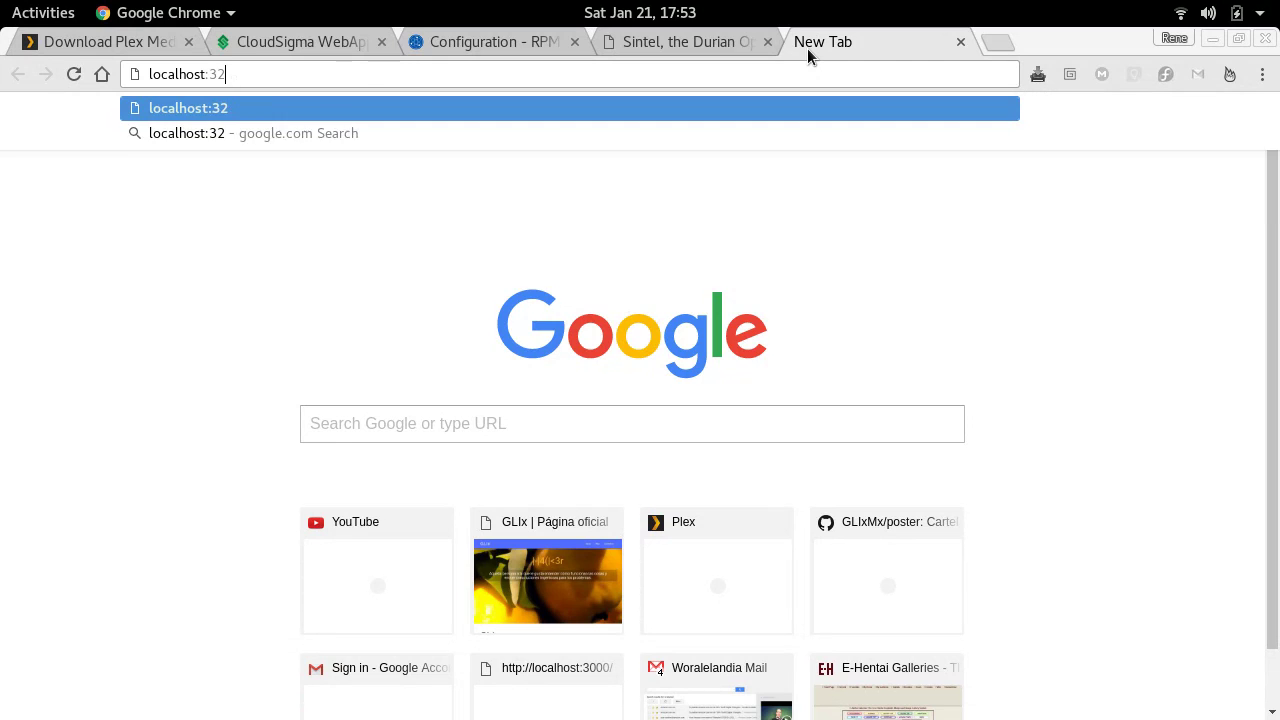
type("988")
key("BackSpace")
key("BackSpace")
key("BackSpace")
type("8888/web")
key("Return")
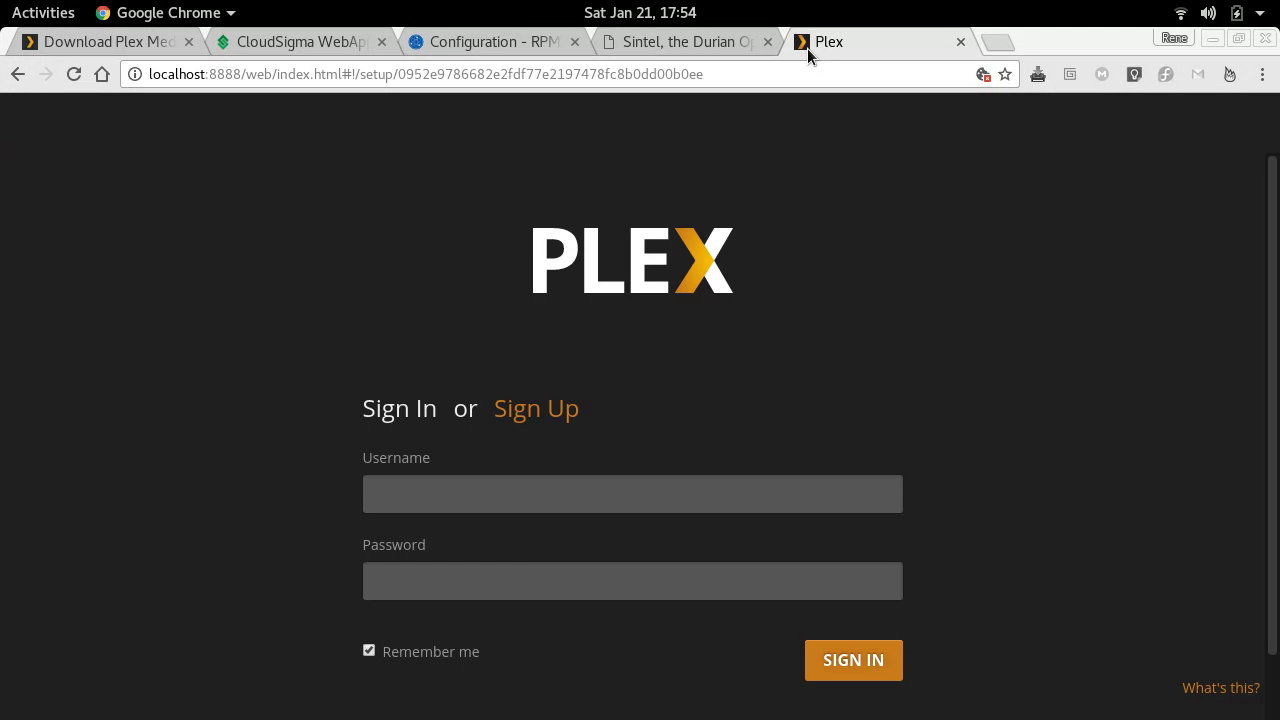
scroll(1004, 387, "down", 1)
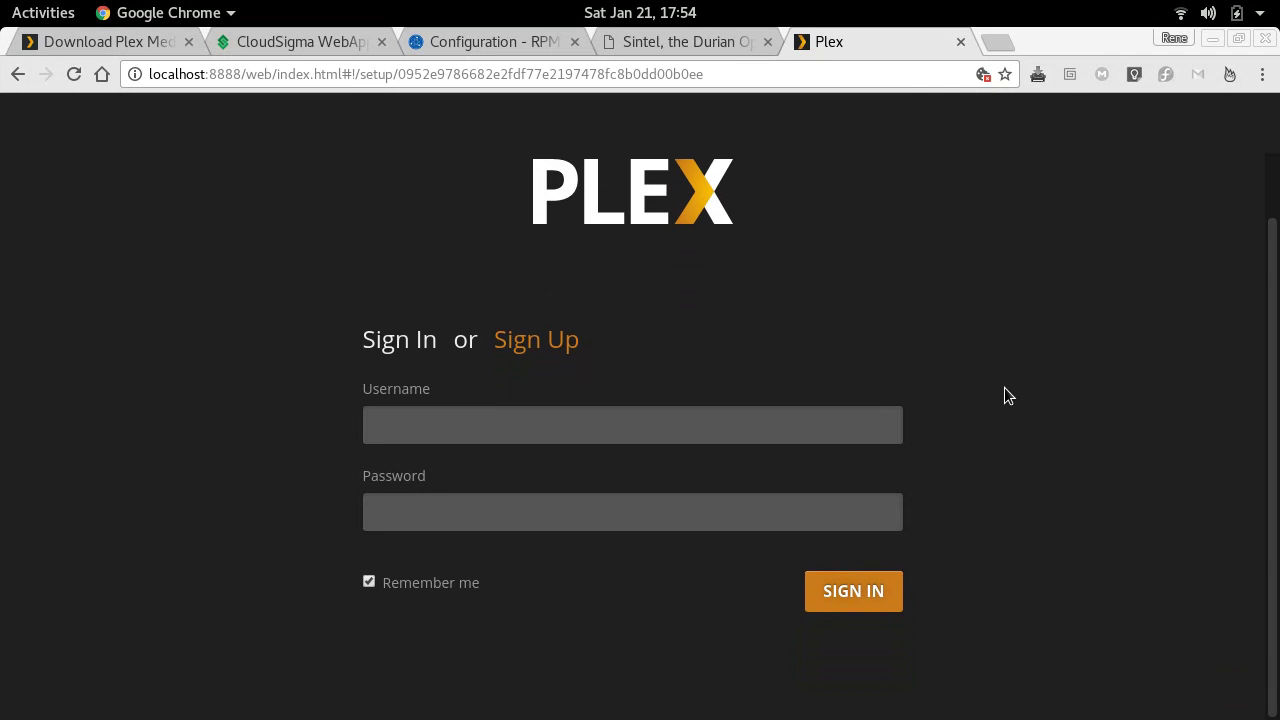
scroll(1004, 388, "up", 1)
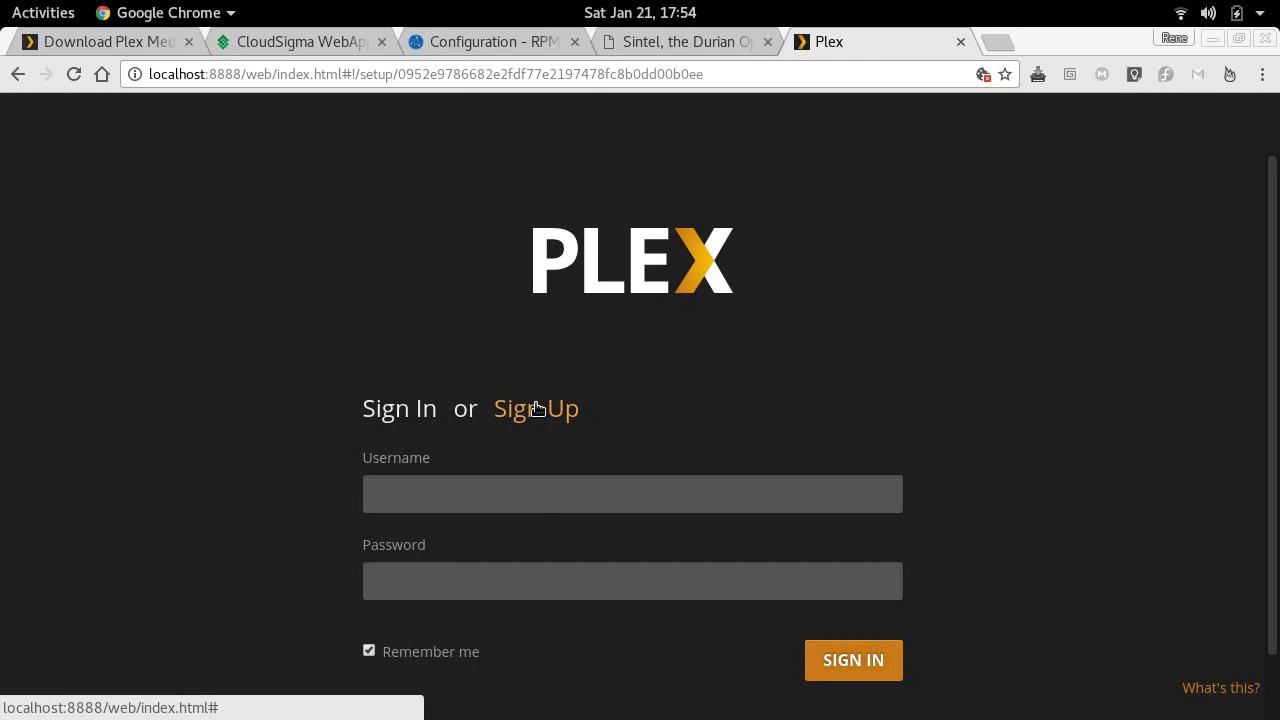
left_click(537, 501)
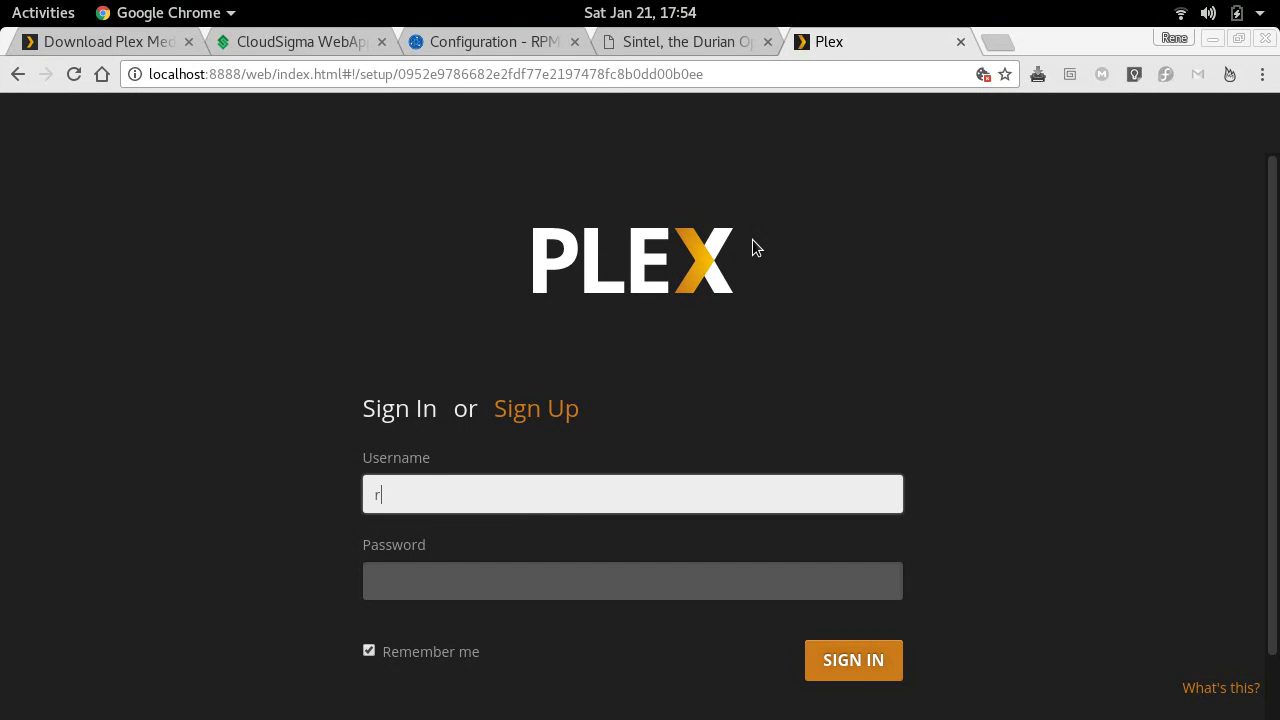
key("Tab")
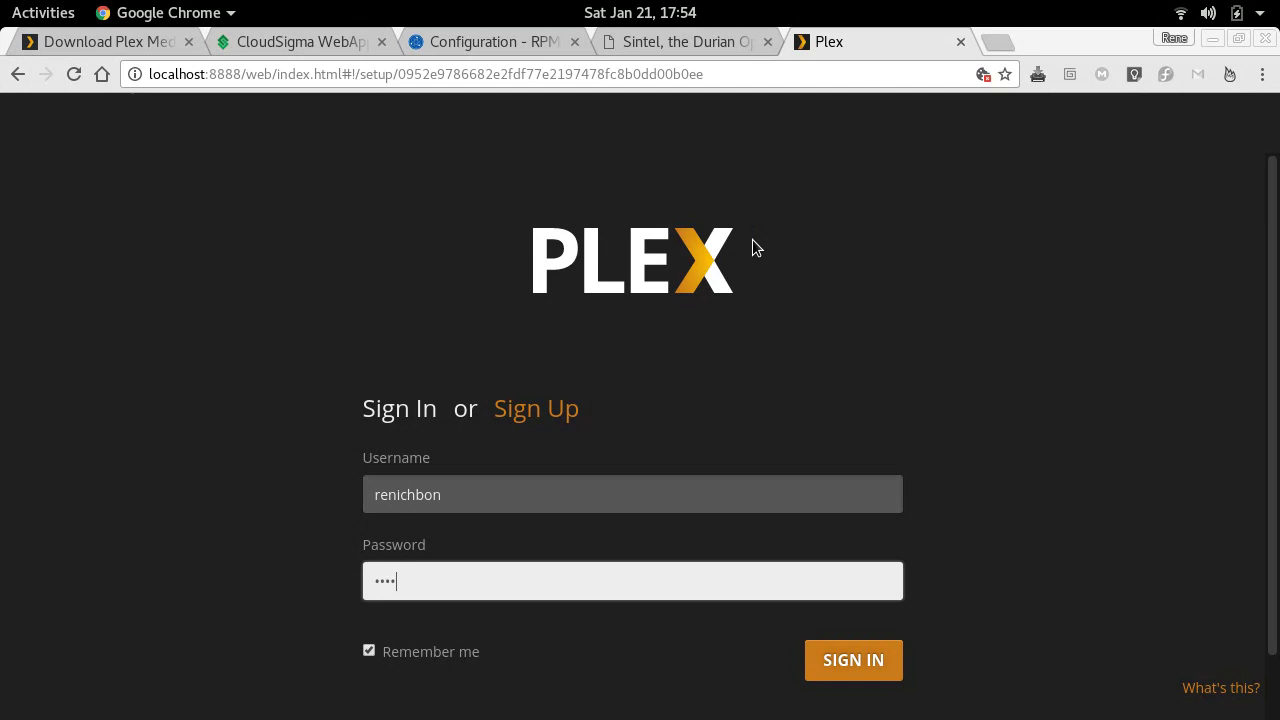
key("Return")
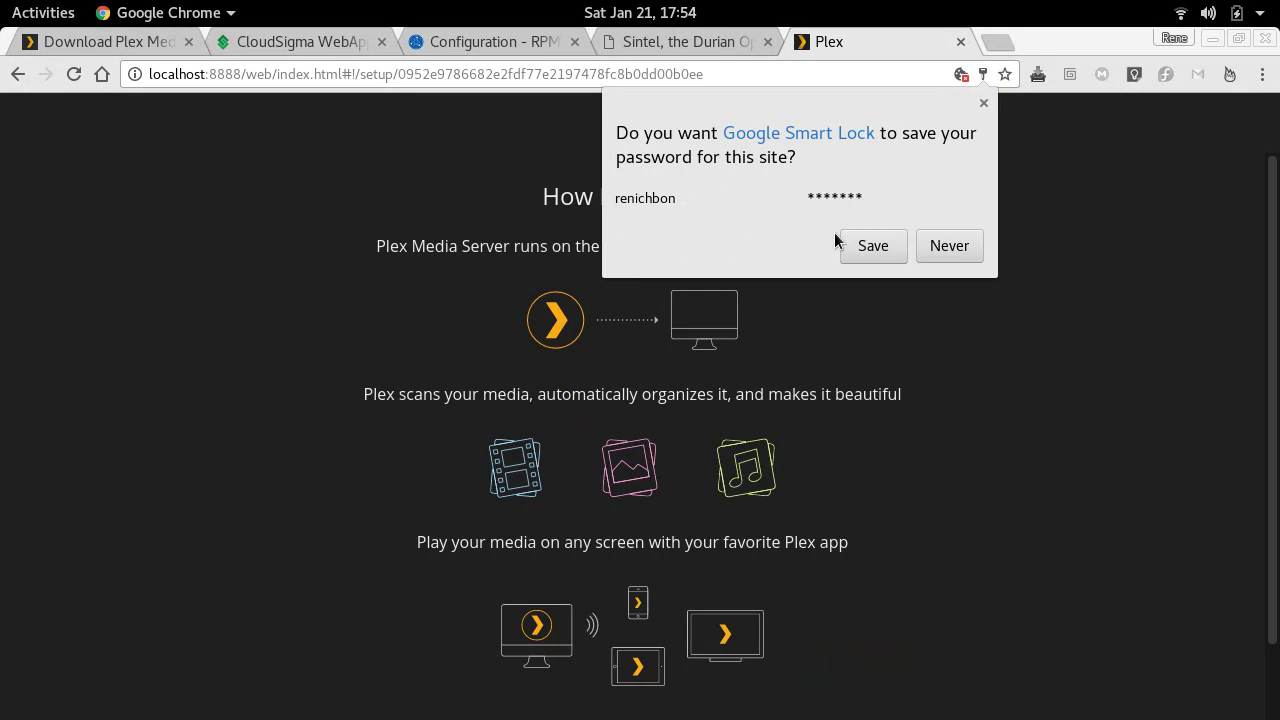
- Decline saving the password, accept the How Plex Works intro with GOT IT!, and close the Plex Pass offer
left_click(1135, 490)
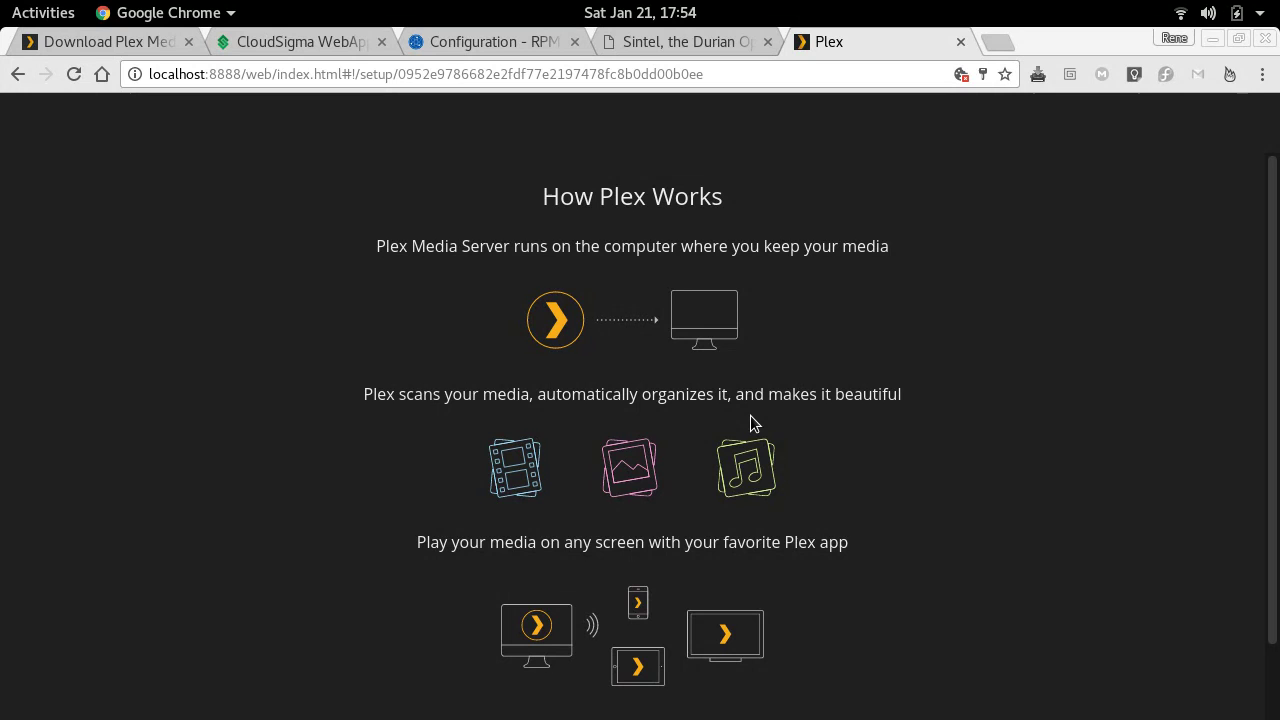
scroll(858, 387, "down", 2)
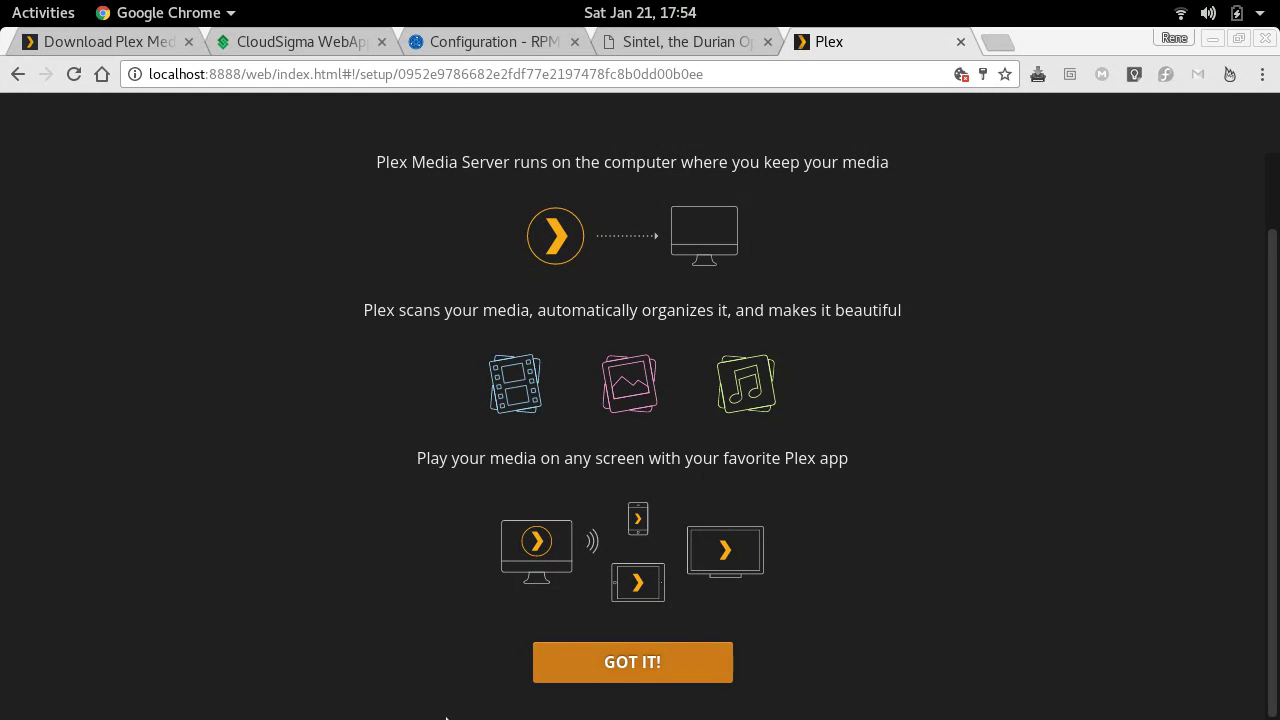
left_click(575, 686)
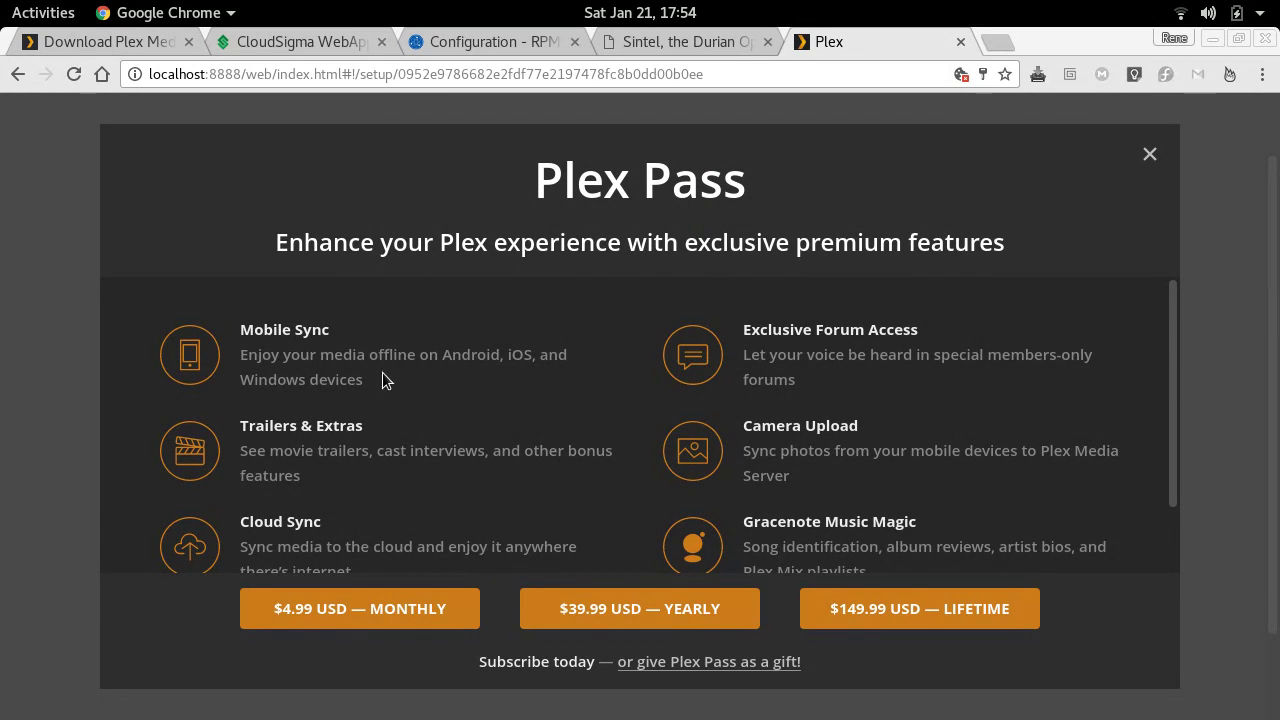
left_click(1150, 160)
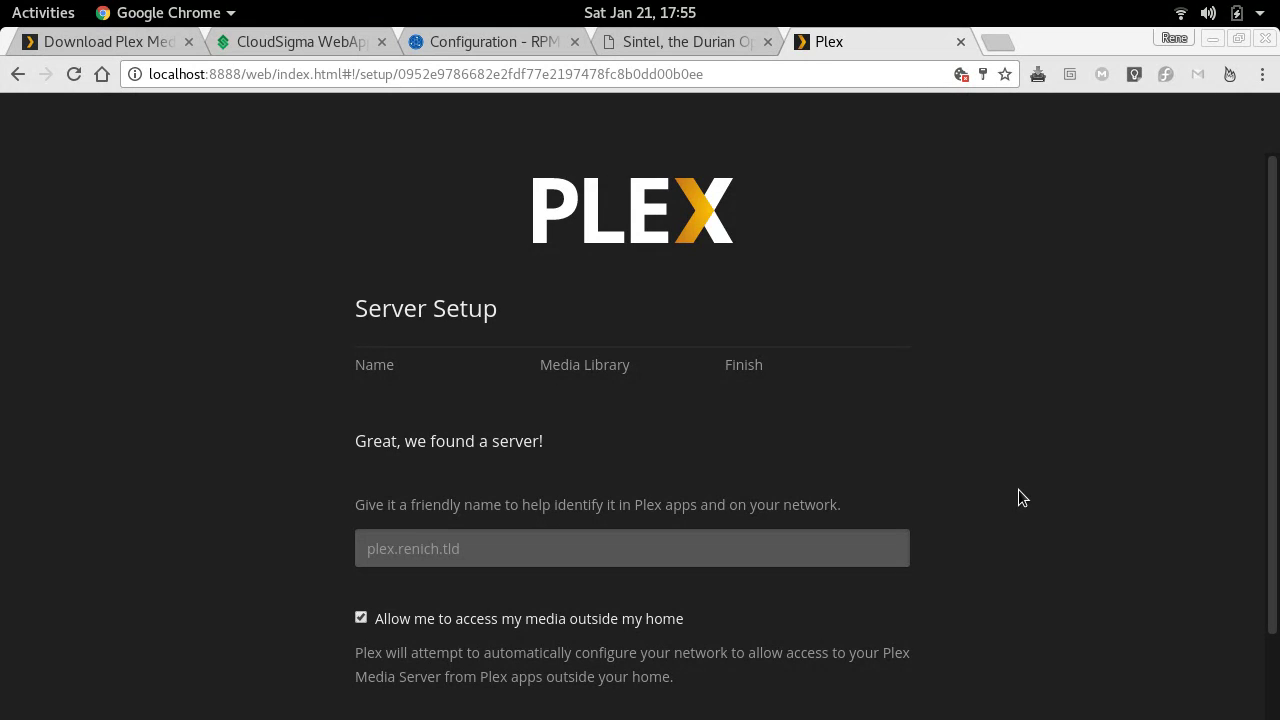
- Submit the server name on the Server Setup page and return to the terminal session
scroll(1110, 441, "down", 2)
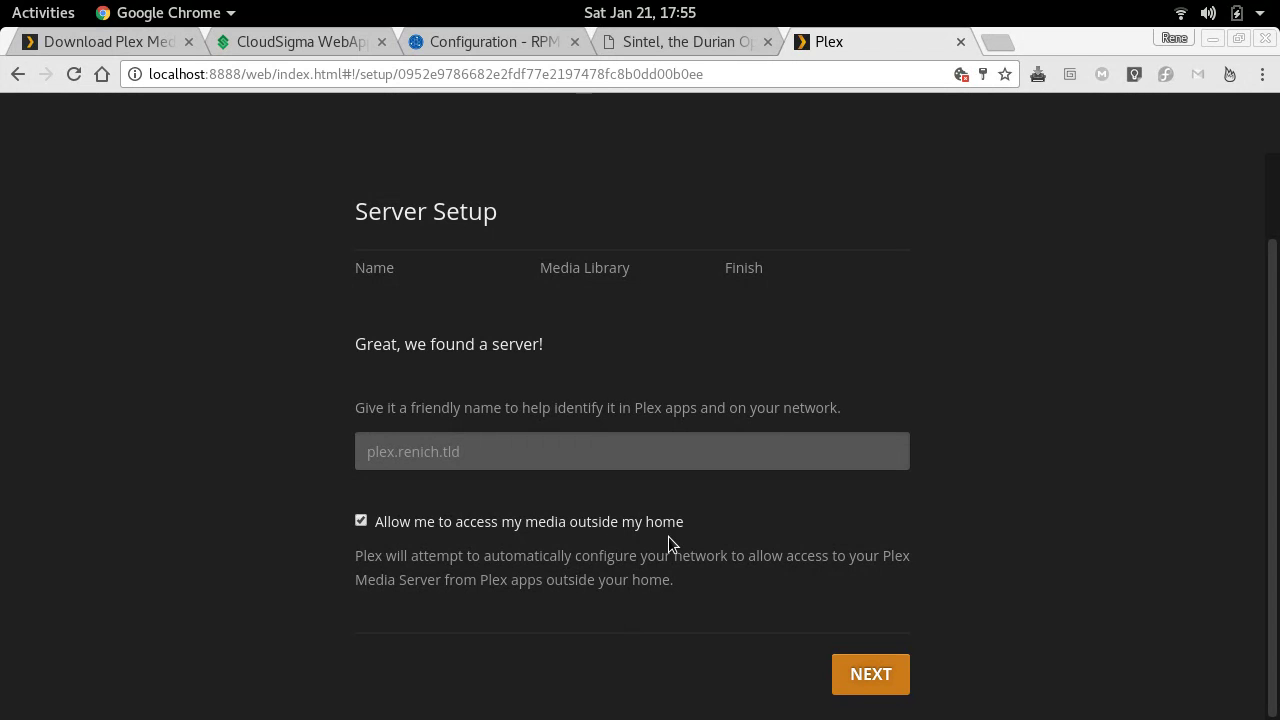
left_click(887, 676)
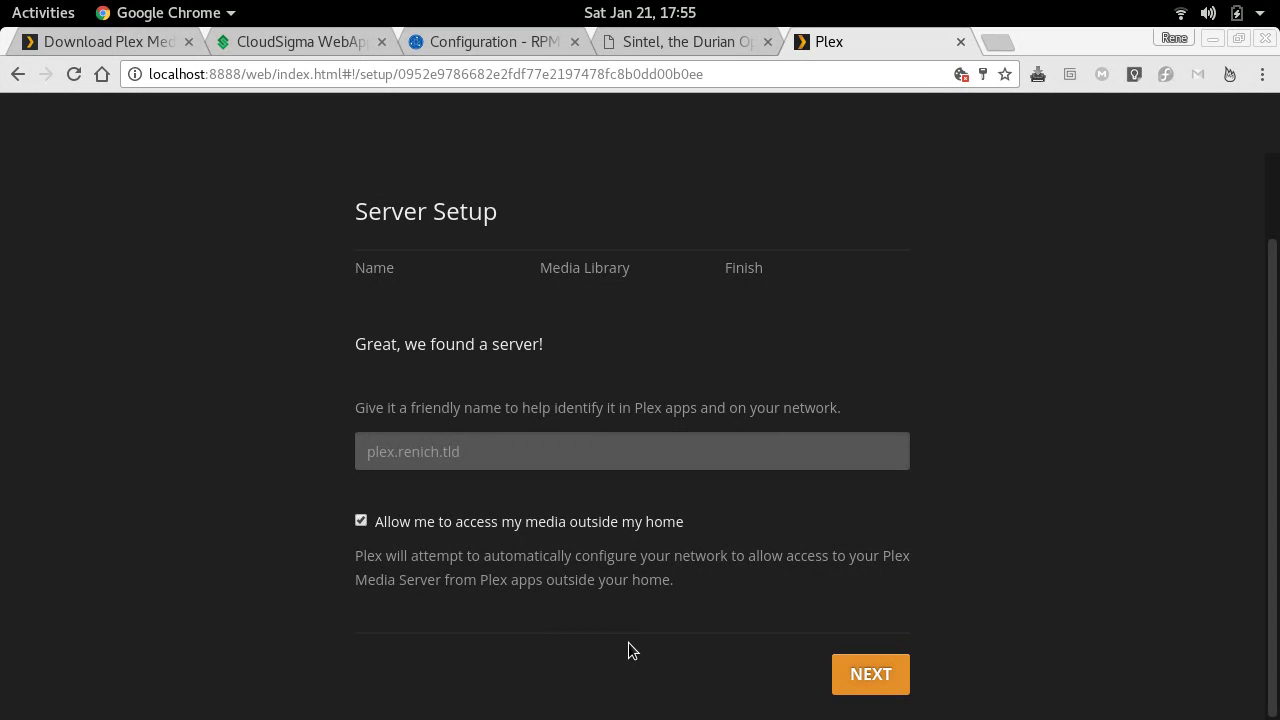
key("alt+Tab")
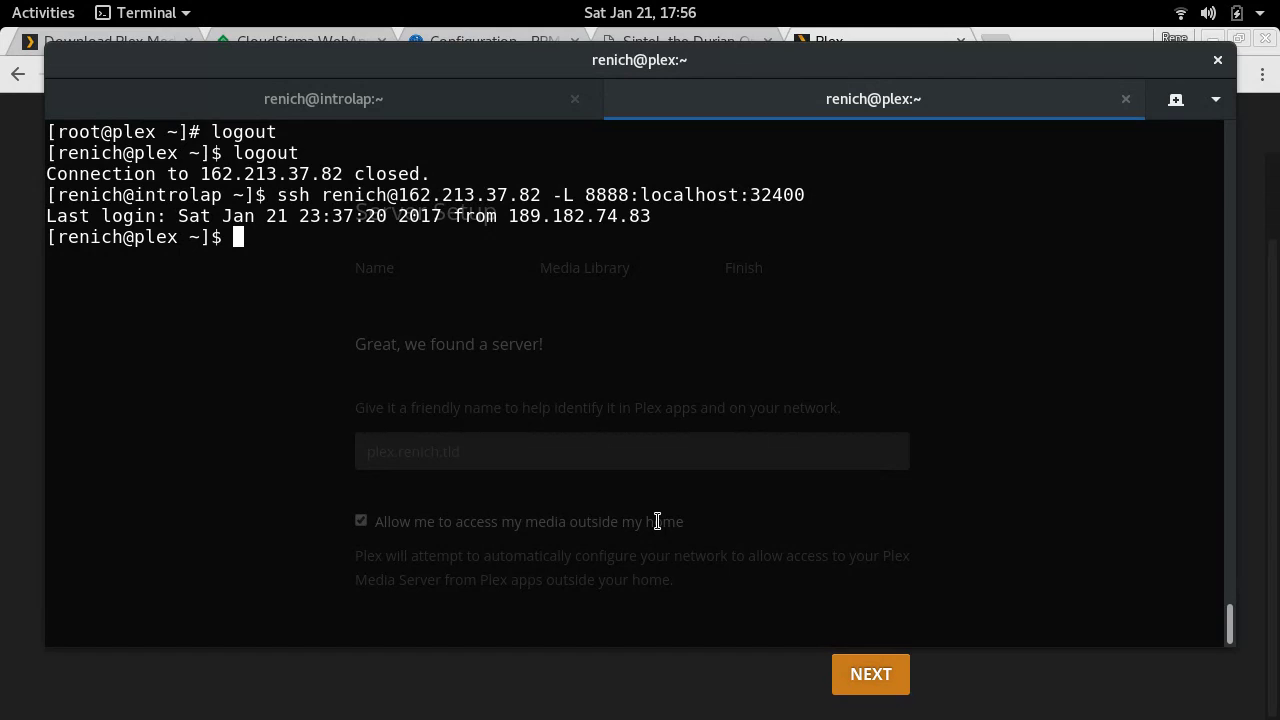
- Become root with su - and disable SELinux enforcement with setenforce 0
type("su -")
key("Return")
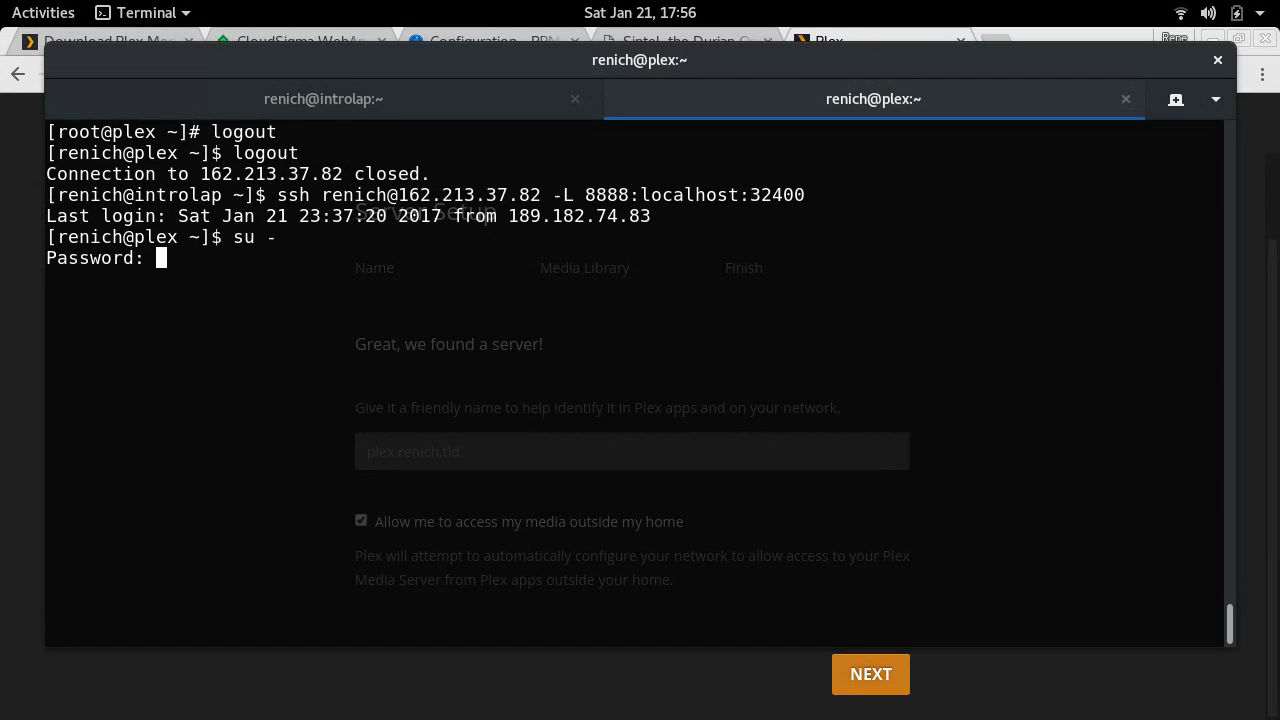
key("Return")
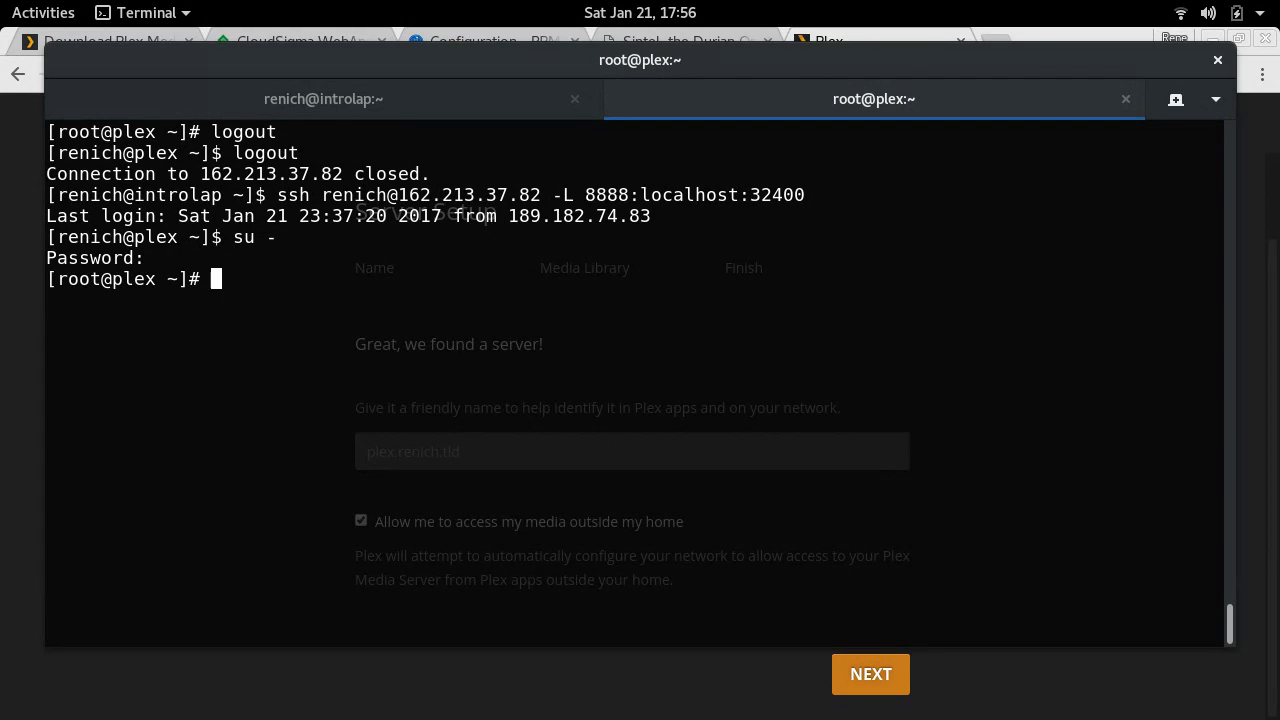
type("setenforce 0")
key("Return")
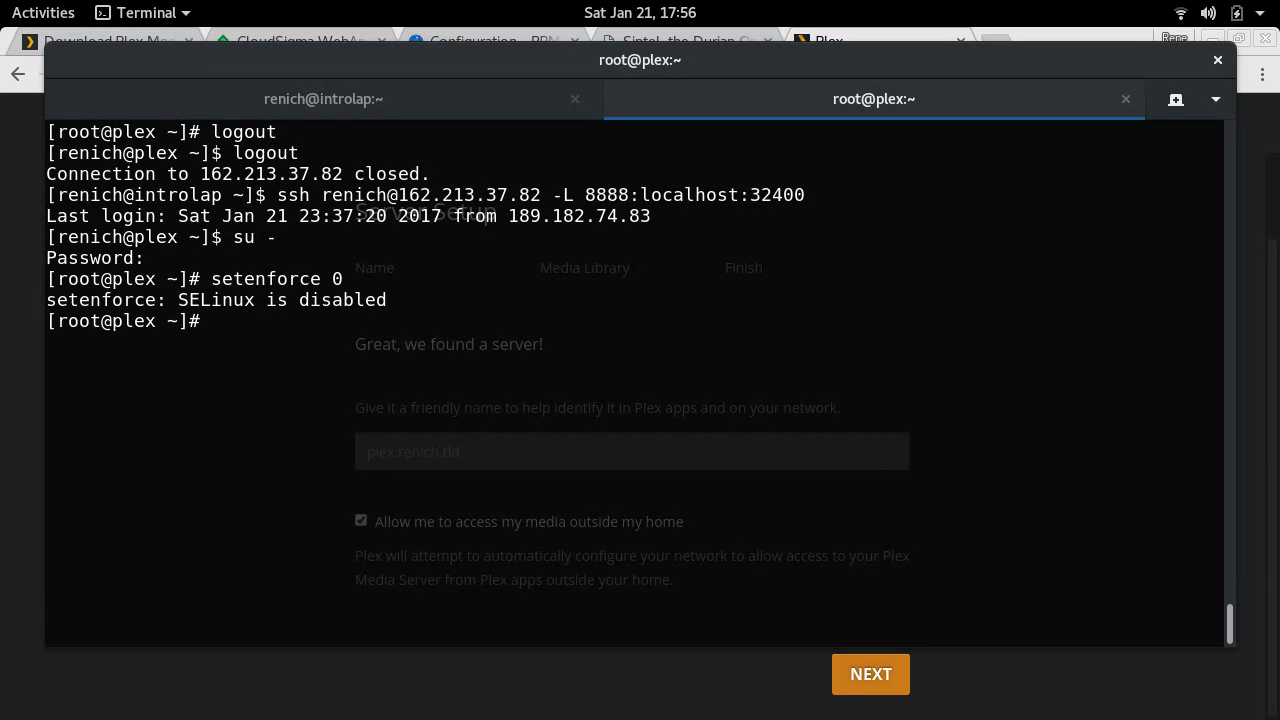
key("alt+Tab")
key("alt+Tab")
- Change into /var/lib/plexmediaserver/ and list its contents, including hidden entries
type("cd /srv/")
key("BackSpace")
key("BackSpace")
key("BackSpace")
key("BackSpace")
type("var/l")
type("9ib")
key("BackSpace")
key("BackSpace")
key("BackSpace")
type("ib/p")
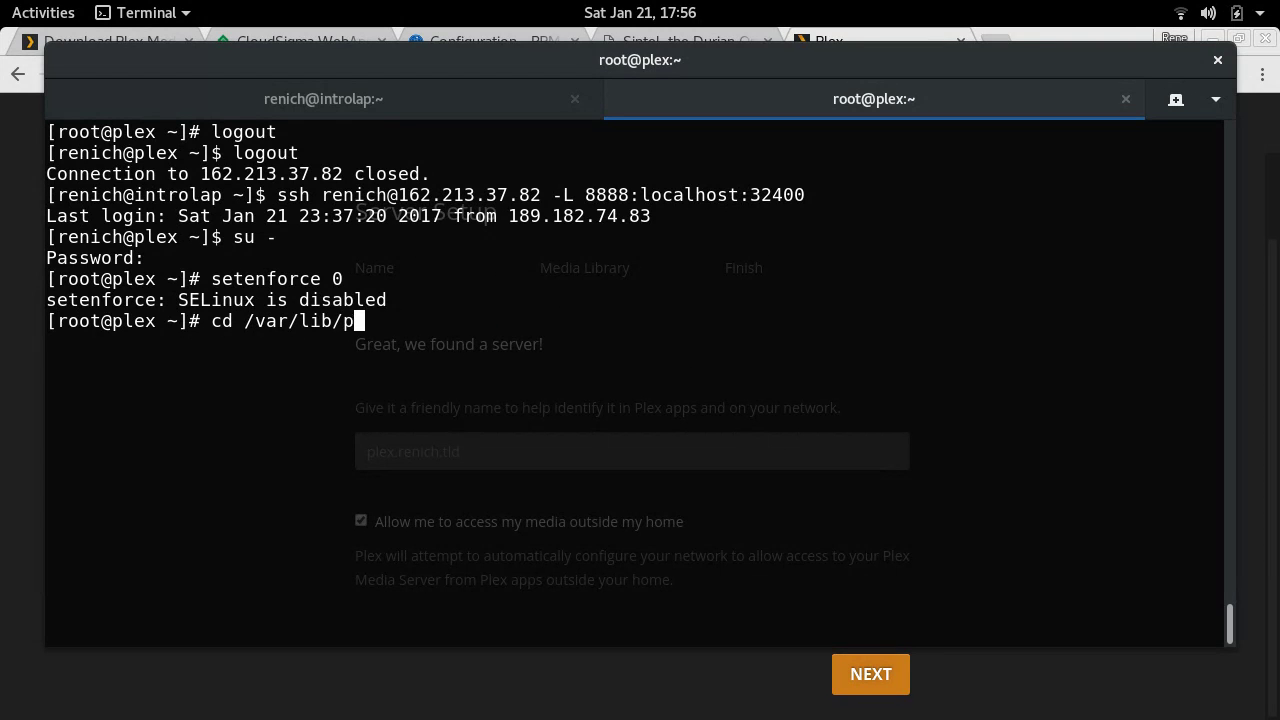
type("l")
key("Tab")
key("Return")
type("ll")
key("Return")
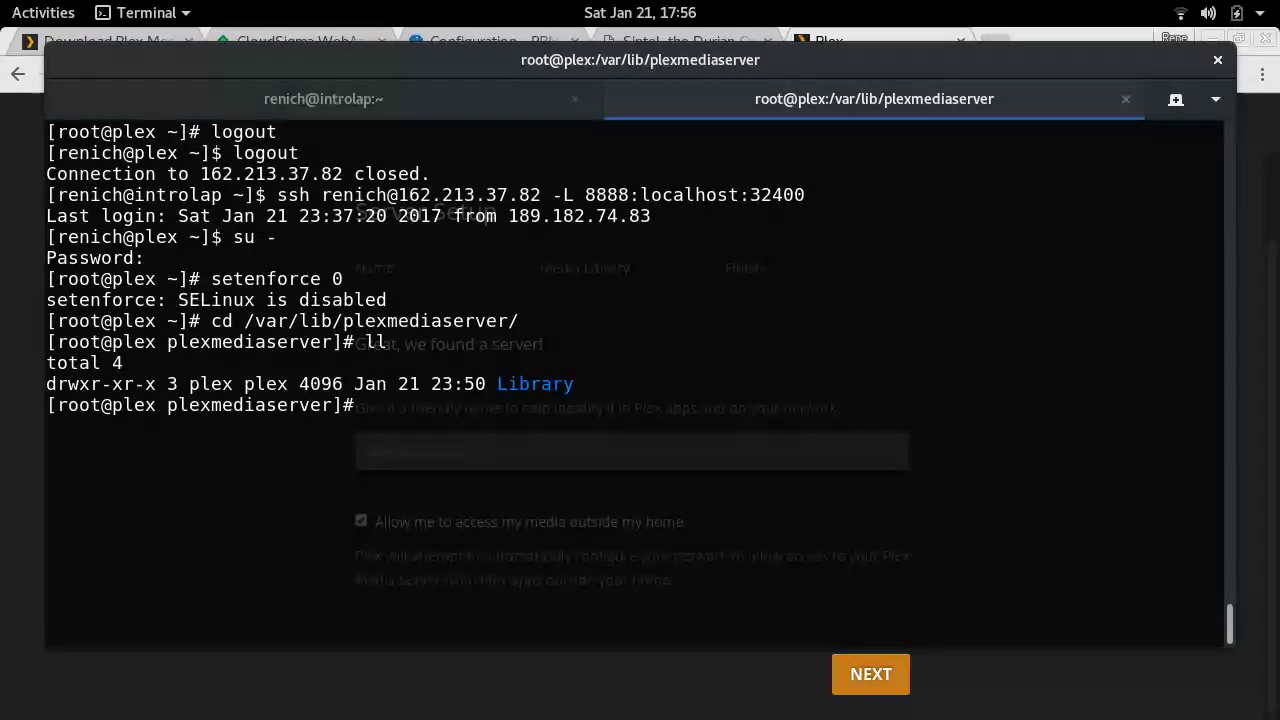
type("ll -a")
key("Return")
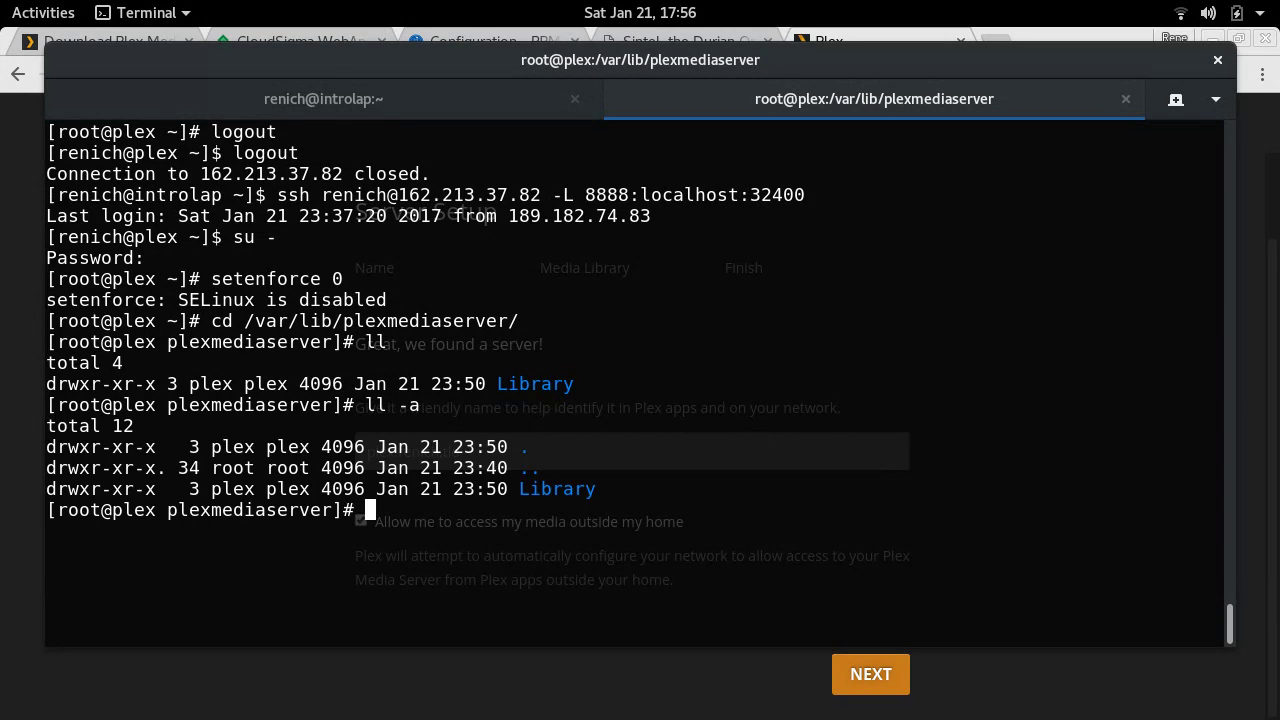
- Set mode 2770 on the folder and its contents with chmod 2770 . * and verify
type("chmod 2770 . ")
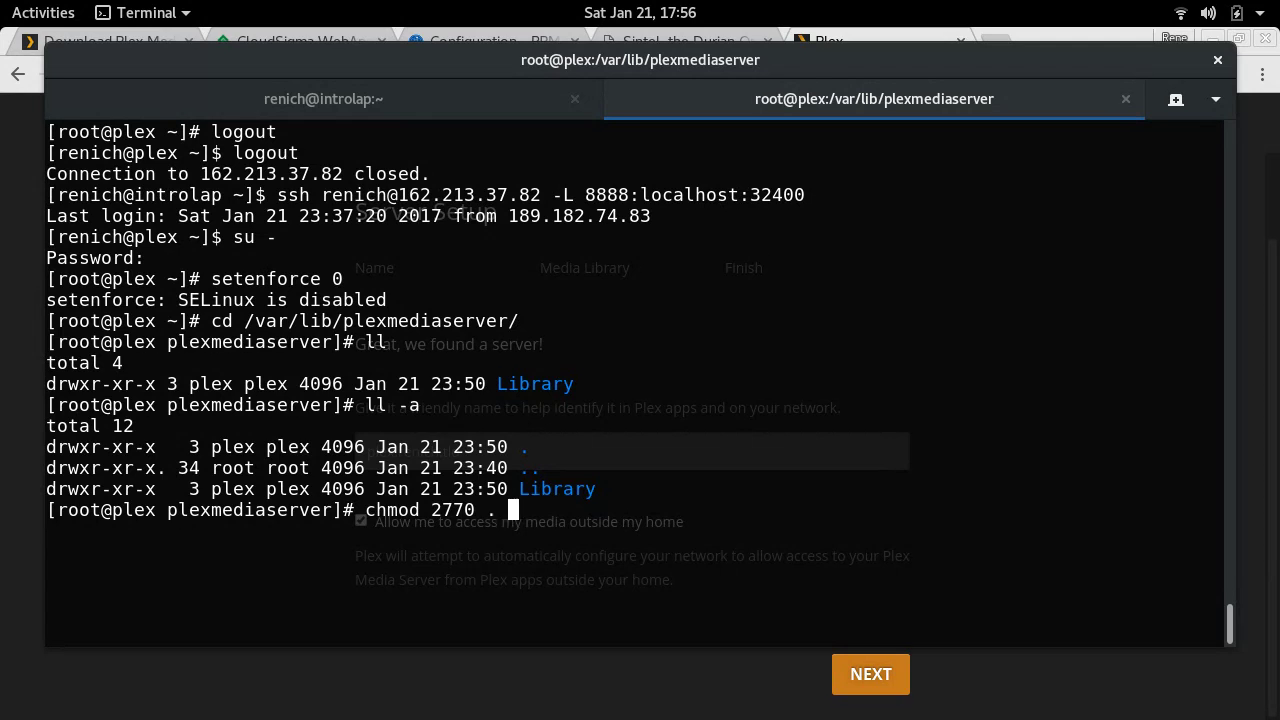
type("*")
key("Return")
type("ll")
key("Return")
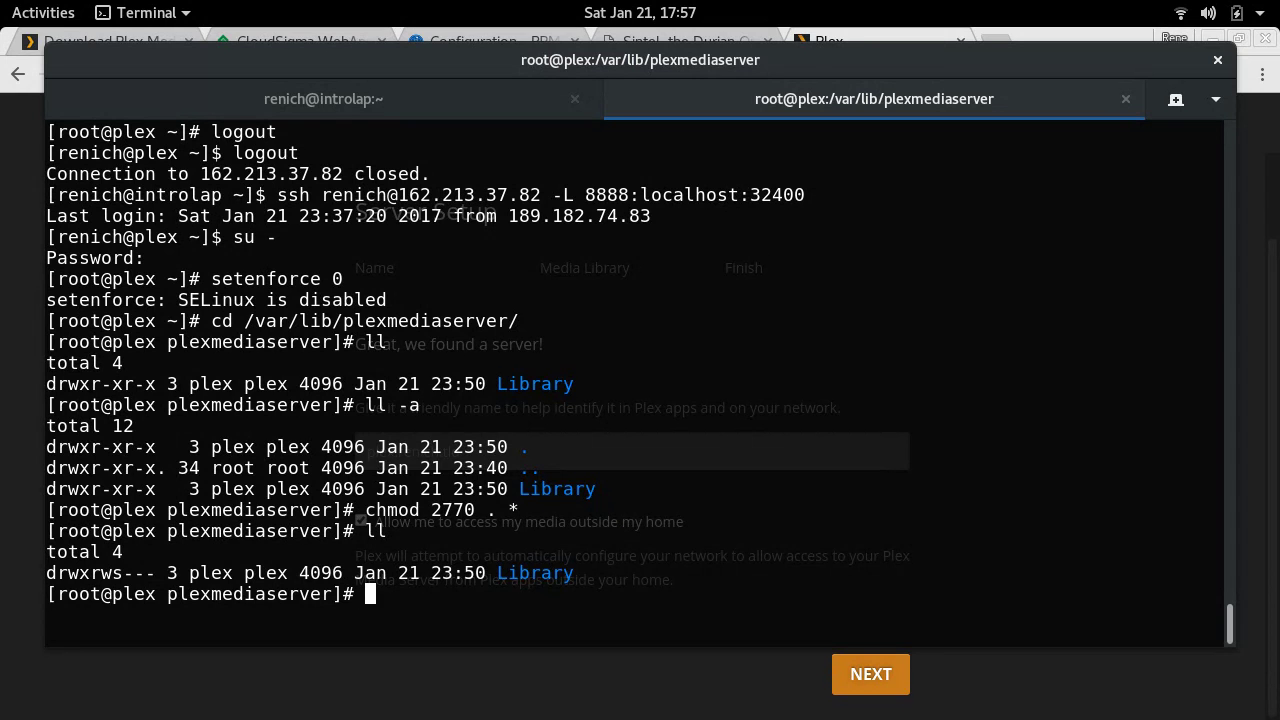
key("alt+Tab")
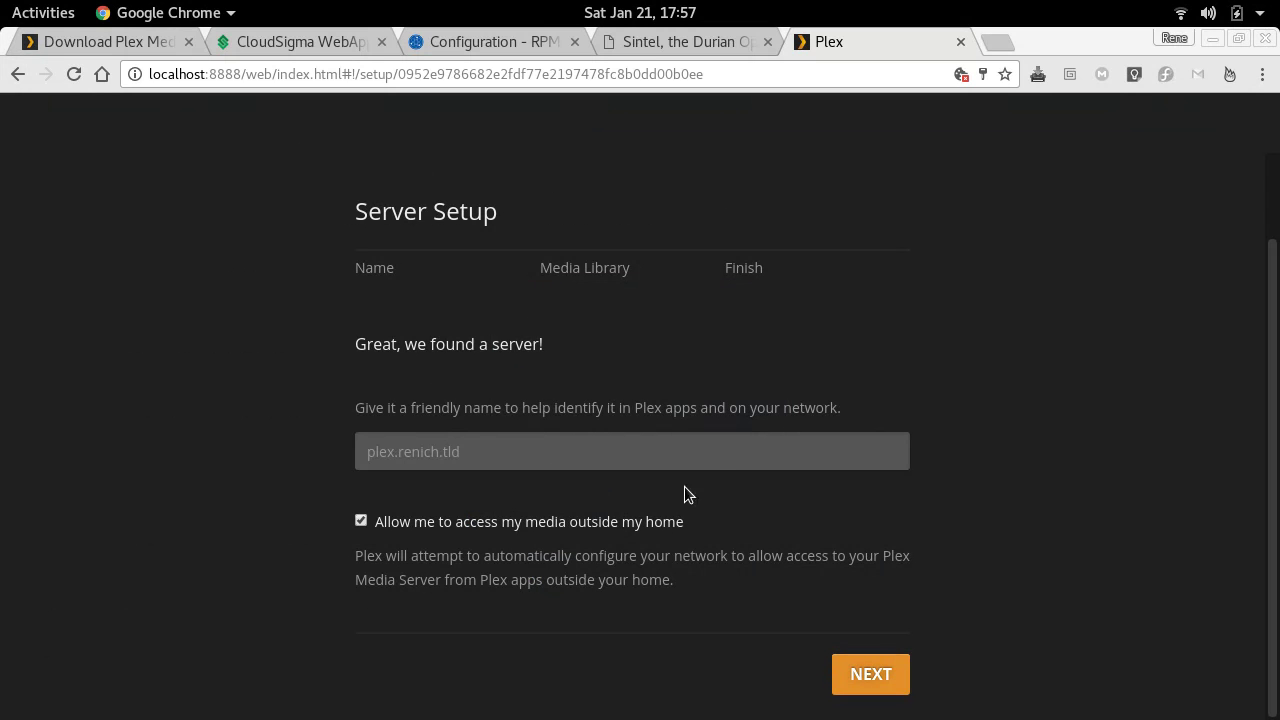
- Accept the server name and start adding a media library
left_click(880, 675)
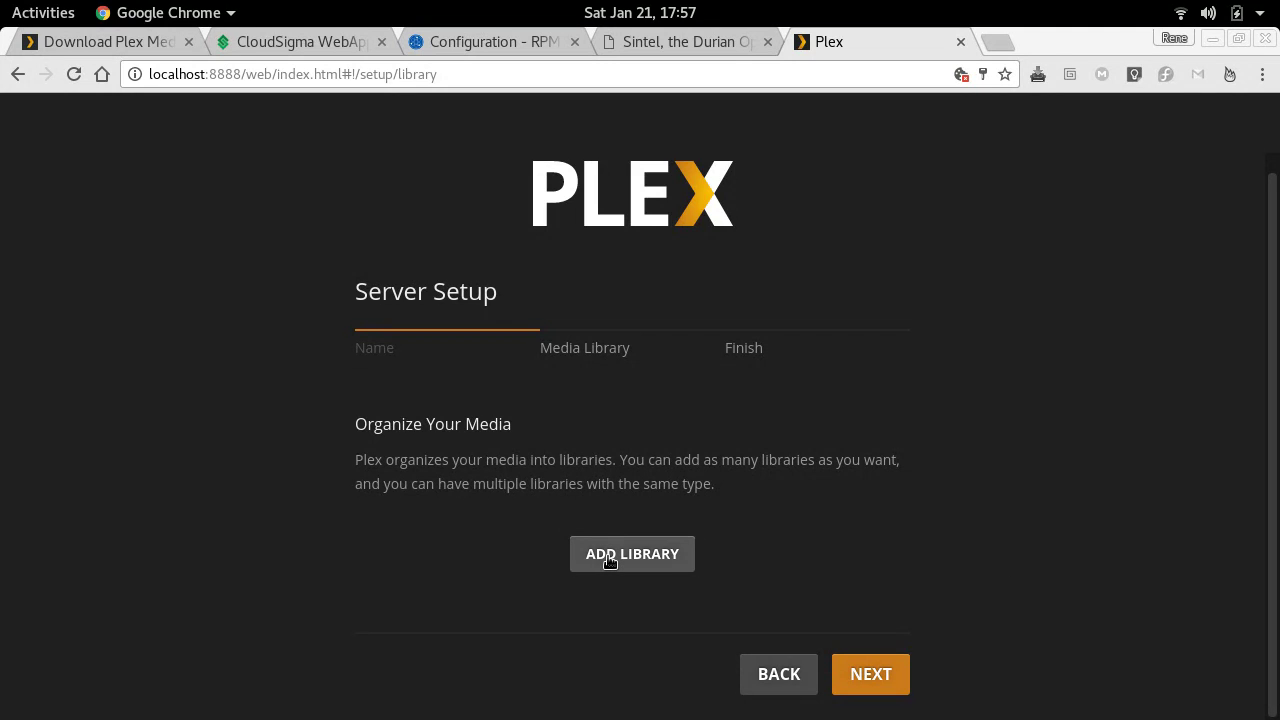
left_click(609, 562)
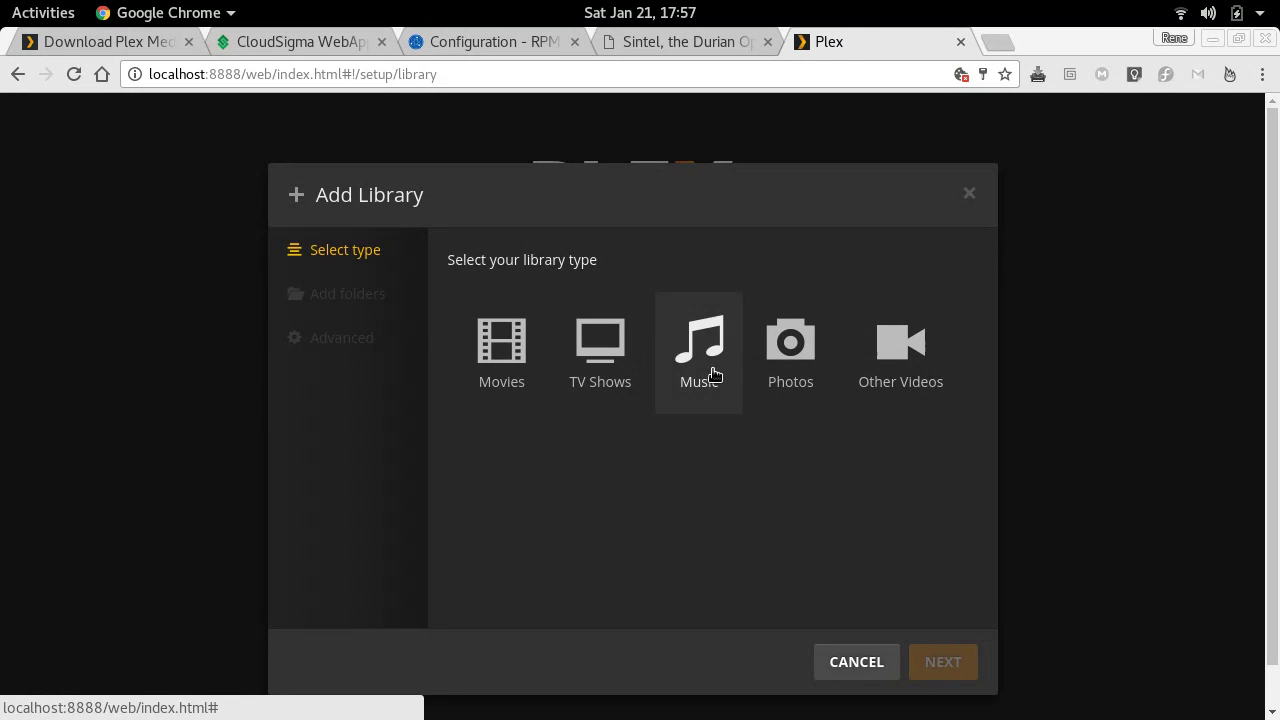
- Create a Movies-type library whose media folder is /var/lib/plexmediaserver/movies
left_click(490, 354)
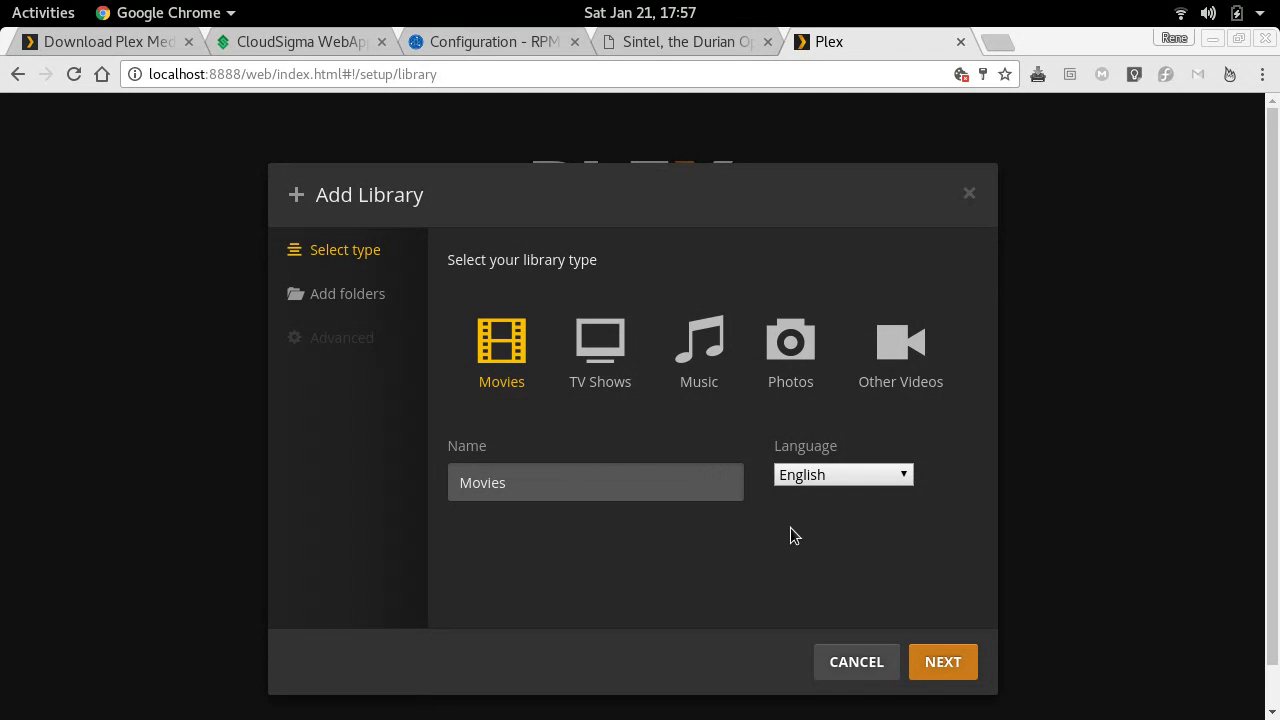
left_click(942, 664)
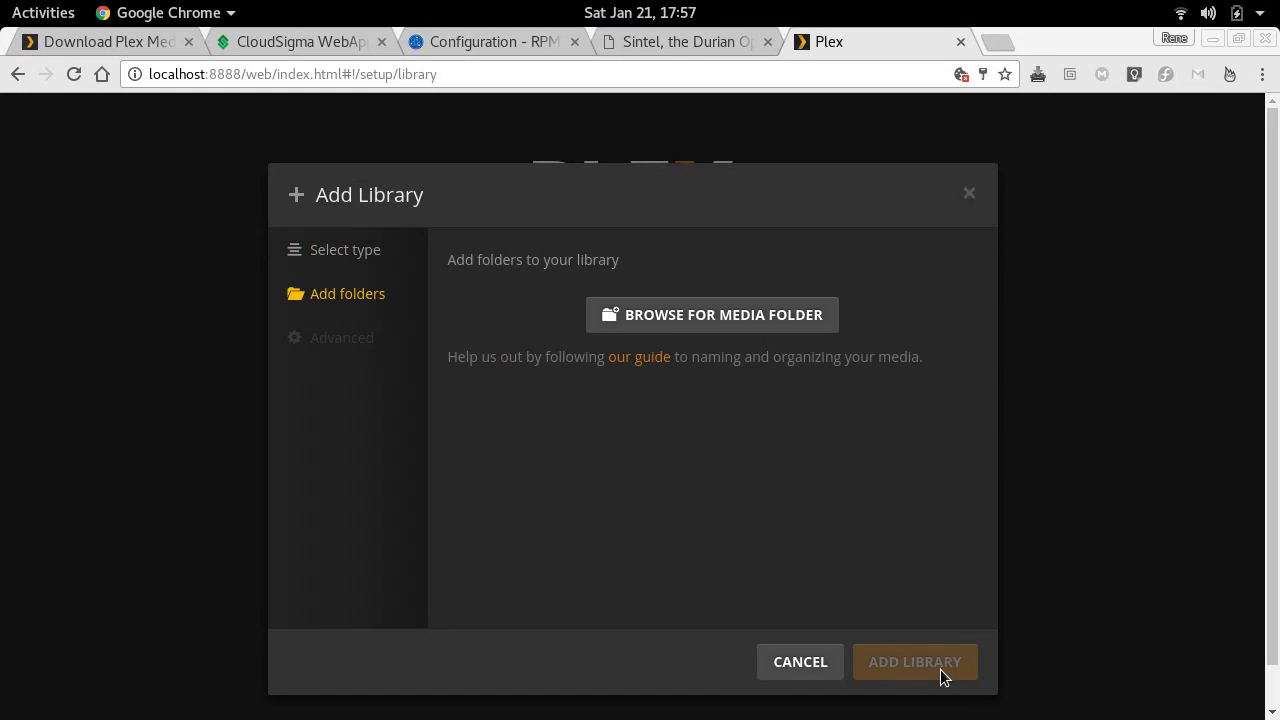
left_click(706, 313)
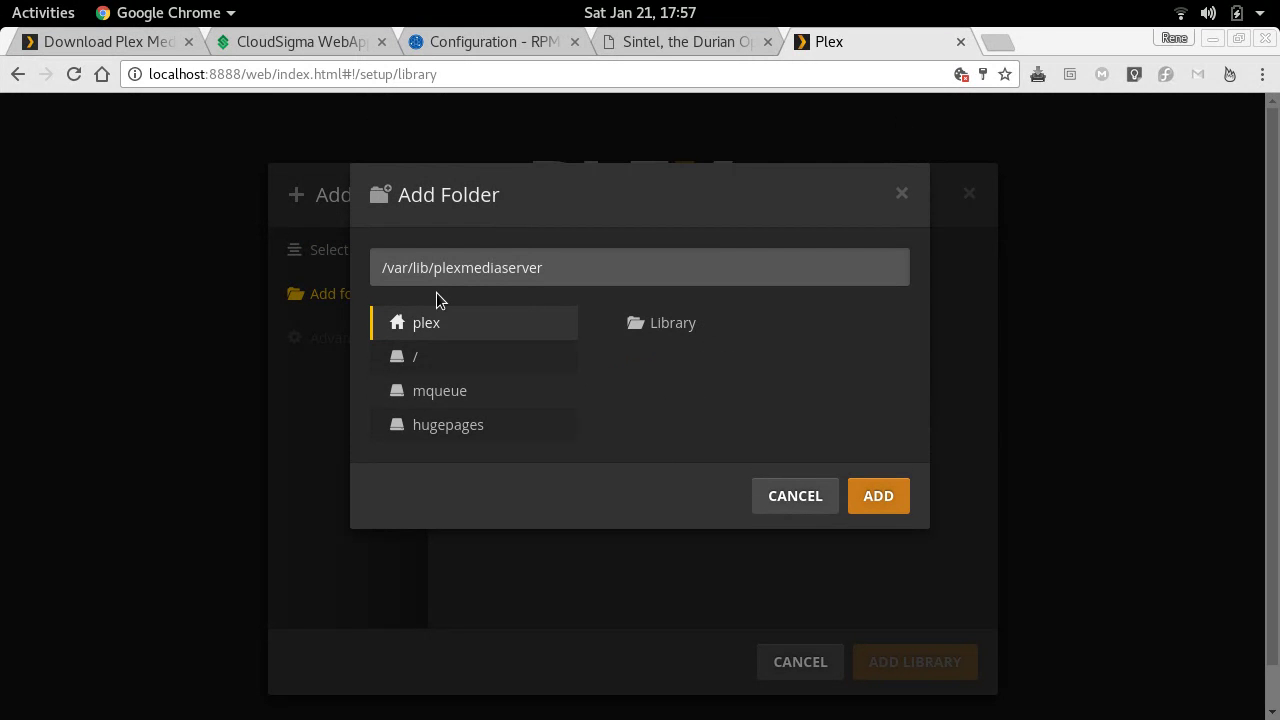
left_click(610, 255)
left_click(628, 275)
type("/movies")
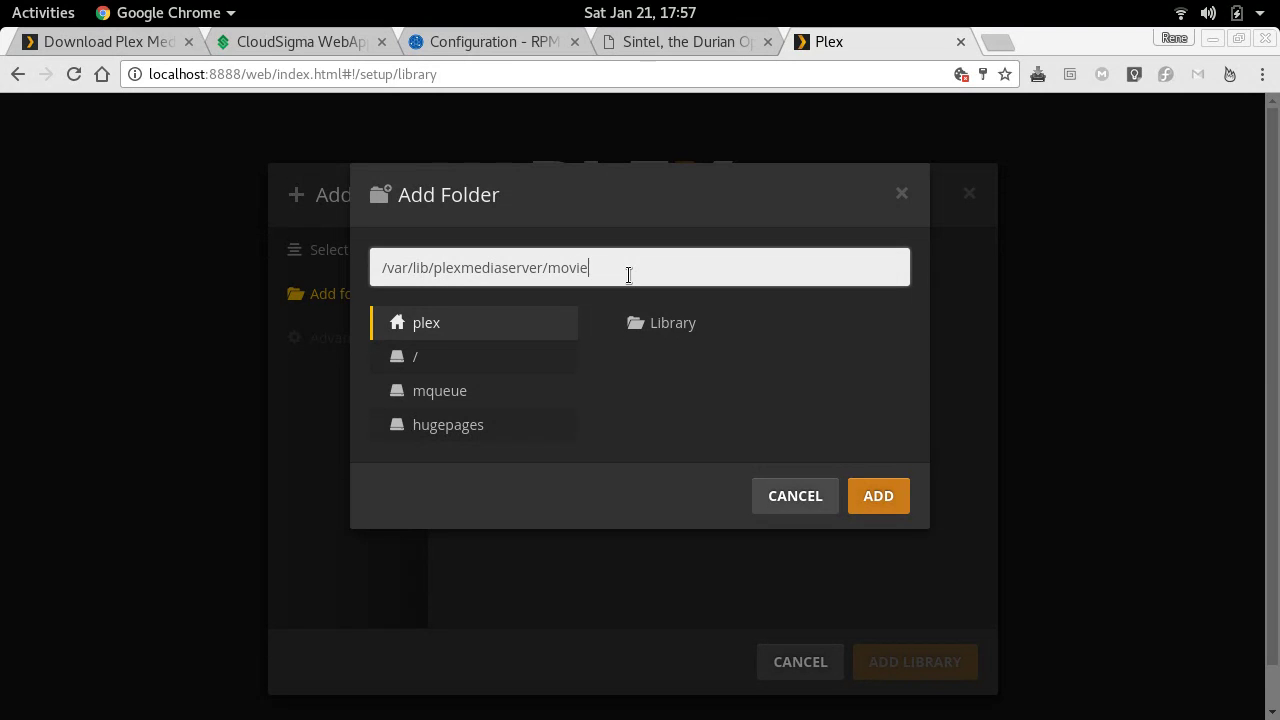
left_click(885, 494)
left_click(919, 652)
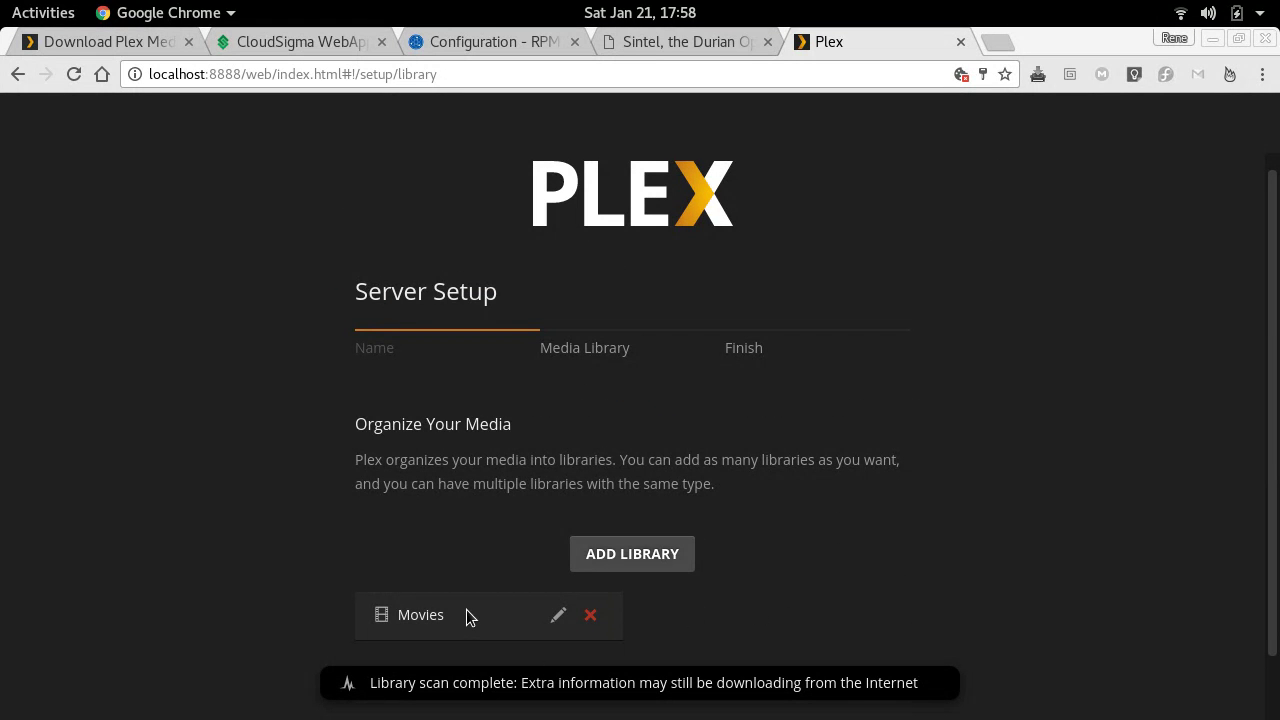
- Advance past the library step to Finish and complete the Plex server setup
scroll(797, 519, "down", 1)
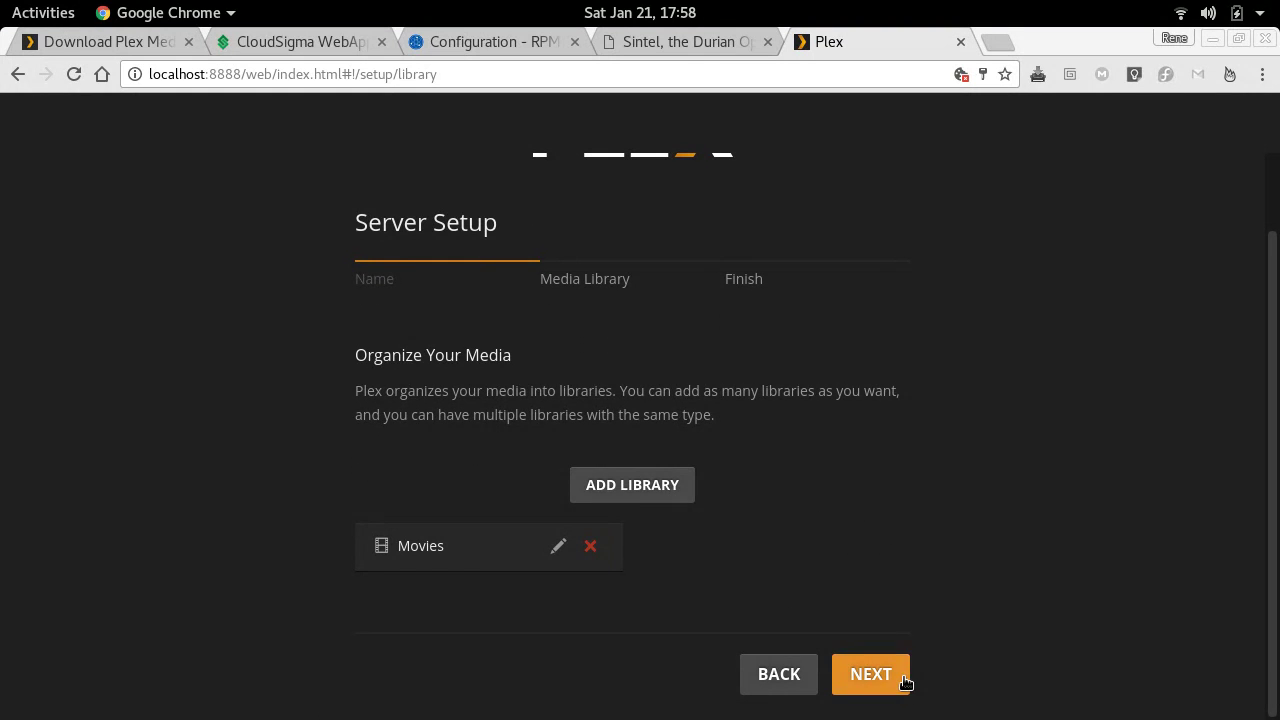
left_click(905, 682)
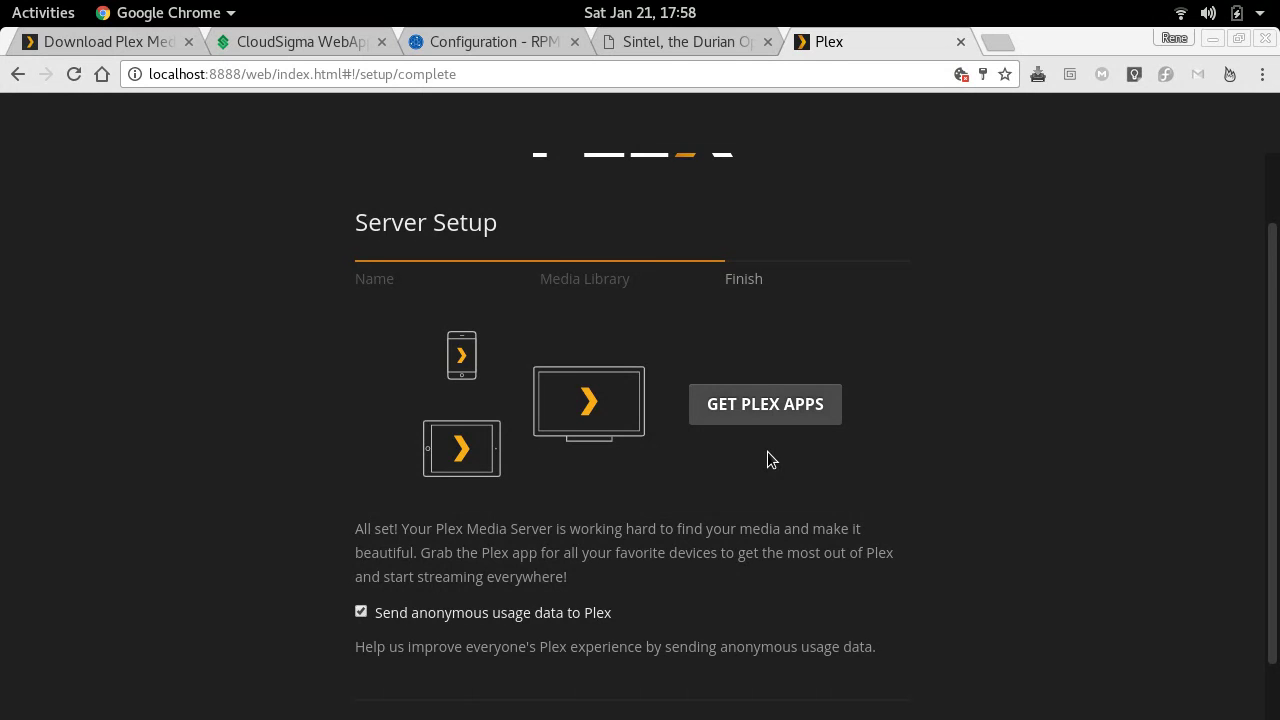
scroll(770, 460, "down", 1)
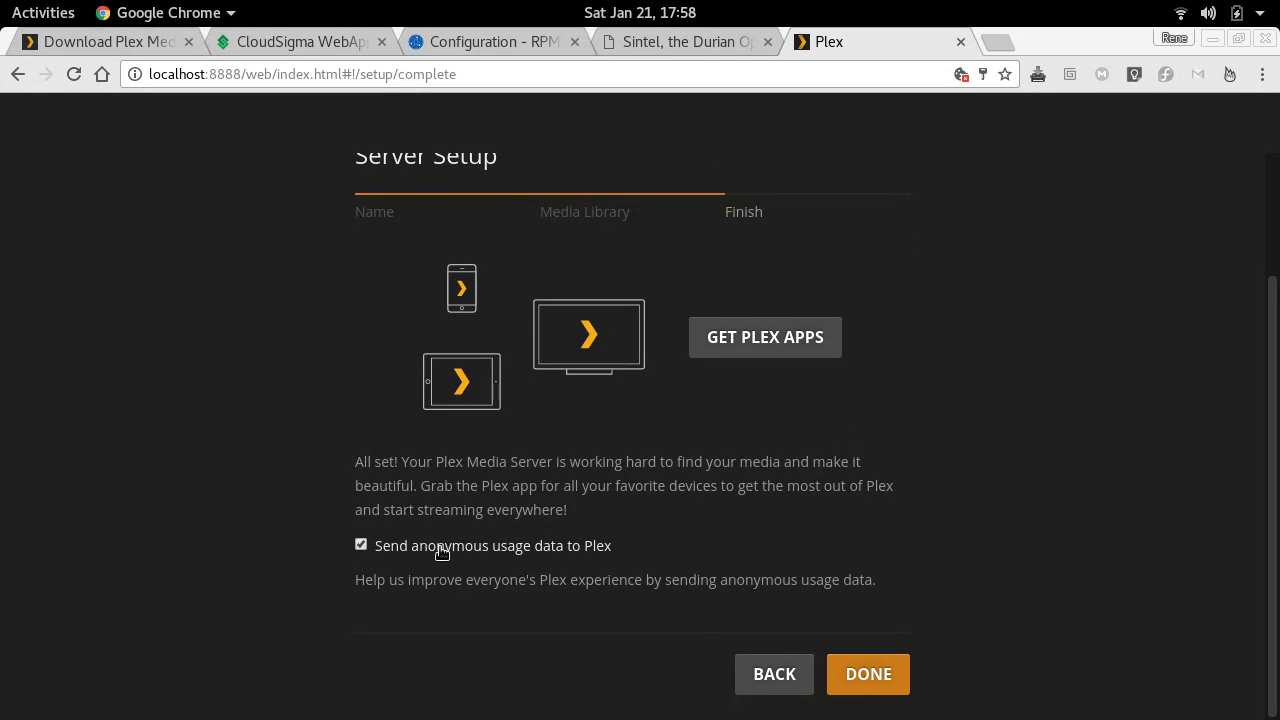
left_click(888, 675)
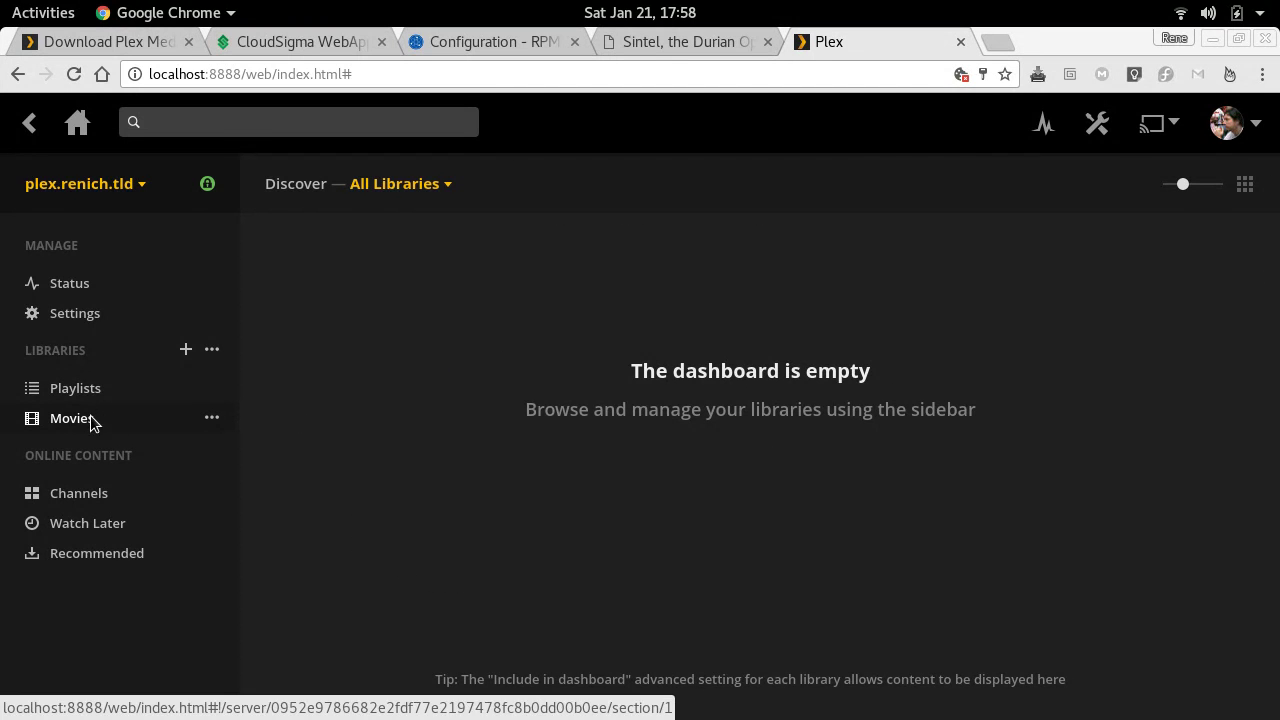
key("alt+Tab")
- List /var/lib/plexmediaserver and set the shell umask to 007
type("ll")
key("Return")
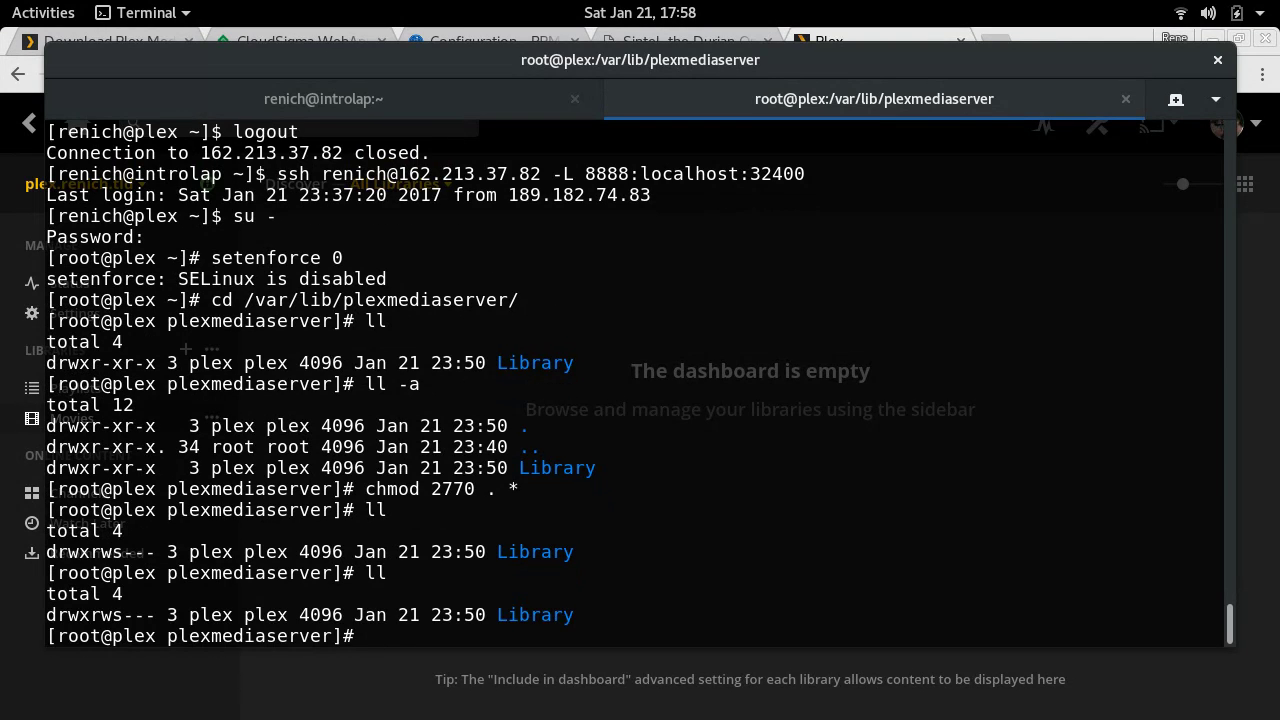
type("umask 007")
key("Return")
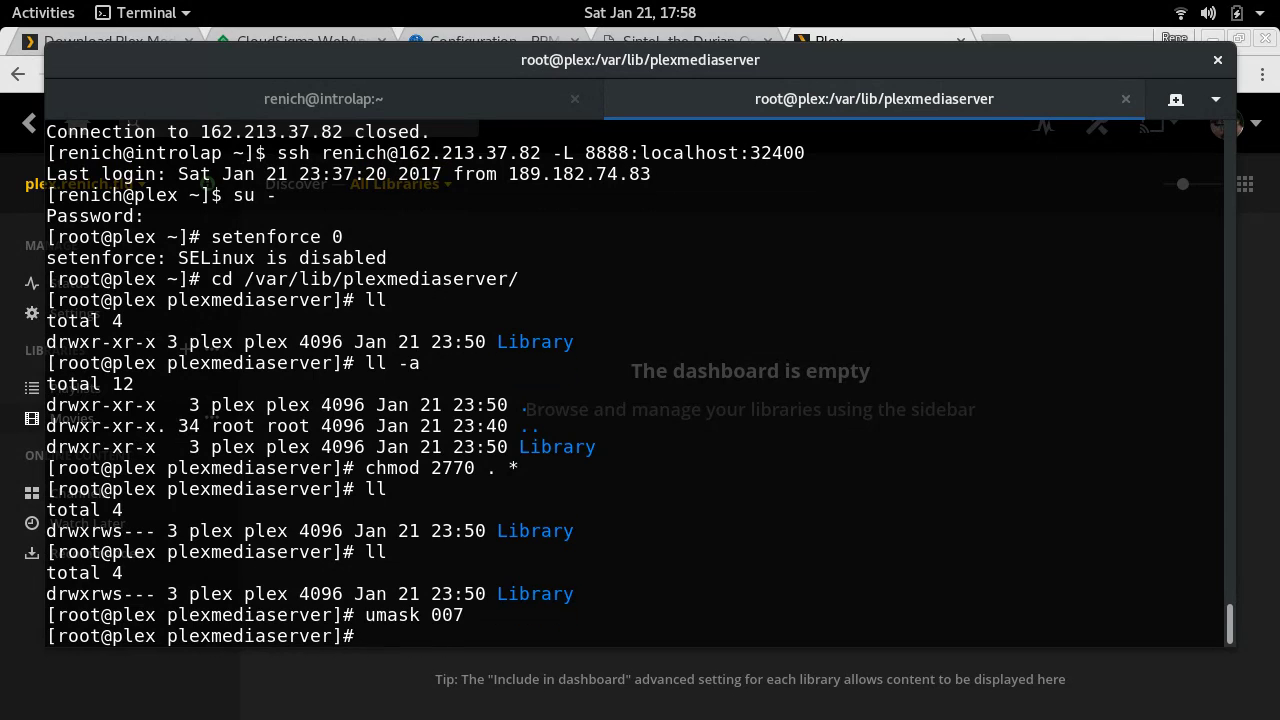
- Create a movies folder owned by plex:plex, check it, and change into it
type("mkdir movies")
key("Return")
type("chown ")
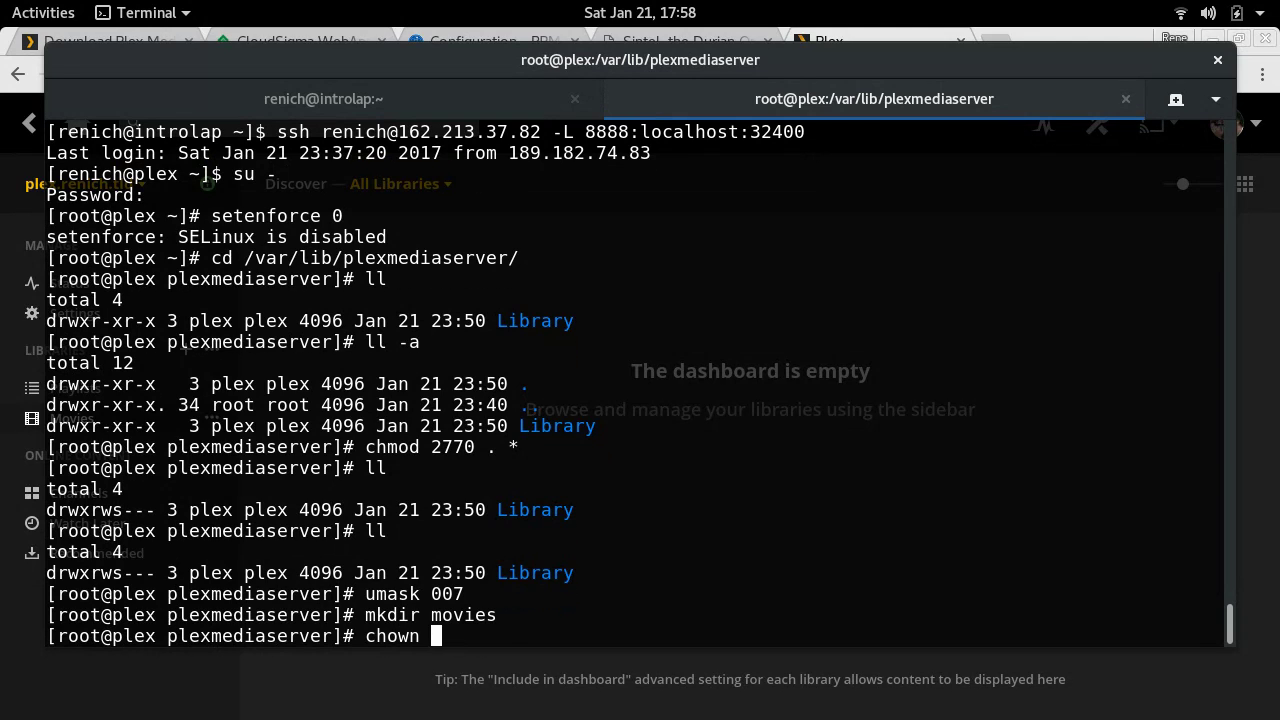
type("plex:plex mov")
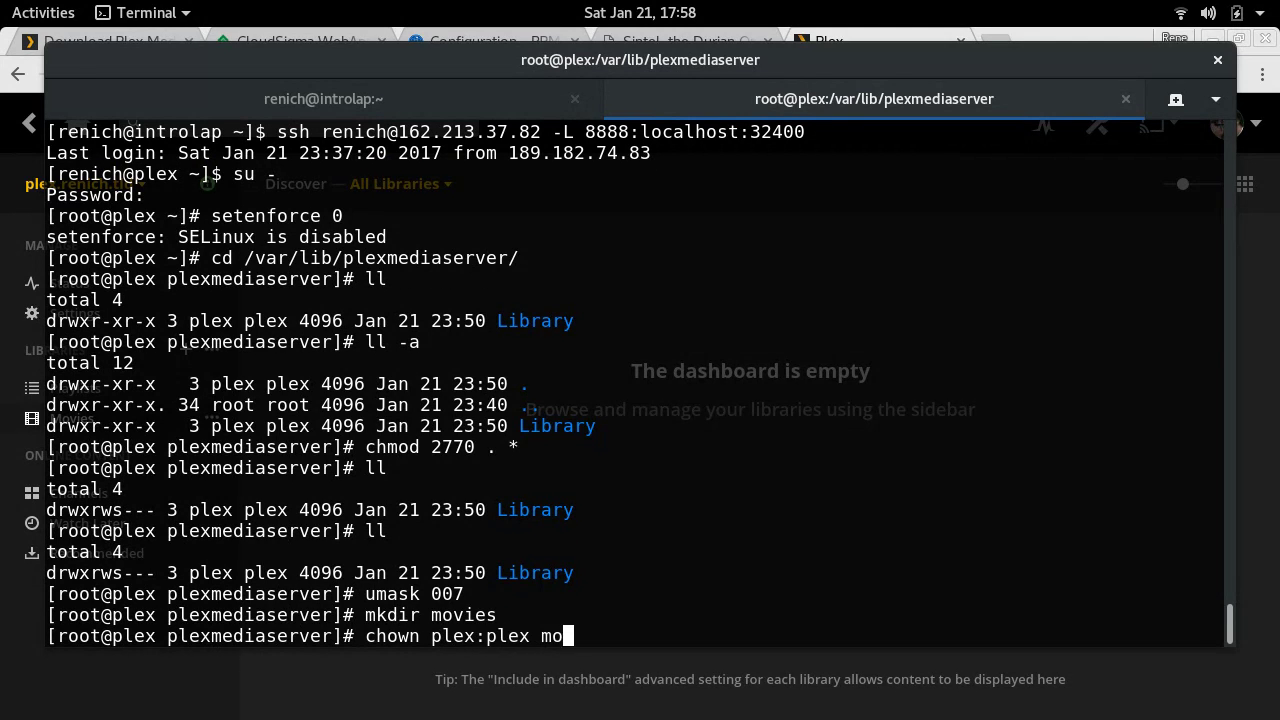
key("Tab")
key("Return")
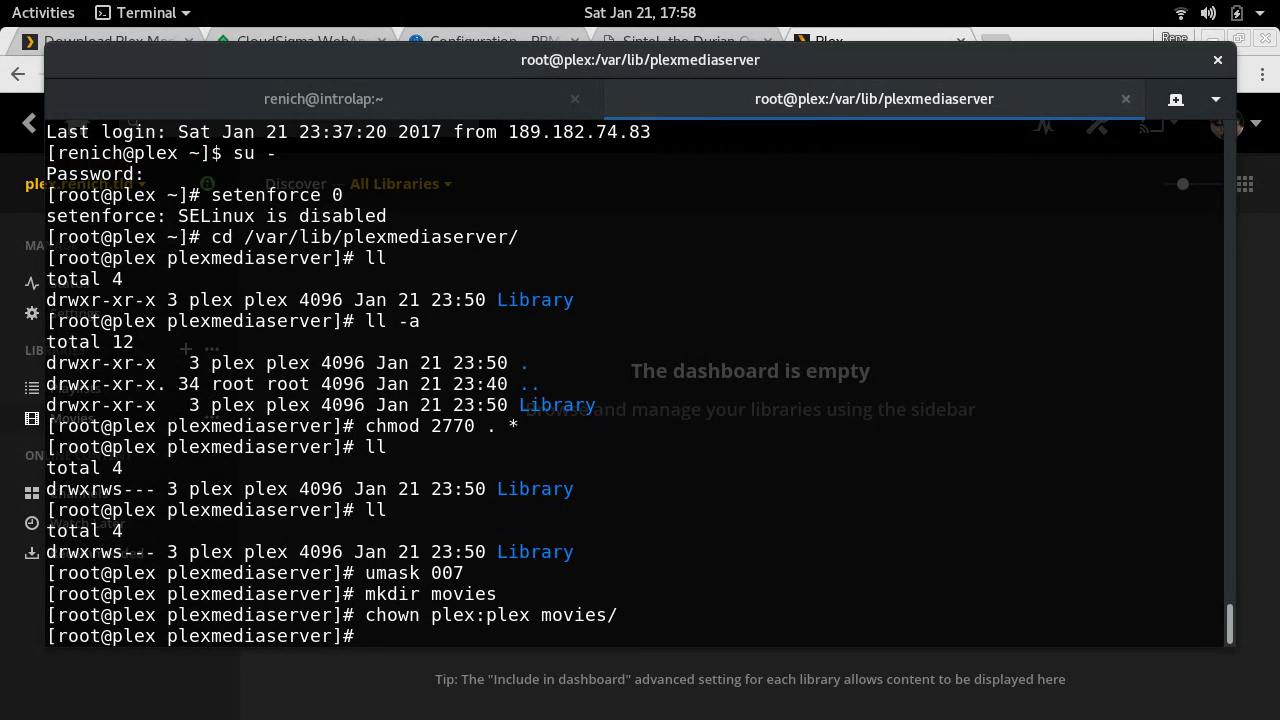
type("ll")
key("Return")
type("cd m")
key("Tab")
key("Return")
type("m")
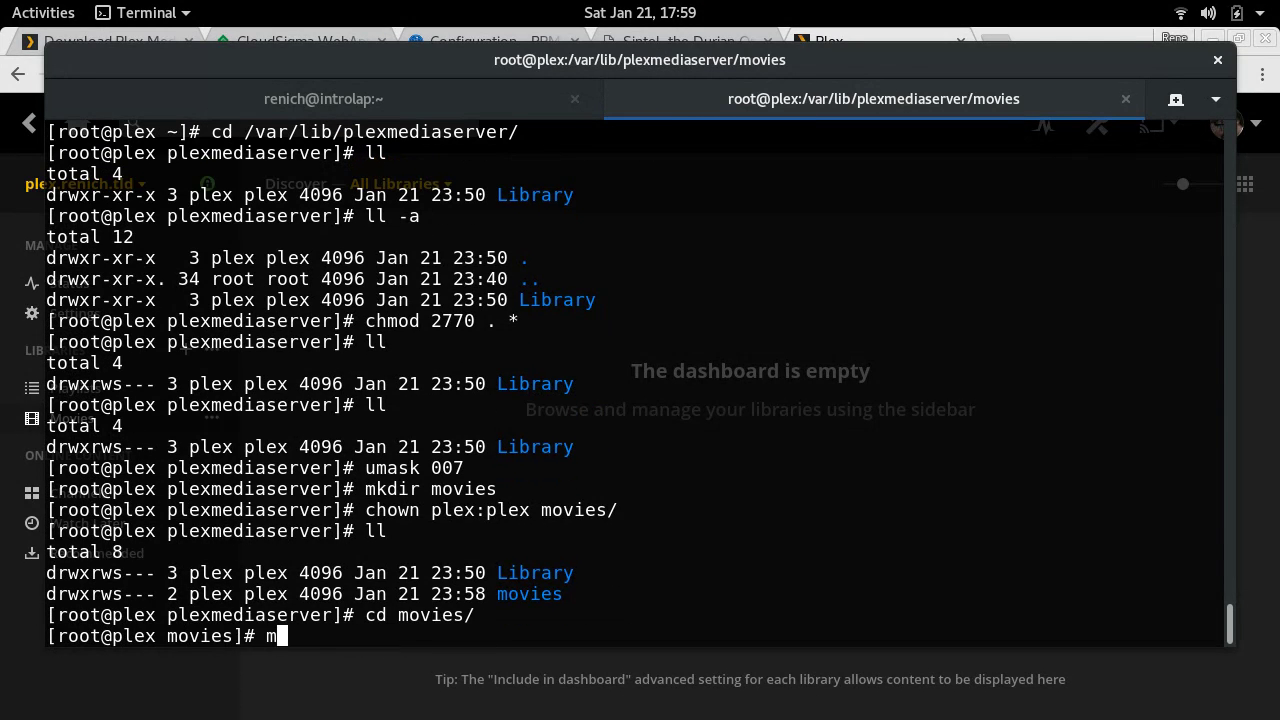
type("v ~/")
- Move Sintel.2010.1080p.mkv and tears_of_steel_720p.mov from the home folder into movies
key("Tab")
key("Tab")
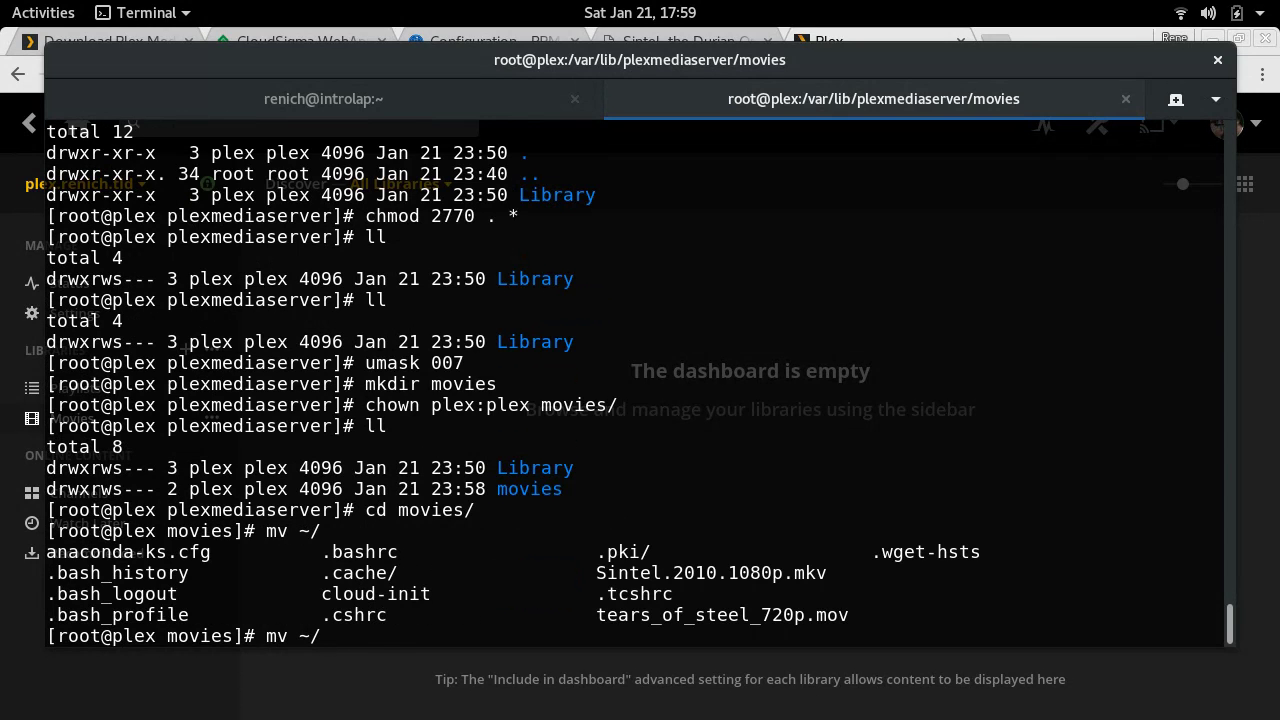
type("S")
key("Tab")
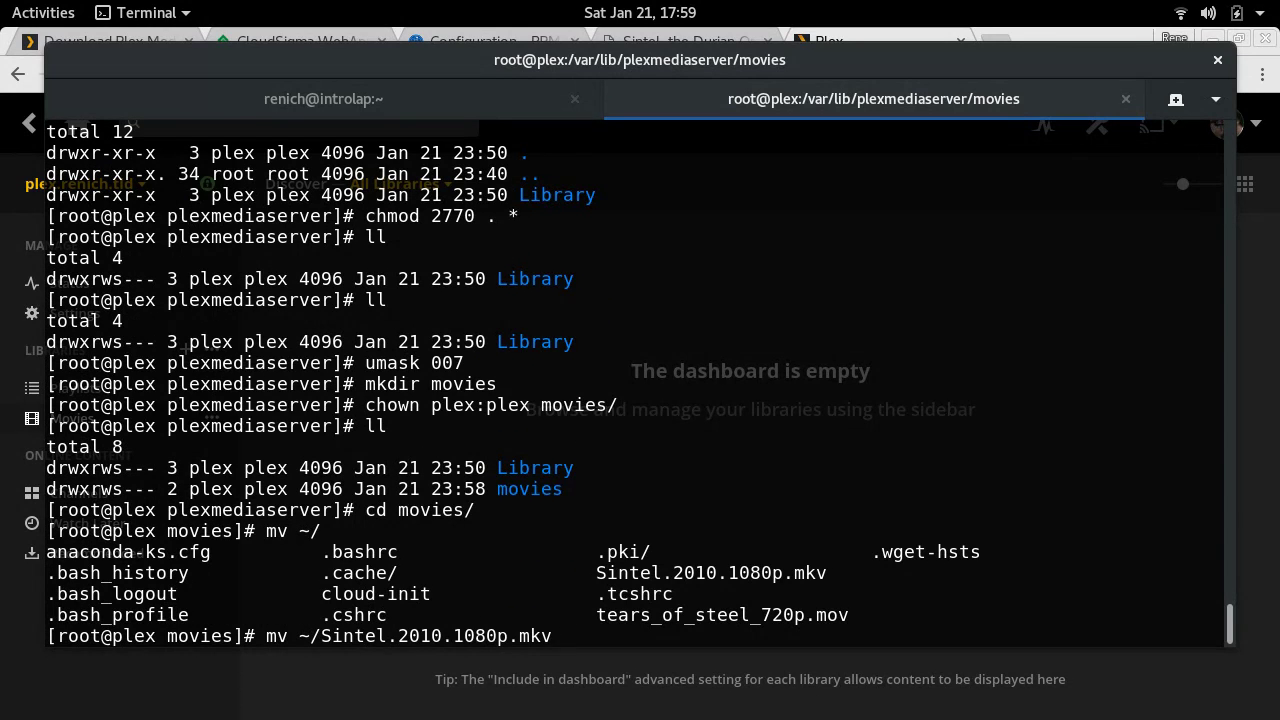
type(".")
key("Return")
key("Up")
key("BackSpace")
key("BackSpace")
key("BackSpace")
key("BackSpace")
key("BackSpace")
key("BackSpace")
key("BackSpace")
key("BackSpace")
key("BackSpace")
key("BackSpace")
key("BackSpace")
key("BackSpace")
key("BackSpace")
key("BackSpace")
key("BackSpace")
key("BackSpace")
key("BackSpace")
key("BackSpace")
key("BackSpace")
key("BackSpace")
key("BackSpace")
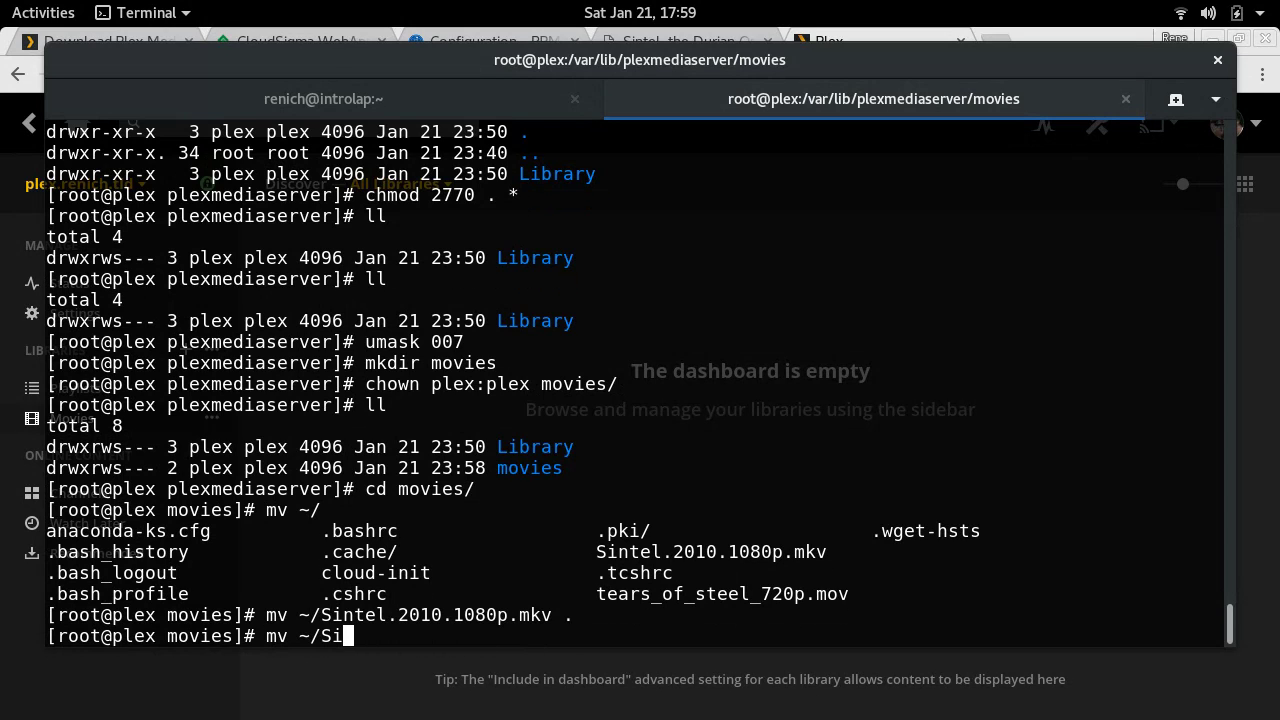
type("t")
key("Tab")
type(".")
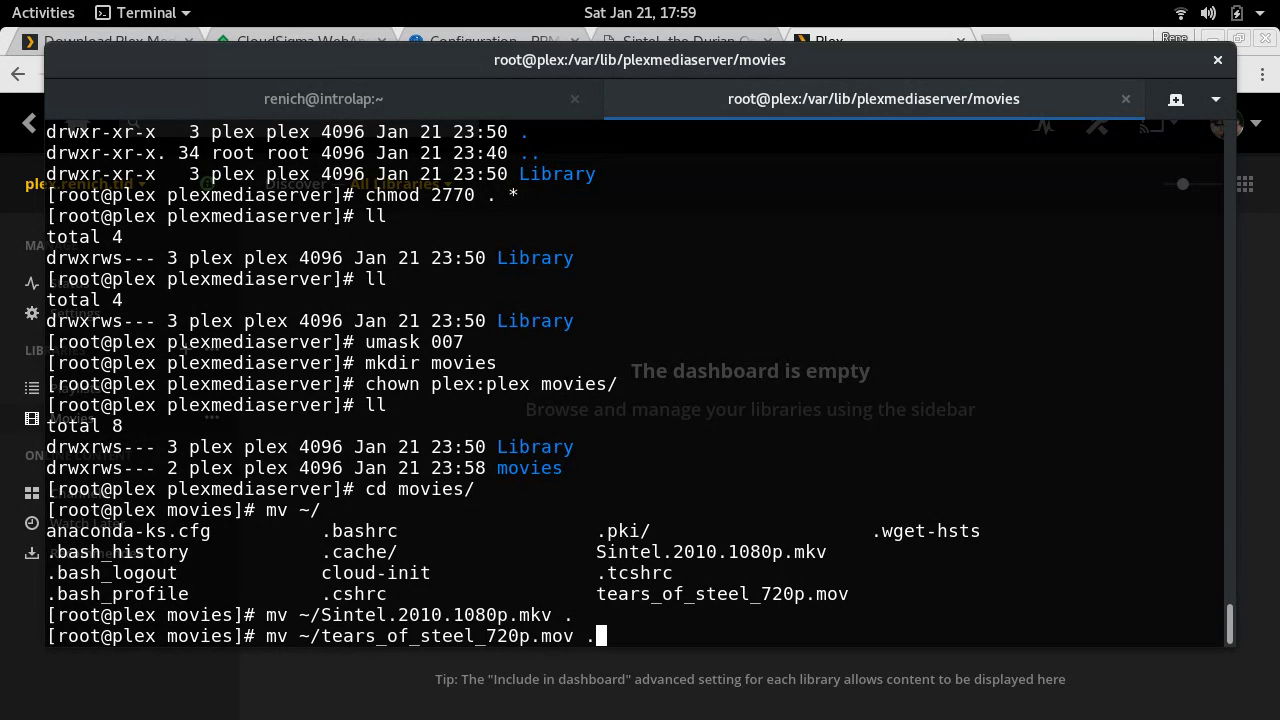
key("Return")
type("ll")
key("Return")
- Give both movie files plex:plex ownership and mode 660, checking the listing
type("chown")
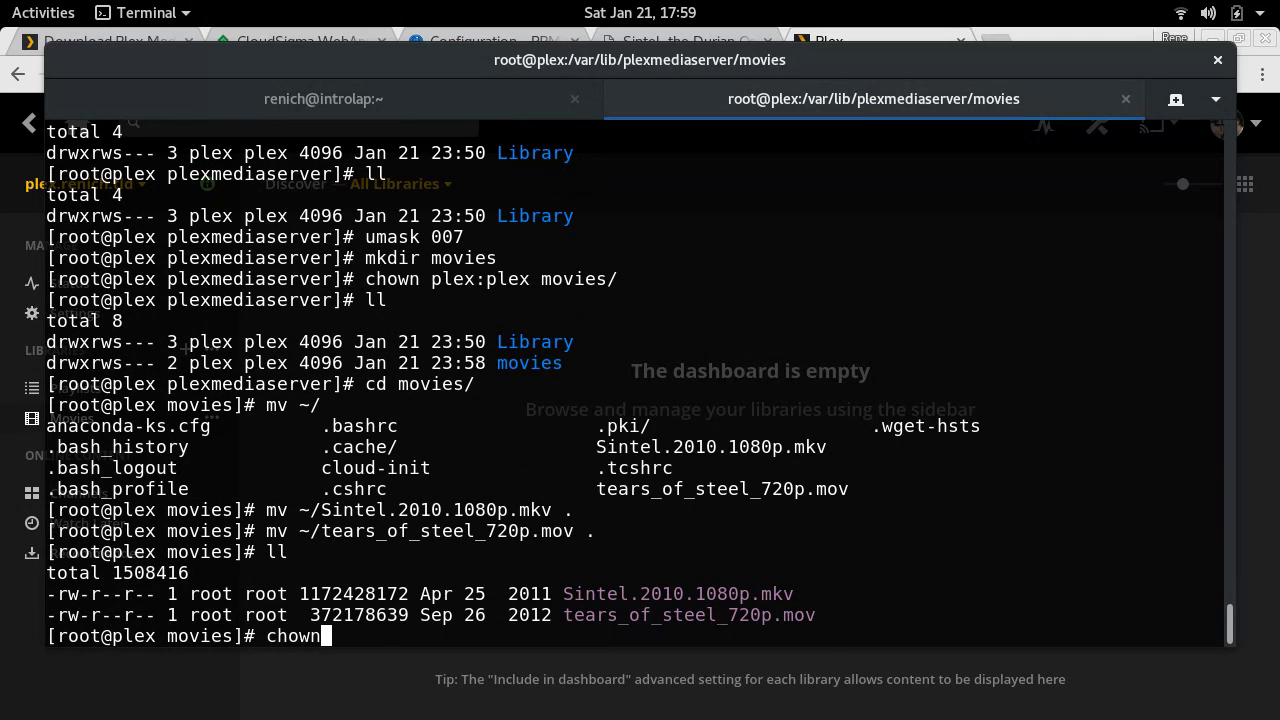
type(" plex:plex *")
key("Return")
type("ll")
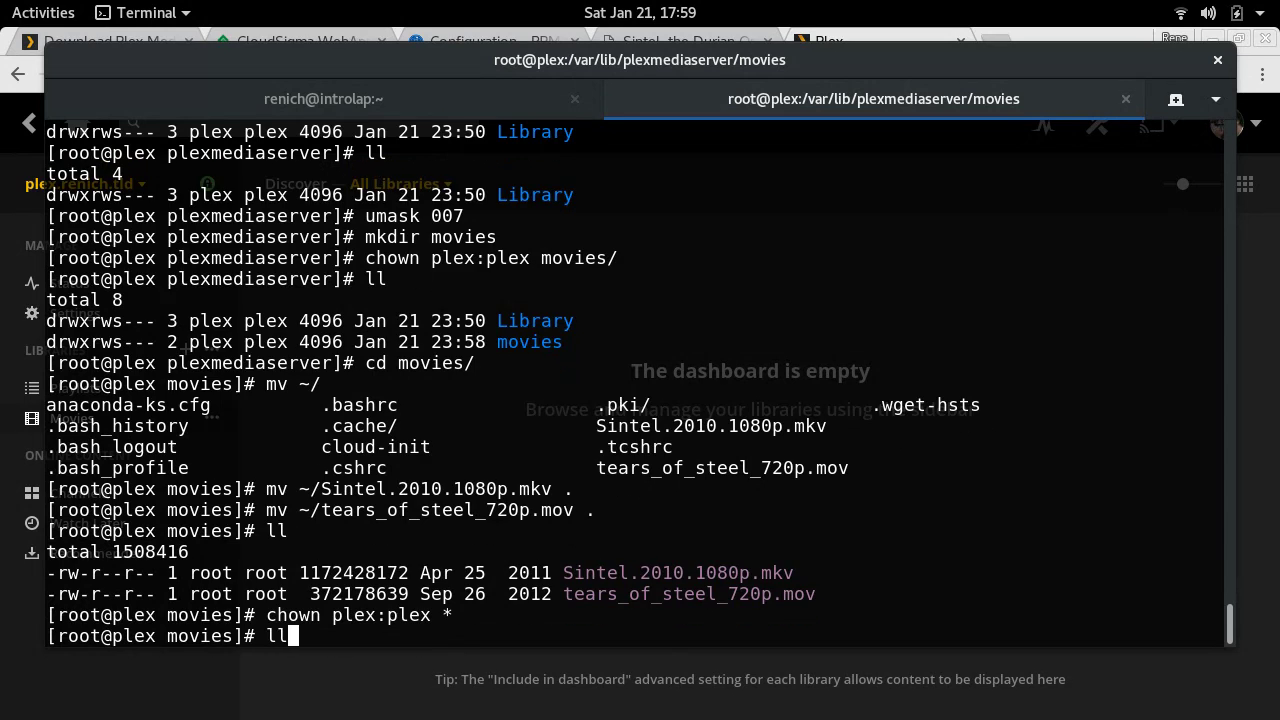
key("Return")
type("chmod y6")
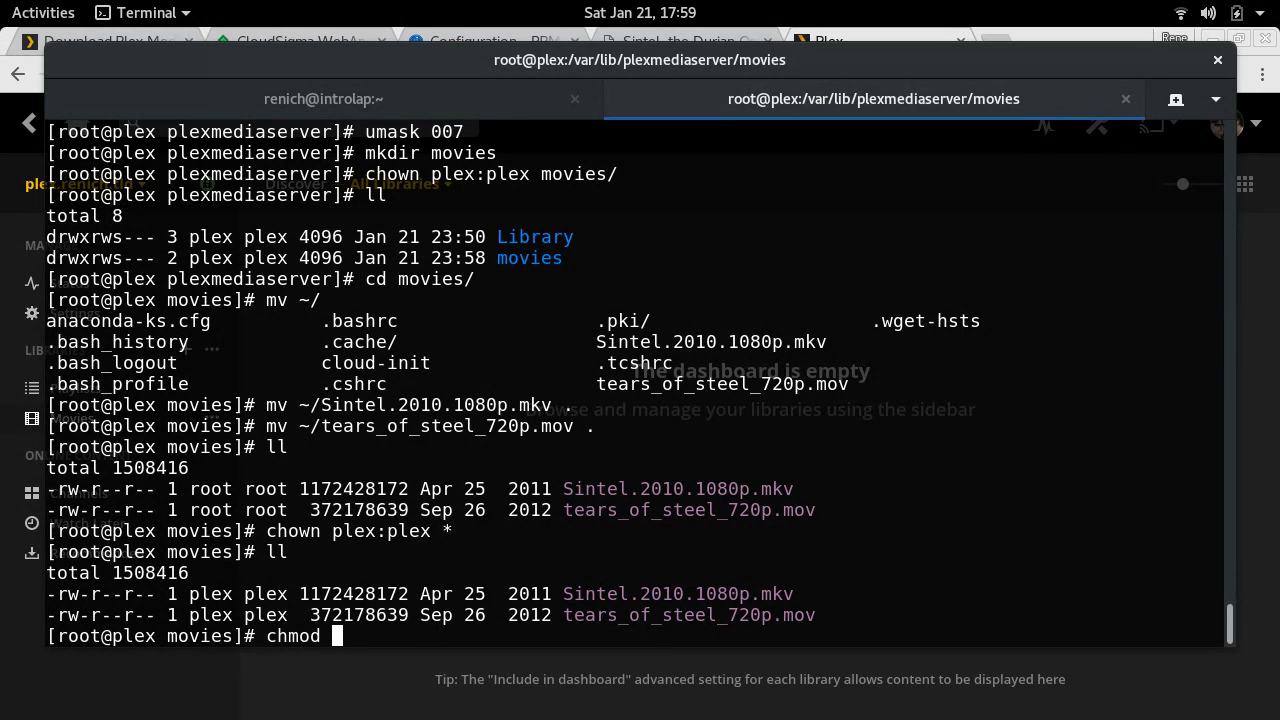
key("BackSpace")
key("BackSpace")
type("660 *")
key("Return")
type("ll")
key("Return")
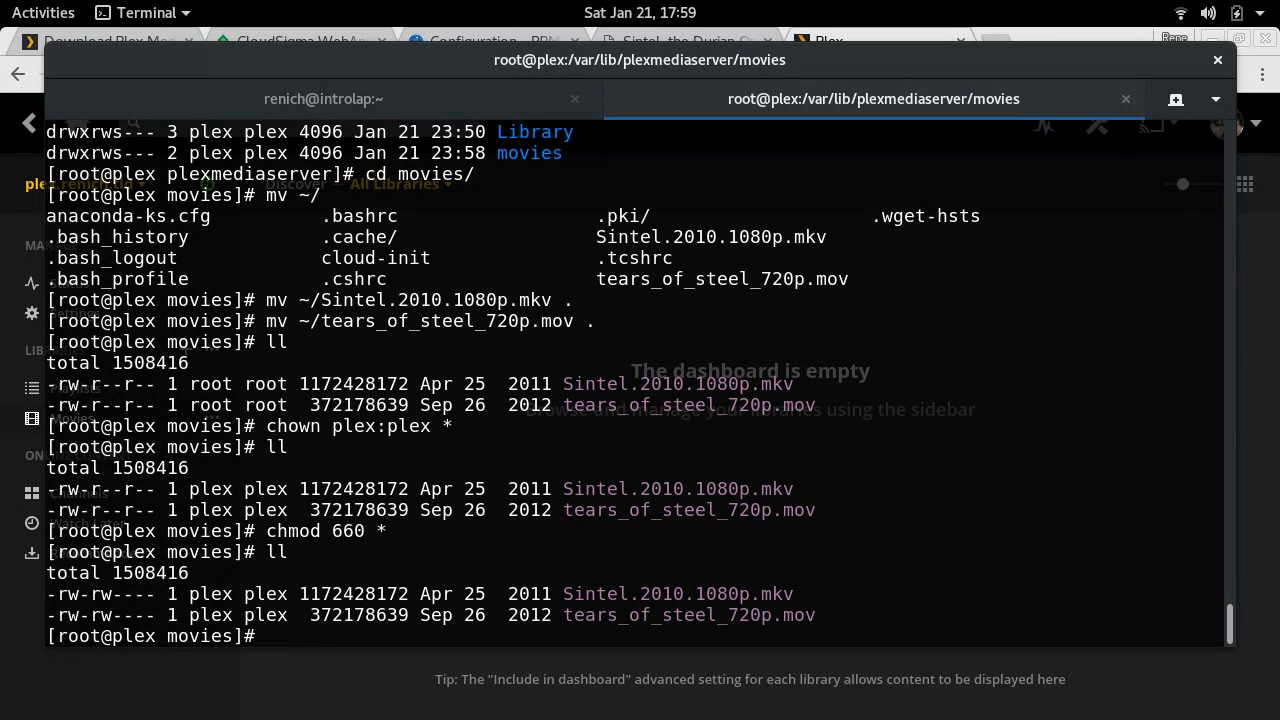